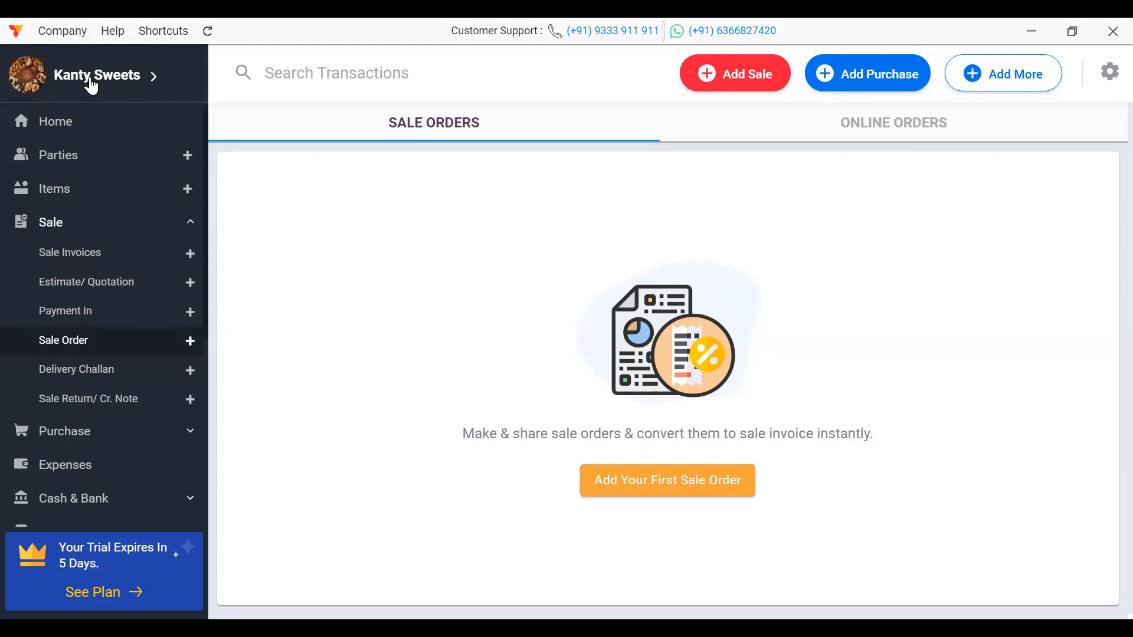
Step: Open Kanty Sweets' Edit Firm dialog and expand More Information to show extra business details
left_click(90, 83)
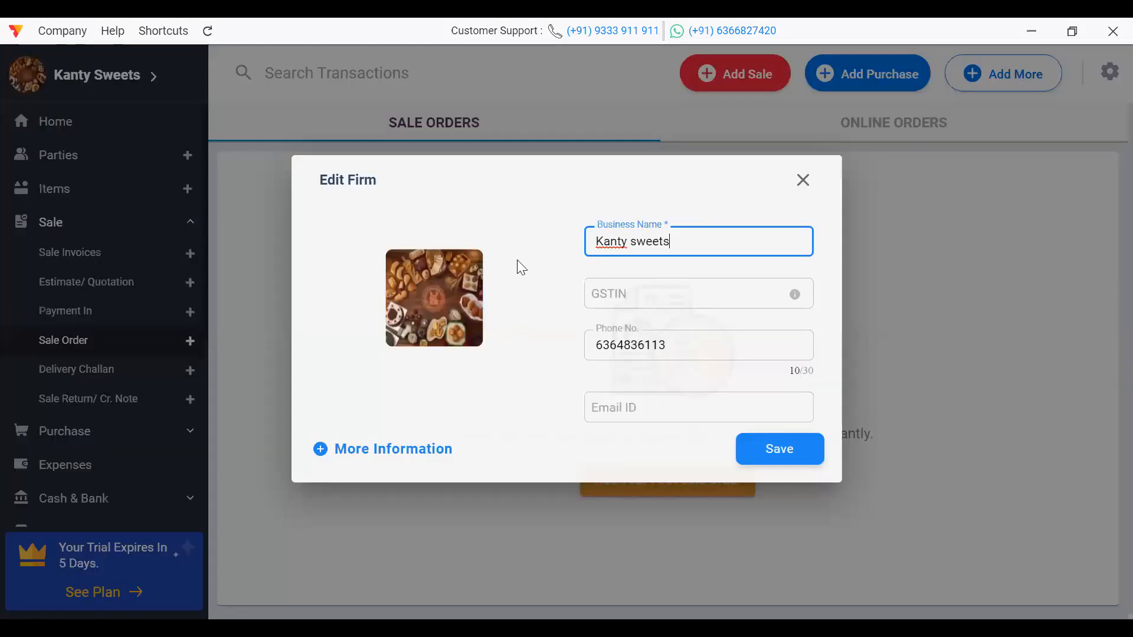
left_click(806, 182)
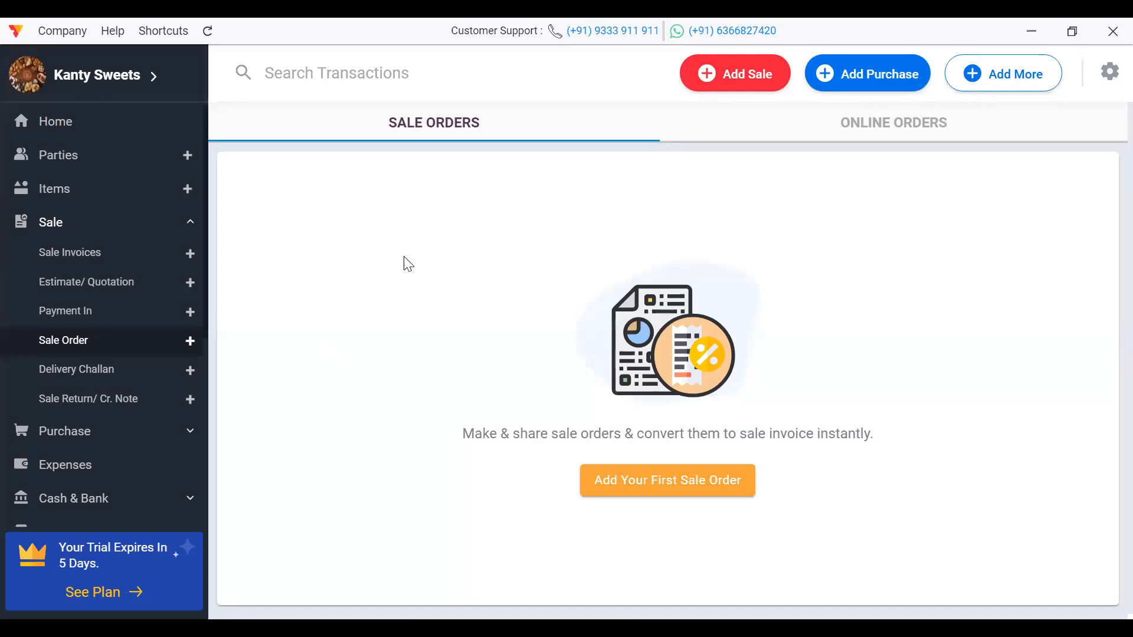
left_click(83, 83)
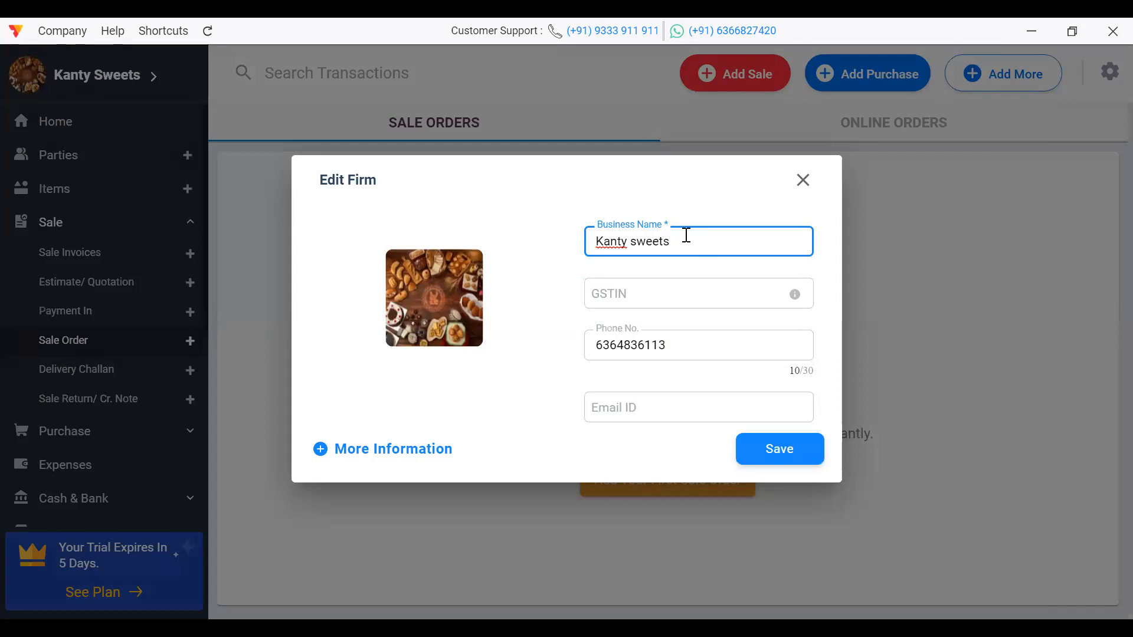
left_click(719, 283)
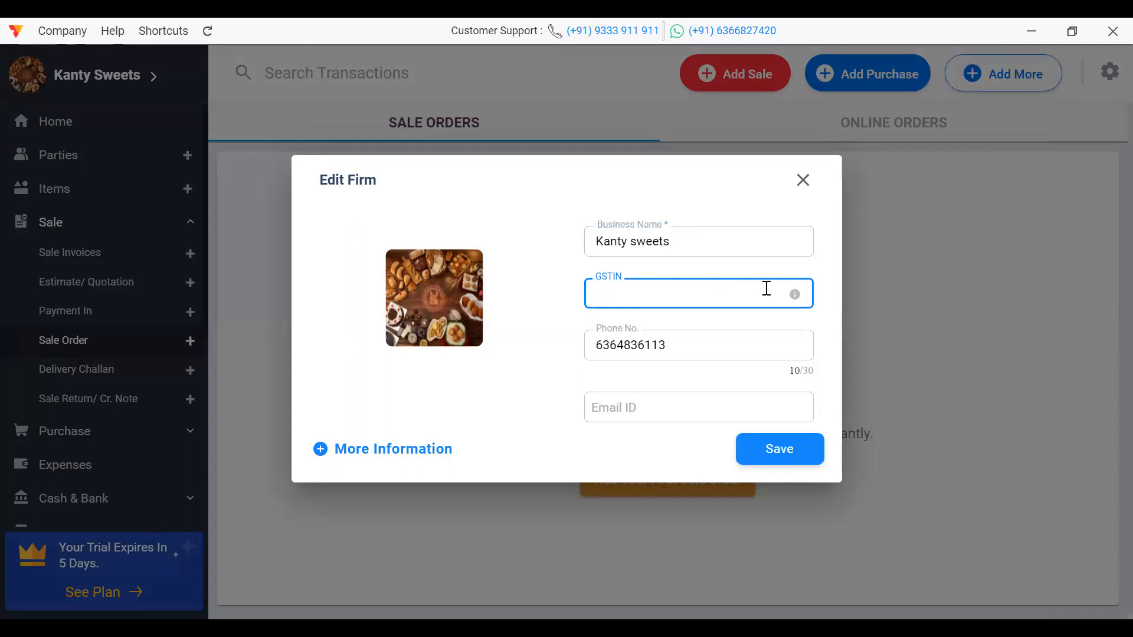
left_click(703, 345)
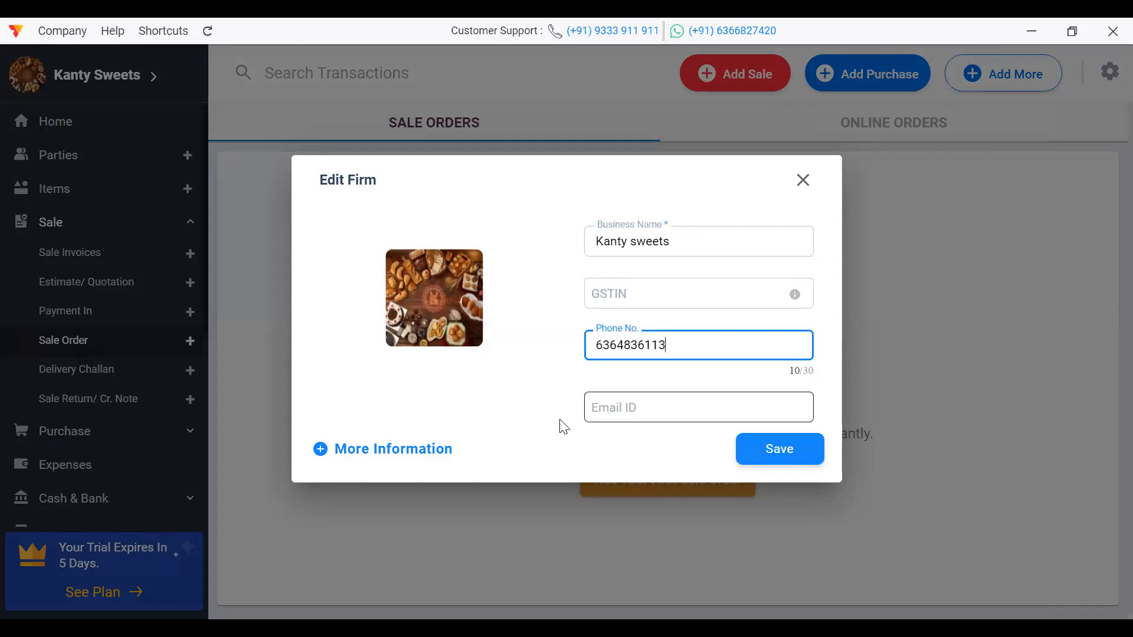
left_click(412, 448)
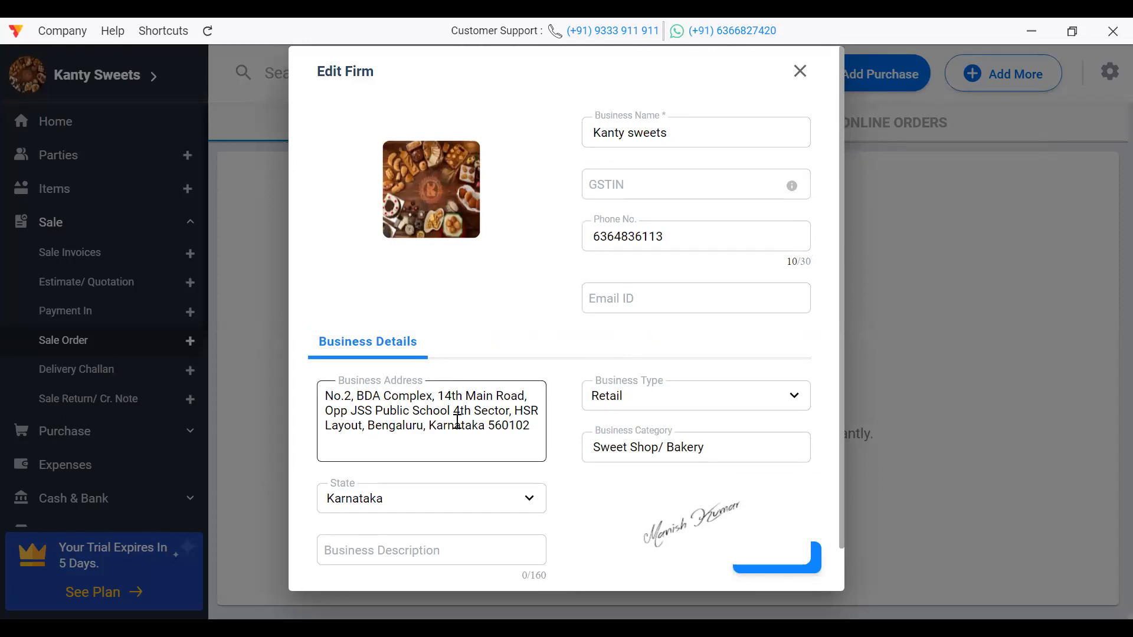
left_click(694, 399)
key("Down")
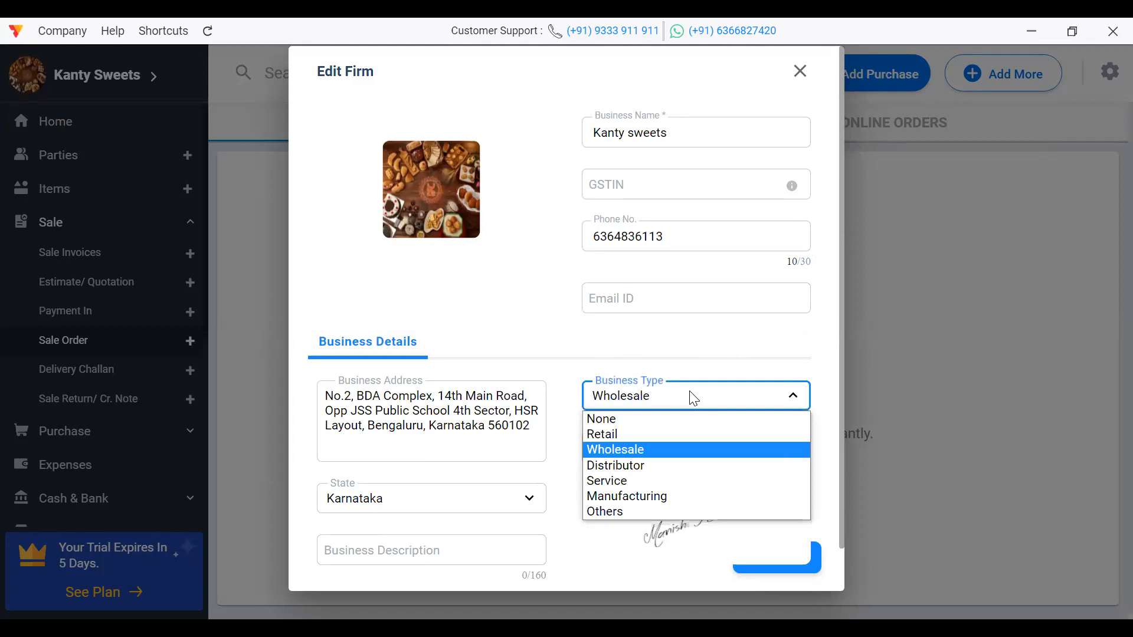
key("Up")
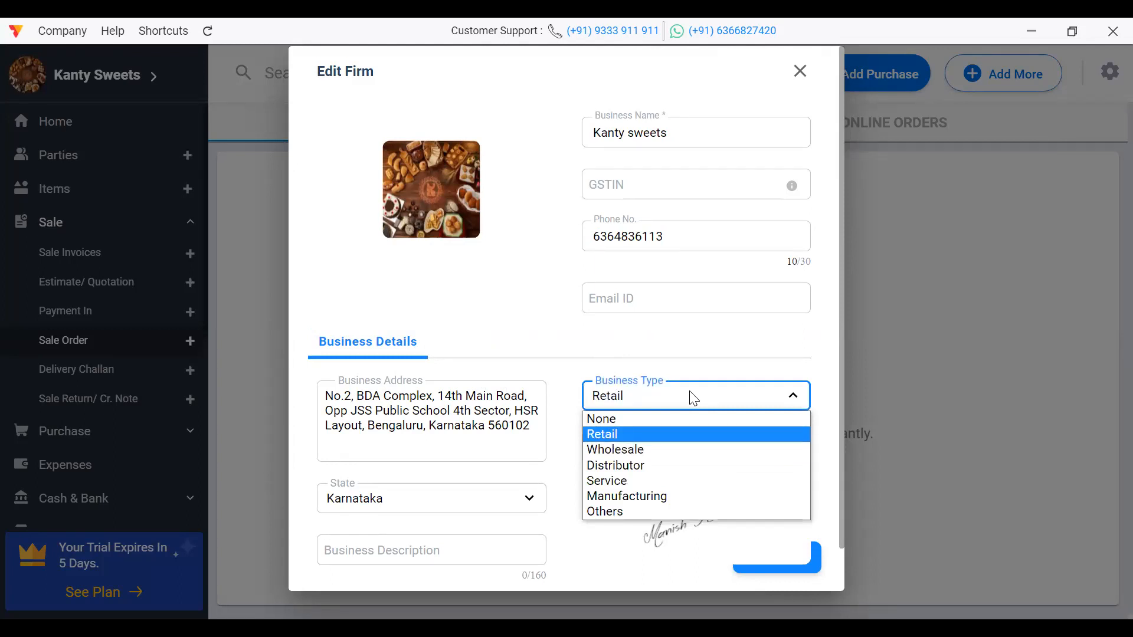
key("Down")
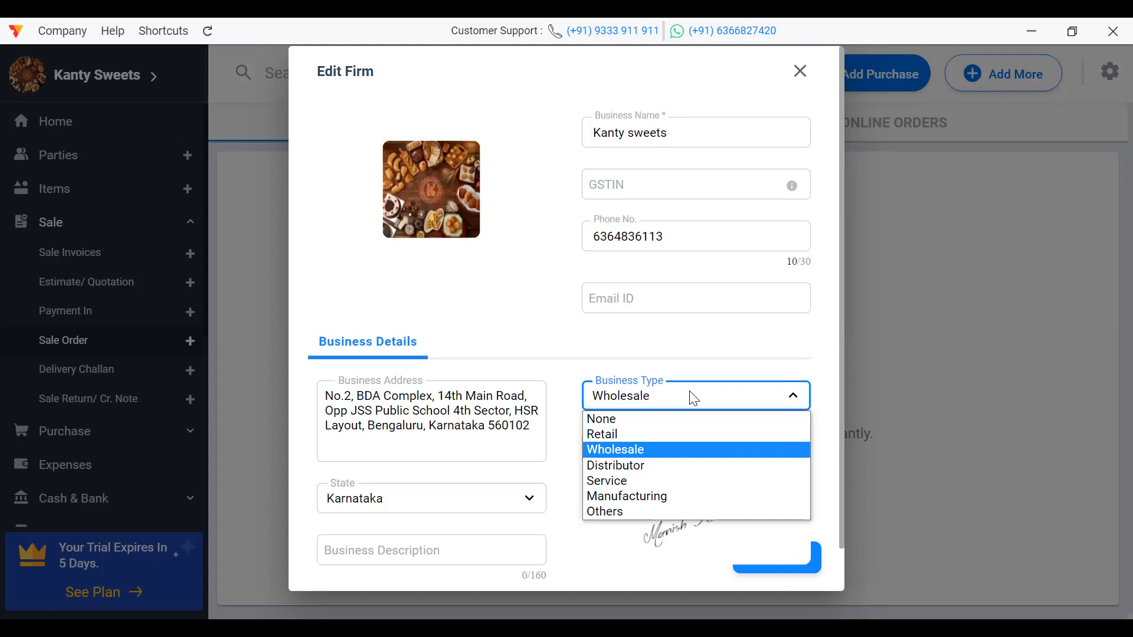
key("Down")
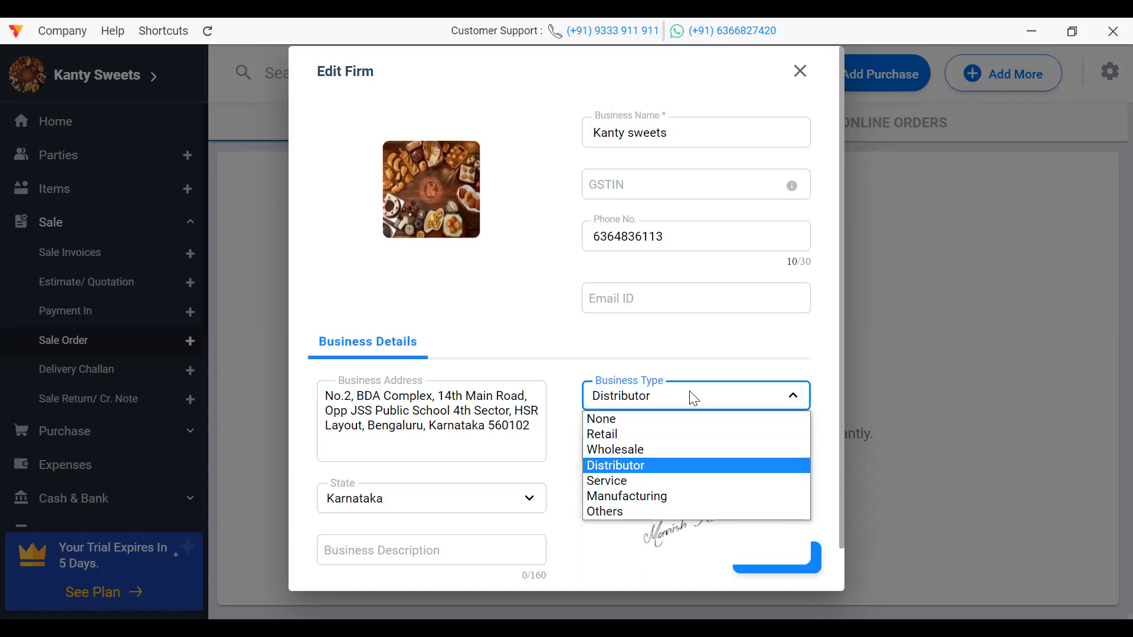
key("Down")
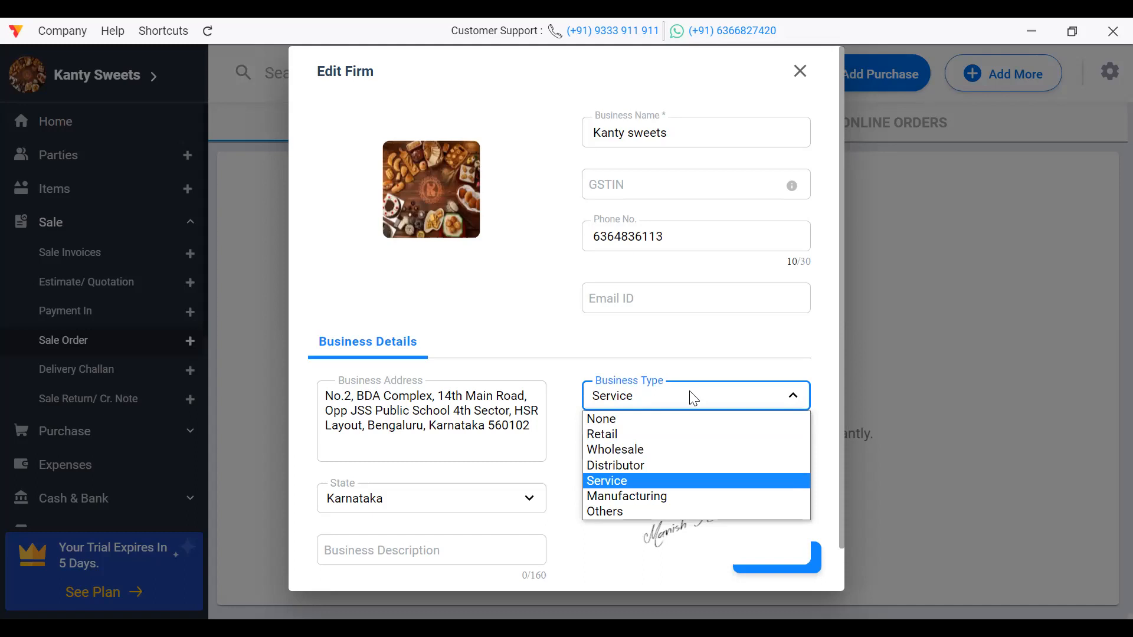
key("Down")
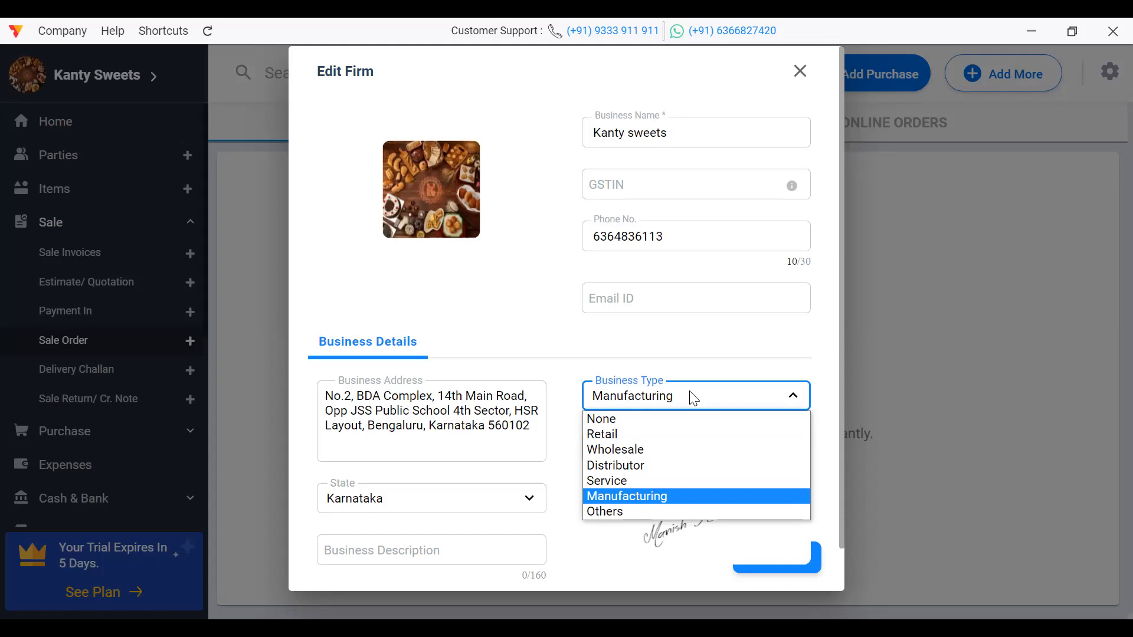
key("Down")
key("Up")
key("Up")
key("Up")
key("Up")
key("Up")
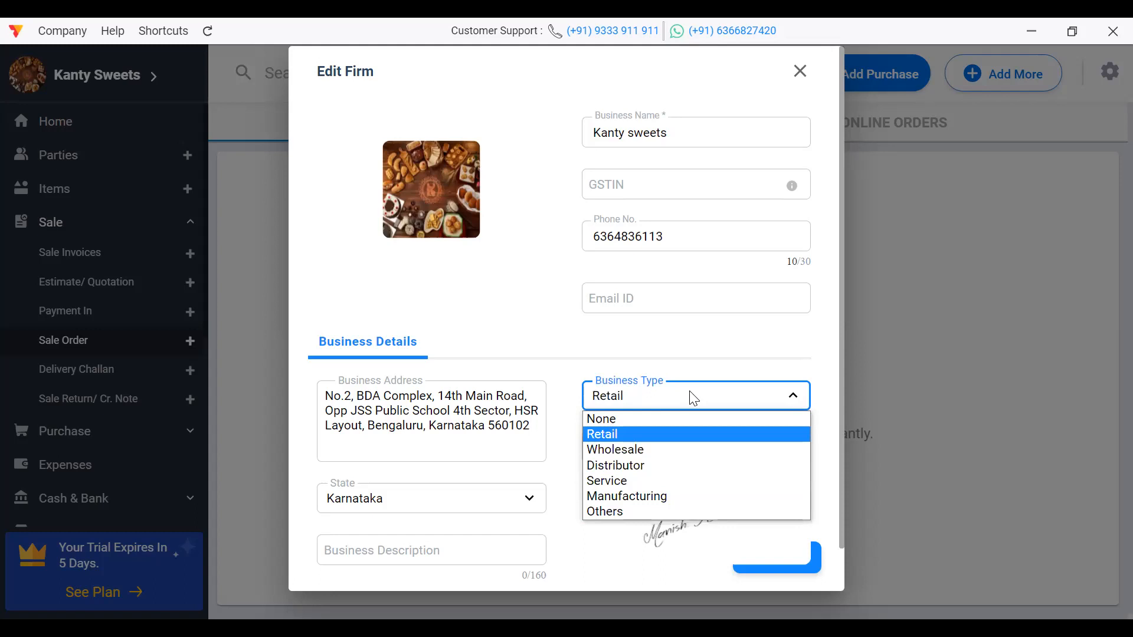
key("Return")
Step: Change the business category to Sweet Shop/ Bakery by searching 'swee'
left_click(728, 436)
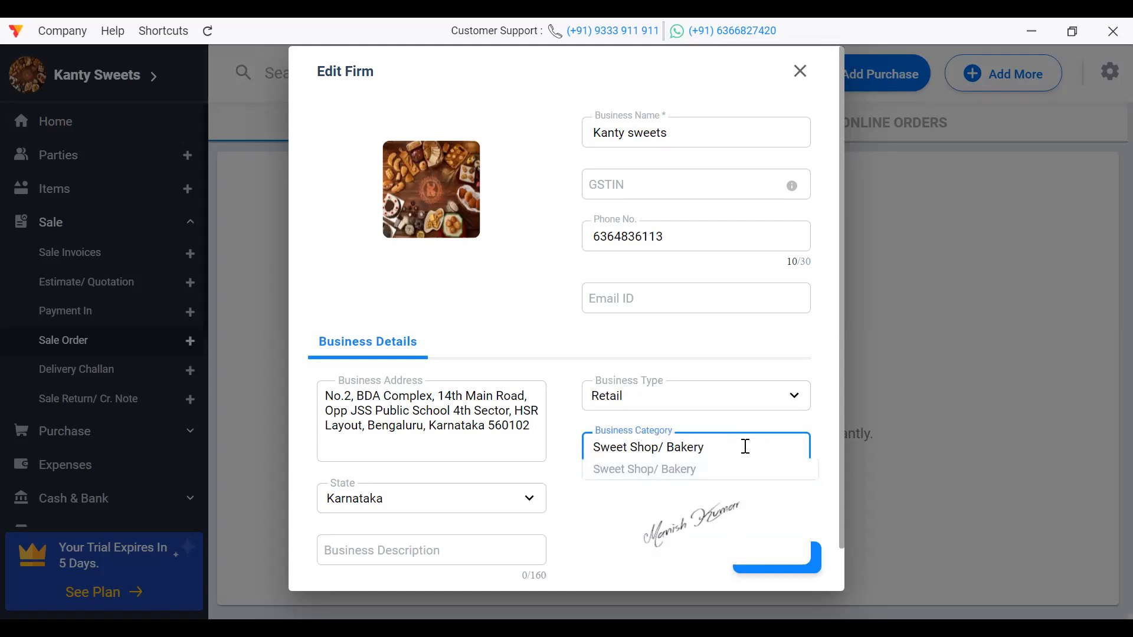
key("BackSpace")
key("BackSpace")
key("BackSpace")
key("BackSpace")
key("BackSpace")
key("BackSpace")
key("BackSpace")
key("BackSpace")
key("BackSpace")
key("BackSpace")
key("BackSpace")
key("BackSpace")
key("BackSpace")
key("BackSpace")
key("BackSpace")
key("BackSpace")
key("BackSpace")
key("BackSpace")
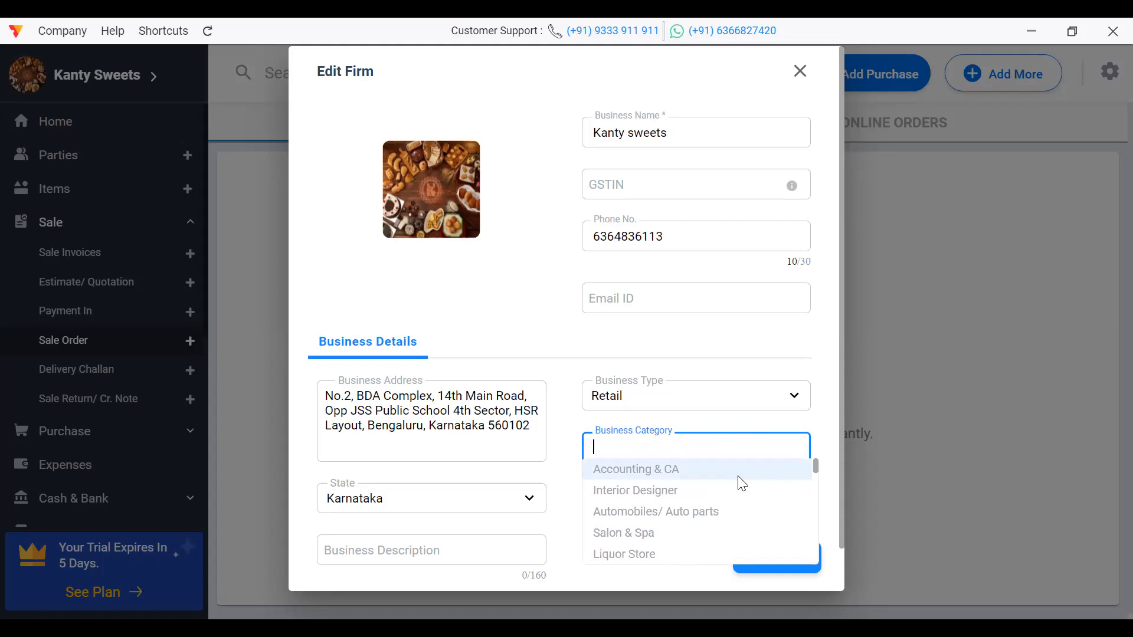
key("Down")
key("Down")
key("Down")
key("Down")
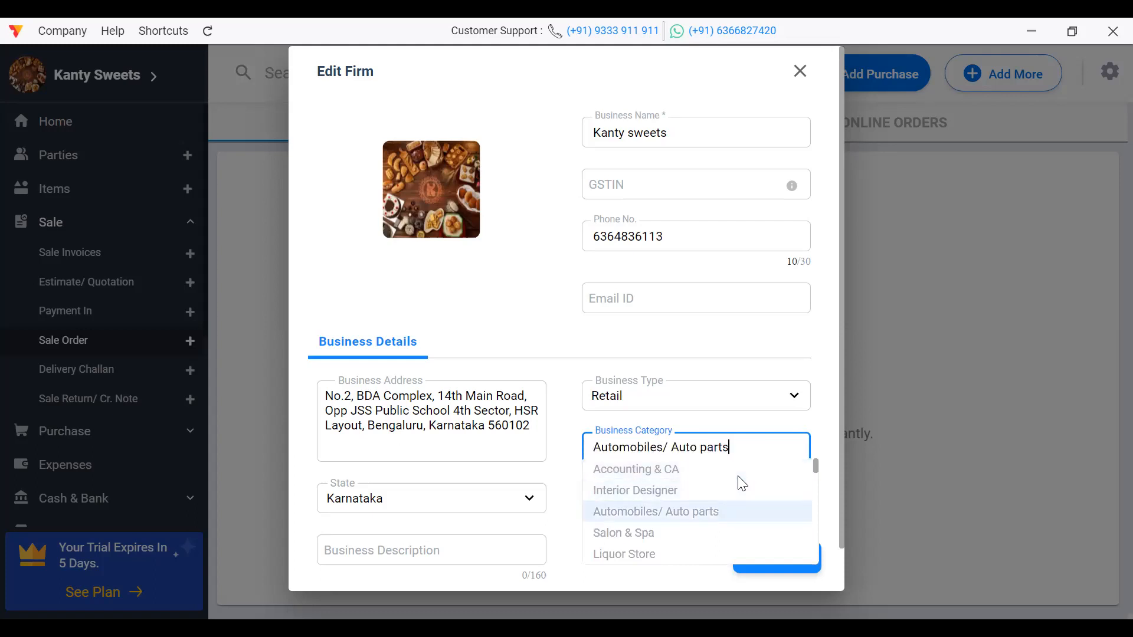
key("Down")
key("Down")
key("Down")
key("Down")
key("Up")
key("Up")
key("Up")
key("Up")
key("Up")
key("Up")
key("Up")
key("Up")
key("Up")
key("Up")
key("Up")
key("Up")
key("Up")
key("Up")
key("Up")
key("Up")
key("Up")
key("Up")
key("Up")
key("Up")
key("Up")
key("Up")
key("Up")
key("Up")
key("Up")
key("Up")
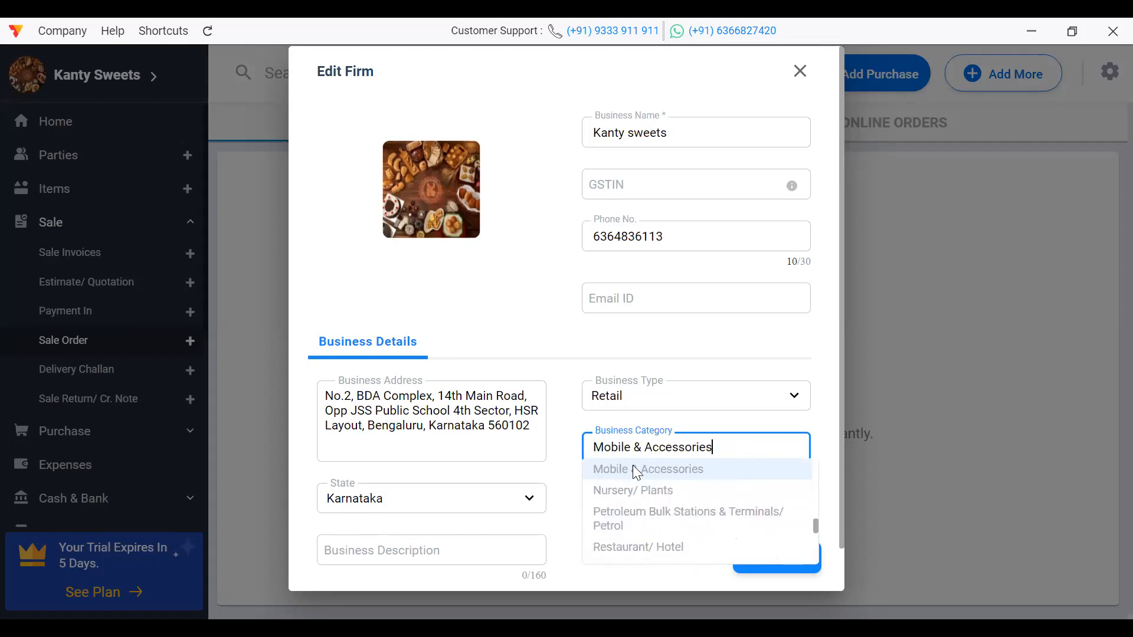
left_click(568, 420)
left_click(738, 443)
key("BackSpace")
key("BackSpace")
key("BackSpace")
key("BackSpace")
key("BackSpace")
key("BackSpace")
key("BackSpace")
key("BackSpace")
key("BackSpace")
key("BackSpace")
key("BackSpace")
key("BackSpace")
key("BackSpace")
key("BackSpace")
key("BackSpace")
key("BackSpace")
key("BackSpace")
key("BackSpace")
key("BackSpace")
key("BackSpace")
type("swee")
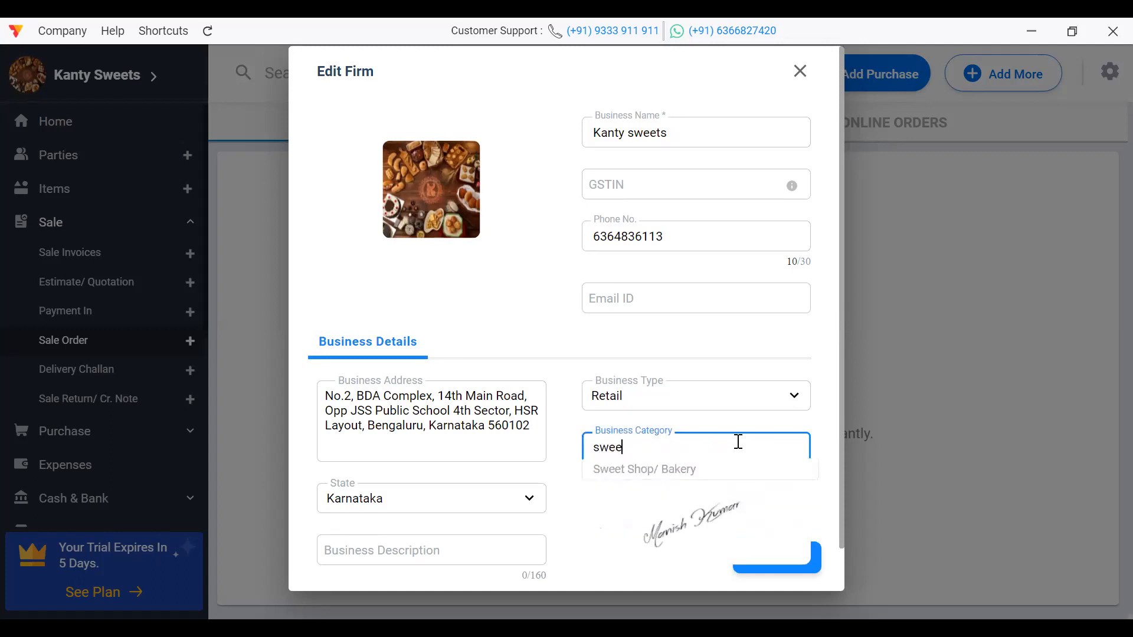
left_click(673, 470)
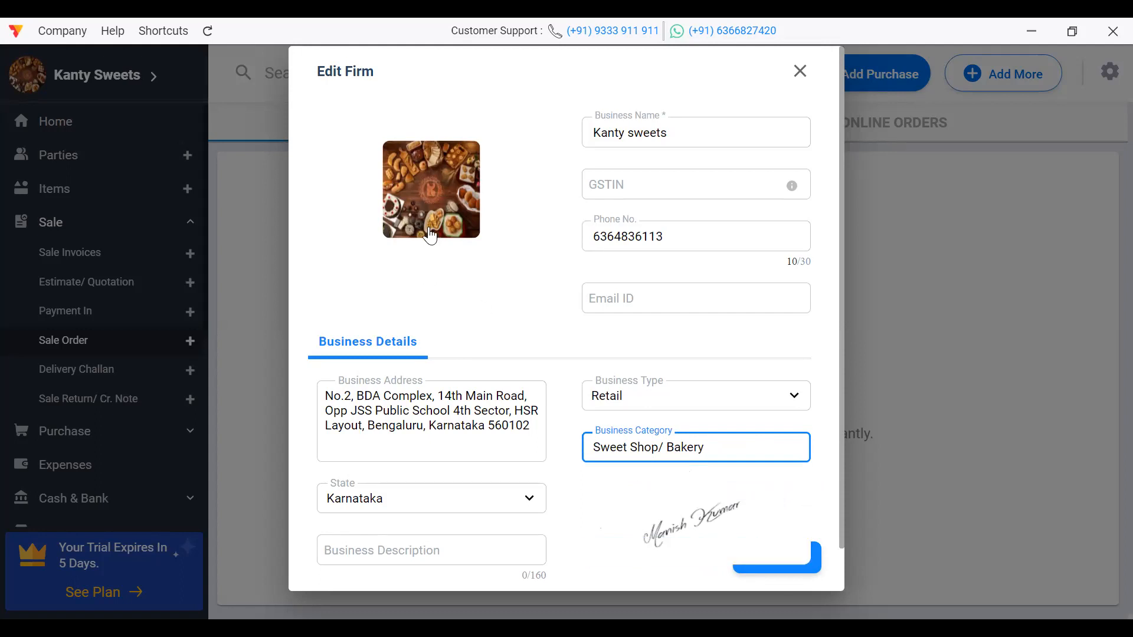
Step: Save the updated Kanty Sweets firm details and return to the Home dashboard
left_click(517, 239)
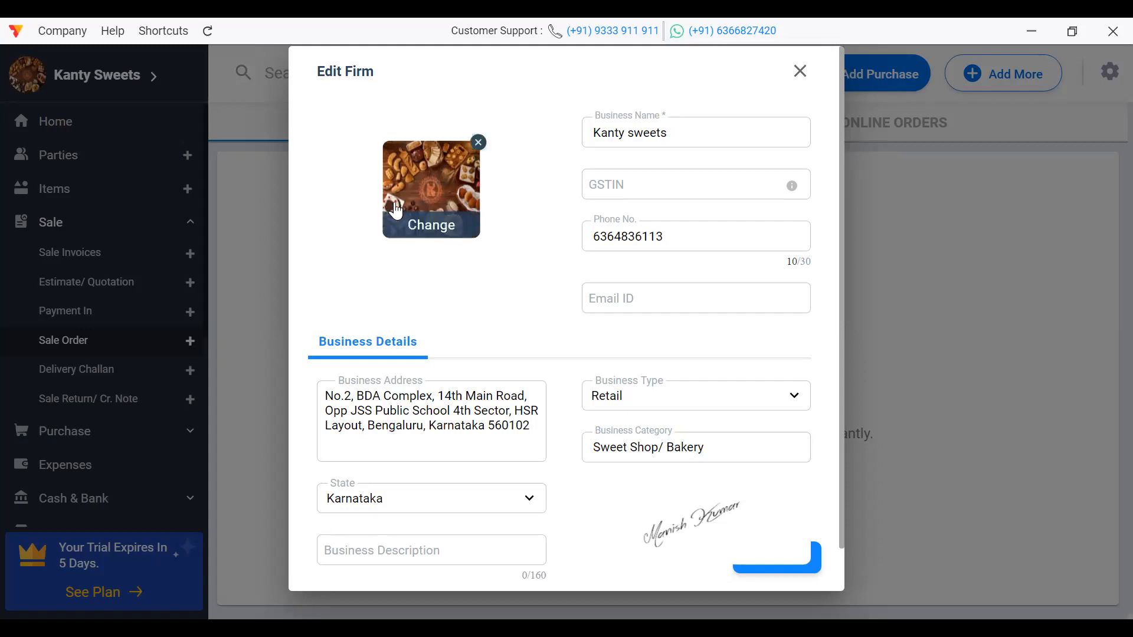
left_click(803, 567)
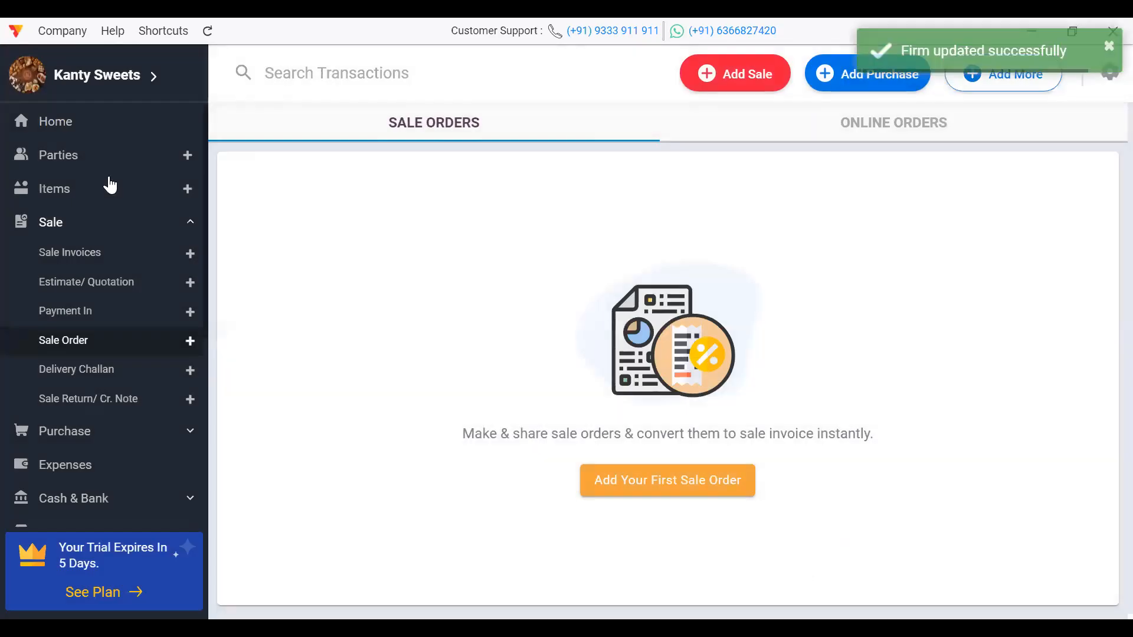
left_click(68, 132)
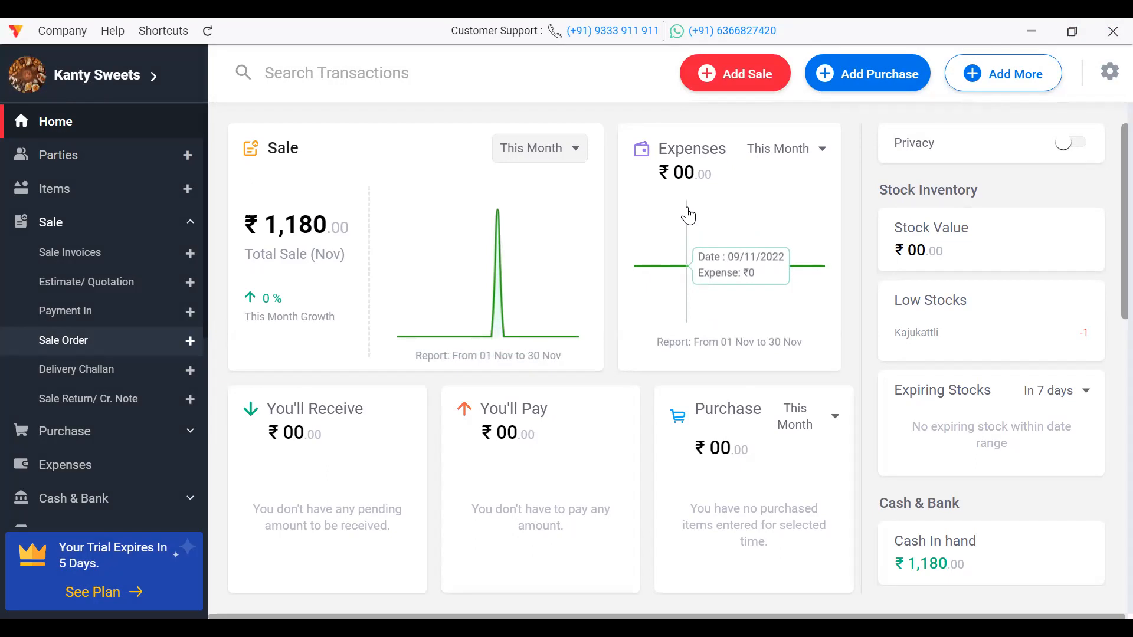
Step: Open the Parties list showing the Cash Sale party's ₹1,180 sale
left_click(75, 169)
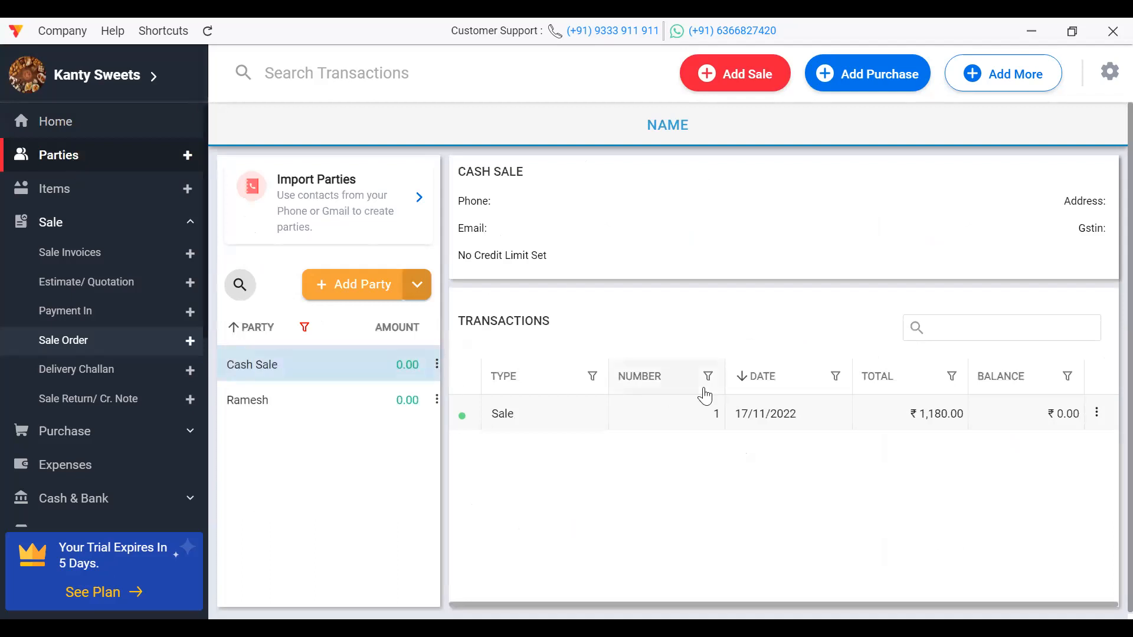
Step: Delete the ₹1,180 Sale transaction
left_click(1101, 423)
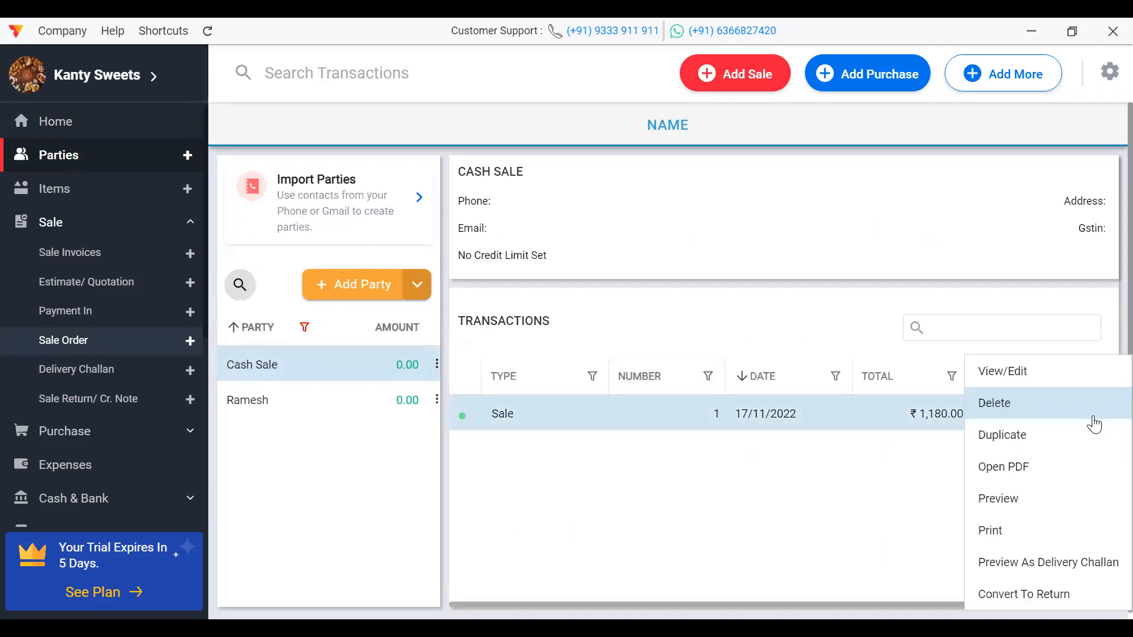
left_click(1009, 402)
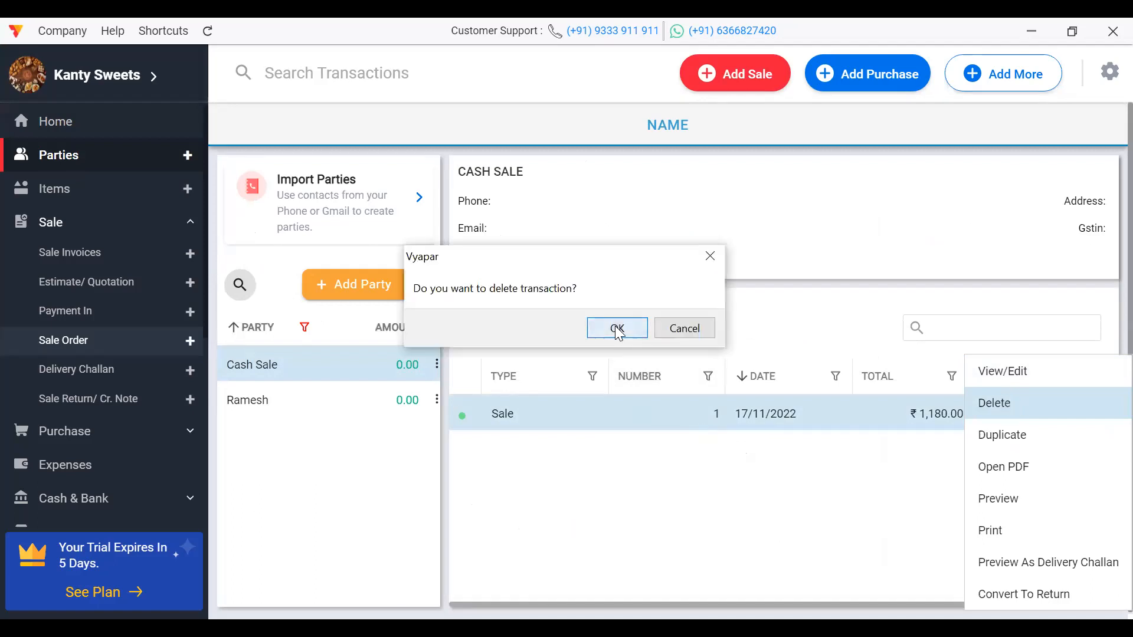
left_click(613, 326)
Step: Delete the Cash Sale party and the remaining party, then begin adding a new party
left_click(437, 364)
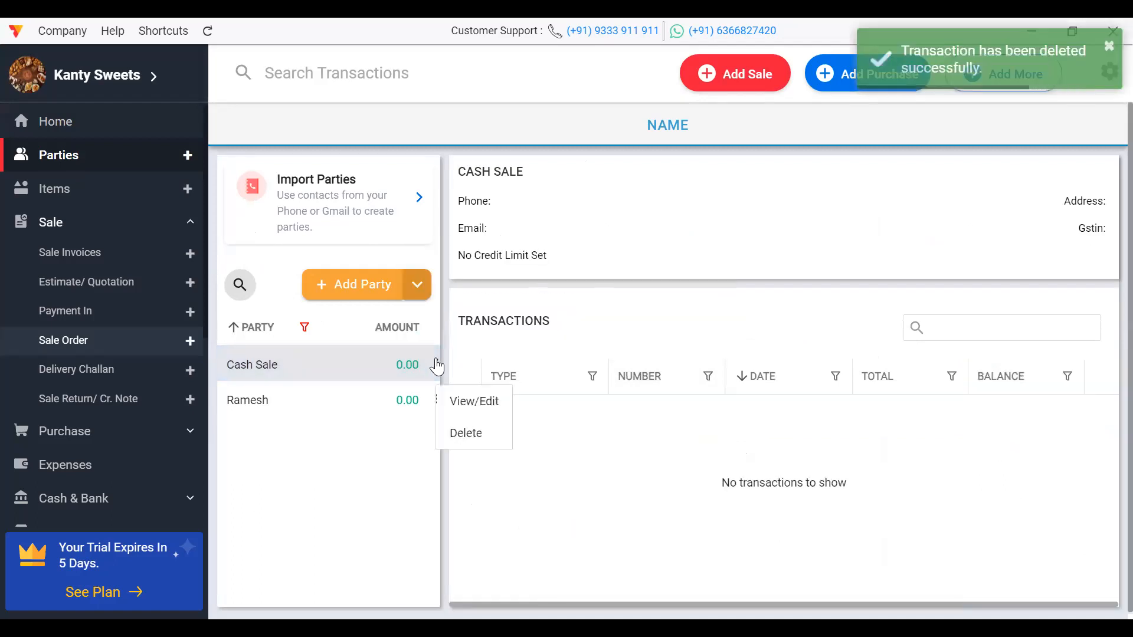
left_click(469, 433)
left_click(670, 356)
left_click(436, 364)
left_click(465, 434)
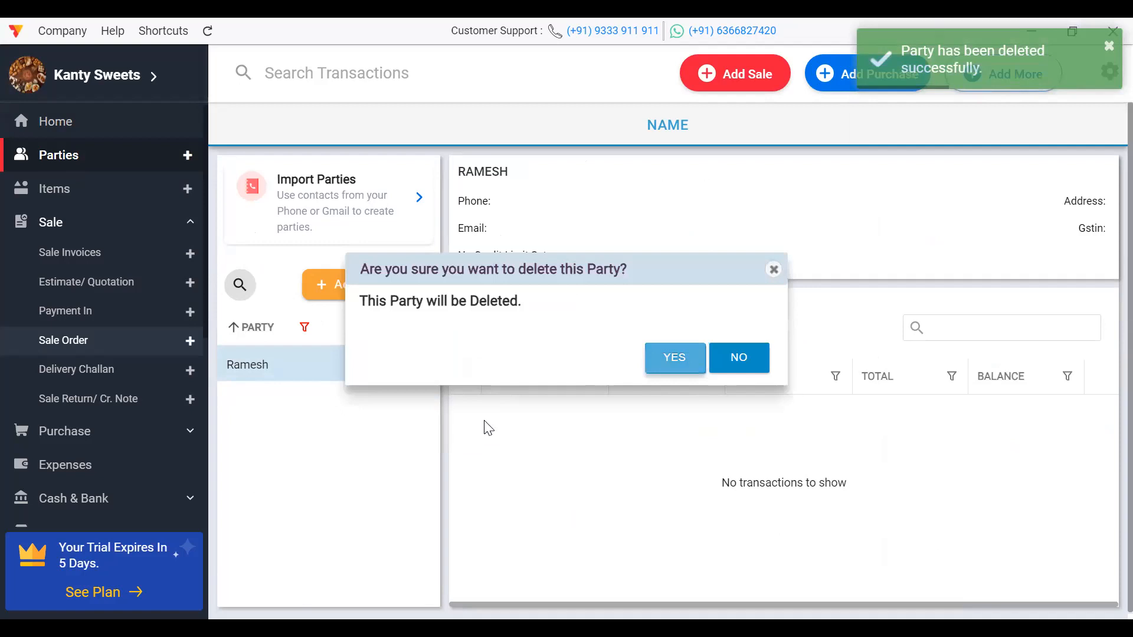
left_click(663, 357)
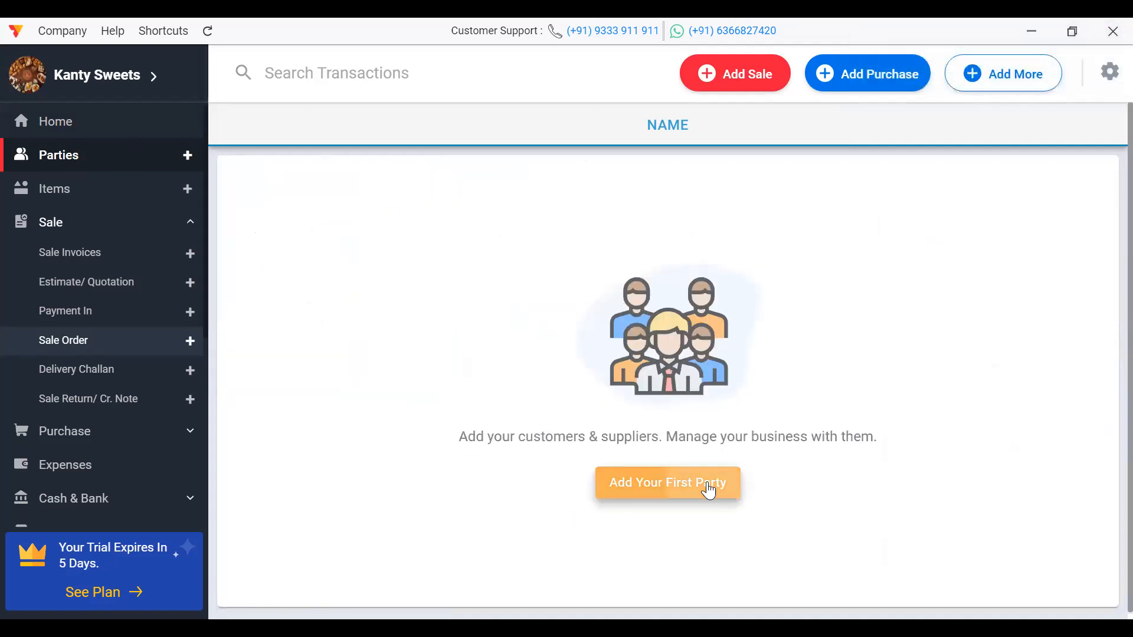
left_click(707, 485)
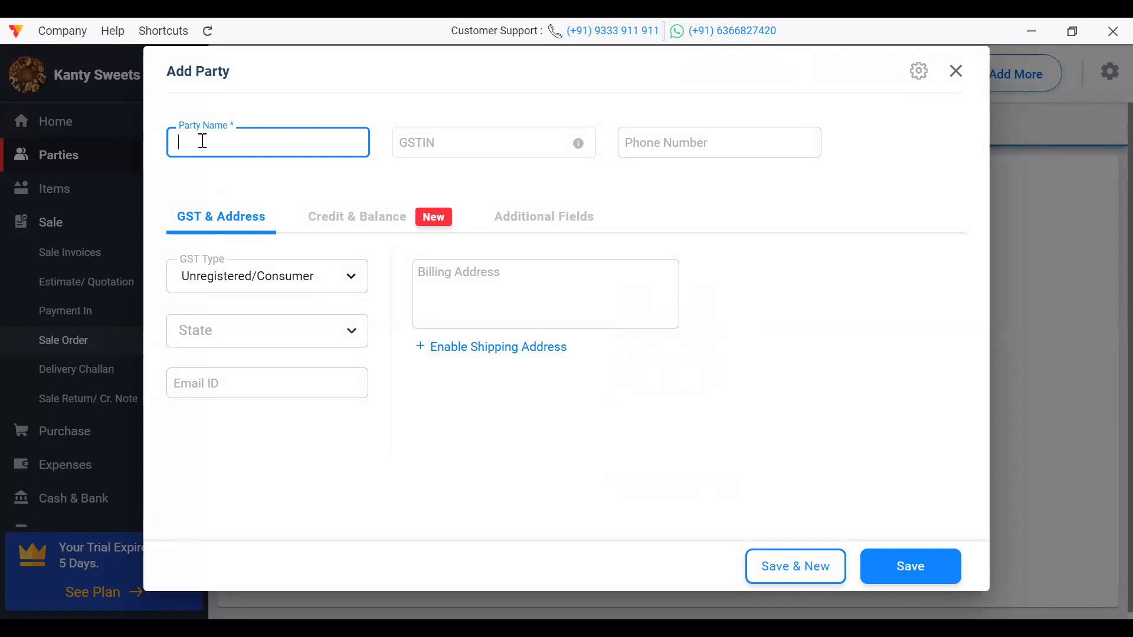
Step: Enter the new customer's name in the Add Party form
type("Ramesh")
left_click(774, 268)
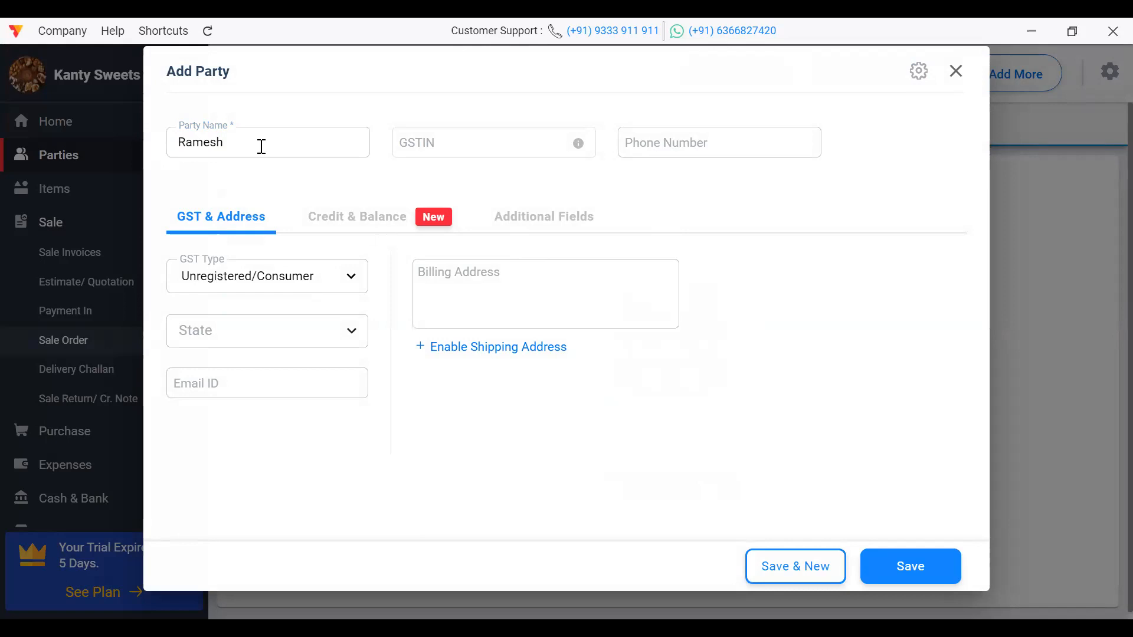
left_click(450, 154)
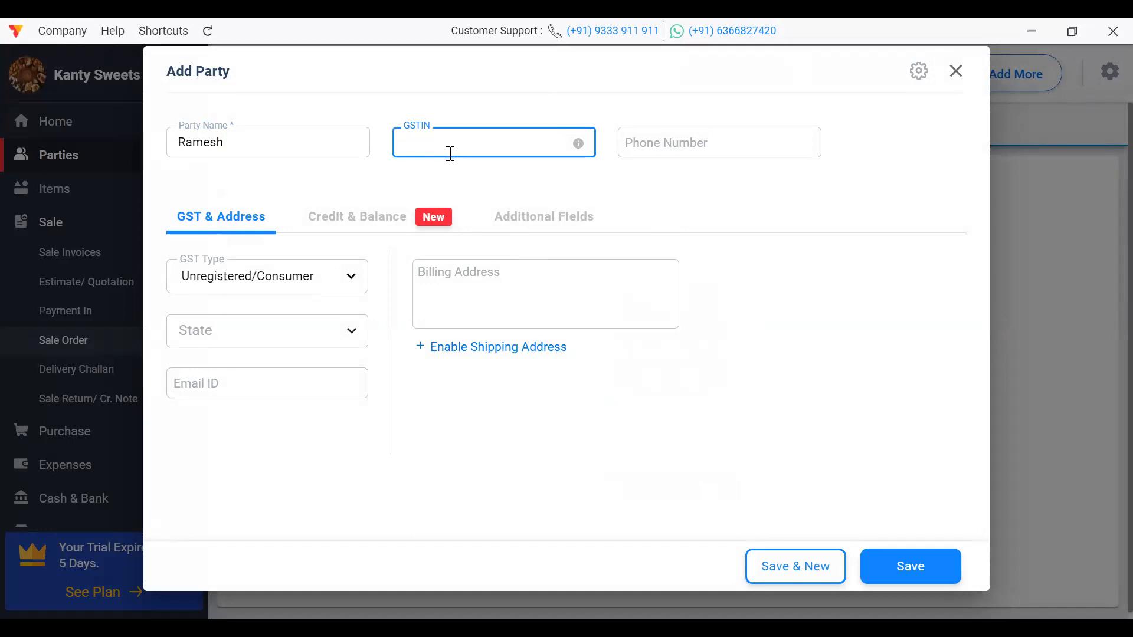
left_click(634, 155)
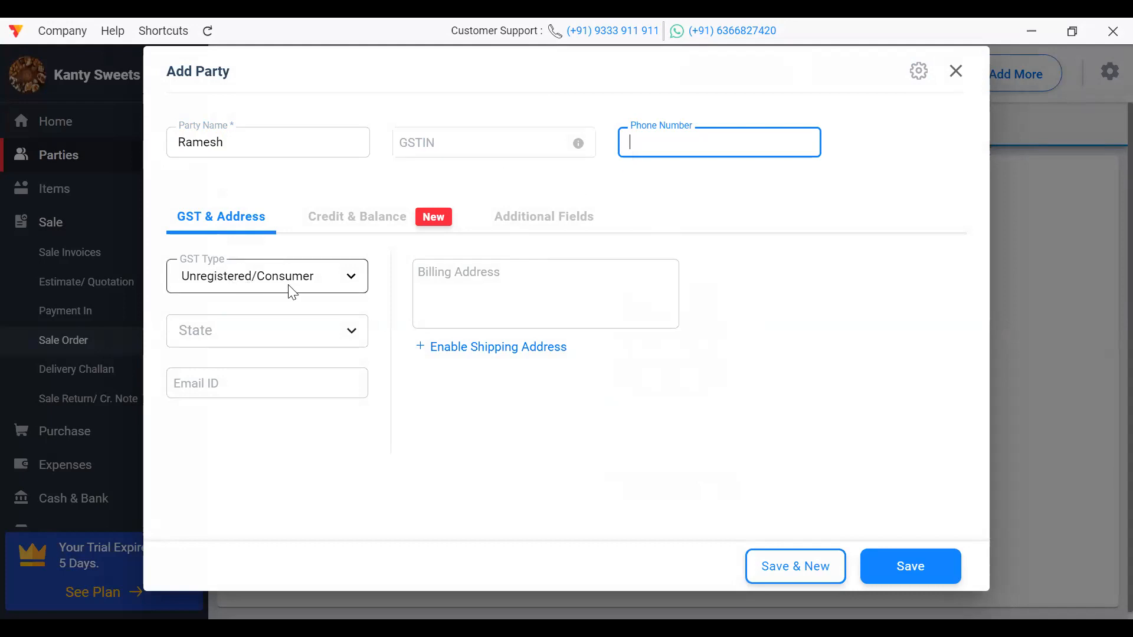
Step: Keep GST type as Unregistered/Consumer and show the Credit & Balance details
left_click(349, 287)
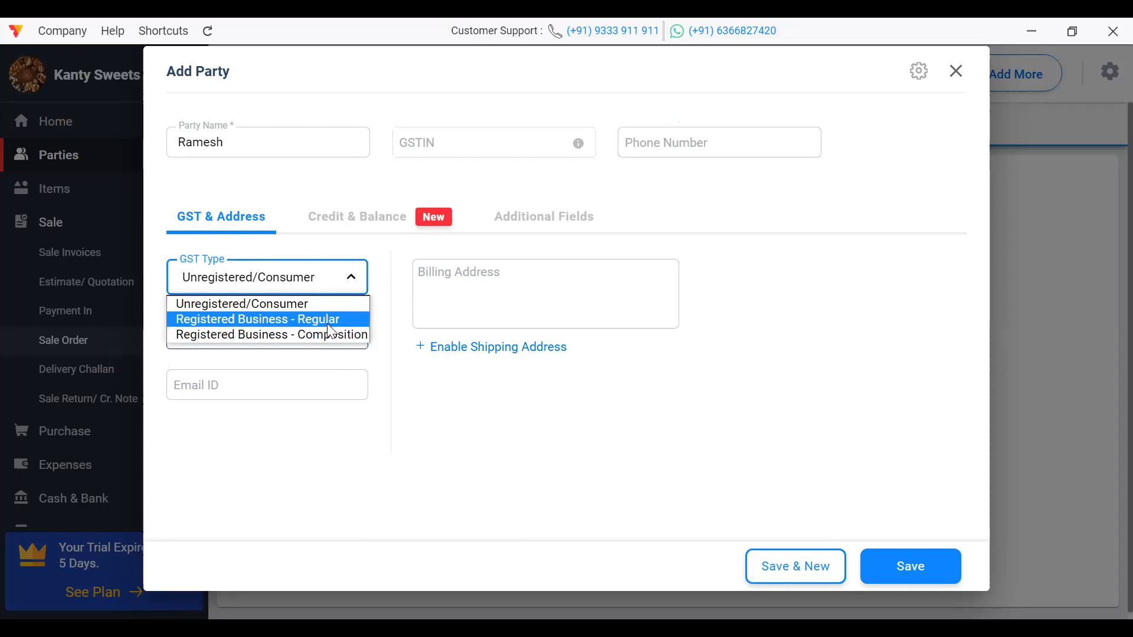
left_click(494, 298)
left_click(494, 298)
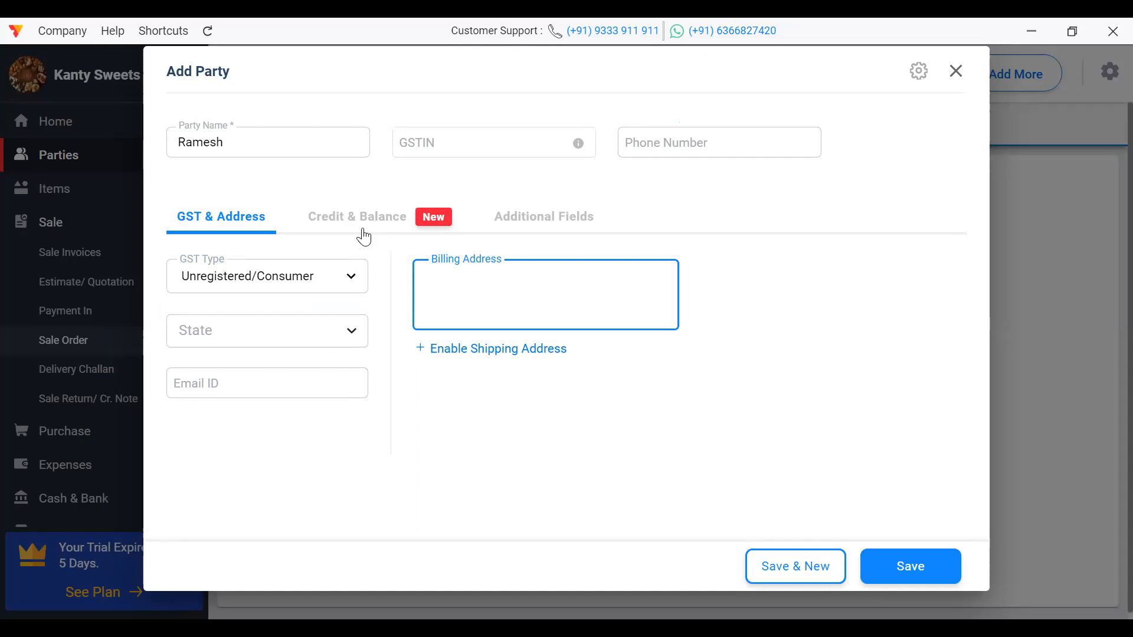
left_click(344, 223)
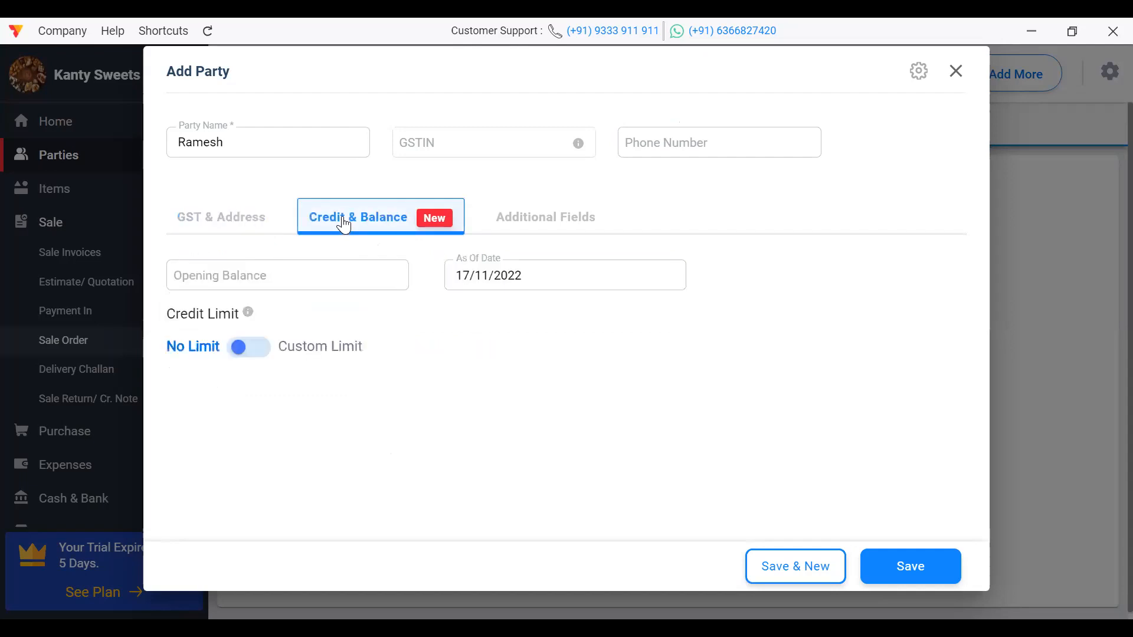
Step: Enter a 5000 opening balance marked To Receive and save the party
left_click(307, 272)
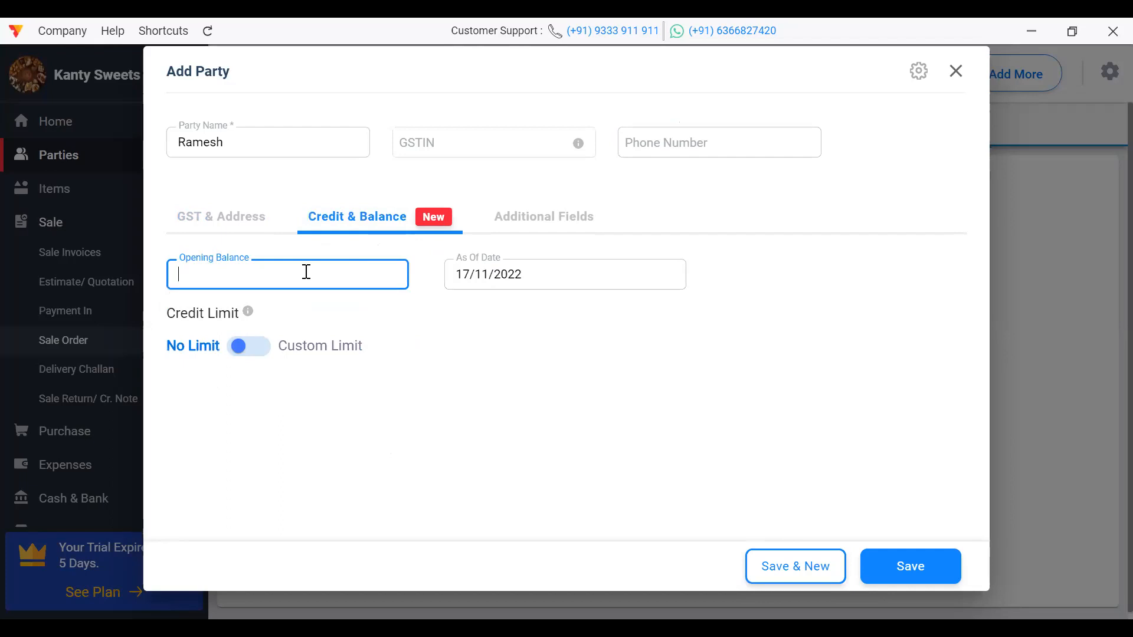
type("5000")
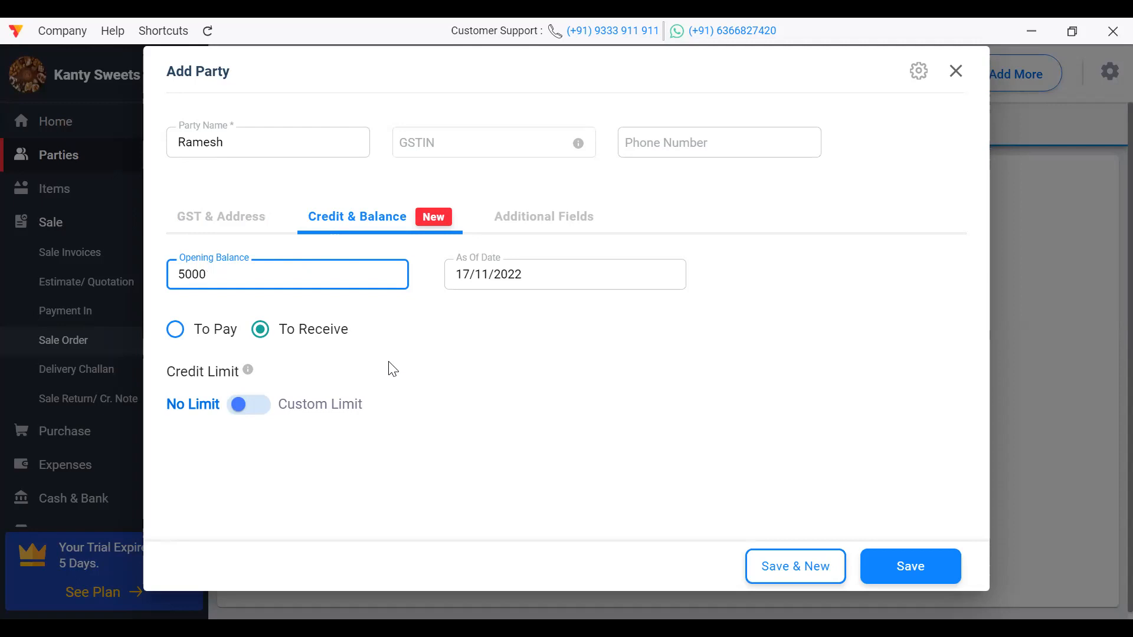
left_click(259, 334)
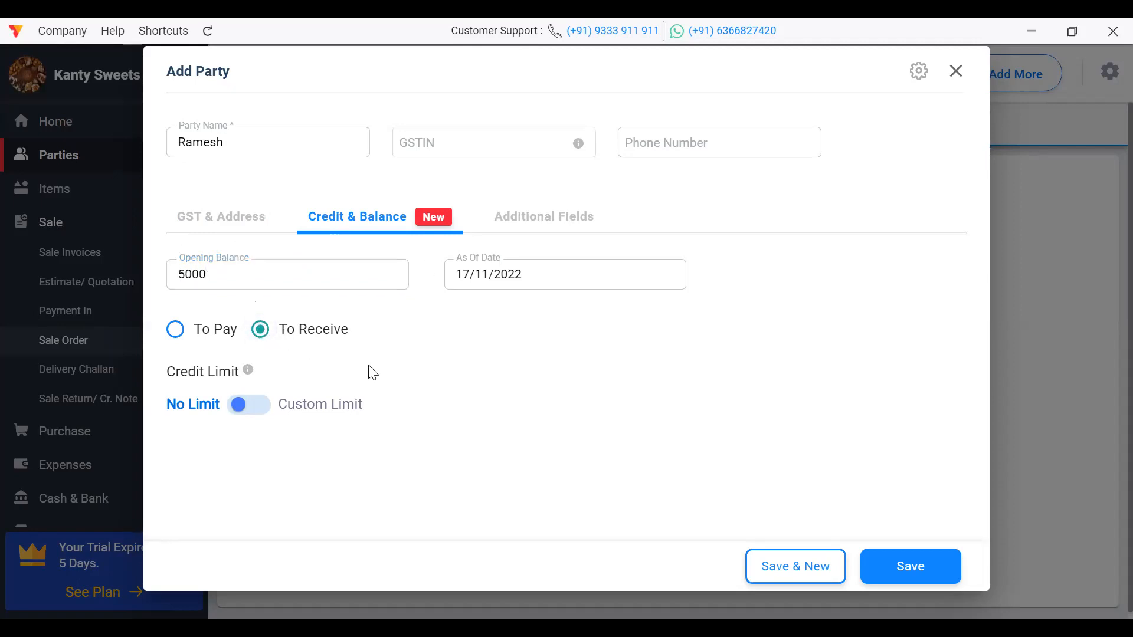
left_click(172, 328)
left_click(260, 329)
left_click(926, 566)
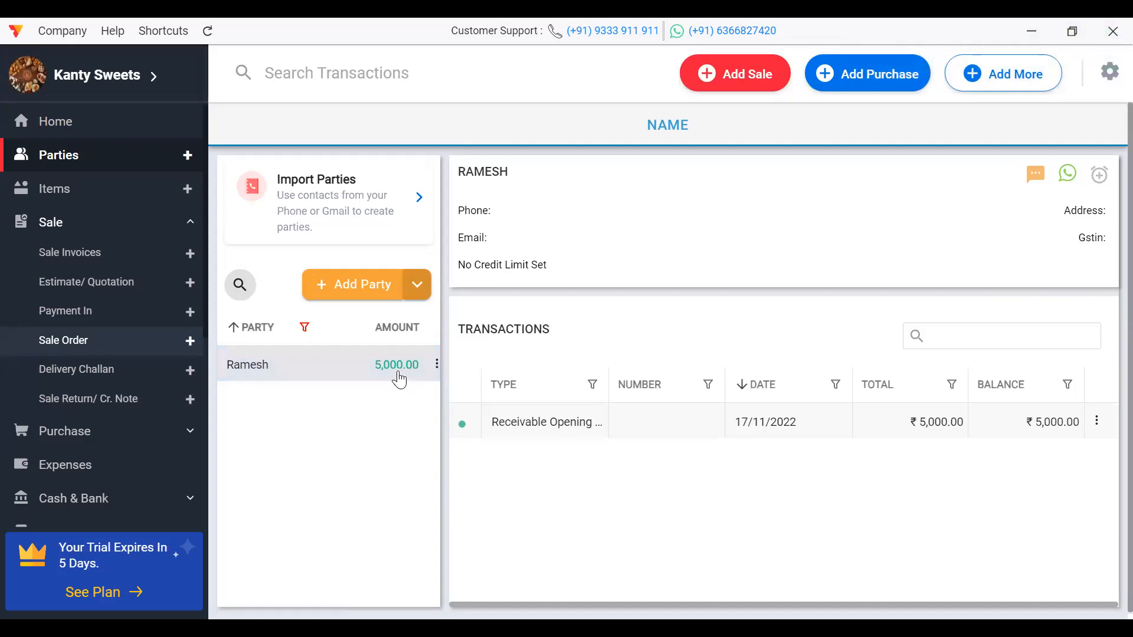
Step: Open Kajukattli from Items for editing and bring up its unit selection dialog
left_click(91, 194)
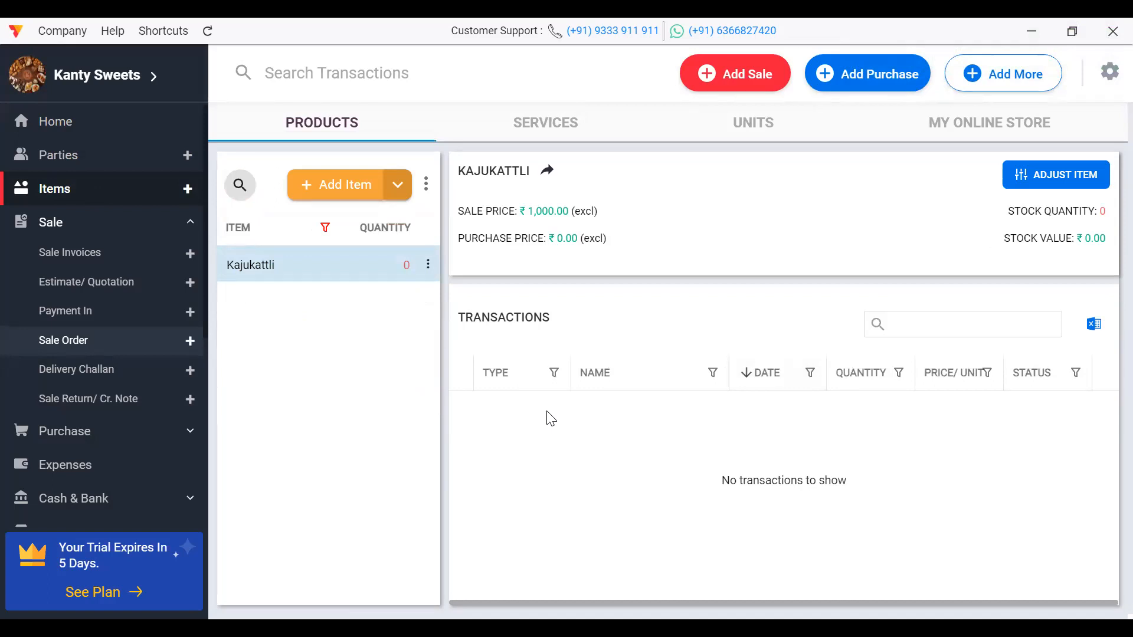
double_click(288, 260)
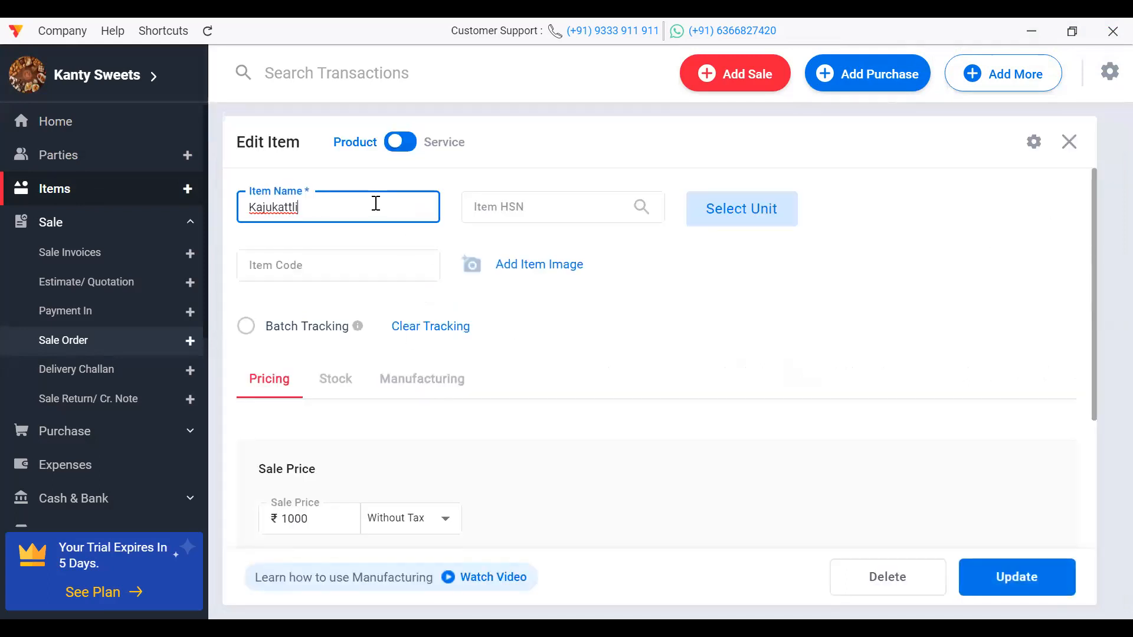
left_click(508, 203)
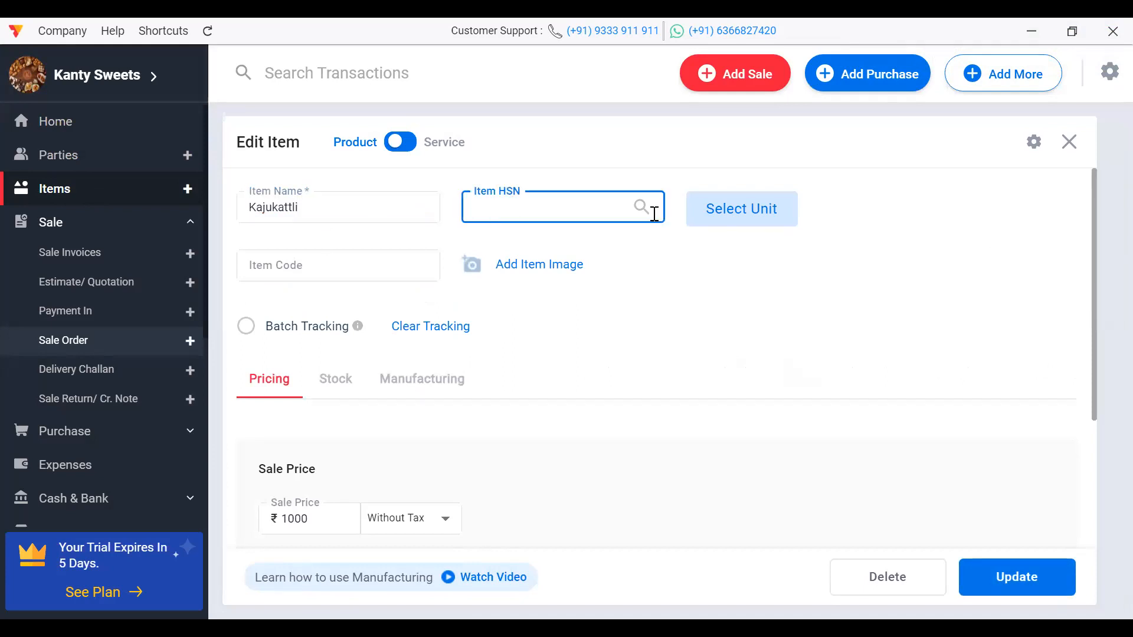
left_click(742, 214)
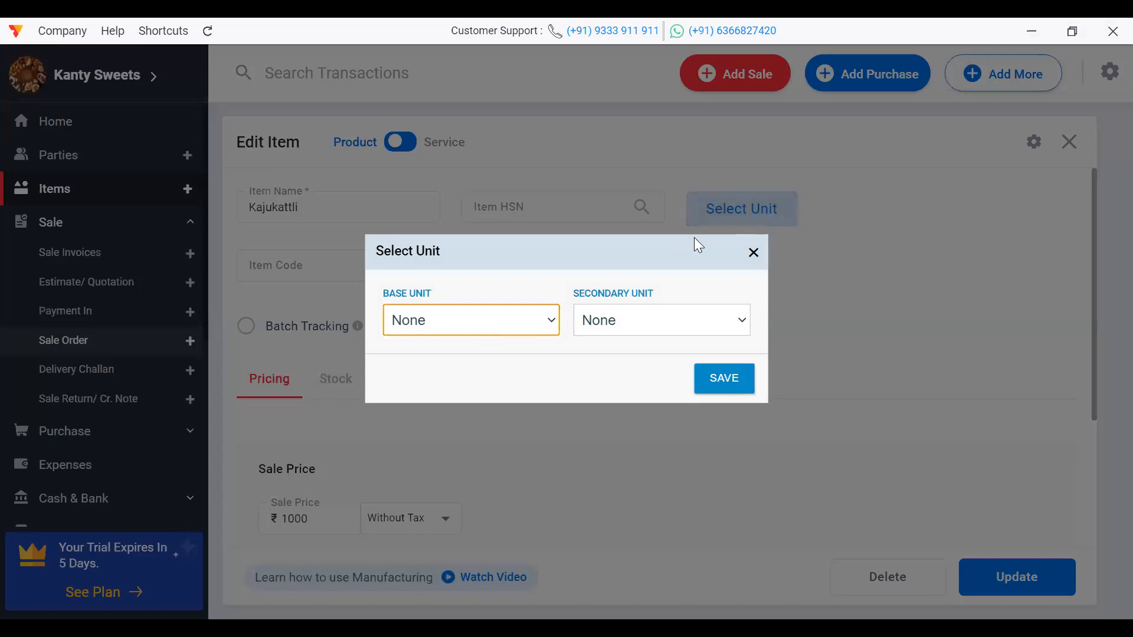
Step: Set Kilograms as base unit and Grammes as secondary unit at 1 KG = 1000 GM, then save
left_click(507, 320)
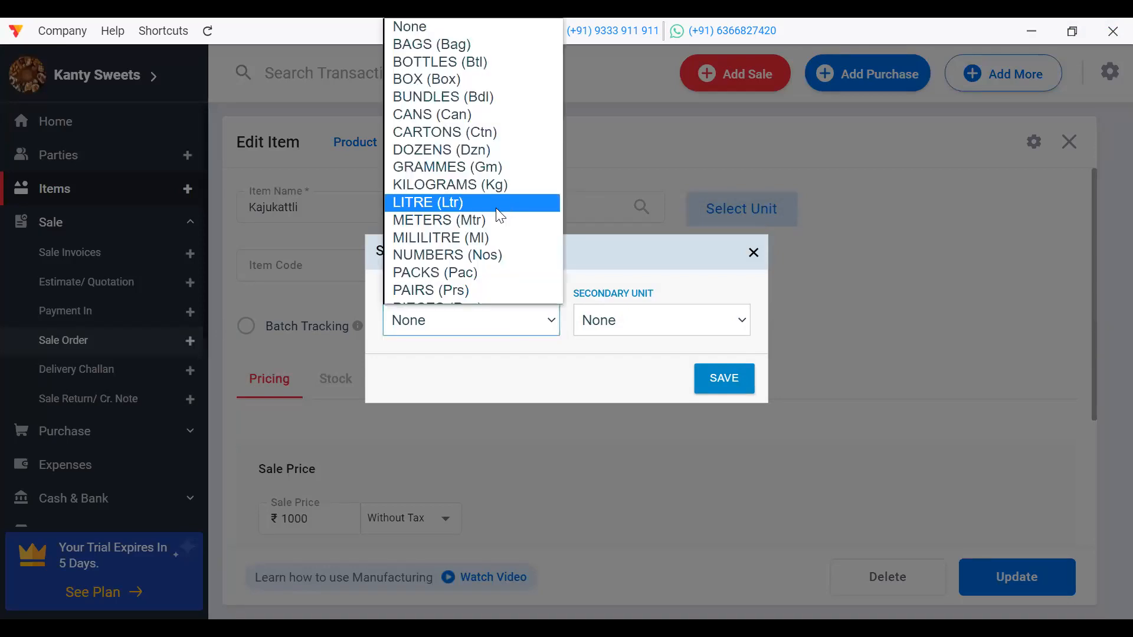
key("Down")
key("Down")
key("Down")
key("Down")
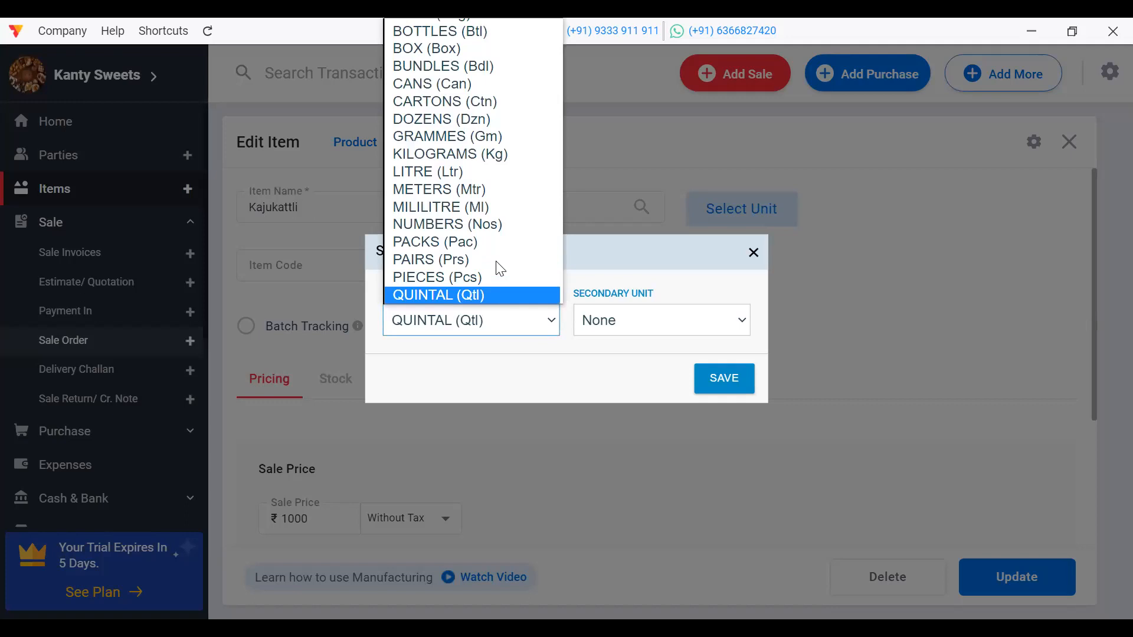
key("k")
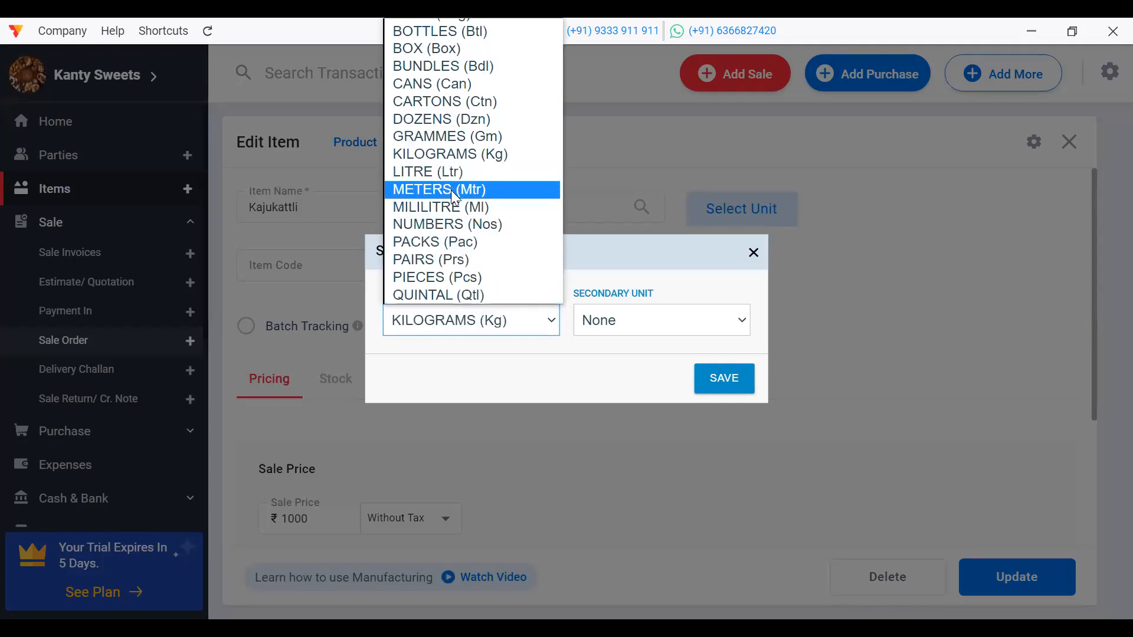
key("k")
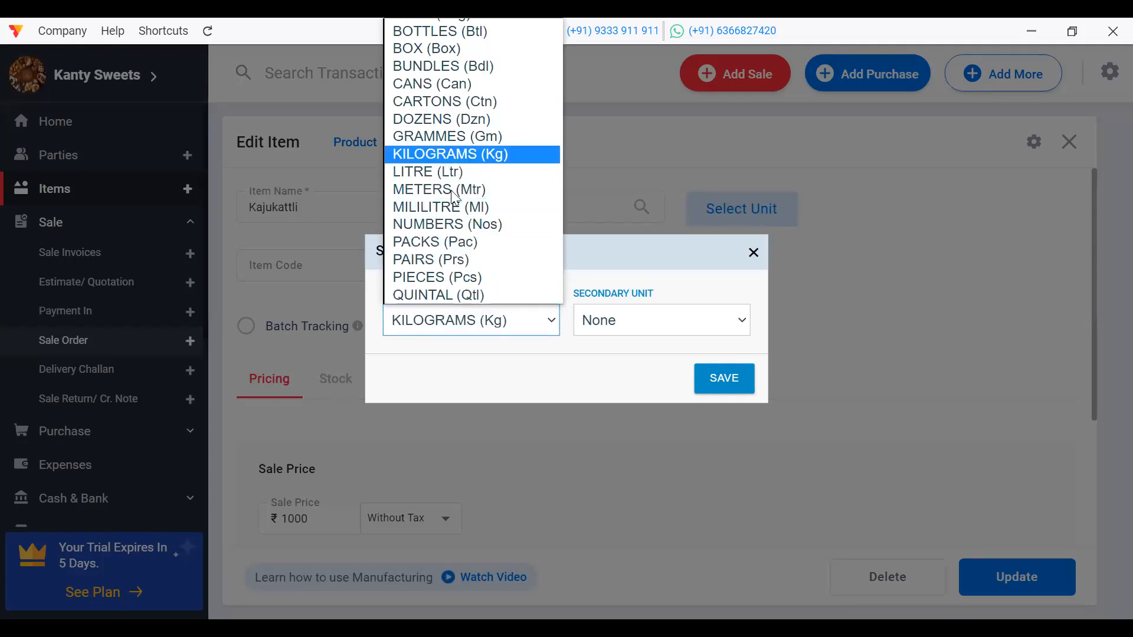
left_click(441, 157)
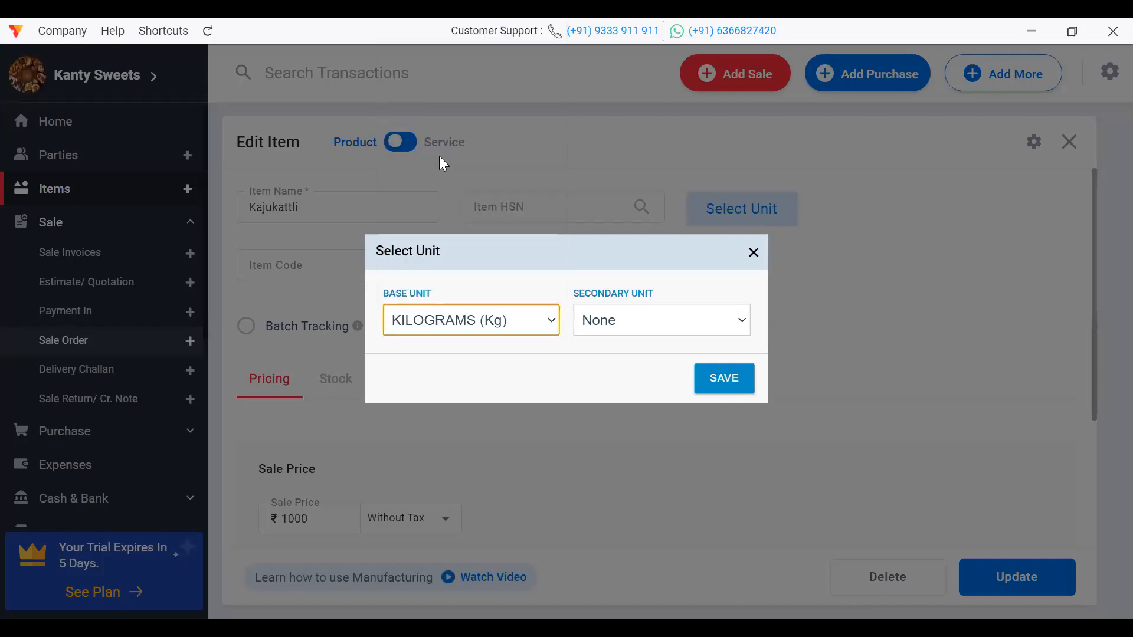
left_click(622, 325)
key("g")
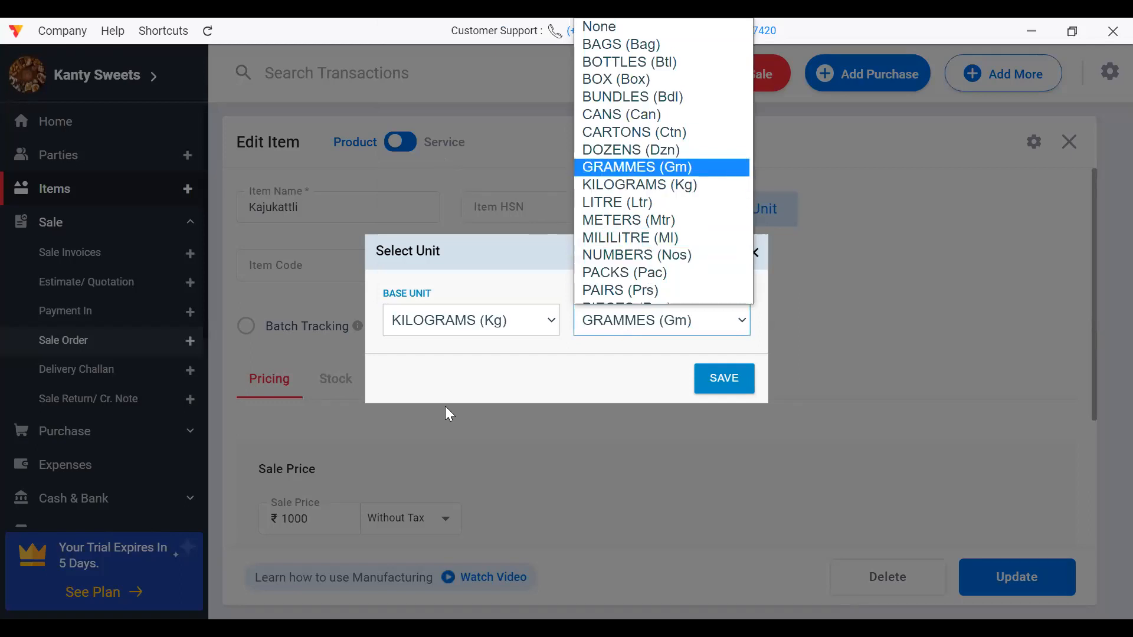
left_click(616, 168)
left_click(401, 372)
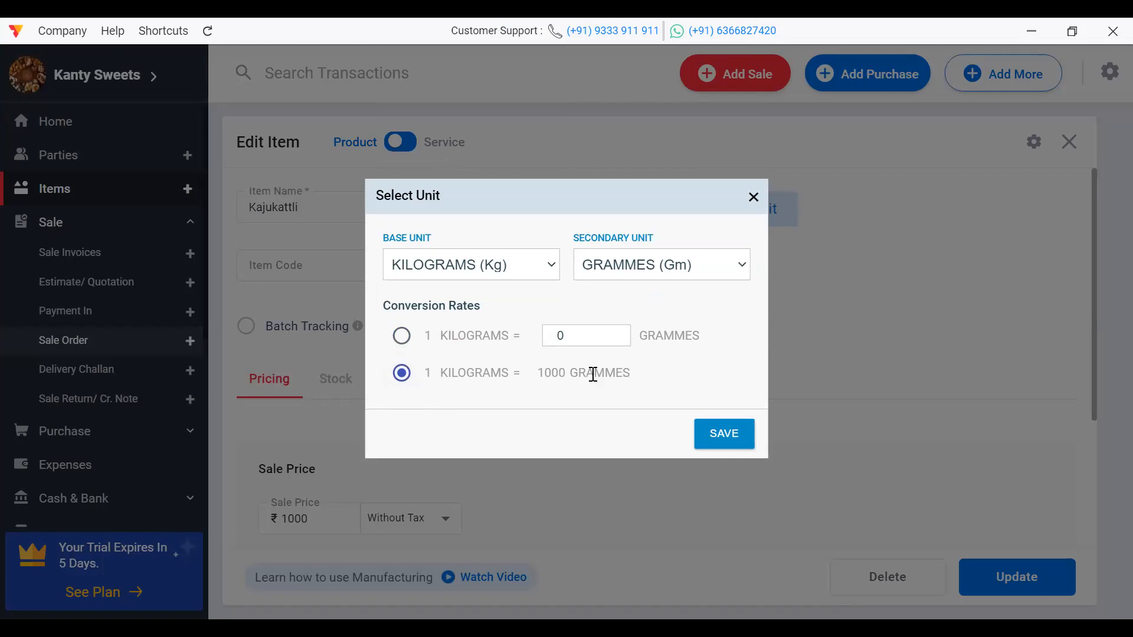
left_click(720, 438)
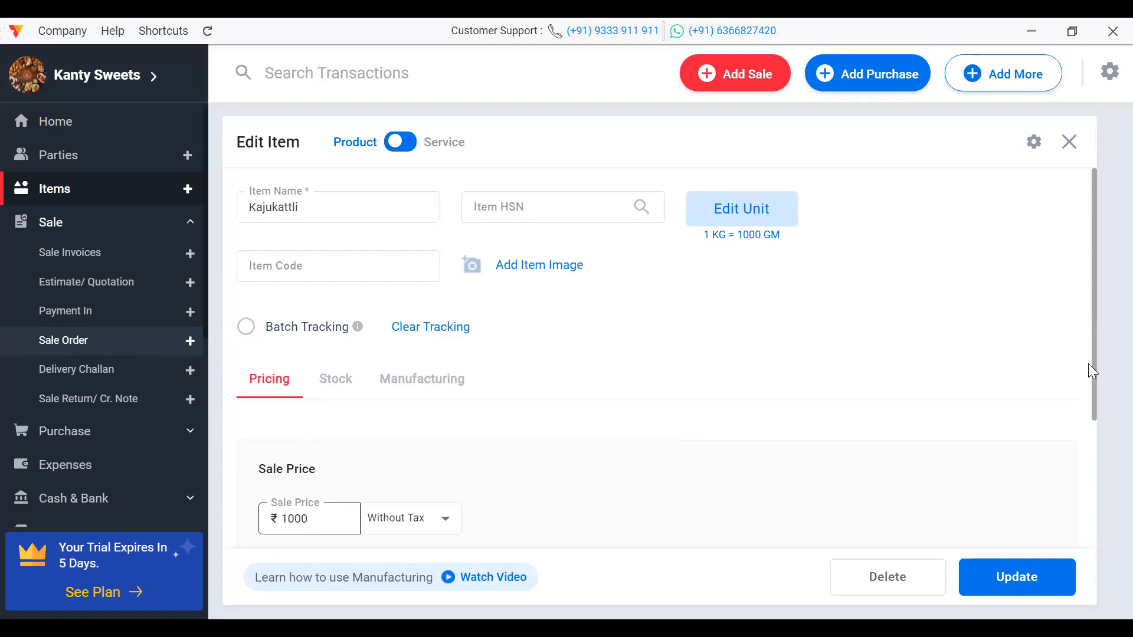
Step: Keep Kajukattli's ₹1,000 sale price Without Tax, update the item, and collapse the Sale section
left_click_drag(1091, 364, 1100, 471)
left_click(333, 355)
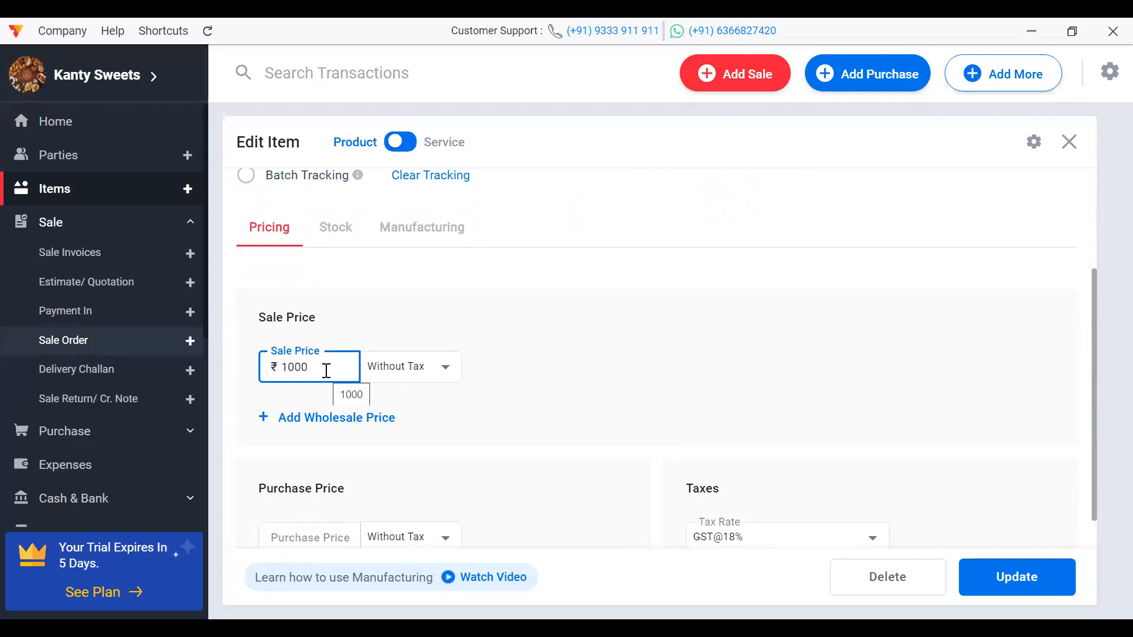
left_click(446, 368)
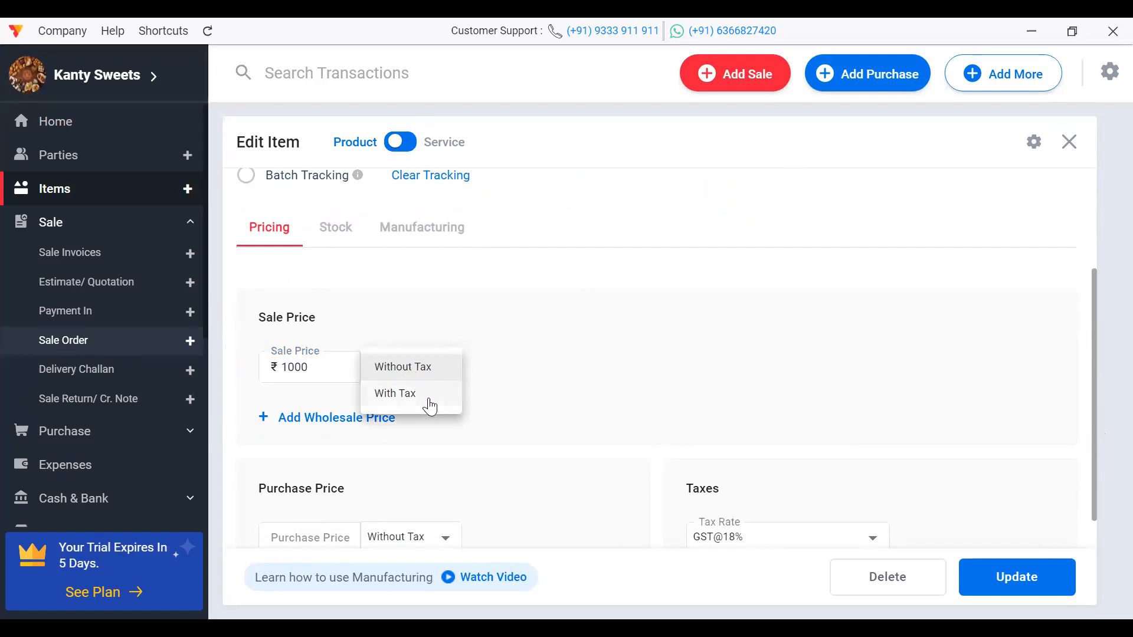
left_click(418, 367)
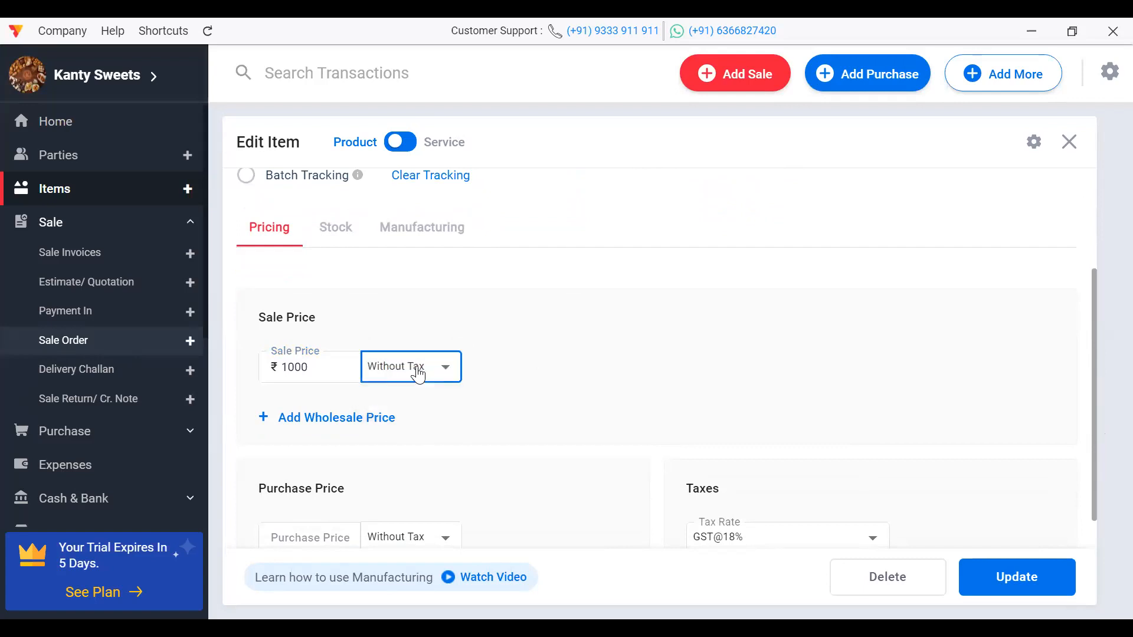
left_click(476, 367)
left_click_drag(1096, 416, 1105, 486)
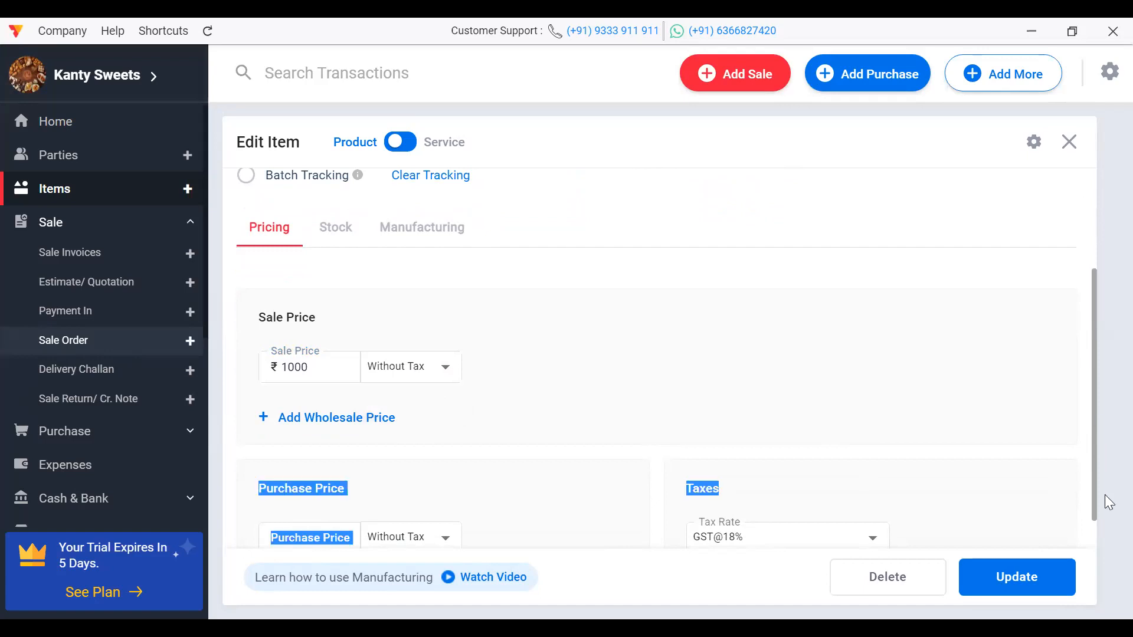
left_click(1010, 581)
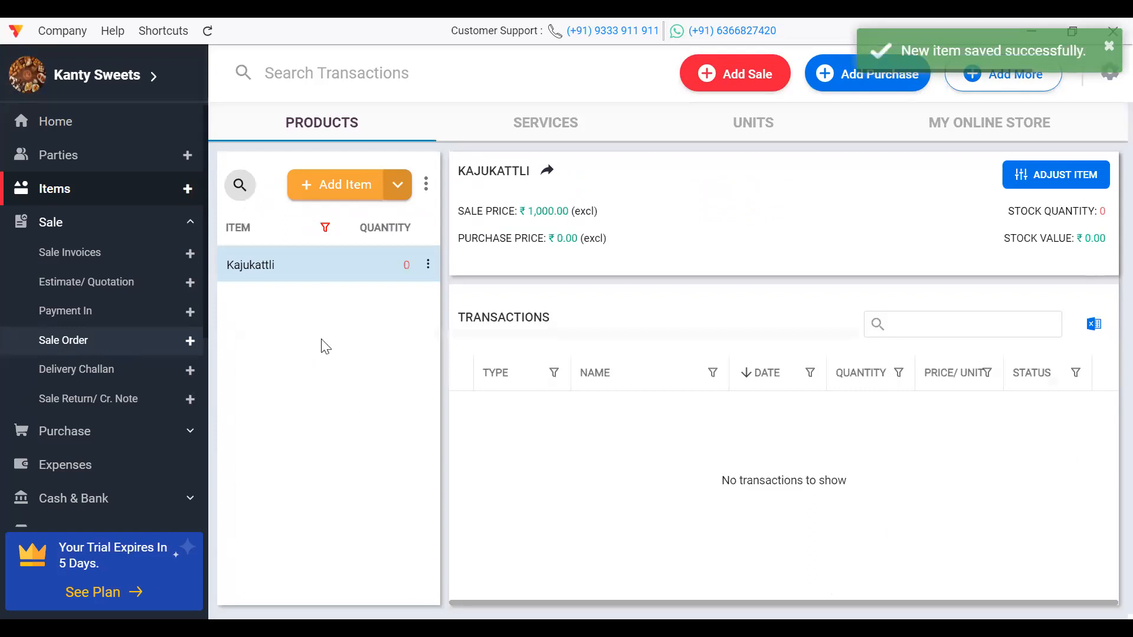
left_click(81, 232)
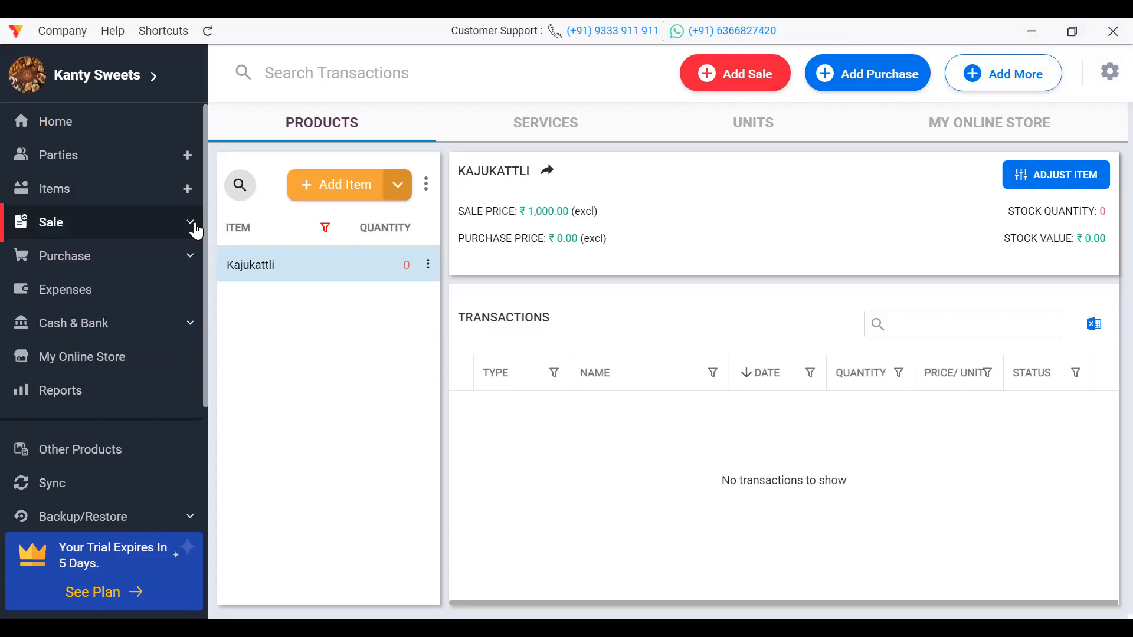
Step: Check the empty Sale Invoices page, then reopen Kajukattli from Items for editing
left_click(196, 229)
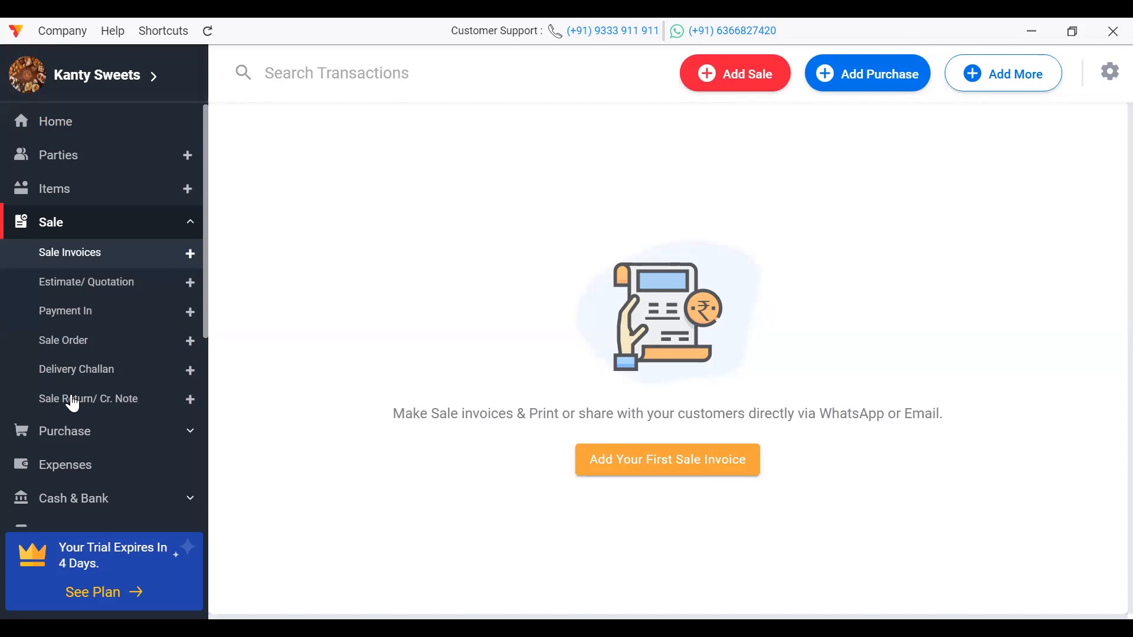
left_click(76, 189)
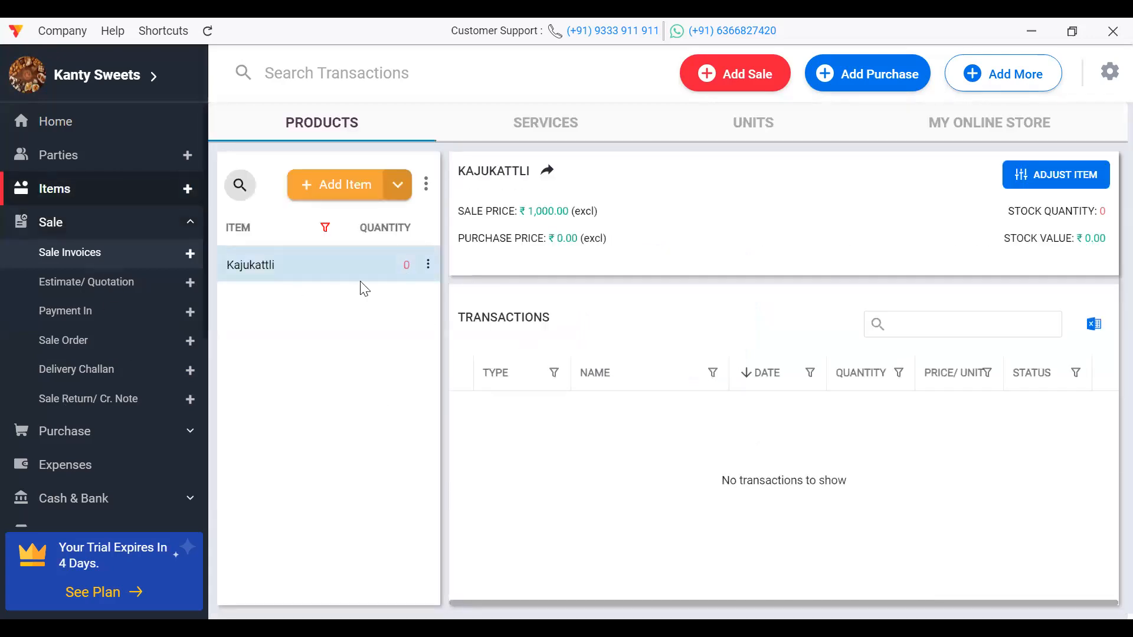
double_click(337, 274)
Step: Give Kajukattli an opening stock quantity of 100 and update the item
left_click(354, 380)
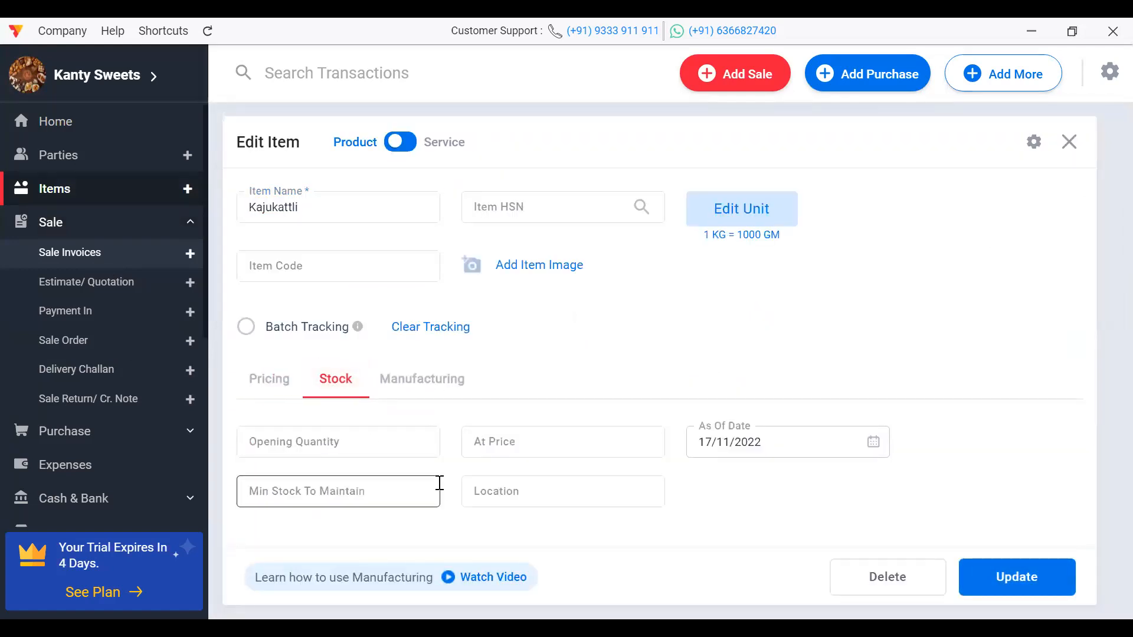
left_click(286, 441)
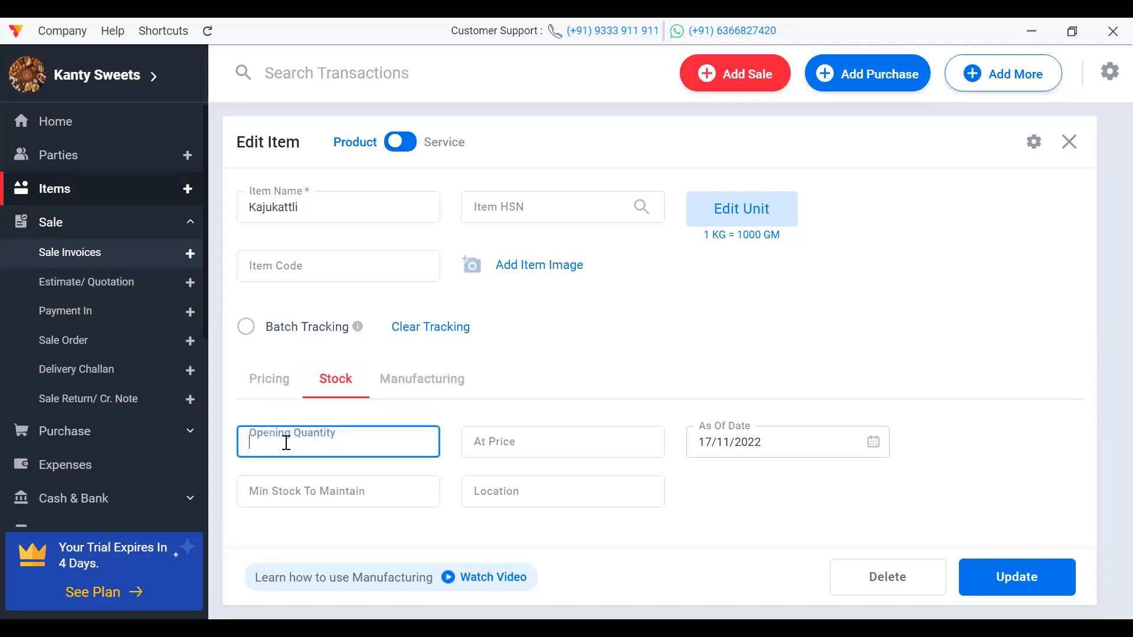
type("1000")
key("BackSpace")
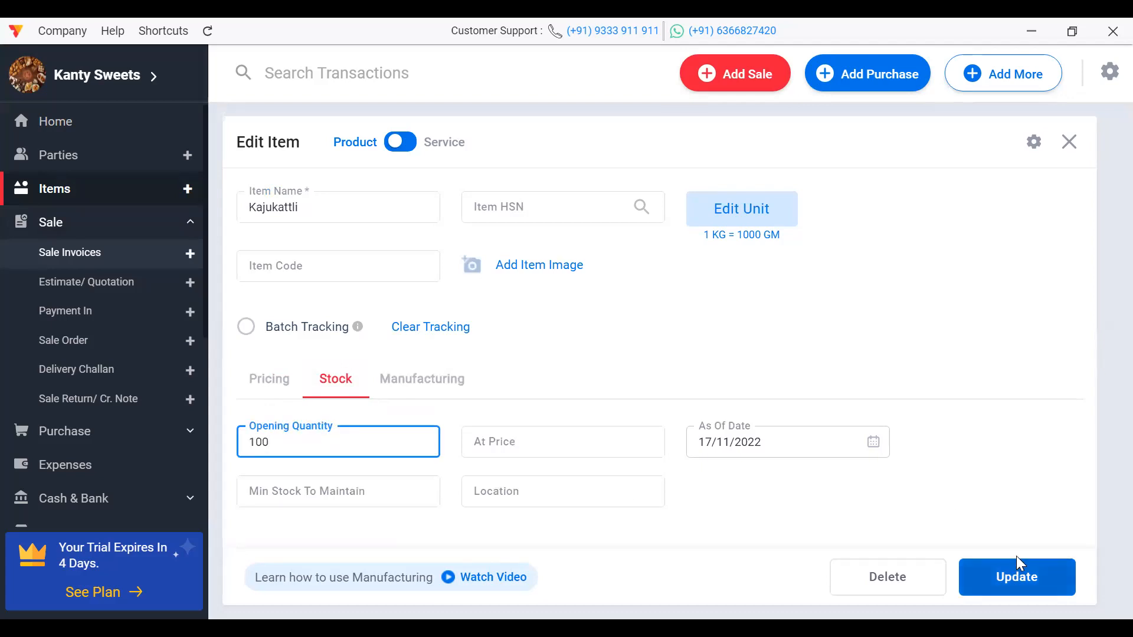
left_click(1020, 576)
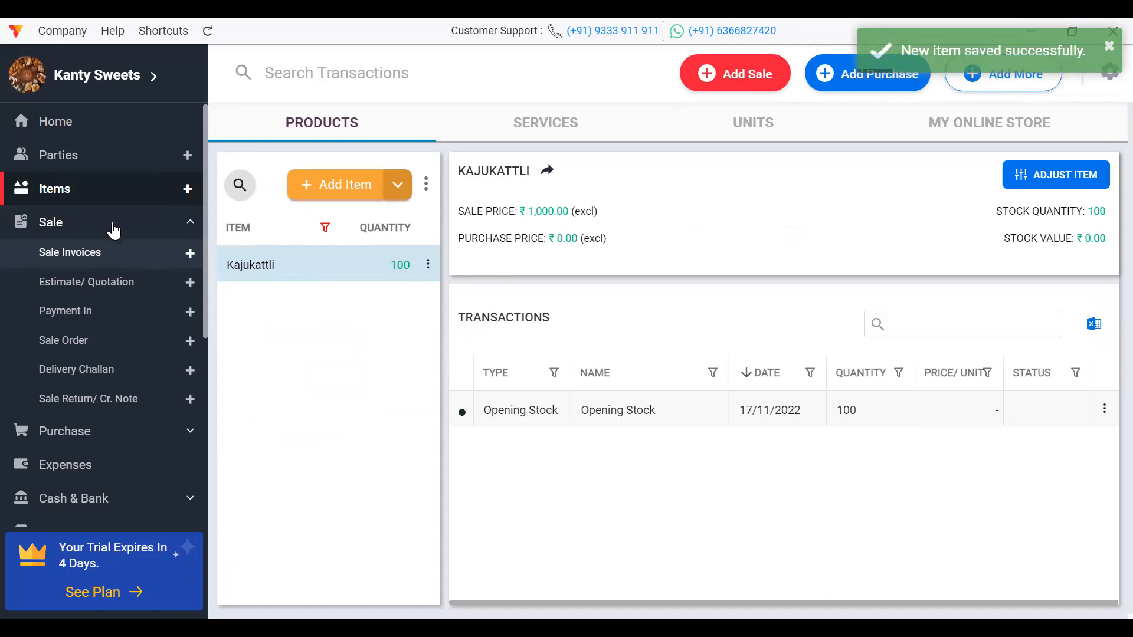
left_click(114, 230)
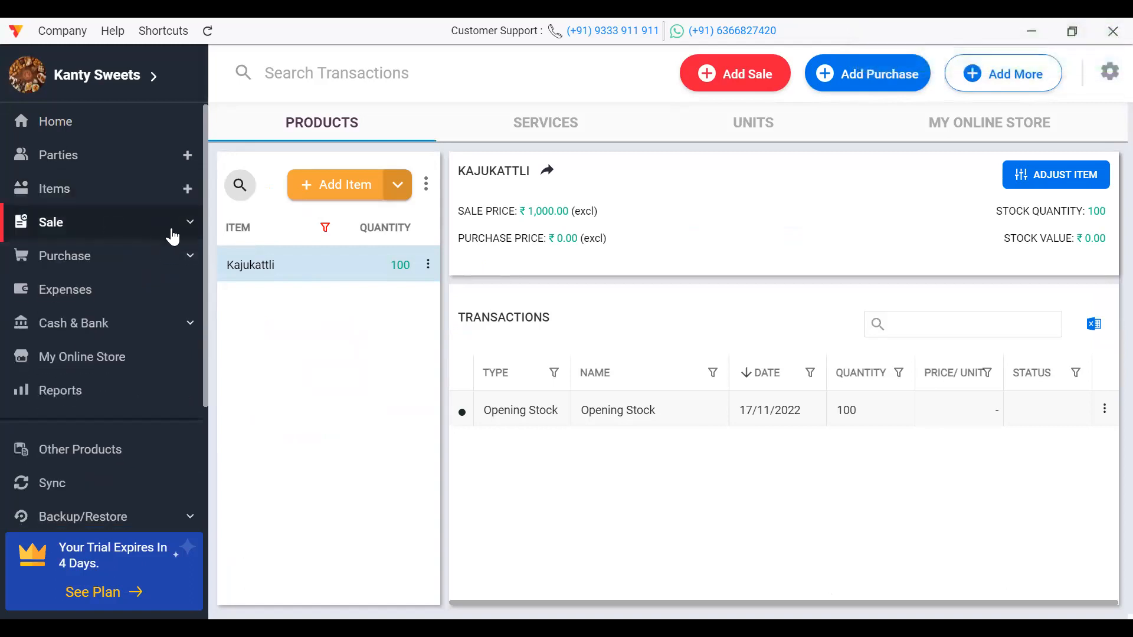
Step: Start the first sale invoice as Cash and enter the customer's billing name and phone number
left_click(632, 463)
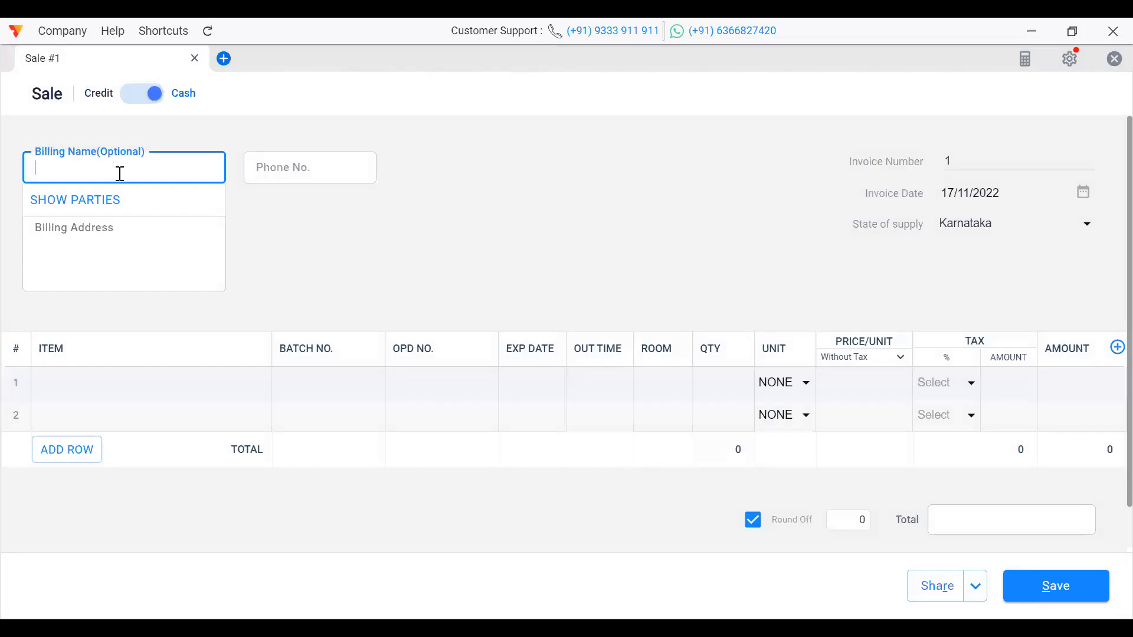
type("ra")
left_click(147, 95)
left_click(111, 169)
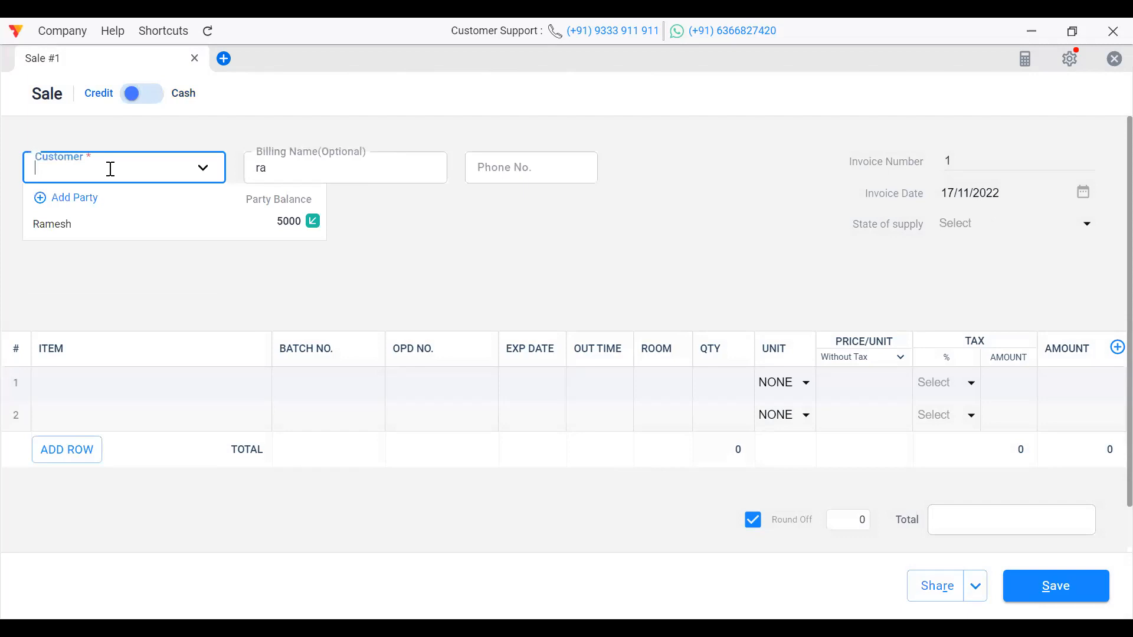
left_click(137, 101)
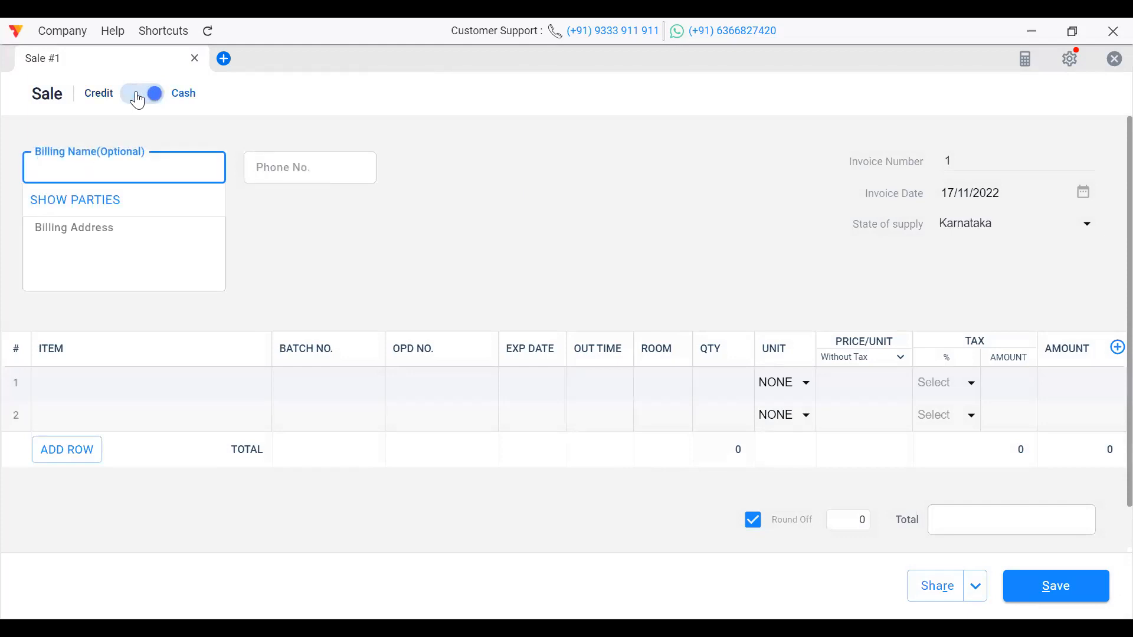
type("Ramesh")
left_click(271, 163)
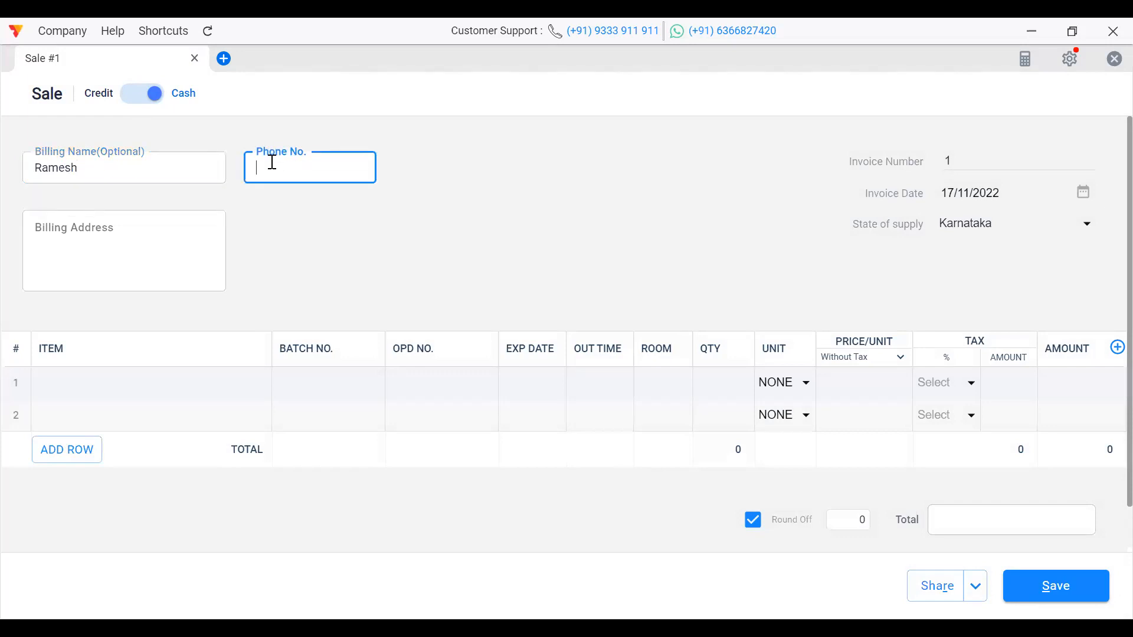
Step: Add Kajukattli on row 1 with quantity 2 Kg
left_click(187, 380)
left_click(116, 474)
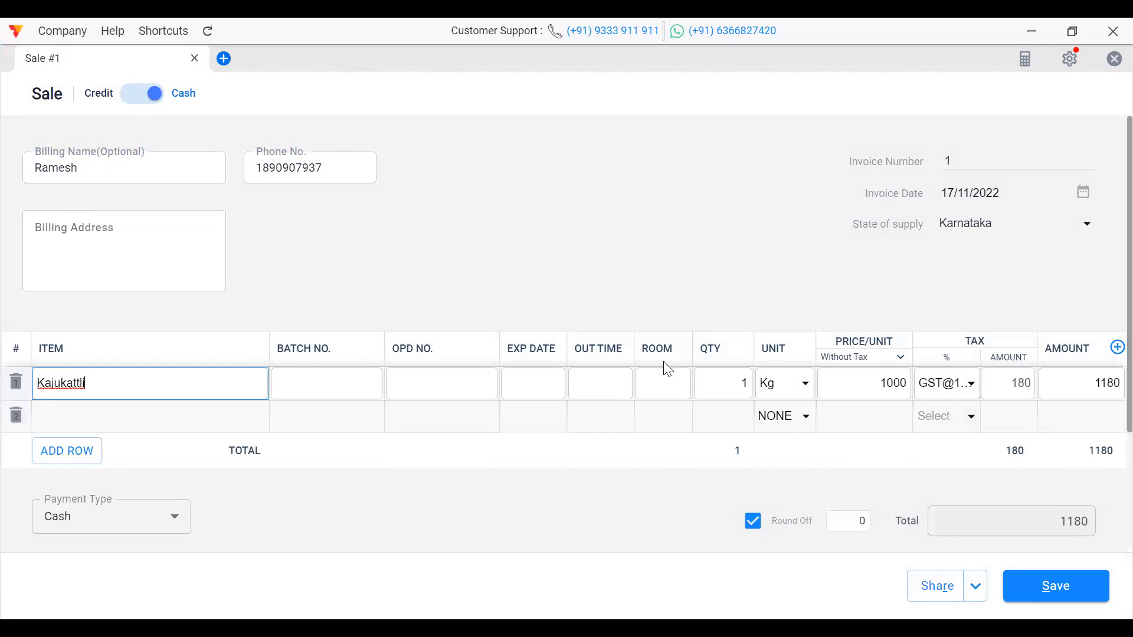
left_click(749, 386)
key("BackSpace")
type("2")
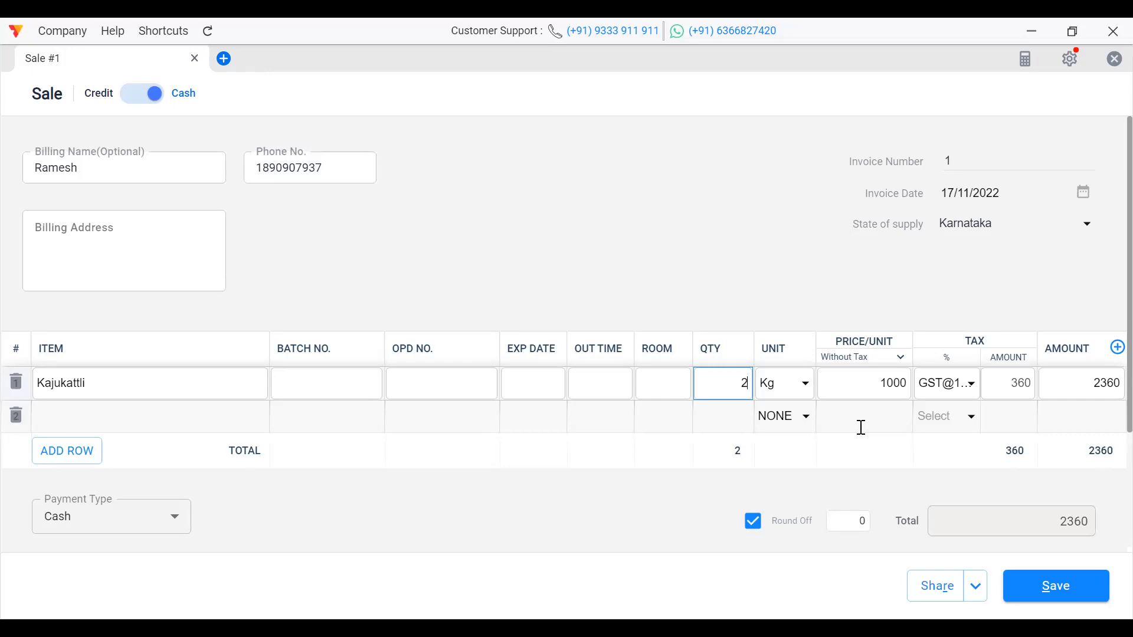
Step: Keep GST@18% as the Kajukattli line's tax and expand the Share dropdown options
left_click(974, 385)
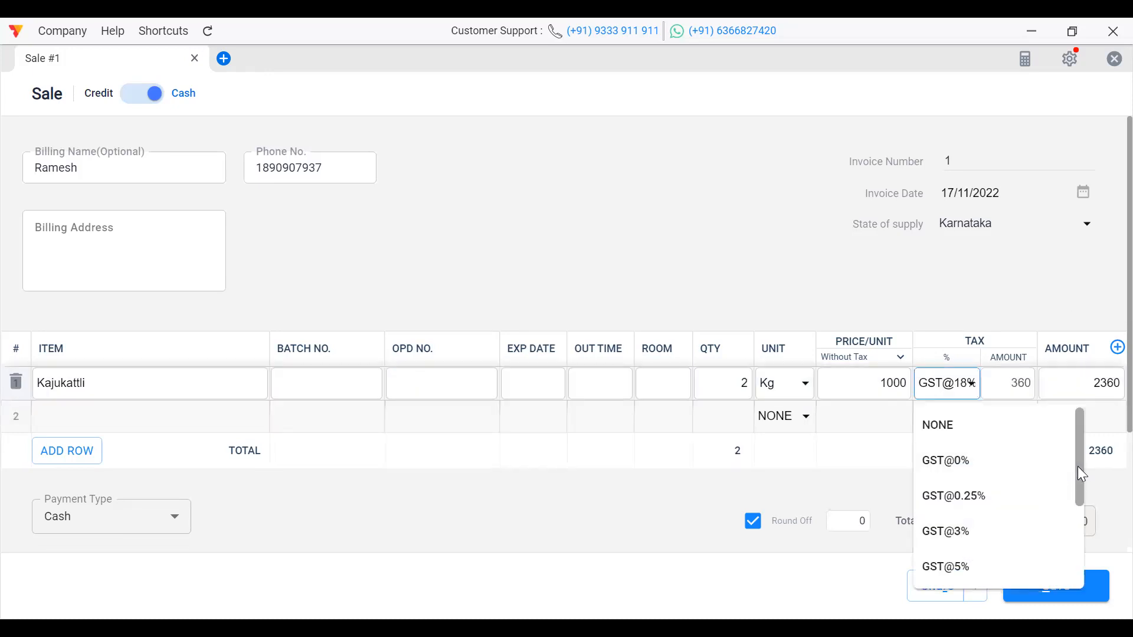
left_click_drag(1080, 466, 1081, 498)
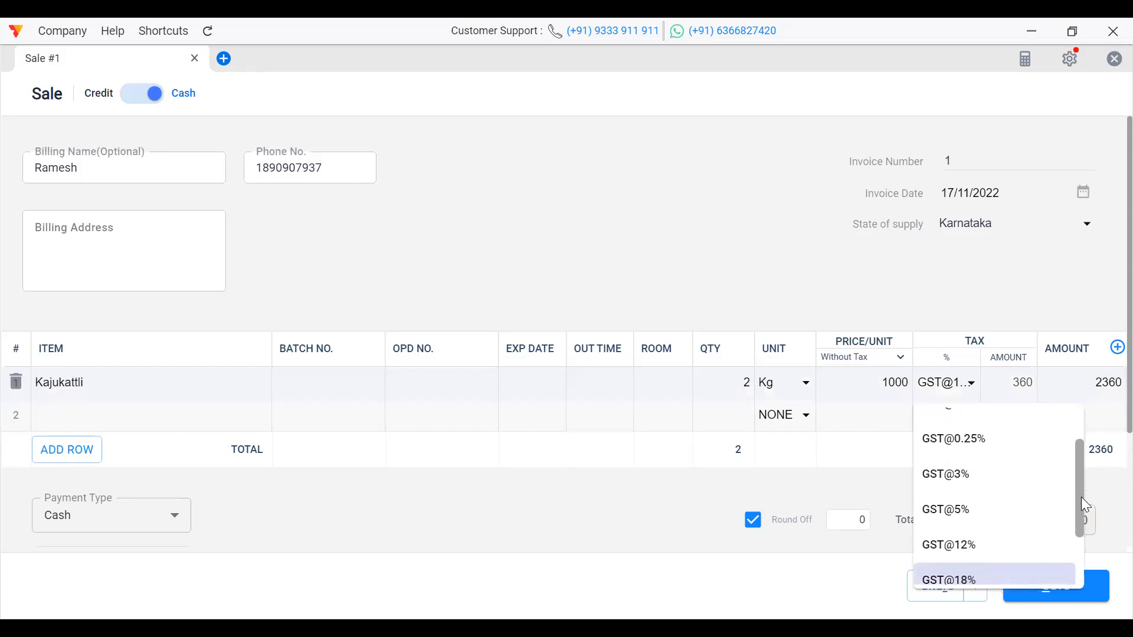
left_click_drag(1081, 497, 1076, 525)
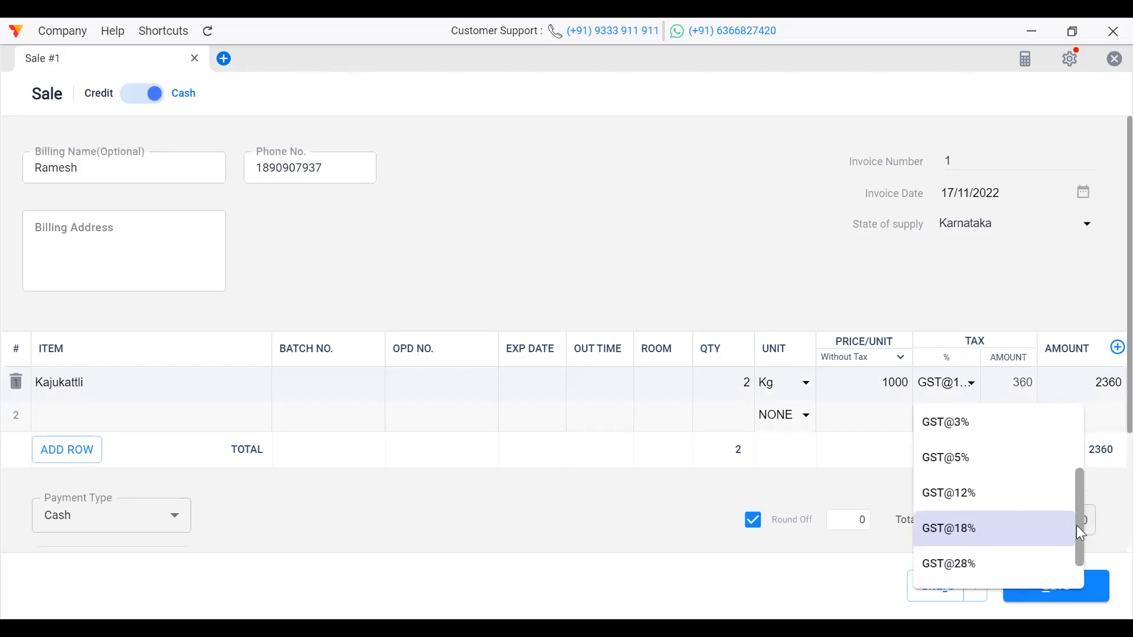
left_click(972, 535)
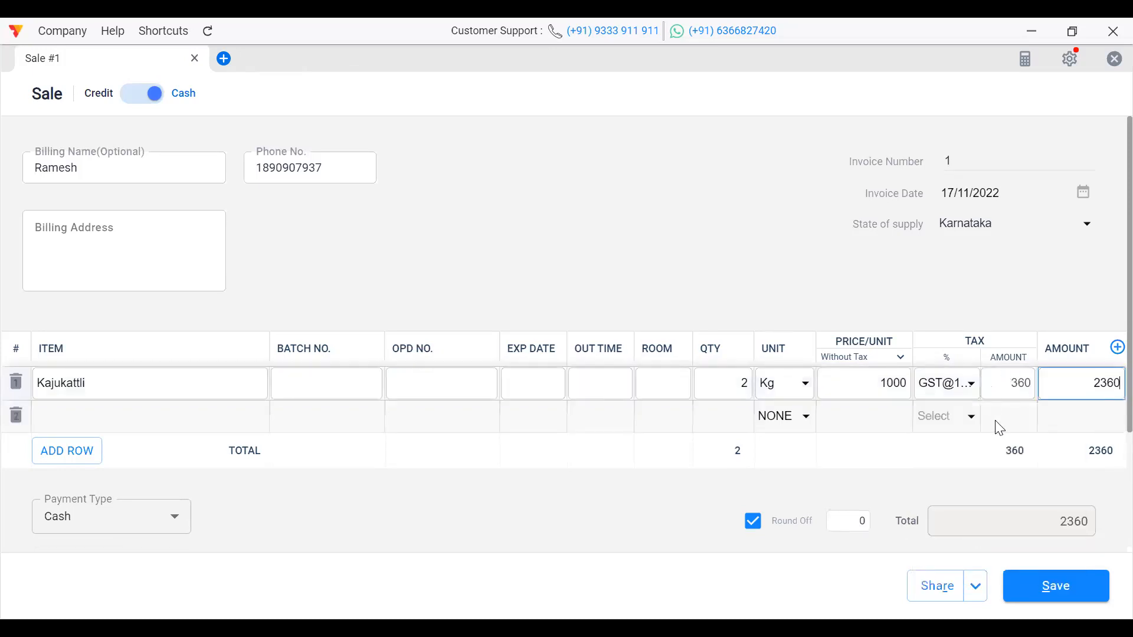
left_click(1019, 423)
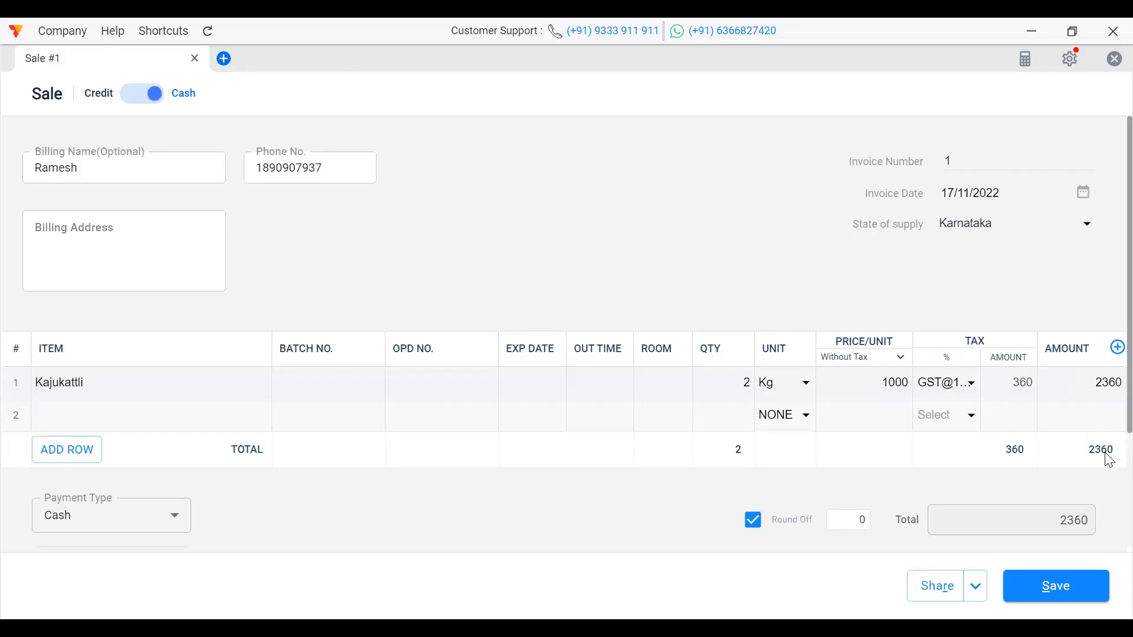
left_click(975, 601)
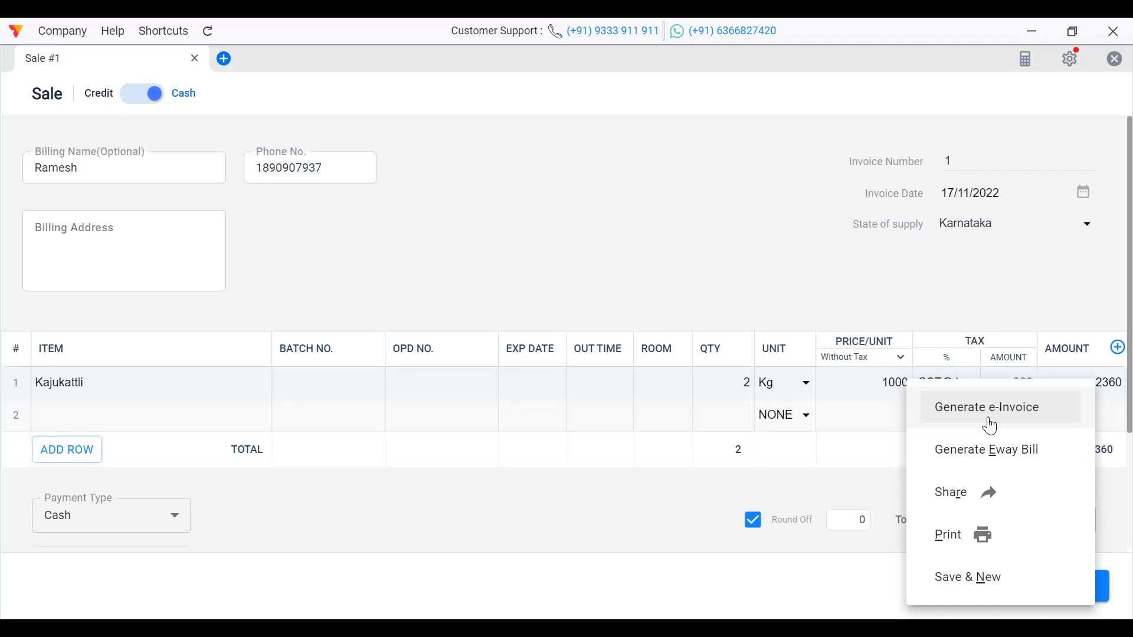
Step: Save the 2360 cash sale via Share to open its invoice preview
left_click(956, 490)
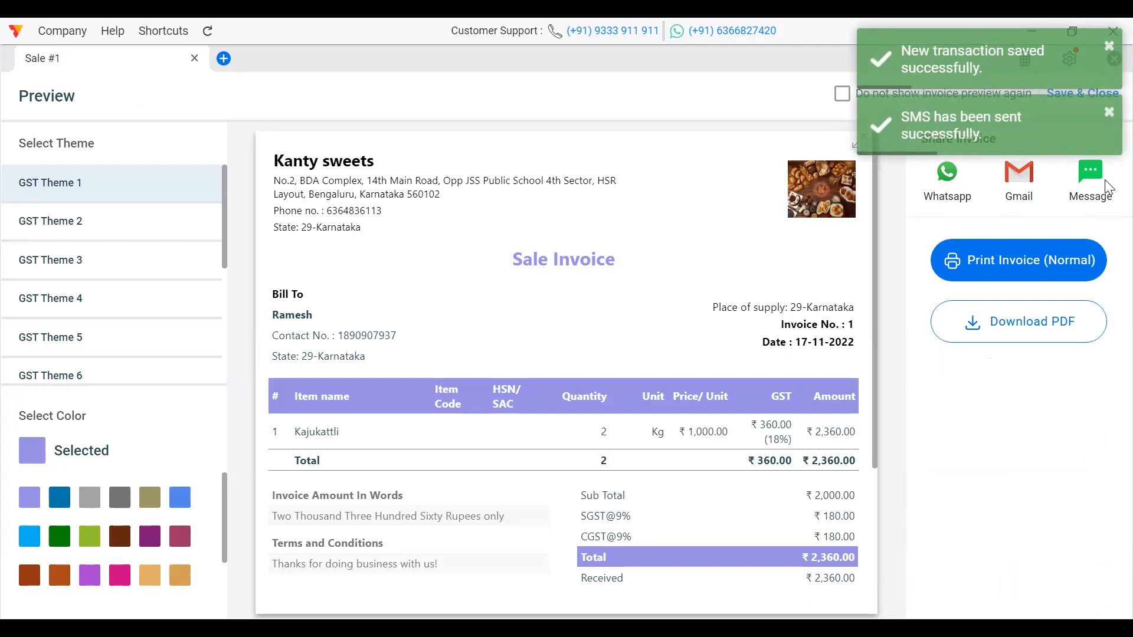
Step: Review the ₹2,360 invoice preview, then save and close it
left_click_drag(1108, 187, 1106, 220)
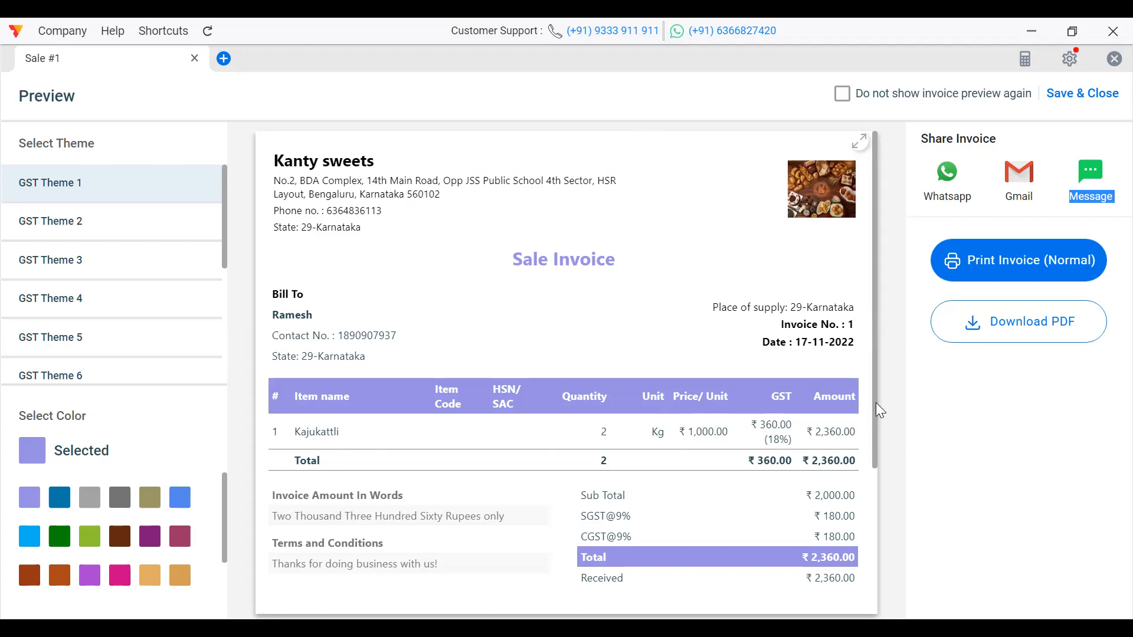
left_click_drag(875, 402, 878, 511)
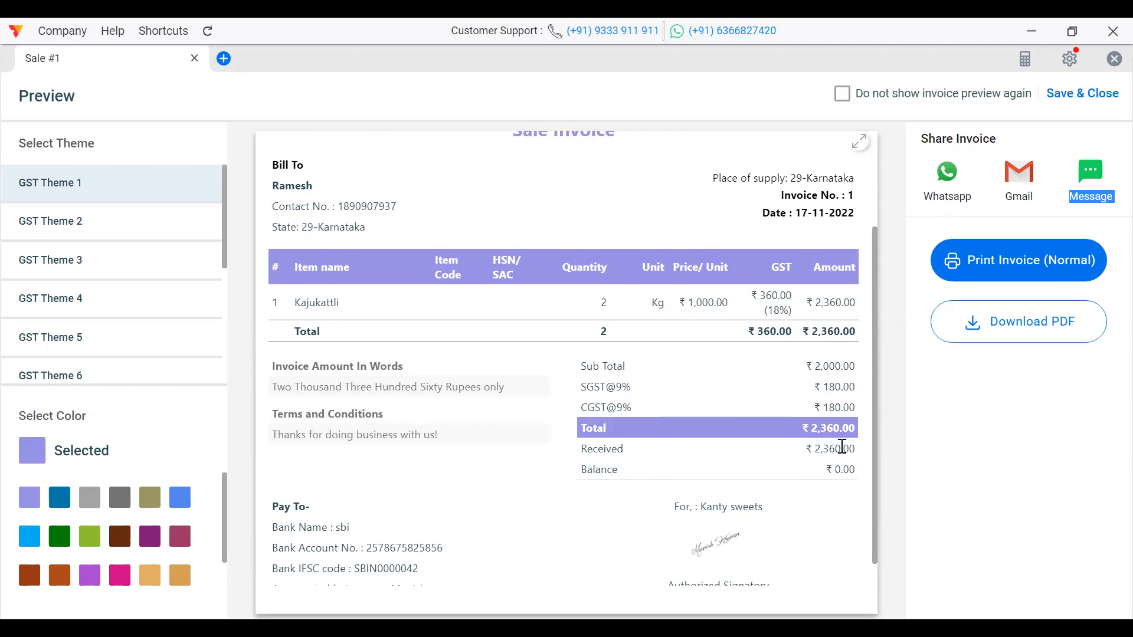
mouse_move(872, 444)
left_mouse_down()
mouse_move(873, 460)
mouse_move(872, 437)
left_mouse_up()
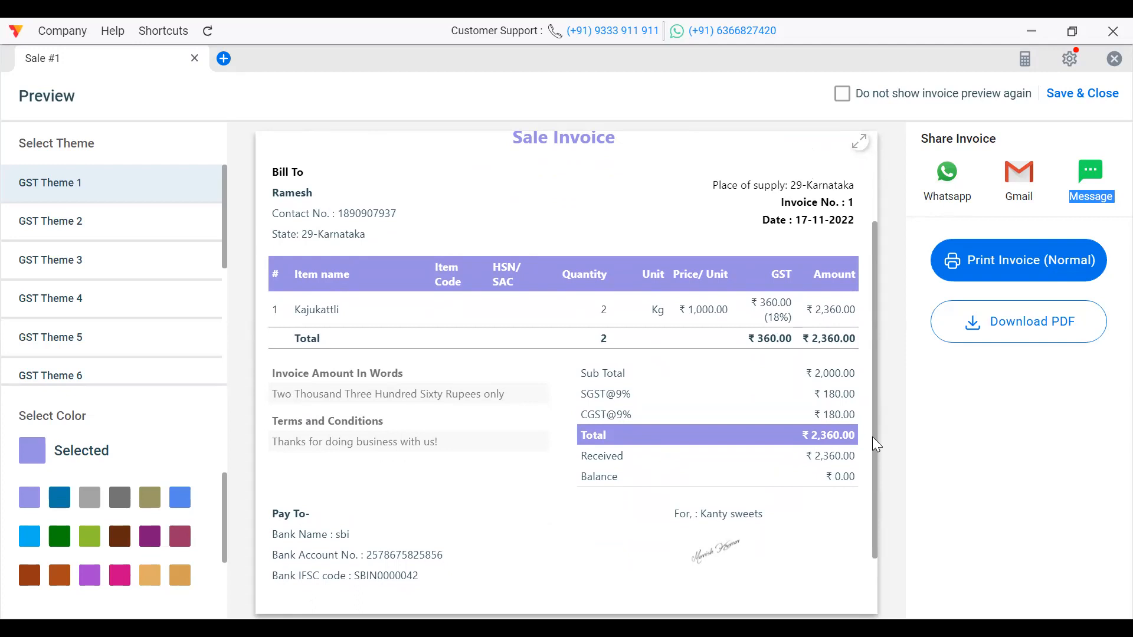
left_click_drag(872, 437, 871, 338)
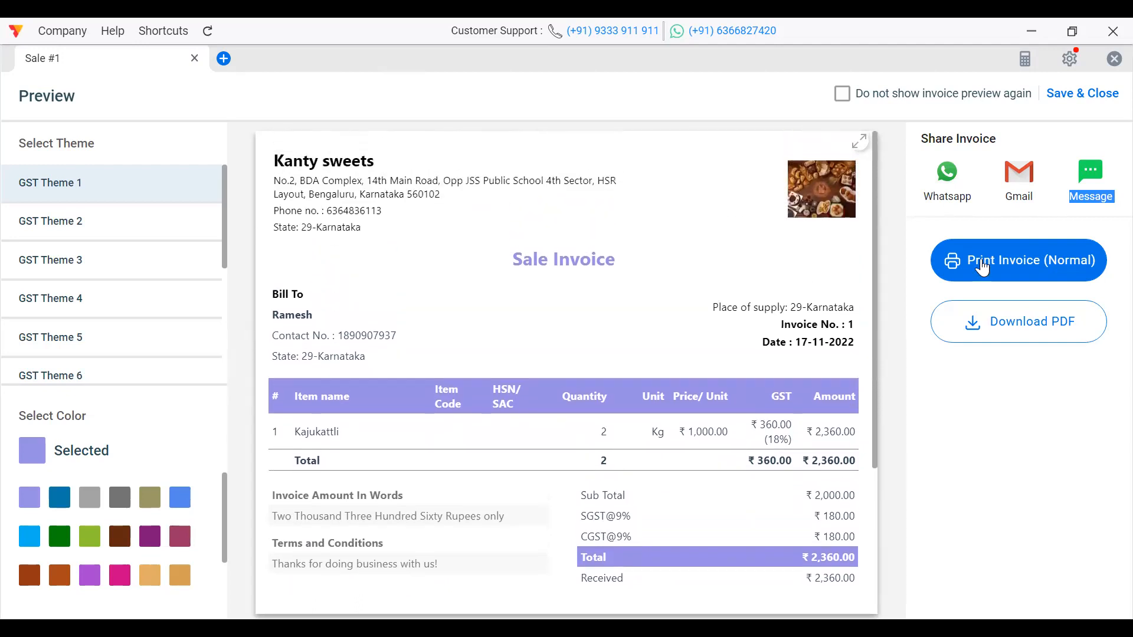
left_click(1092, 94)
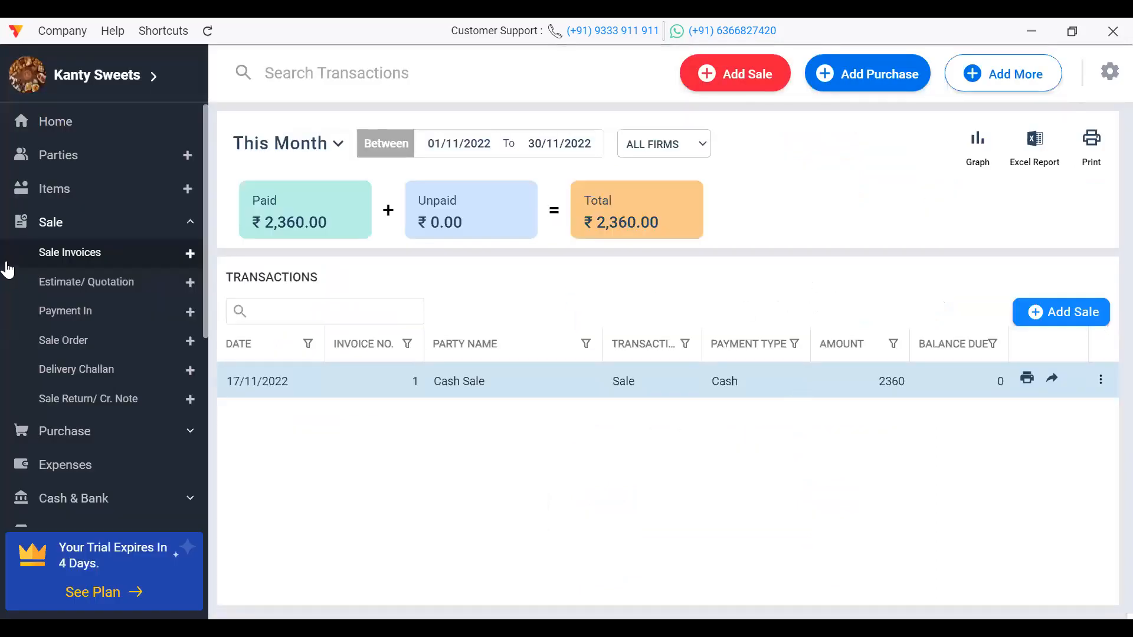
Step: Create invoice 2 with the customer's name and phone, adding Kajukattli on row 1
left_click(1087, 316)
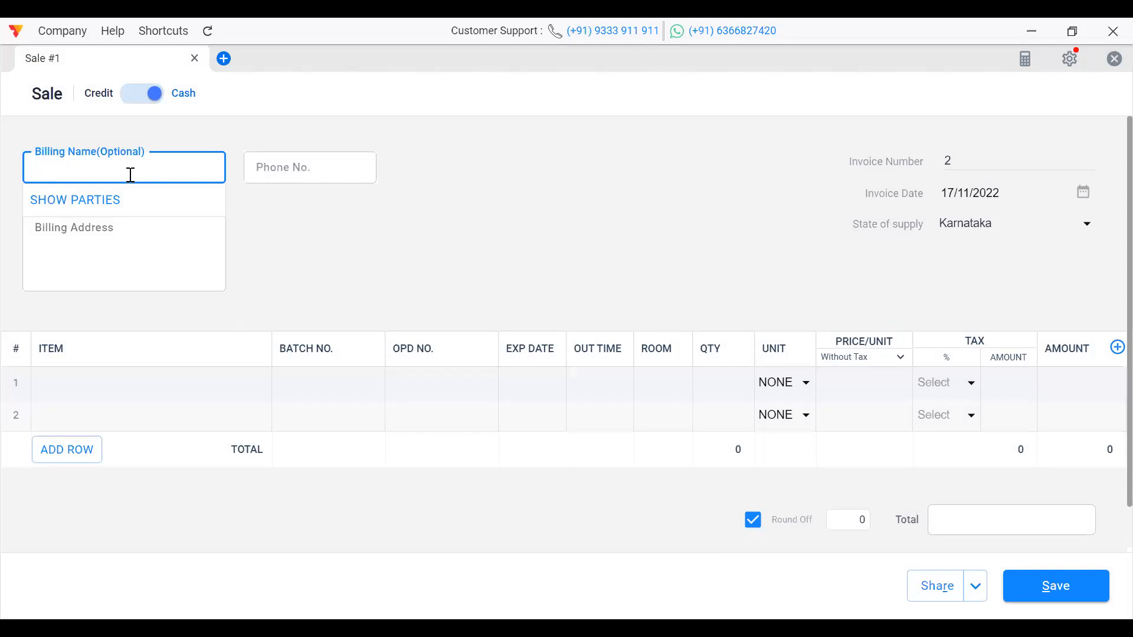
type("Ram")
left_click(268, 170)
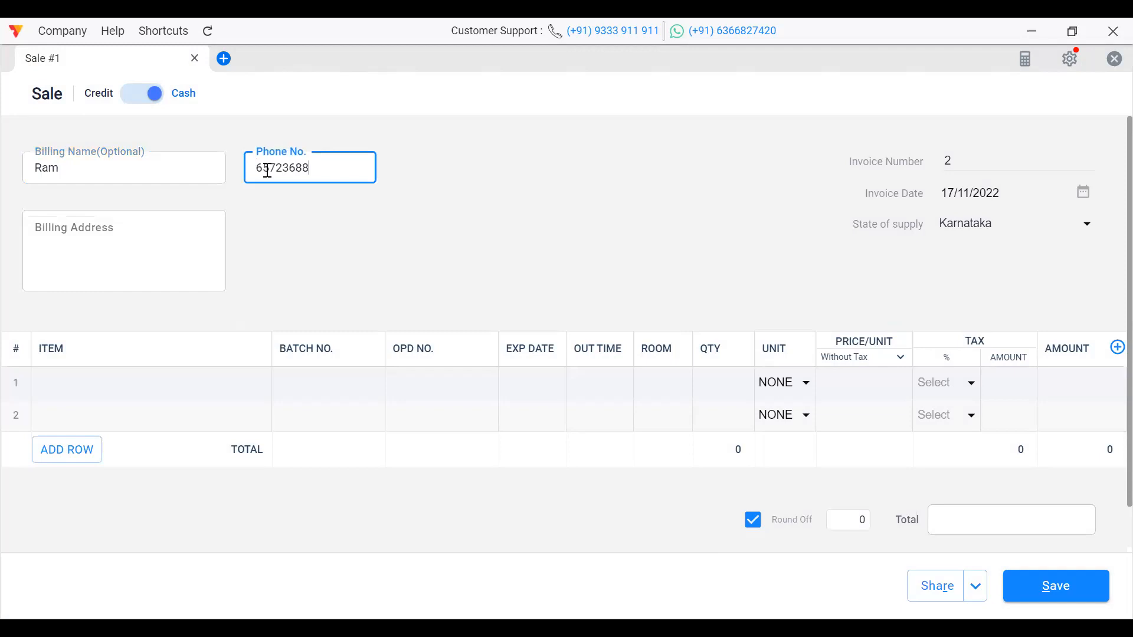
left_click(126, 382)
left_click(104, 480)
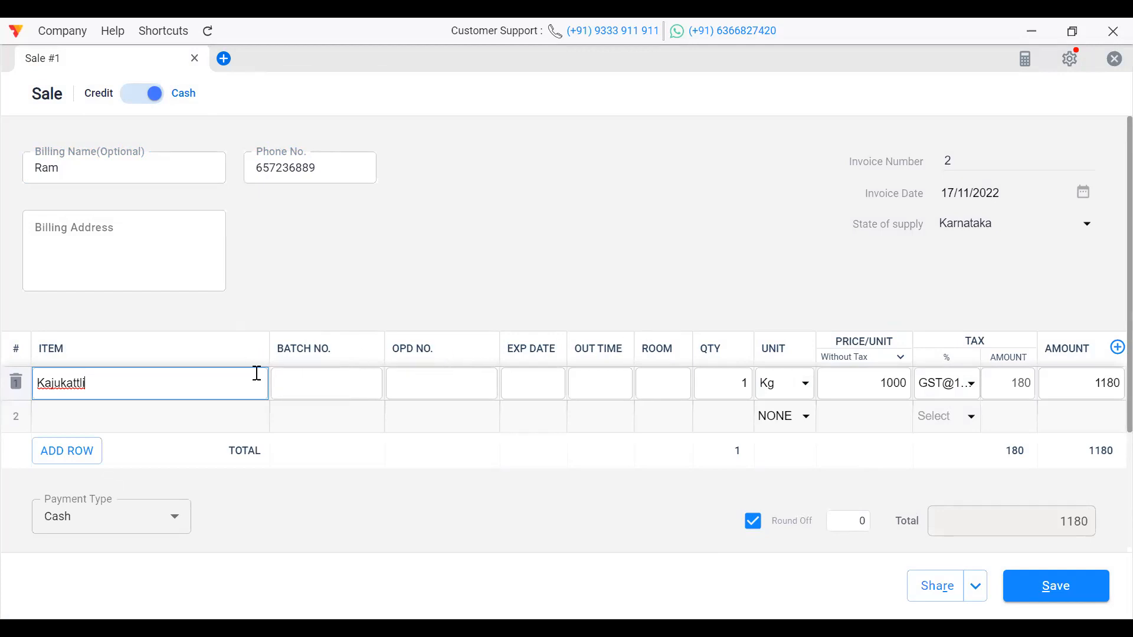
Step: Change the Kajukattli line to 3 Kg with tax NONE, then save and preview the 3000 invoice
left_click(754, 382)
key("BackSpace")
type("3")
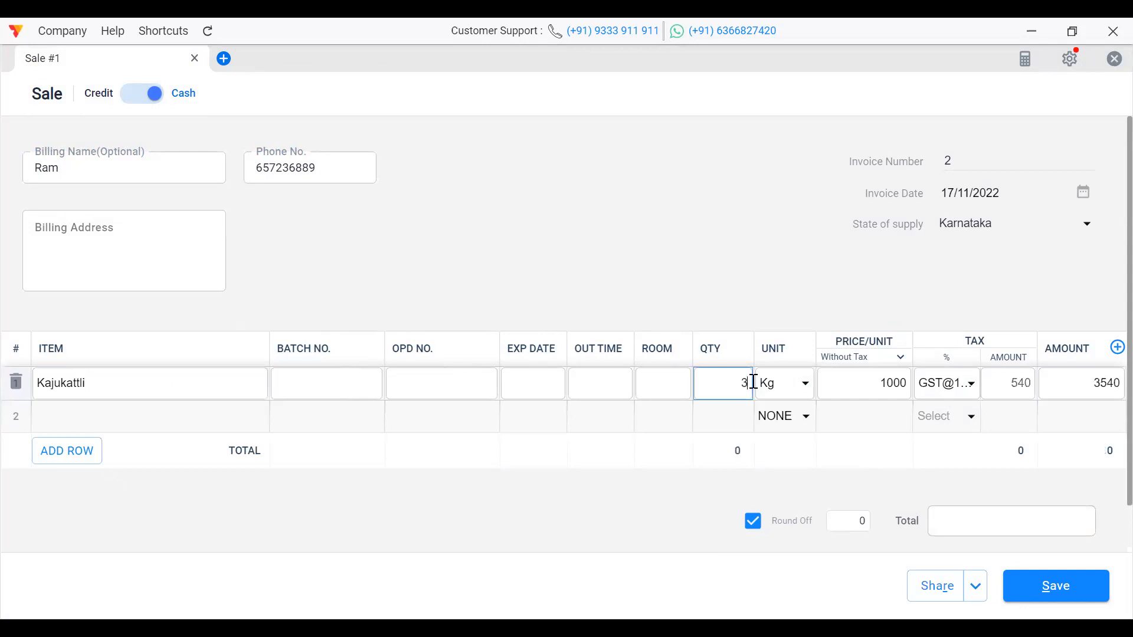
left_click(972, 390)
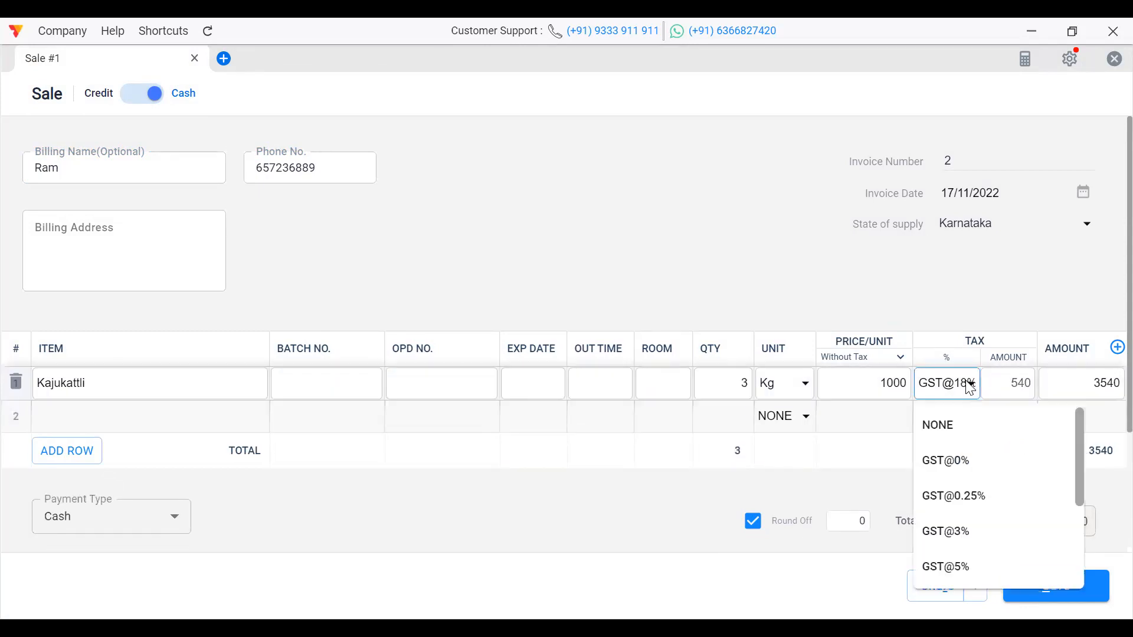
left_click(962, 433)
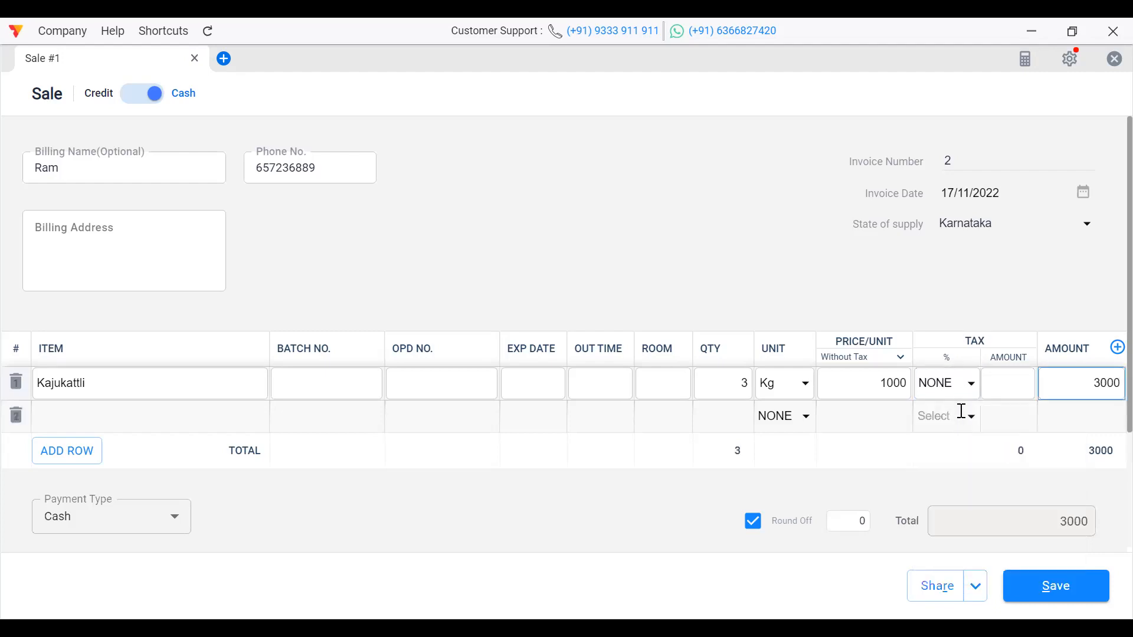
left_click(962, 389)
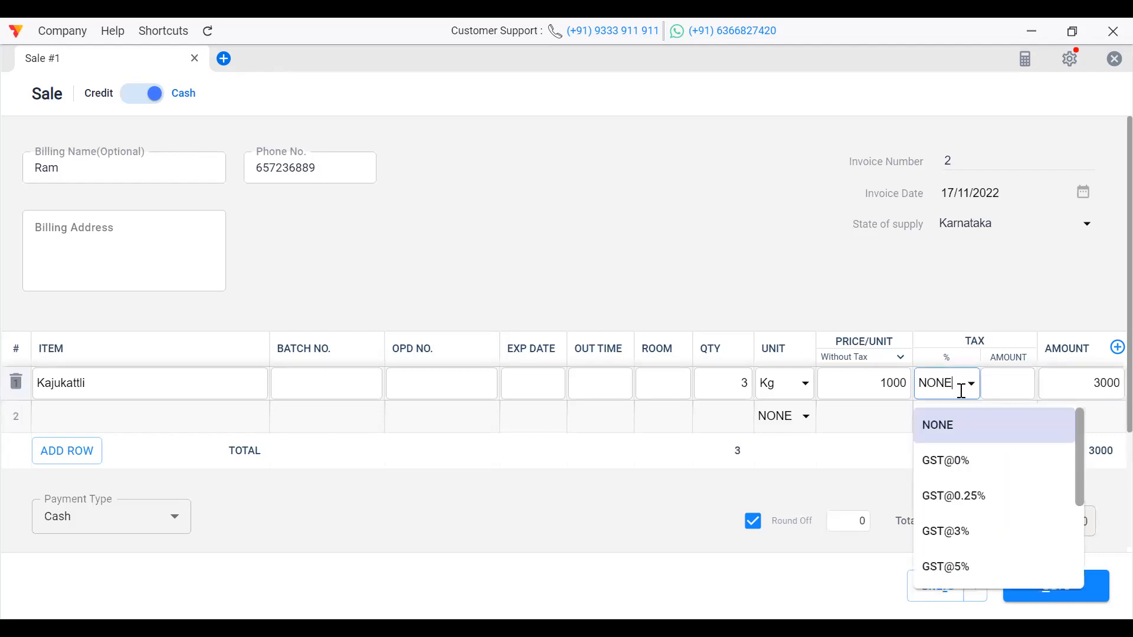
left_click(958, 430)
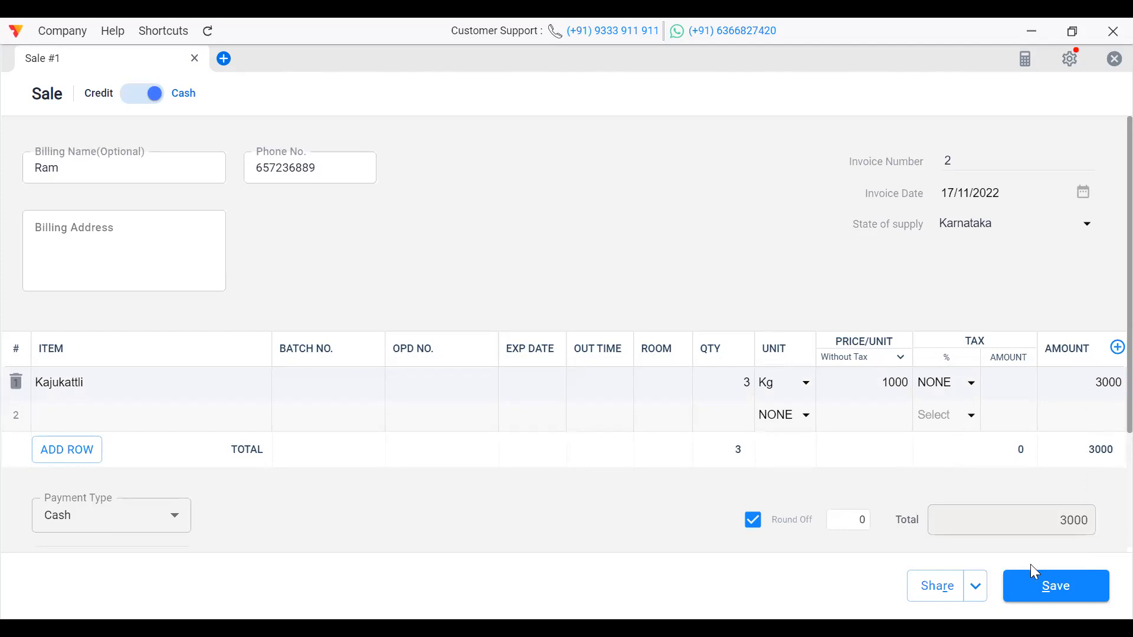
left_click(943, 601)
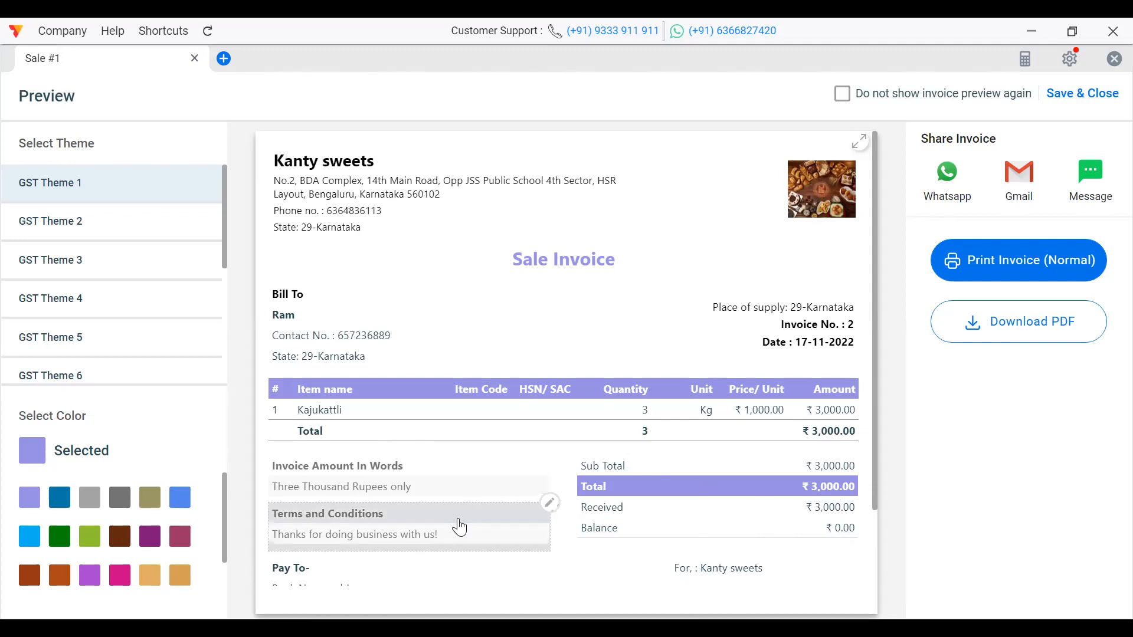
Step: Close the invoice 2 preview and go to the Purchase Bills page
left_click(1066, 96)
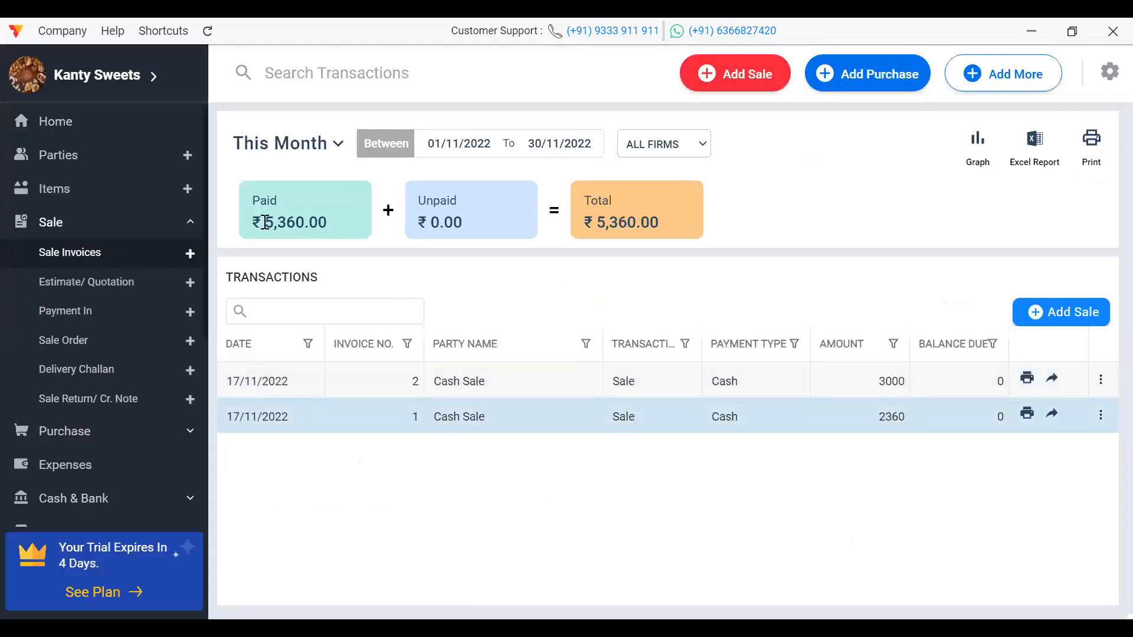
left_click(195, 426)
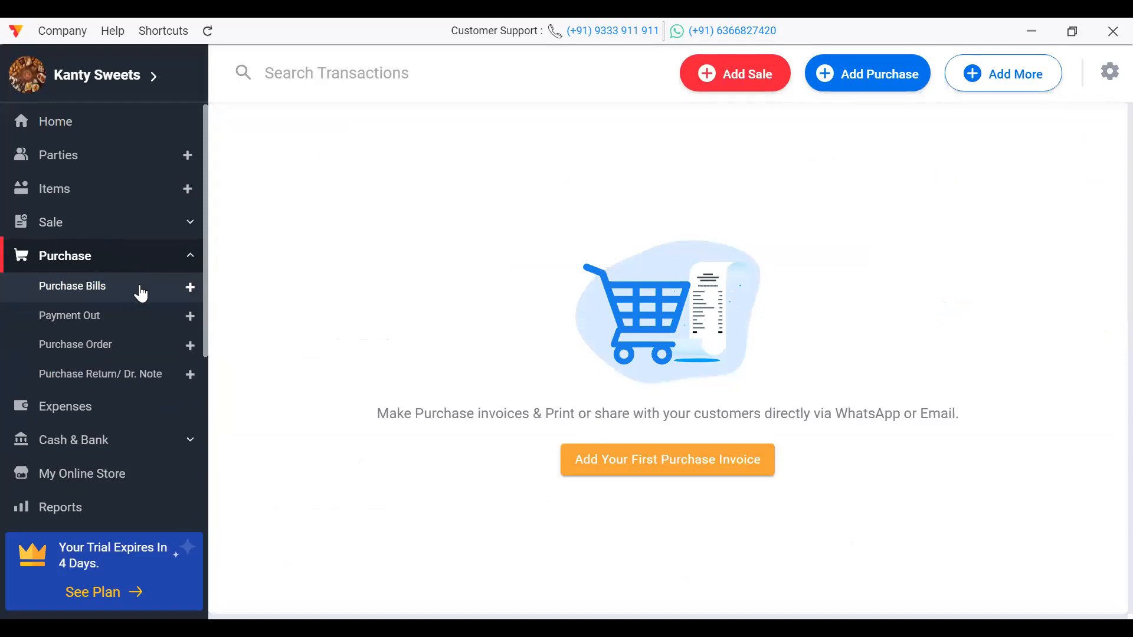
Step: Start a purchase bill for the existing supplier, enter their phone, and add Kajukattli
left_click(191, 289)
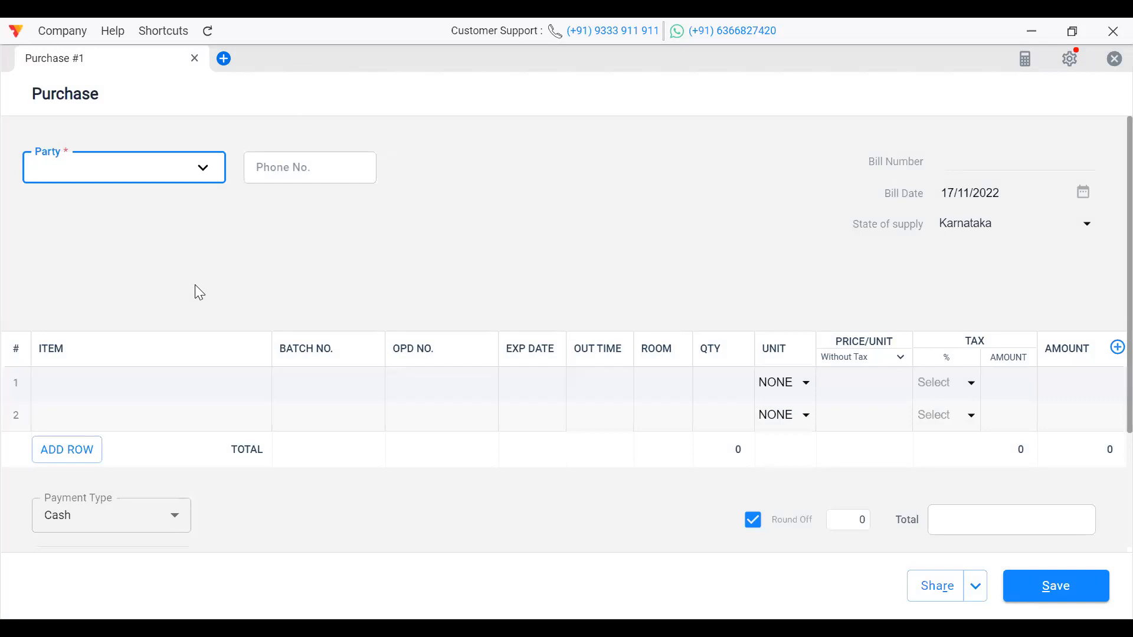
left_click(92, 158)
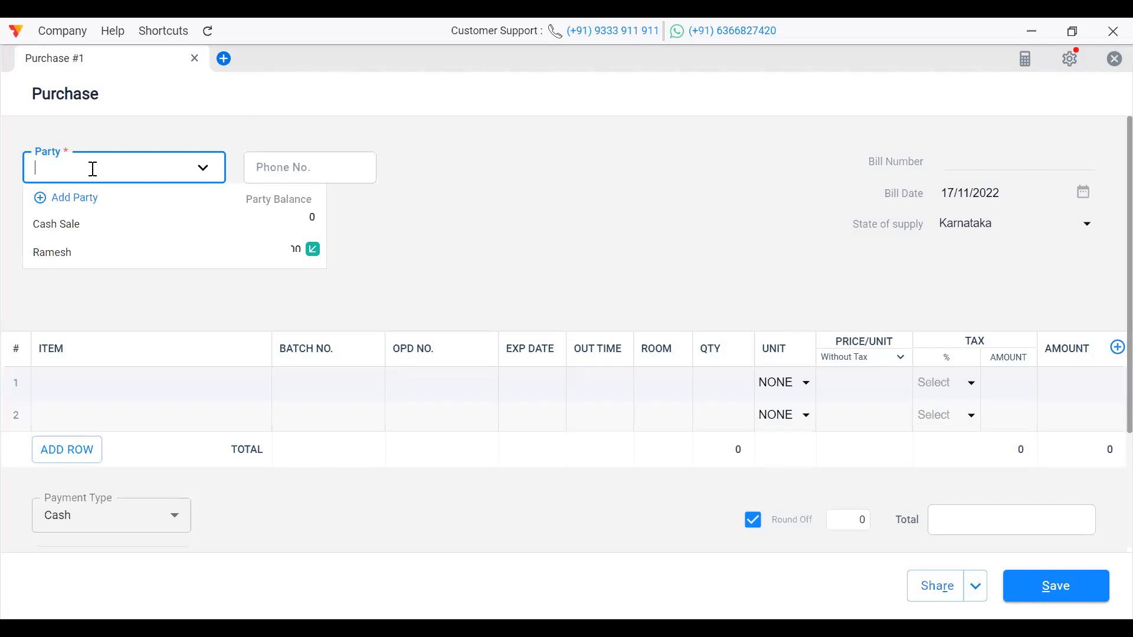
left_click(99, 253)
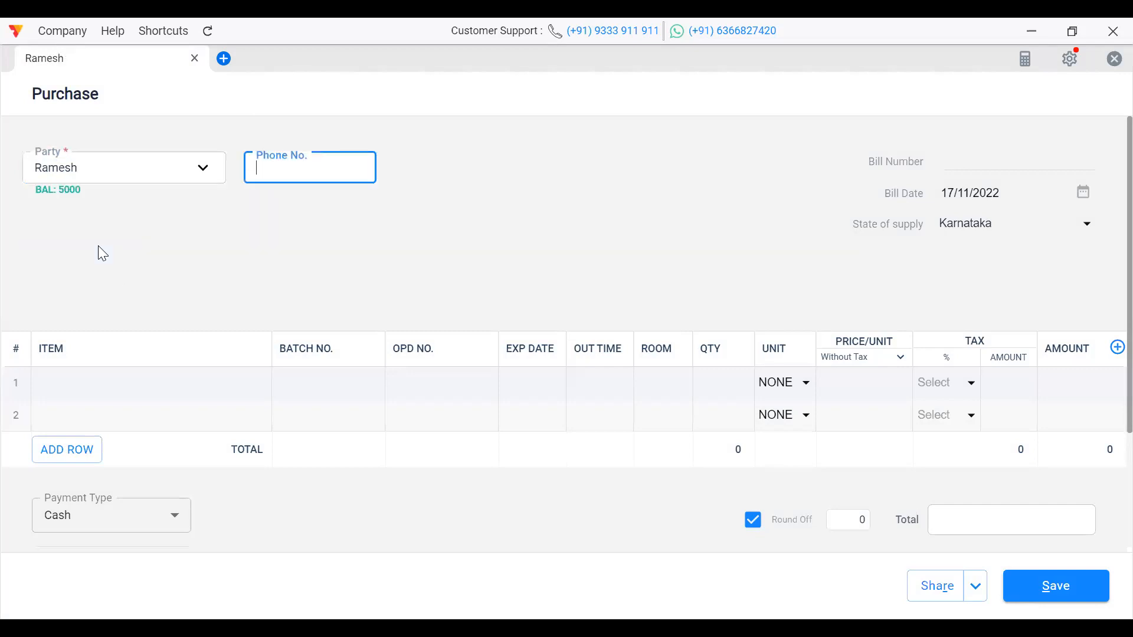
type("6832649")
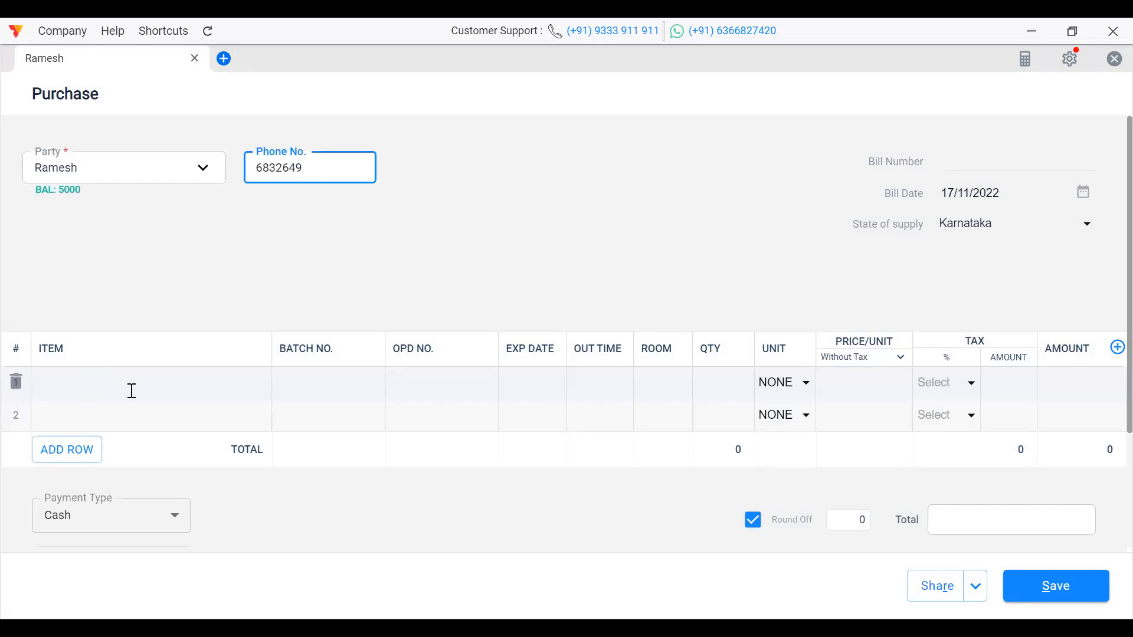
left_click(83, 393)
type("k")
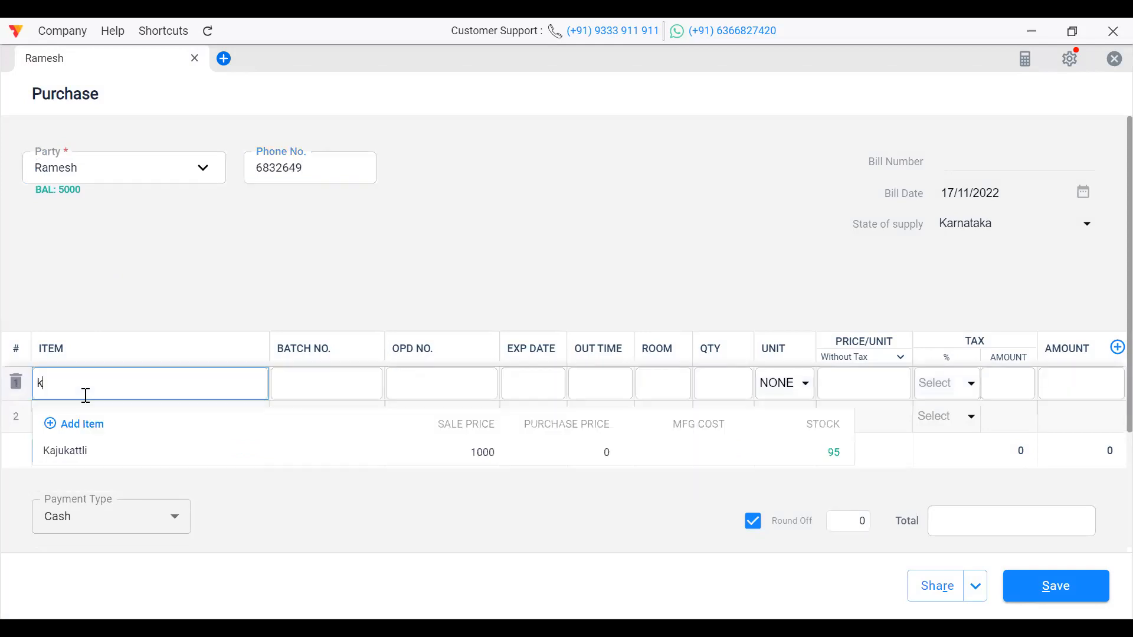
left_click(94, 458)
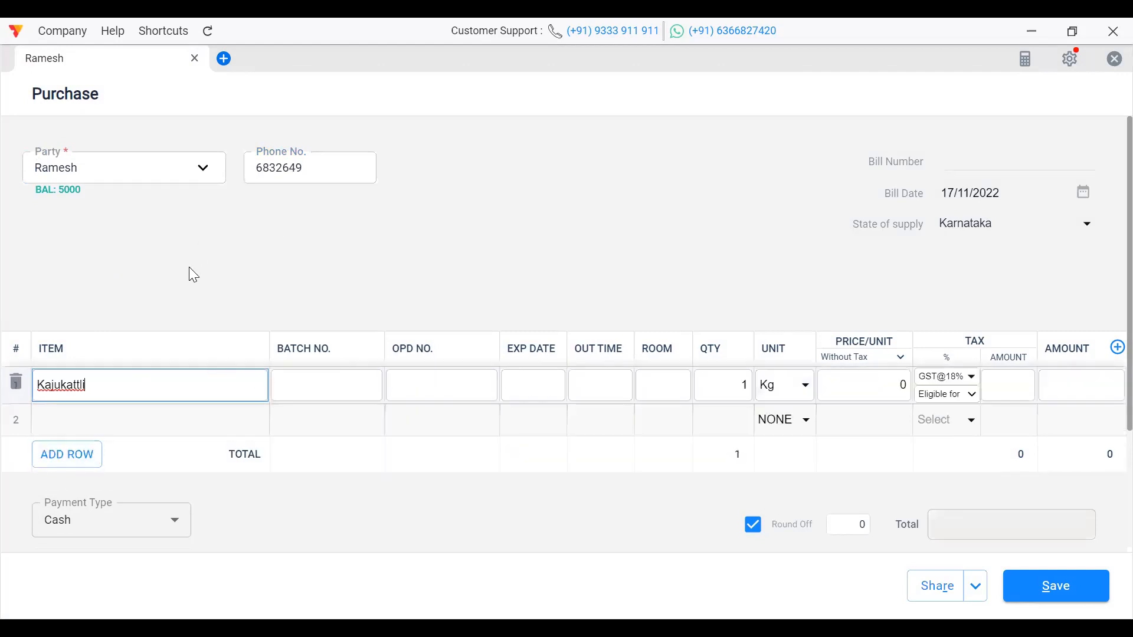
Step: Set the purchase to 5 Kg Kajukattli at 700 each, no tax, and save to preview the 3500 bill
left_click(748, 387)
key("BackSpace")
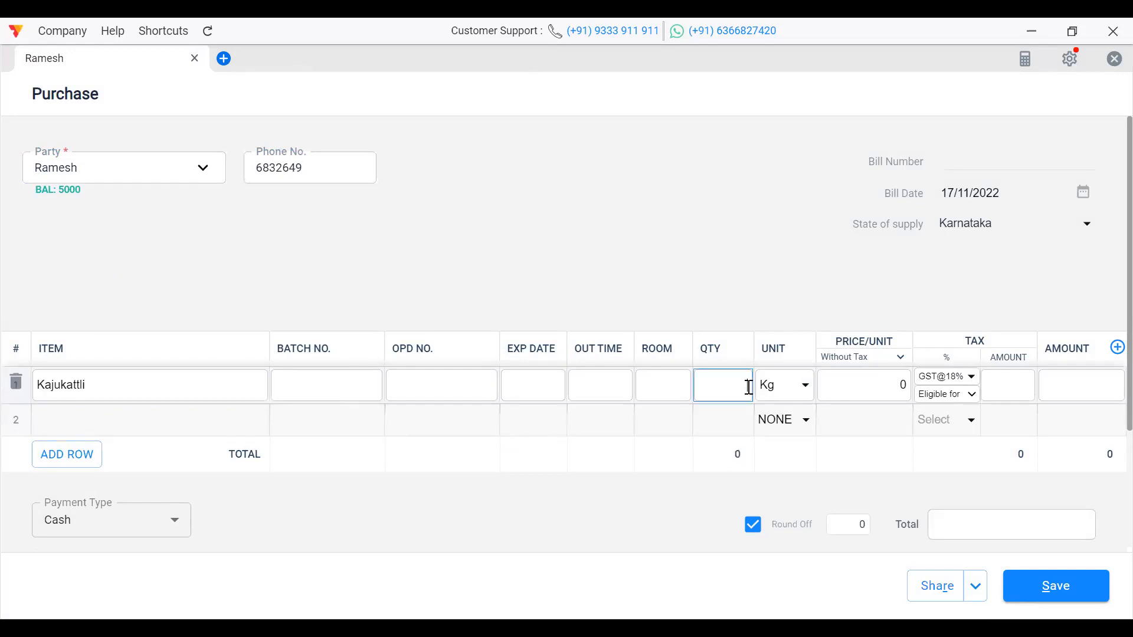
type("5")
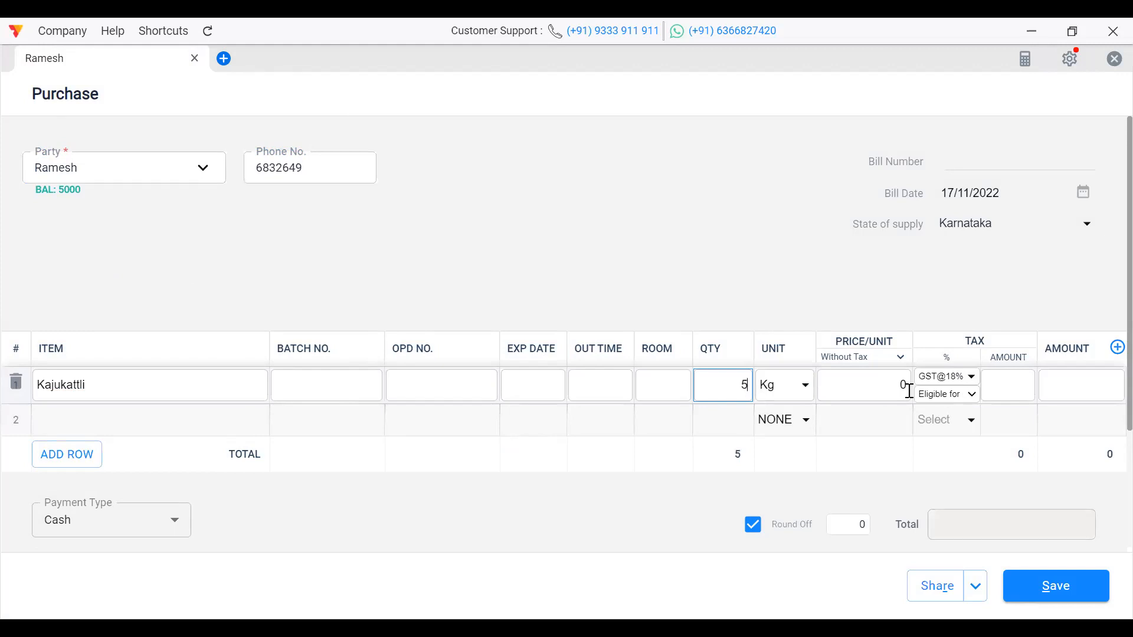
left_click(878, 430)
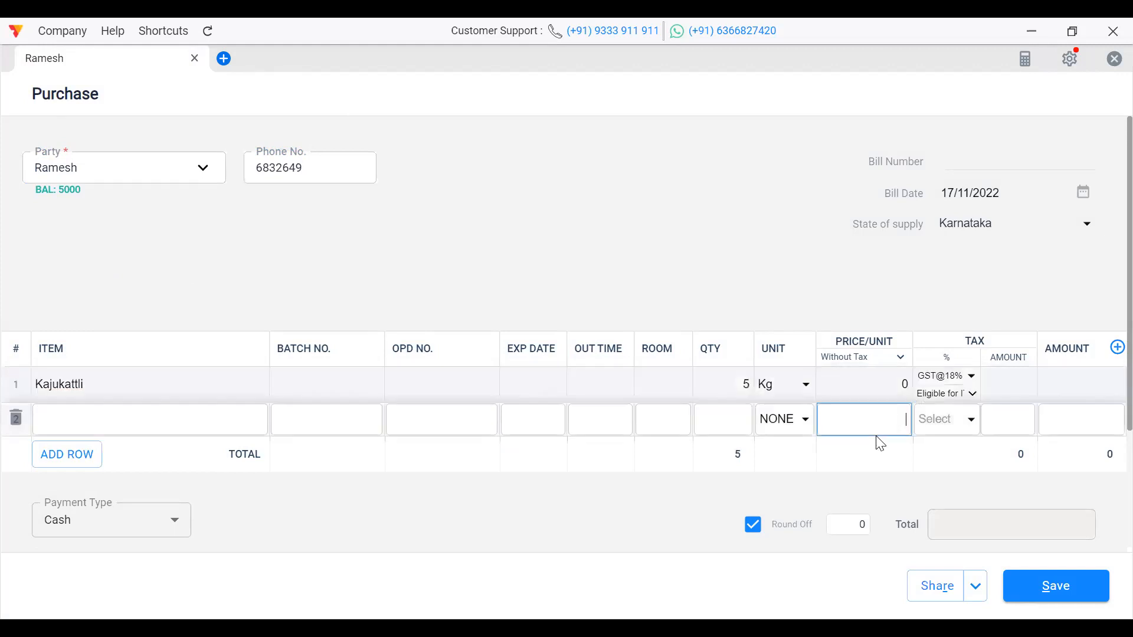
left_click(968, 378)
left_click(951, 410)
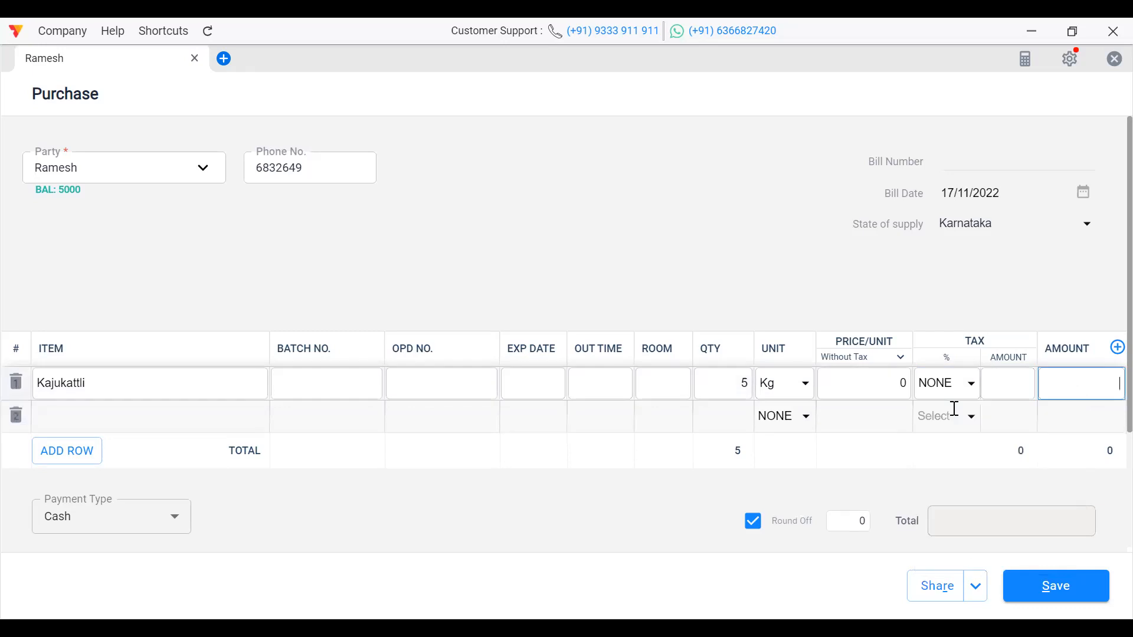
left_click(853, 380)
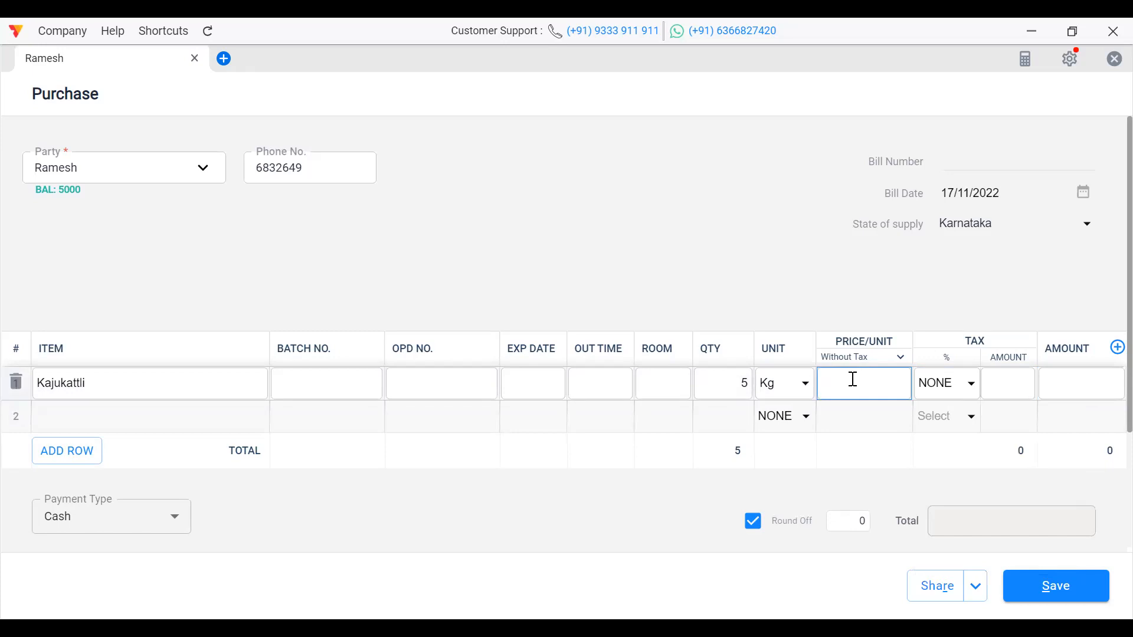
type("700")
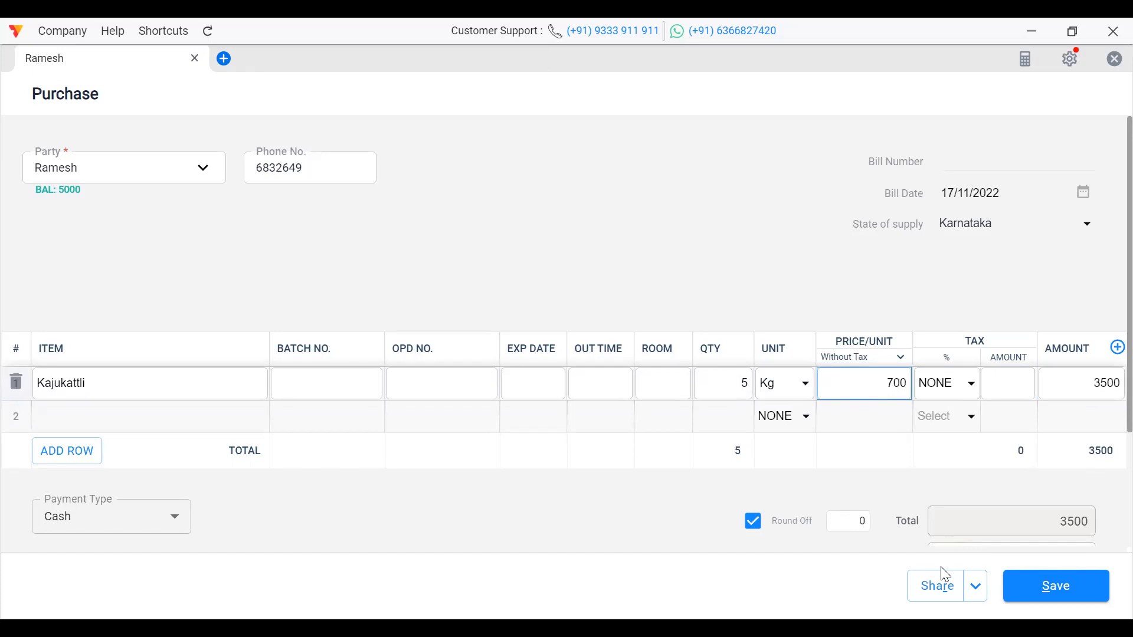
left_click(942, 584)
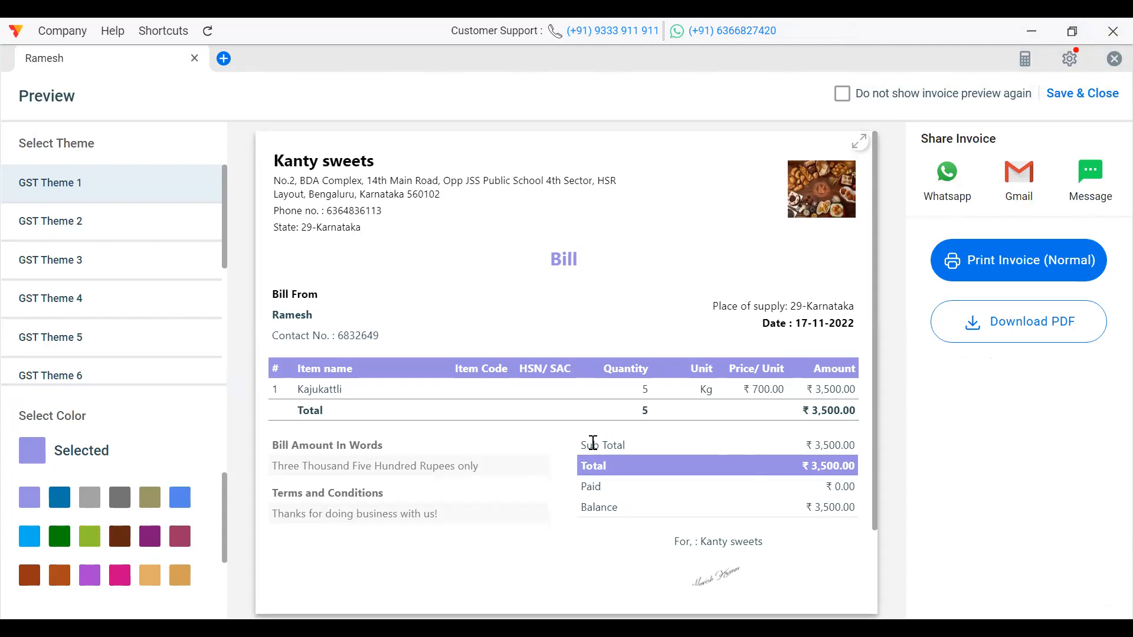
Step: Save the ₹3,500 cash purchase bill and open the Items list to view Kajukattli
left_click(1091, 98)
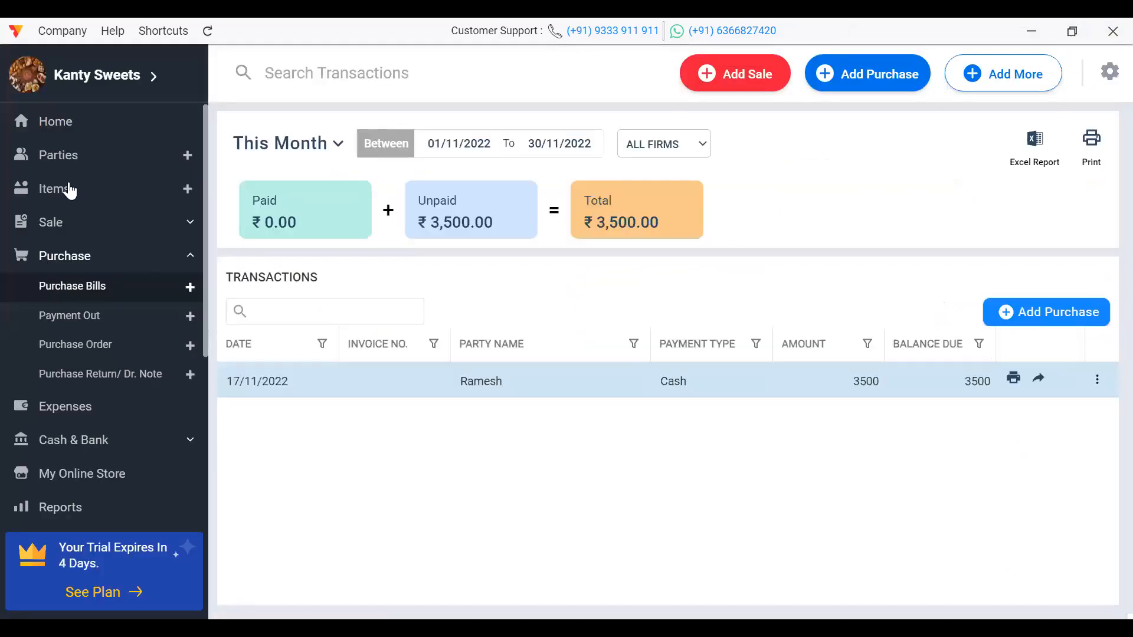
left_click(70, 189)
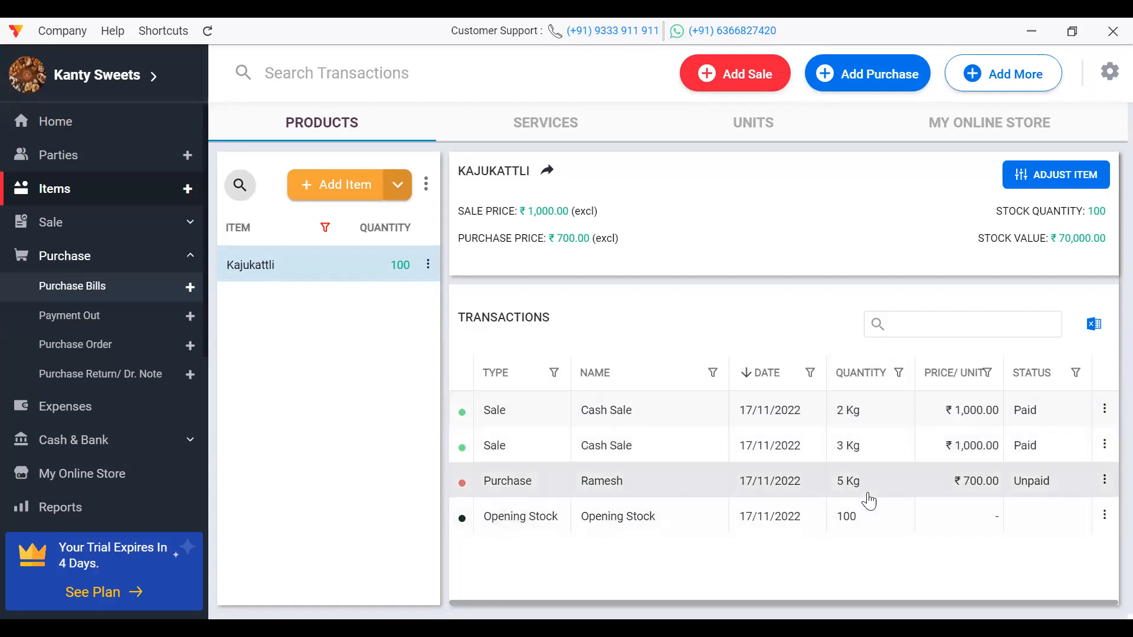
Step: Open Kajukattli and review its opening stock and ₹700 purchase price
double_click(376, 272)
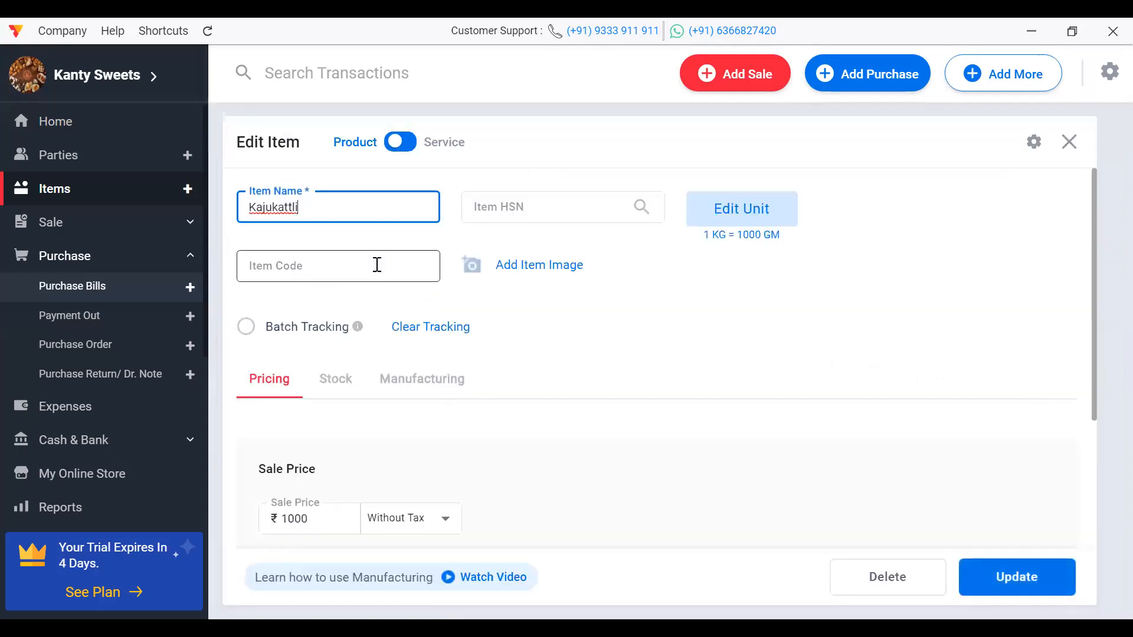
left_click(334, 378)
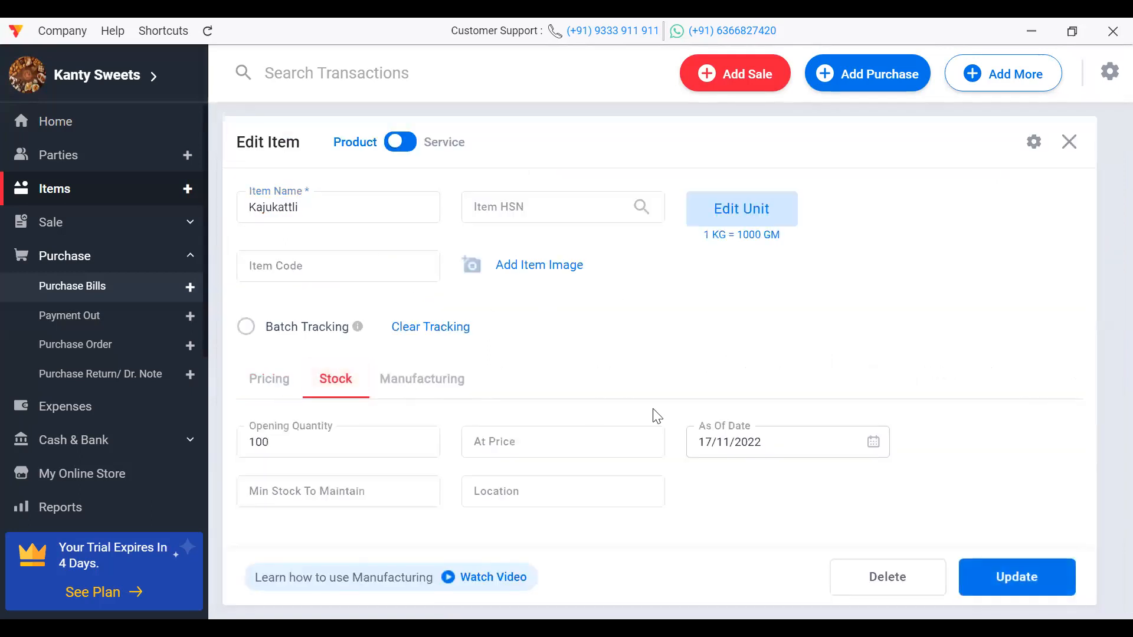
left_click(285, 391)
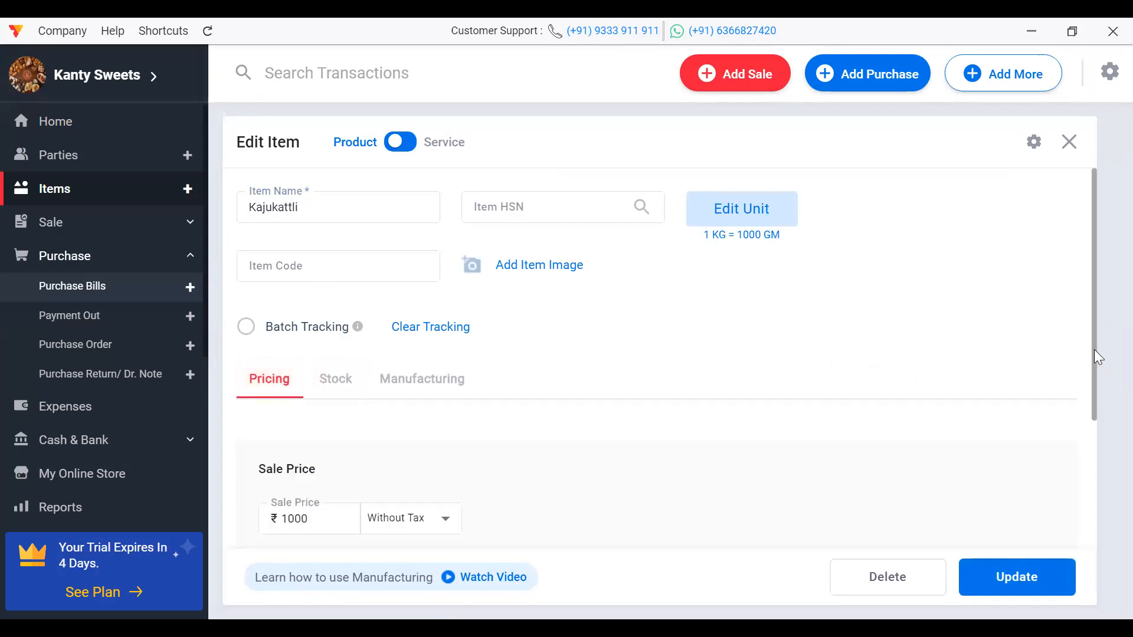
left_click_drag(1093, 349, 1101, 487)
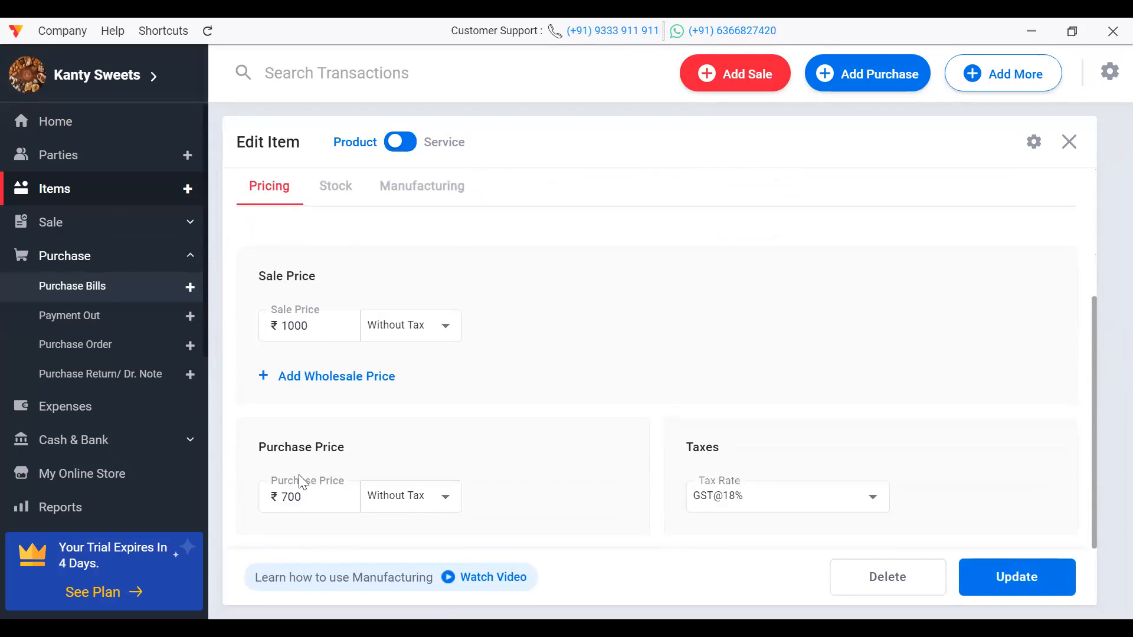
left_click(279, 495)
Step: Set Kajukattli's tax rate to None, update the item, and go to Expenses
left_click(749, 502)
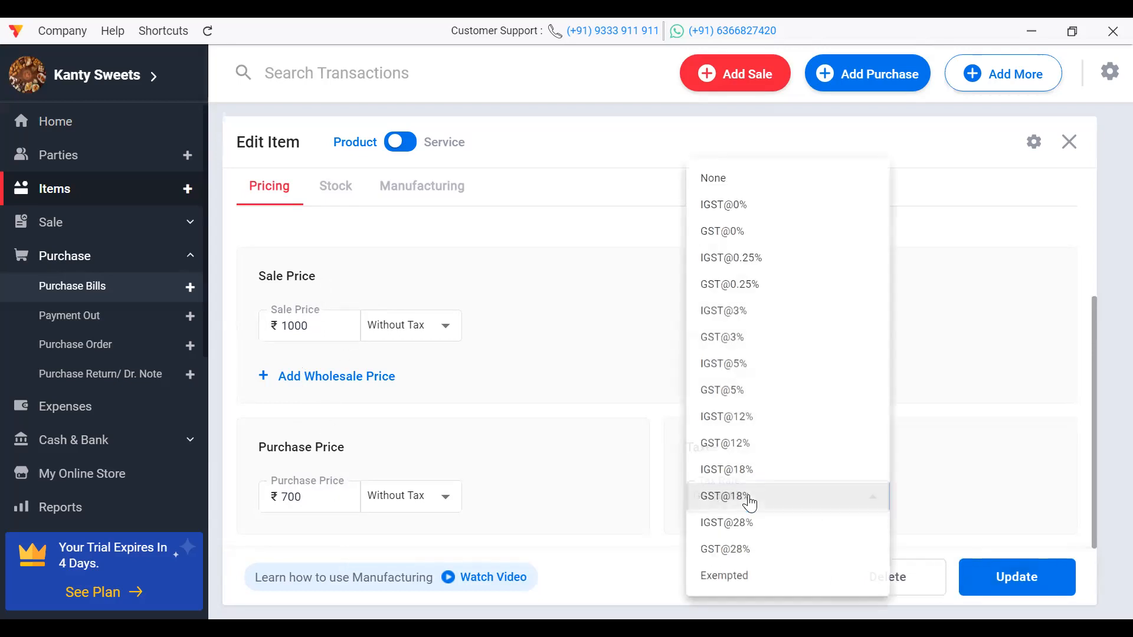
left_click(748, 179)
left_click(1002, 575)
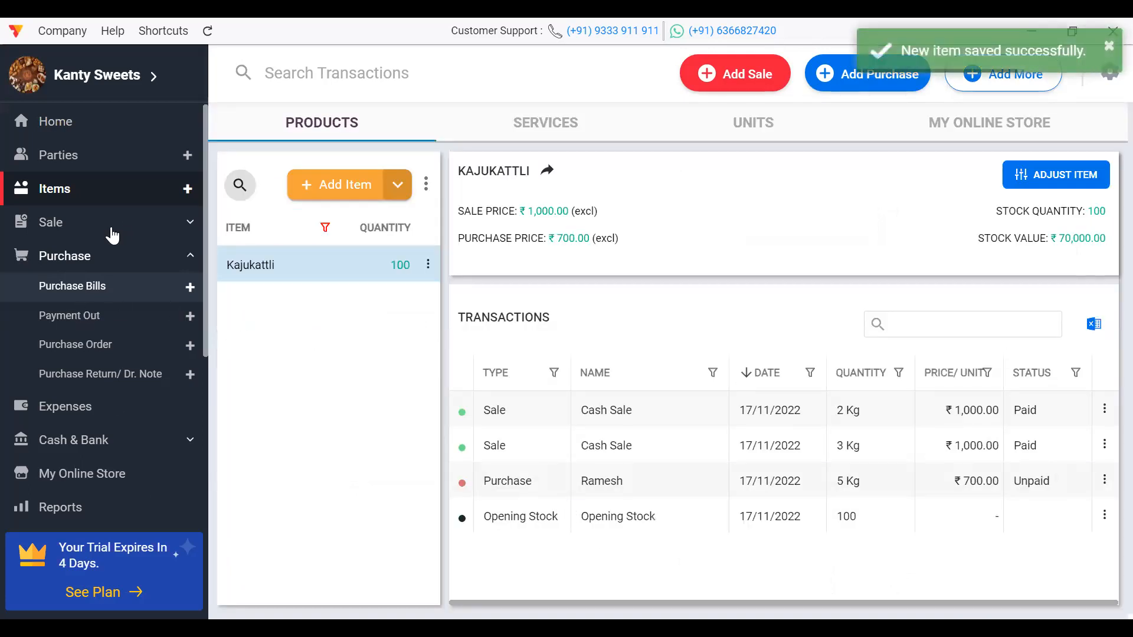
left_click(111, 255)
left_click(83, 290)
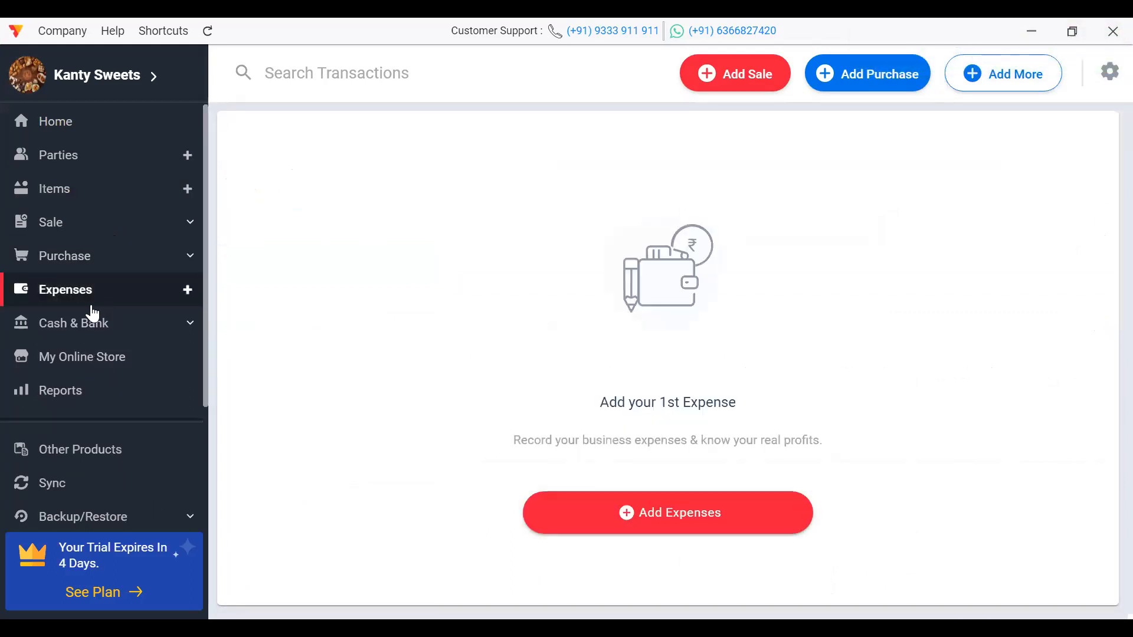
Step: Add a ₹8,000 cash Salary expense for one staff member, save it, and open Cash & Bank
left_click(656, 519)
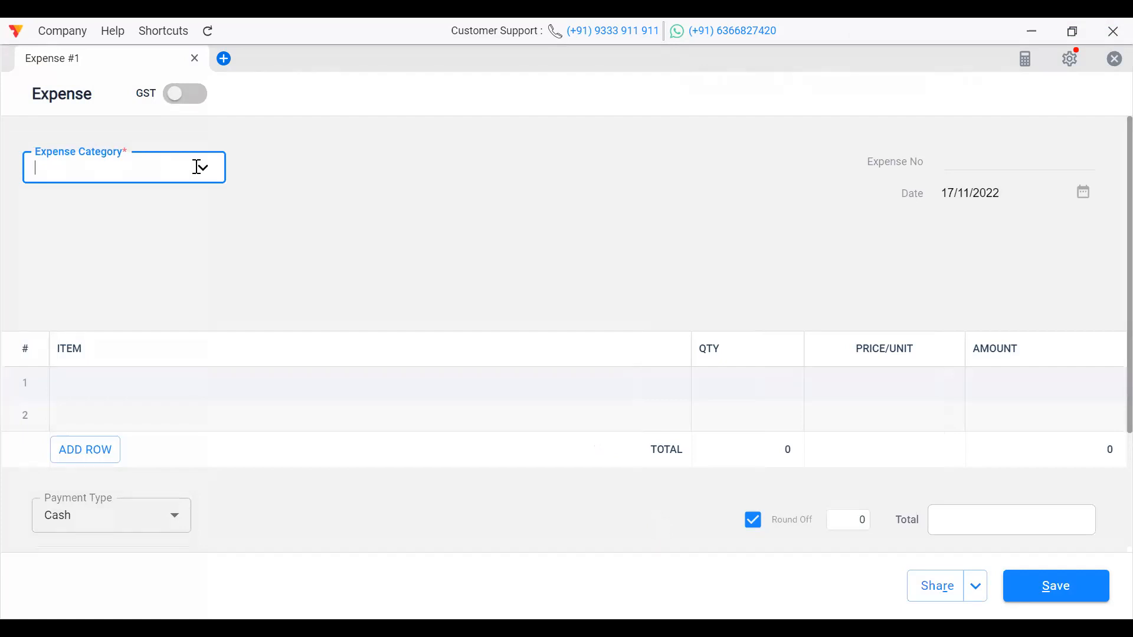
left_click(121, 166)
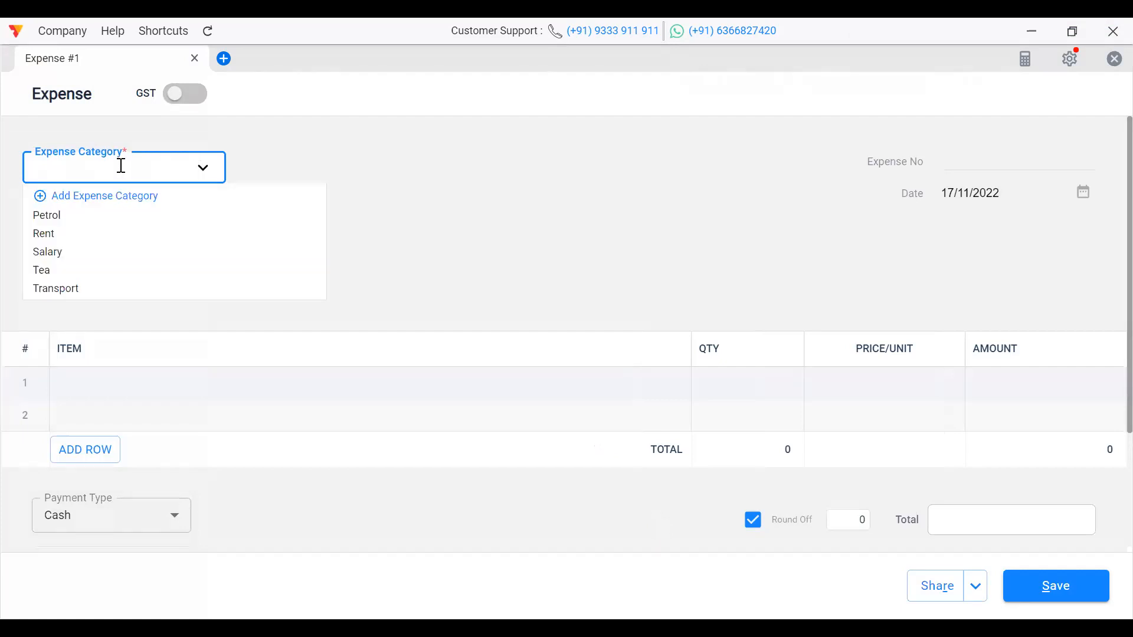
left_click(62, 250)
left_click(104, 371)
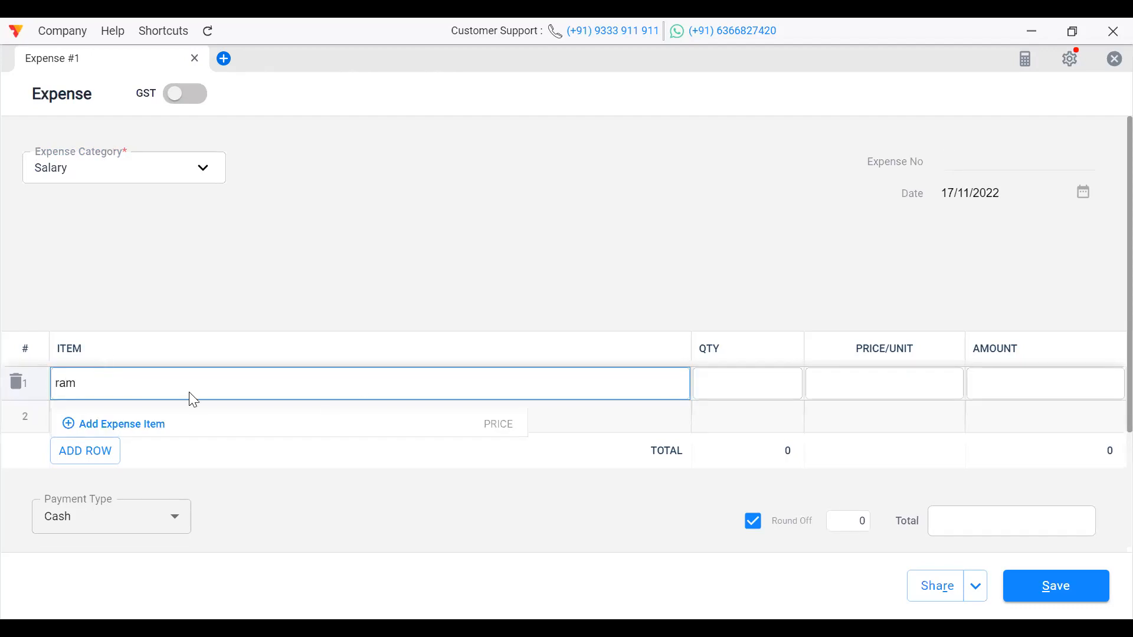
left_click(825, 392)
type("8000")
key("Delete")
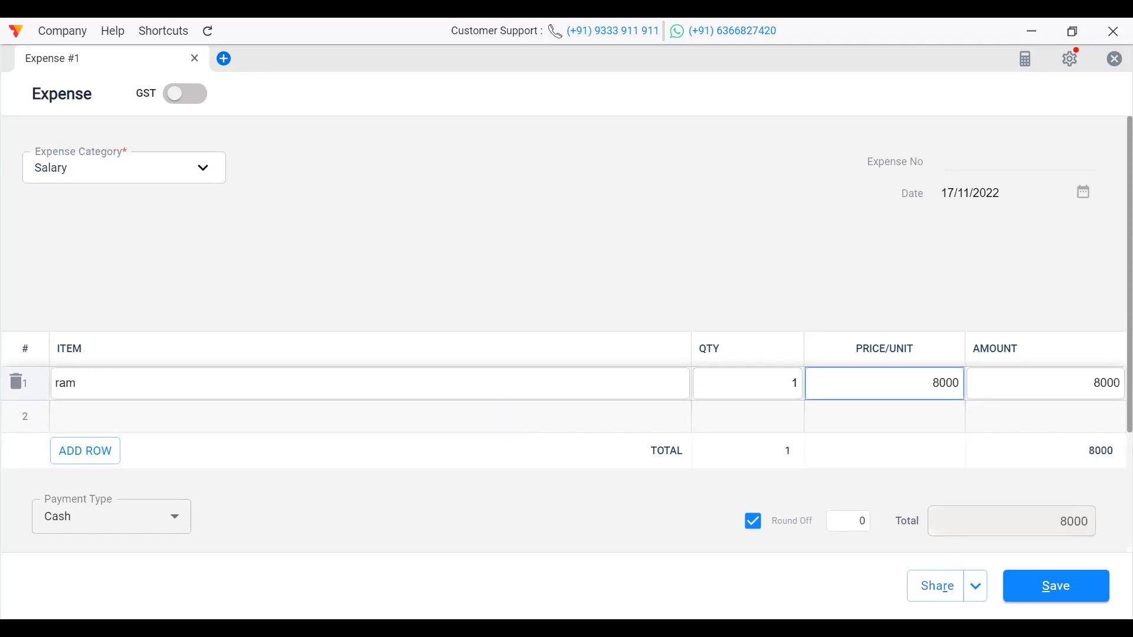
left_click(926, 597)
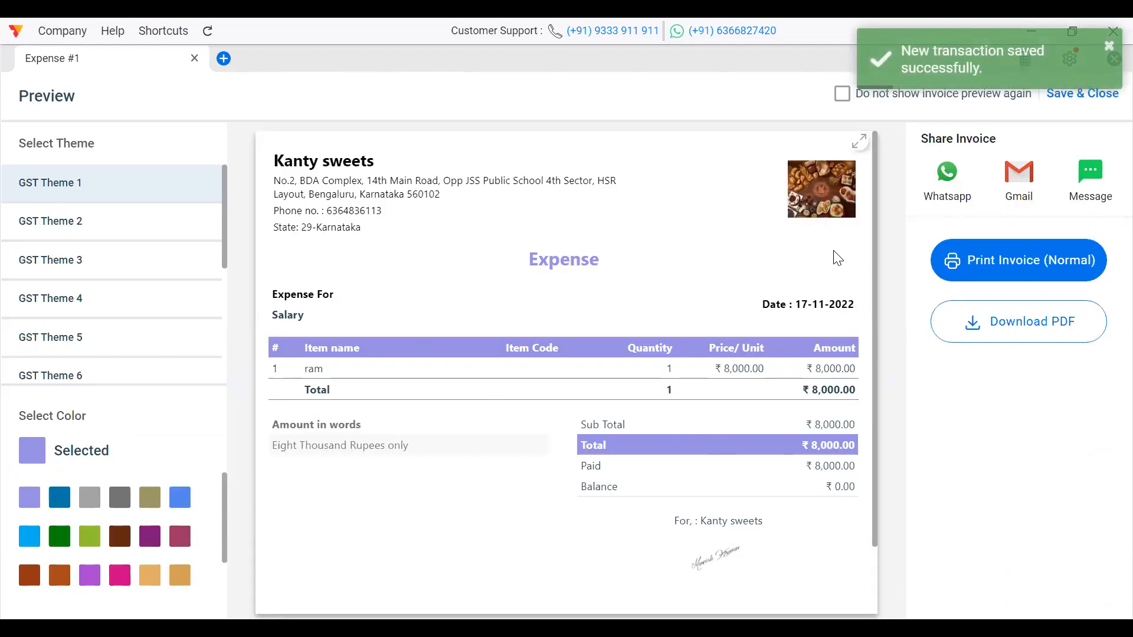
left_click(1092, 96)
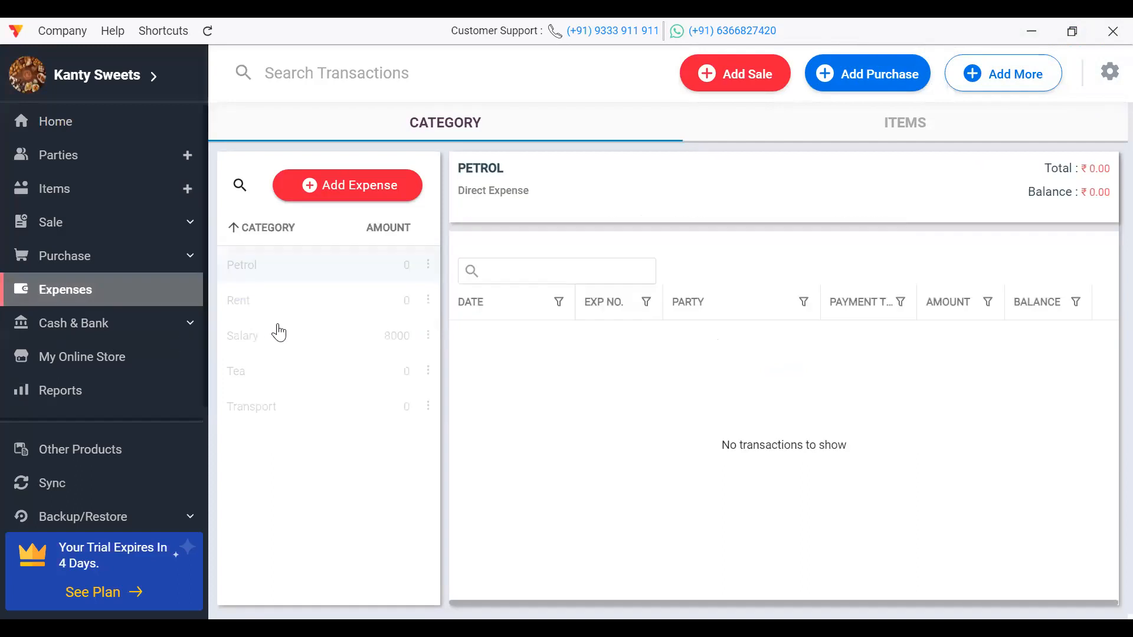
left_click(43, 324)
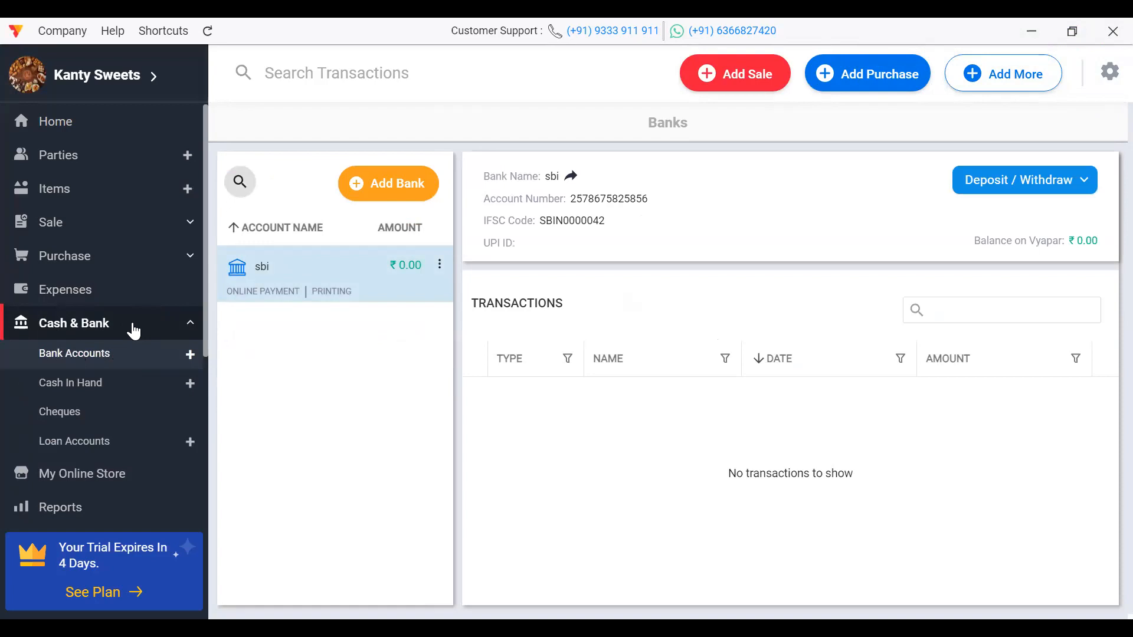
Step: Save the sbi bank account's details, then reopen it showing IFSC SBIN0000042 and opening balance 0
left_click(96, 357)
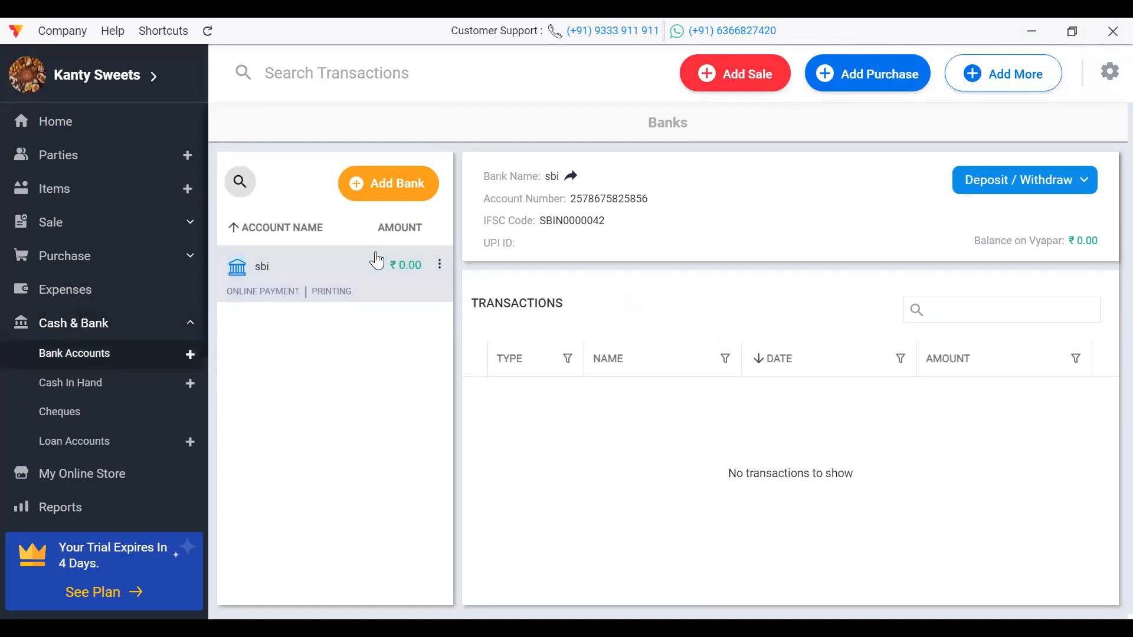
double_click(318, 281)
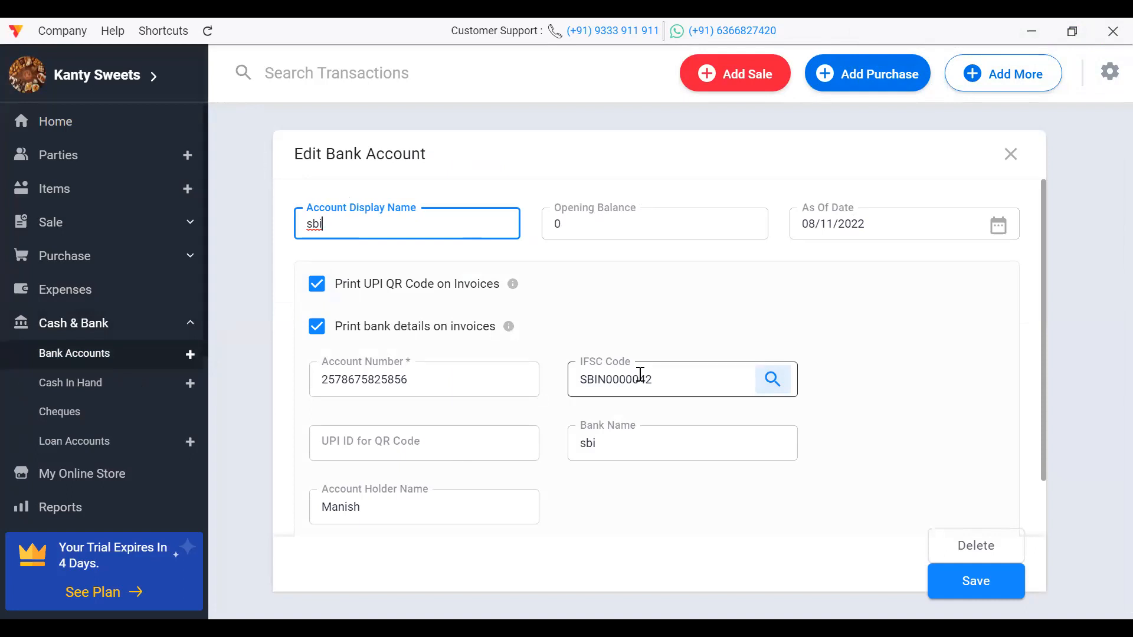
left_click(977, 590)
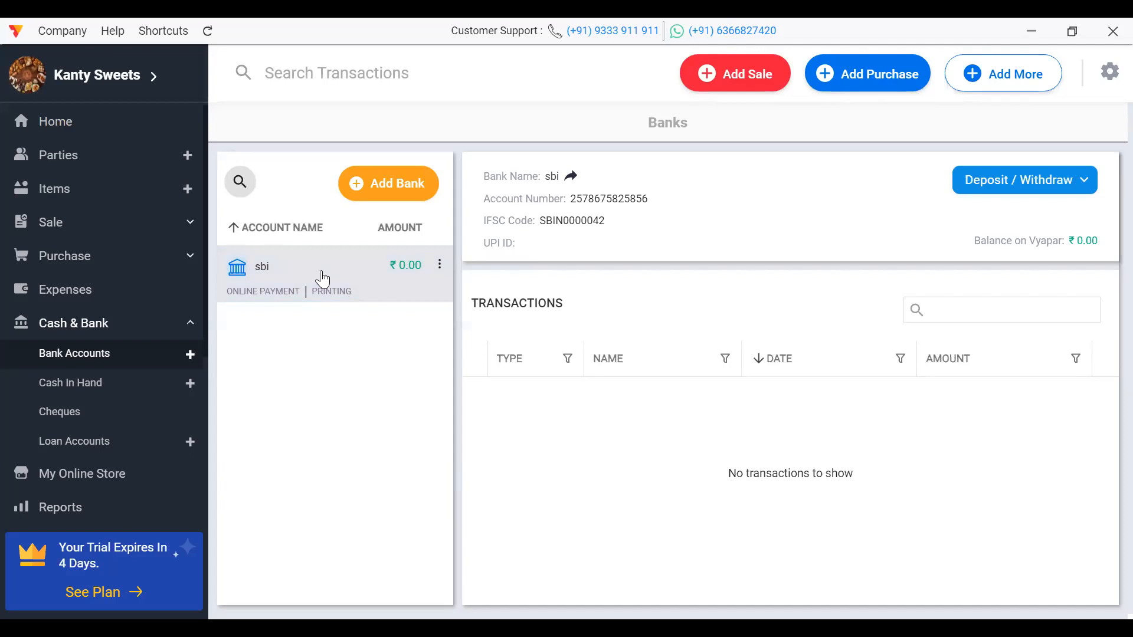
double_click(322, 278)
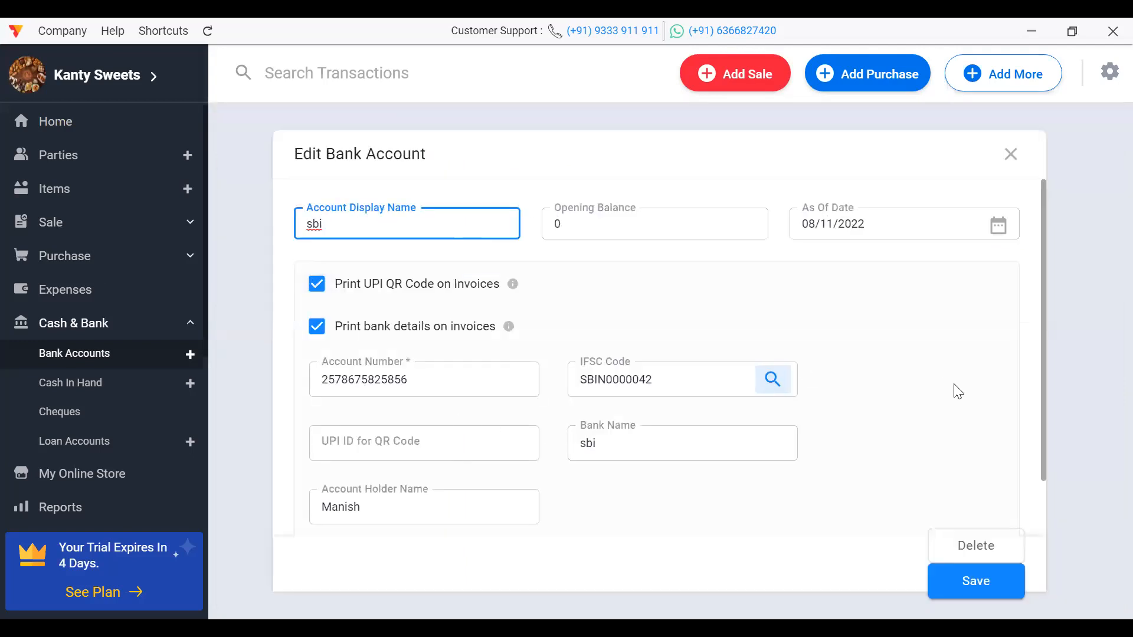
left_click_drag(1041, 425, 1043, 562)
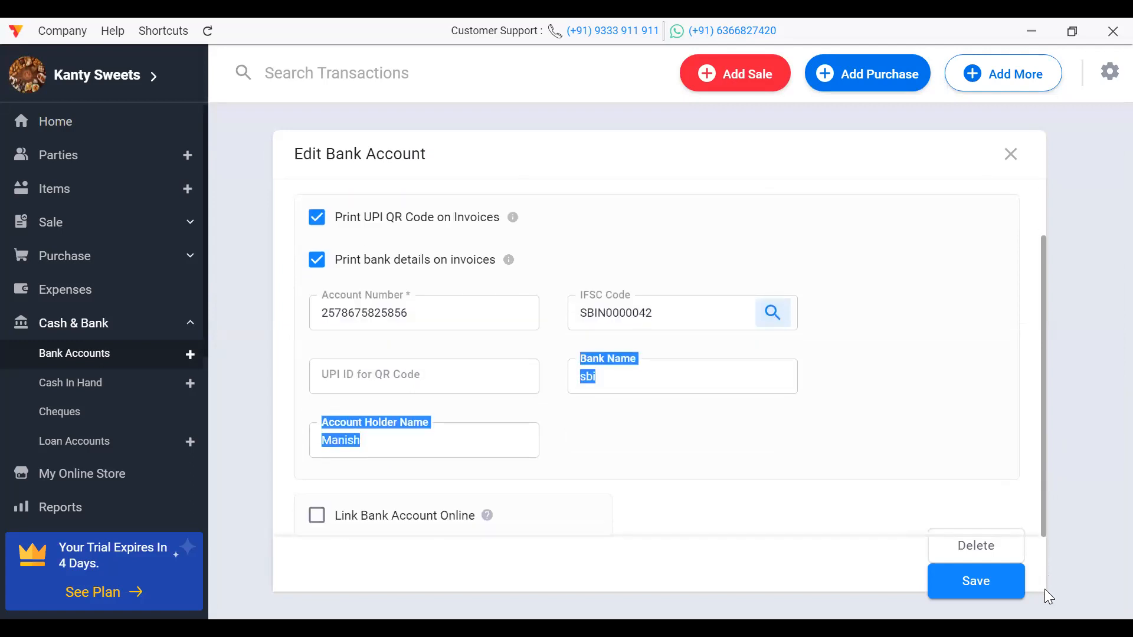
left_click(723, 526)
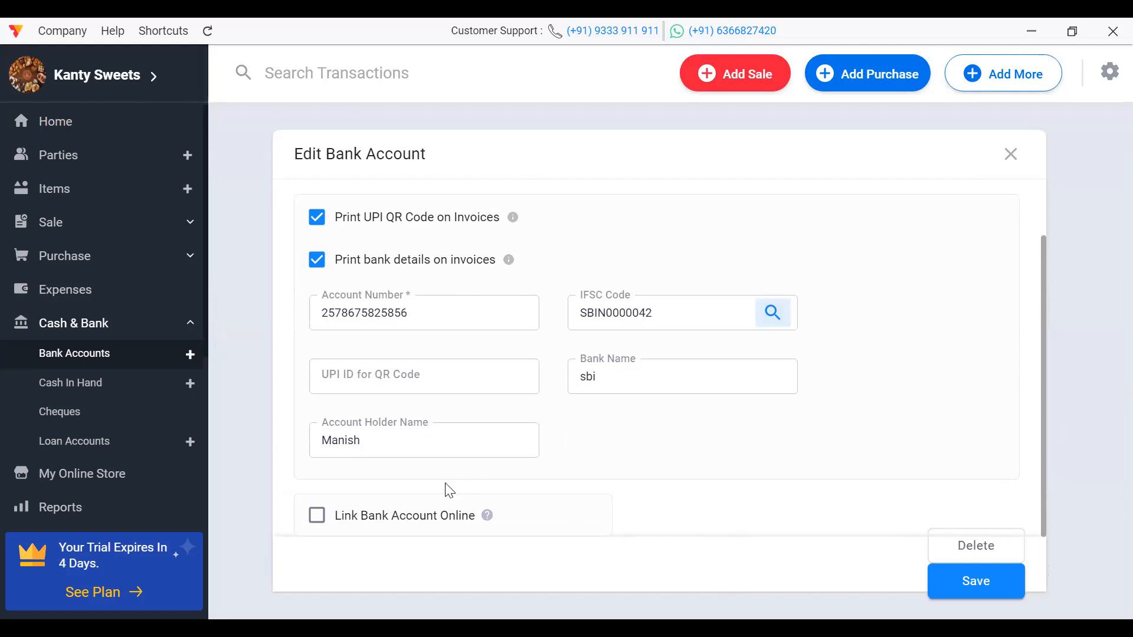
Step: Start linking the sbi account online to State Bank of India, choose Link Later, then open My Online Store
left_click(325, 520)
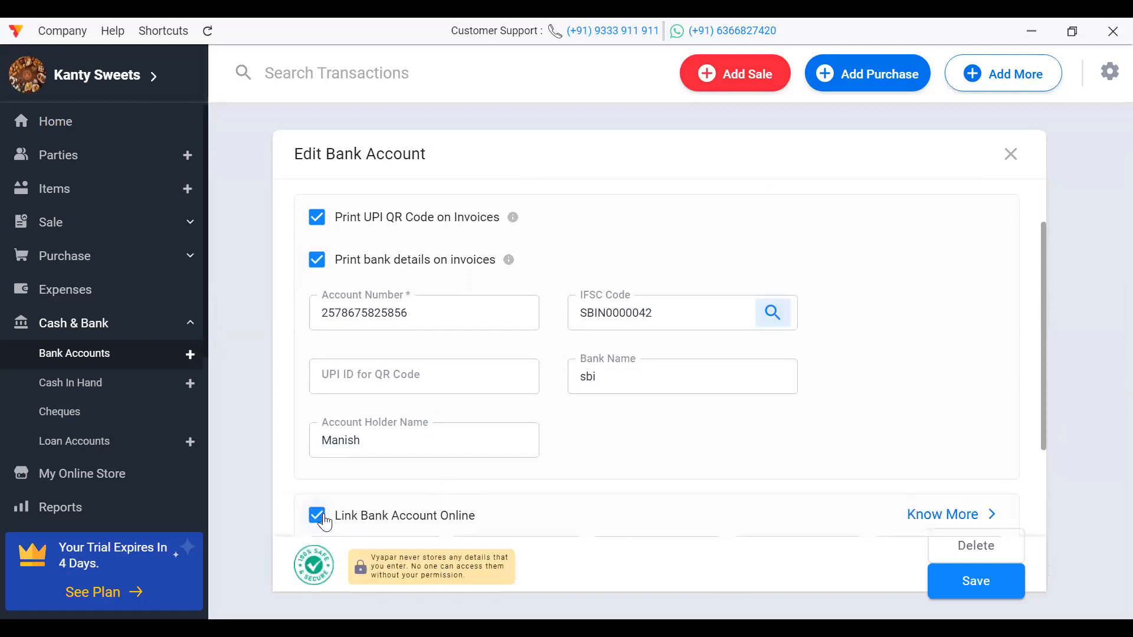
left_click_drag(1045, 432, 1048, 542)
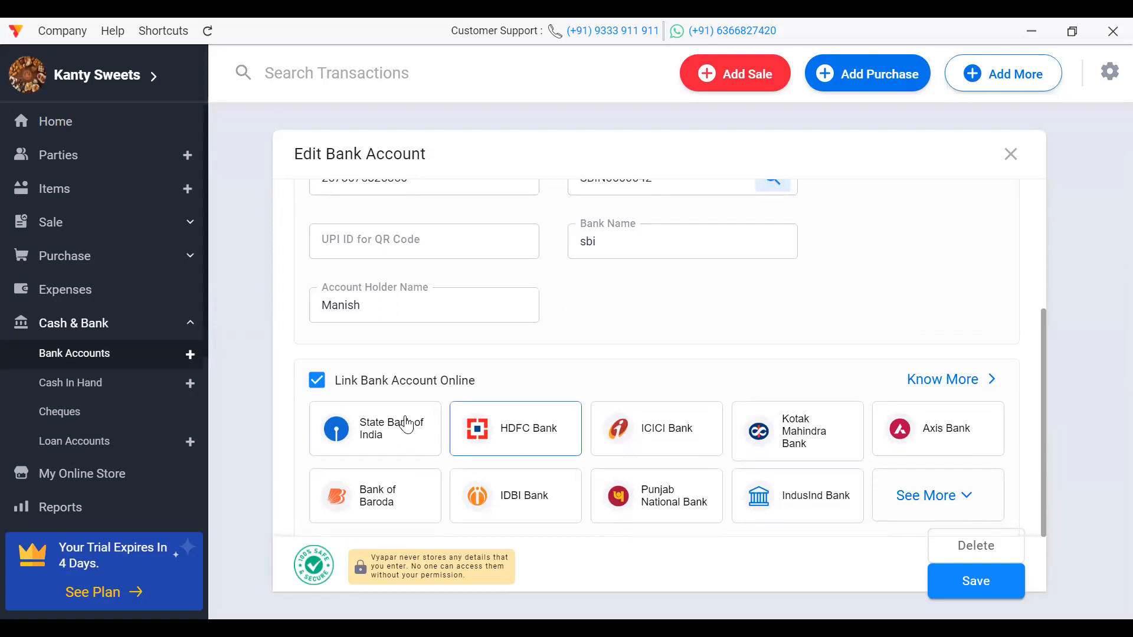
left_click(386, 438)
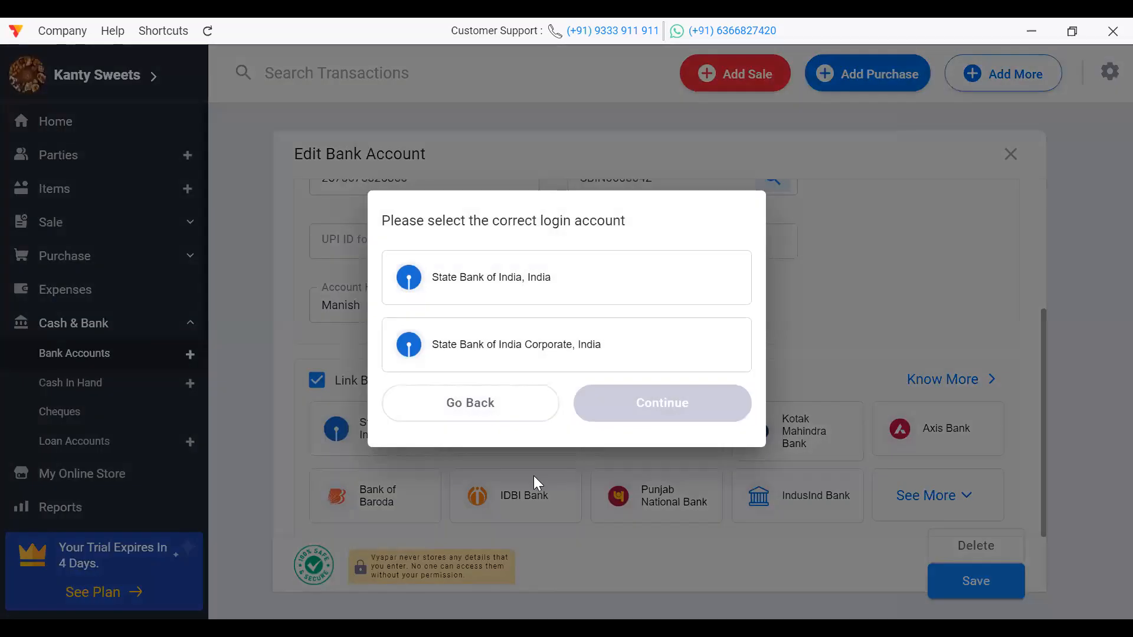
left_click(556, 292)
left_click(680, 397)
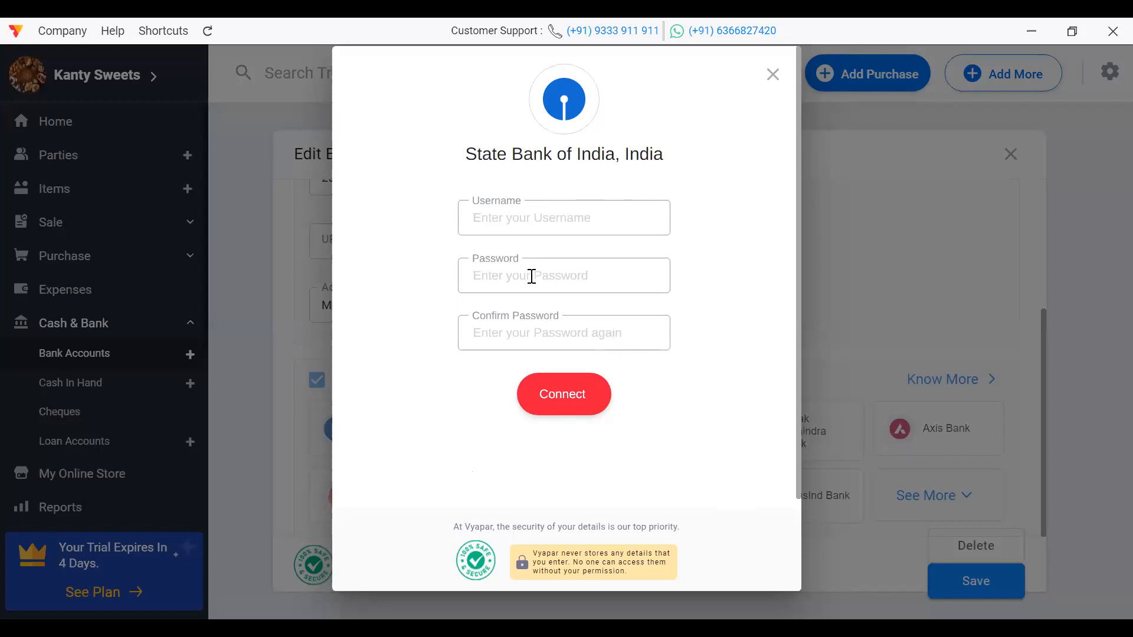
left_click(832, 163)
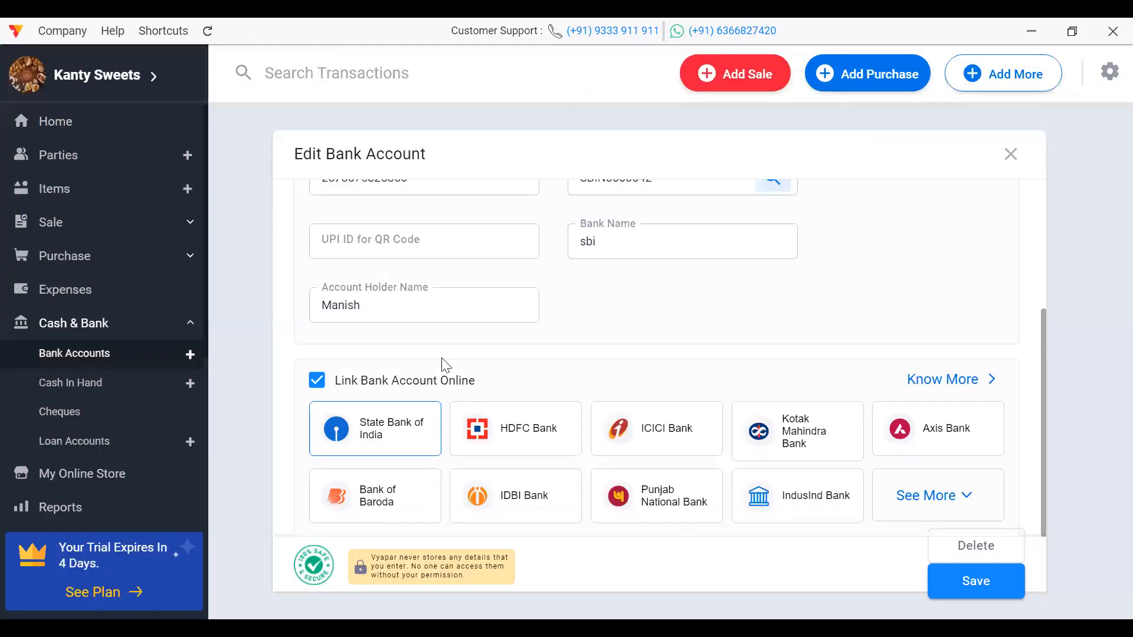
left_click(1009, 155)
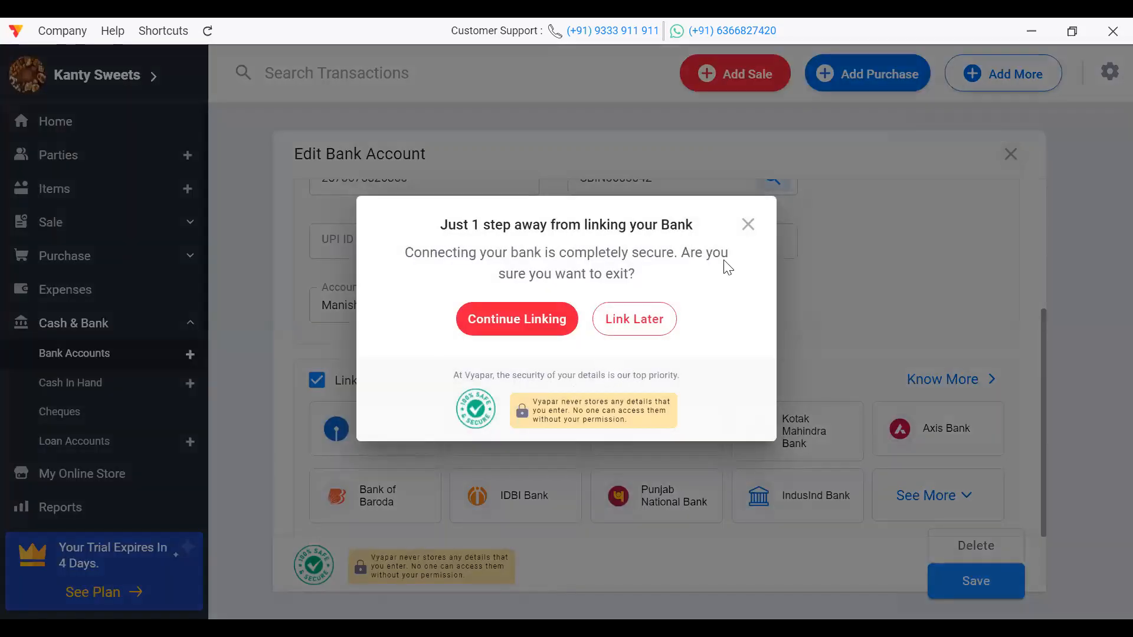
left_click(646, 313)
left_click(112, 484)
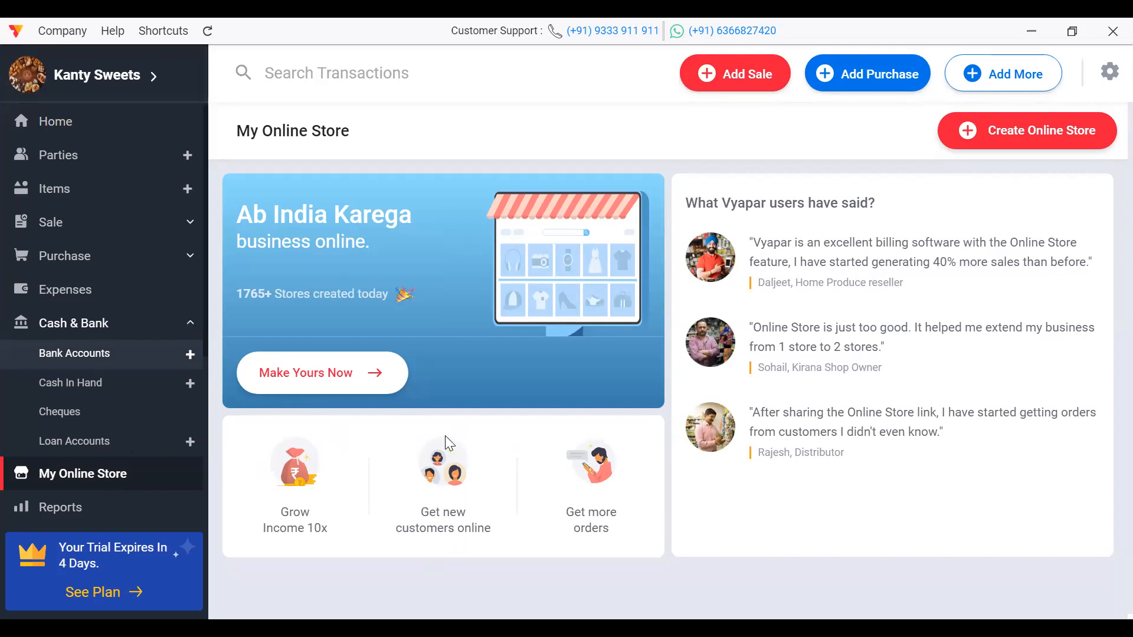
Step: Create the Kanty sweets online store with Make Yours Now
left_click_drag(1104, 224, 1103, 311)
left_click(1002, 507)
left_click(312, 381)
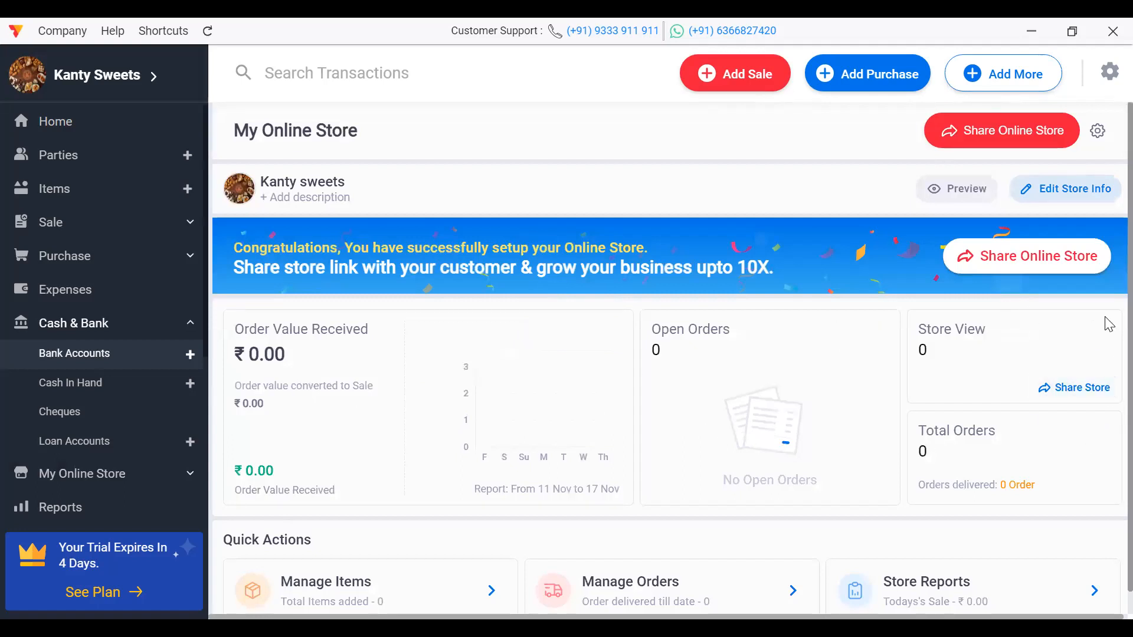
Step: Open the store's Manage Items list showing Car at ₹0 and Kajukattli at ₹1000/Kg
double_click(1105, 364)
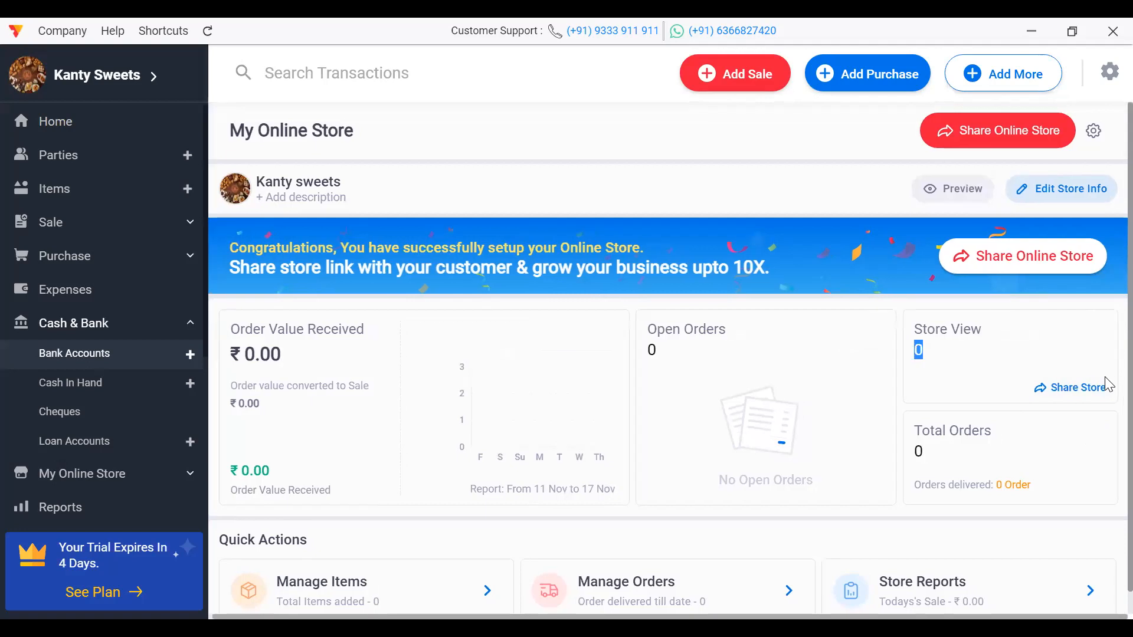
left_click(1106, 380)
left_click_drag(1106, 383, 1107, 442)
scroll(1107, 472, "down", 1)
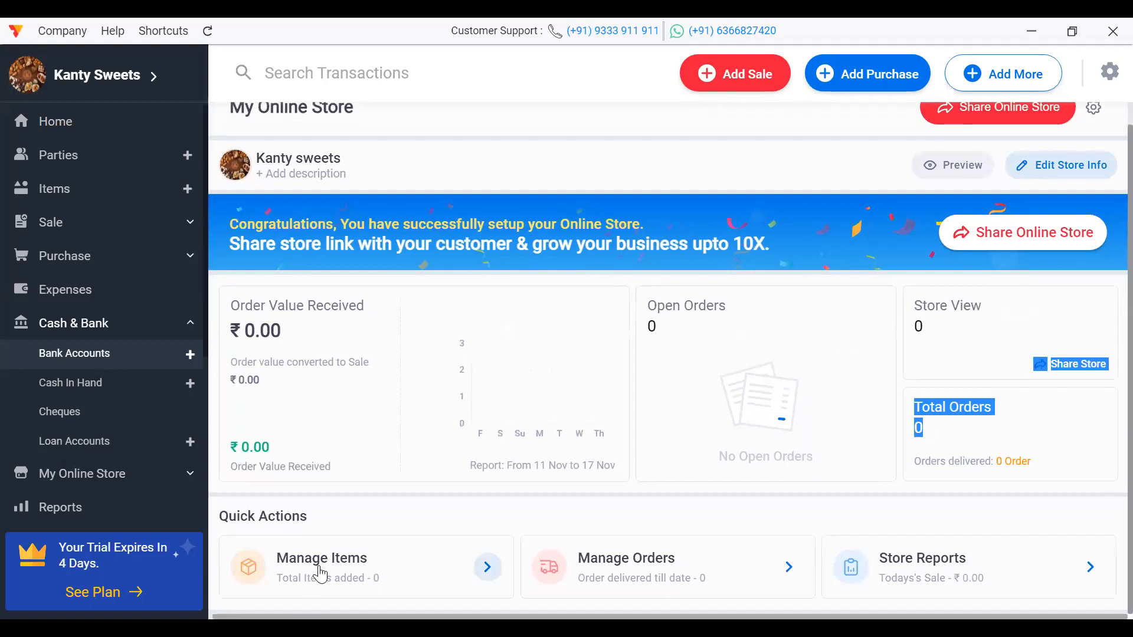
left_click(332, 582)
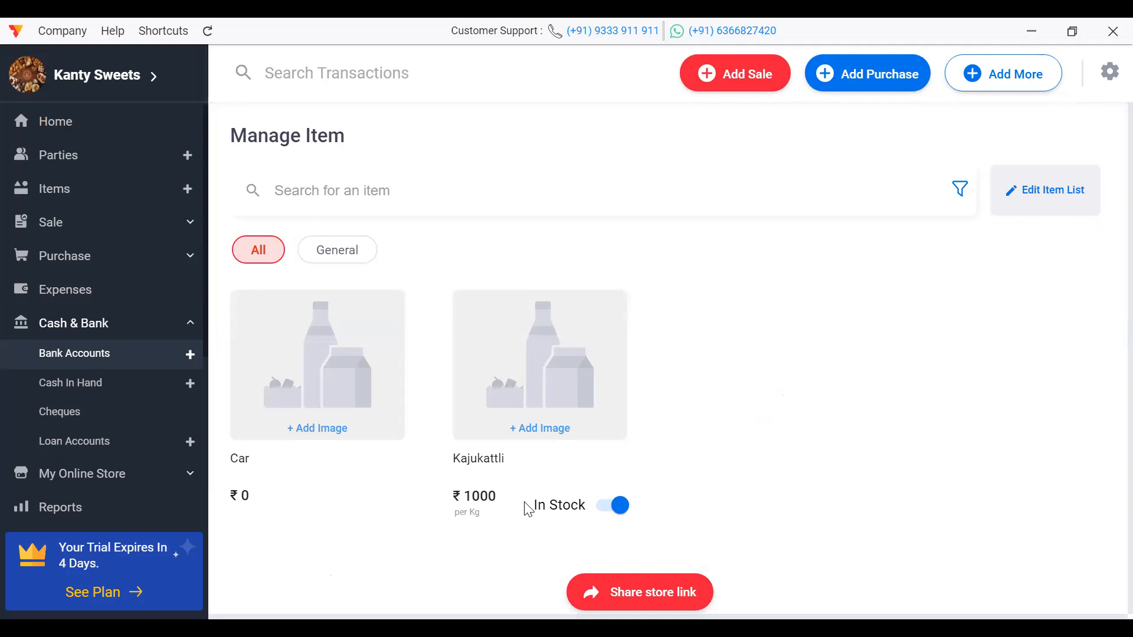
Step: Share the store link with the popup disabled for the future, and copy the link
left_click(651, 590)
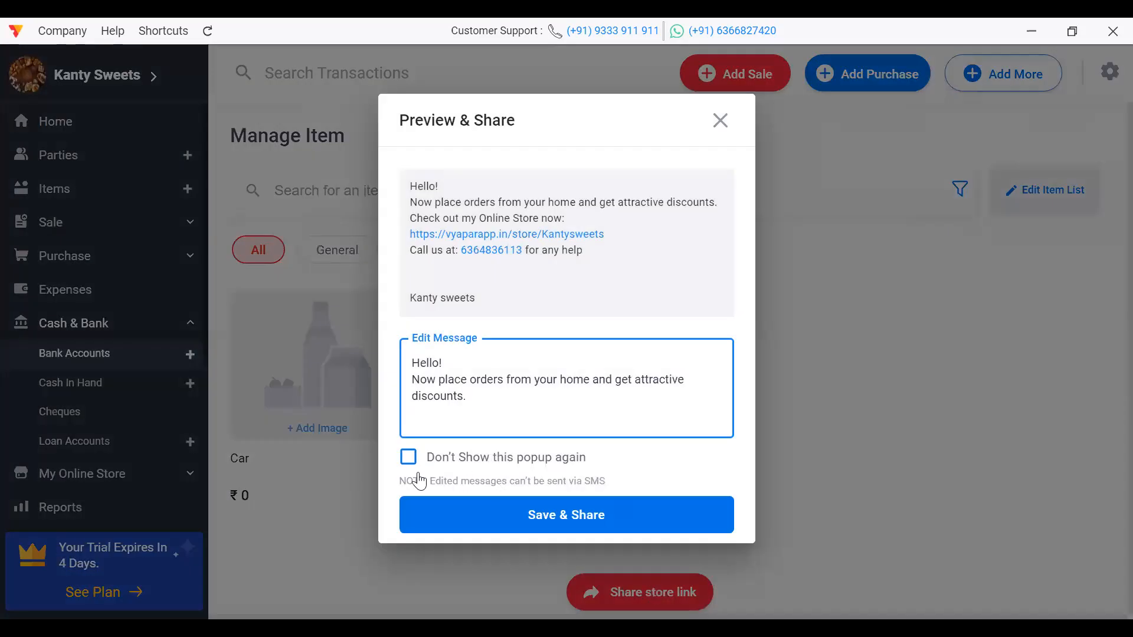
left_click(407, 459)
left_click(561, 514)
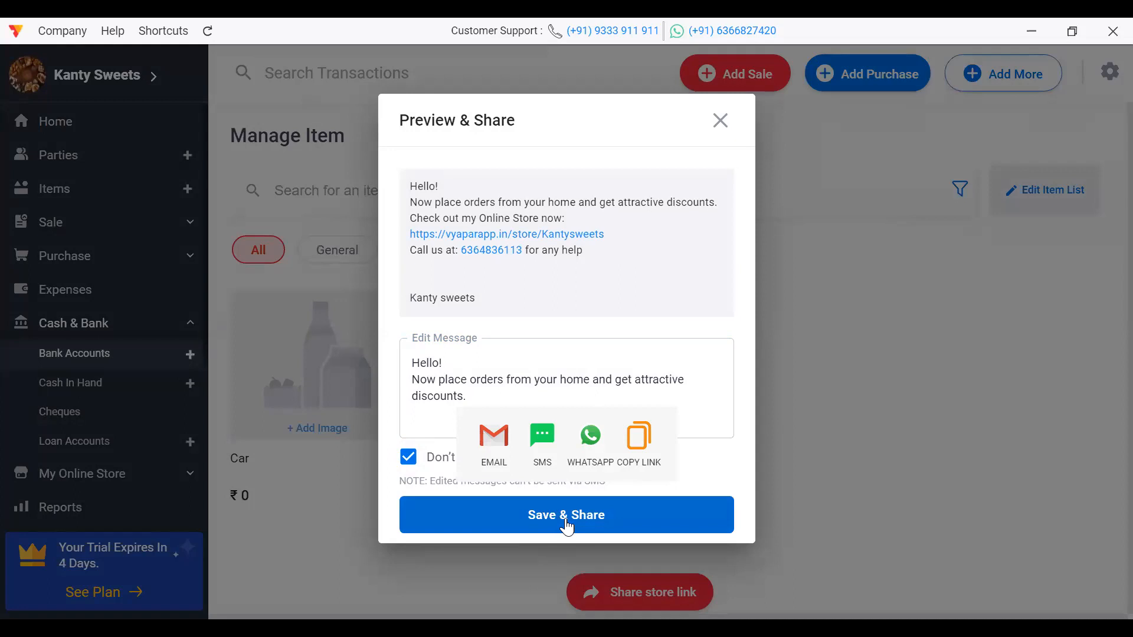
left_click(640, 440)
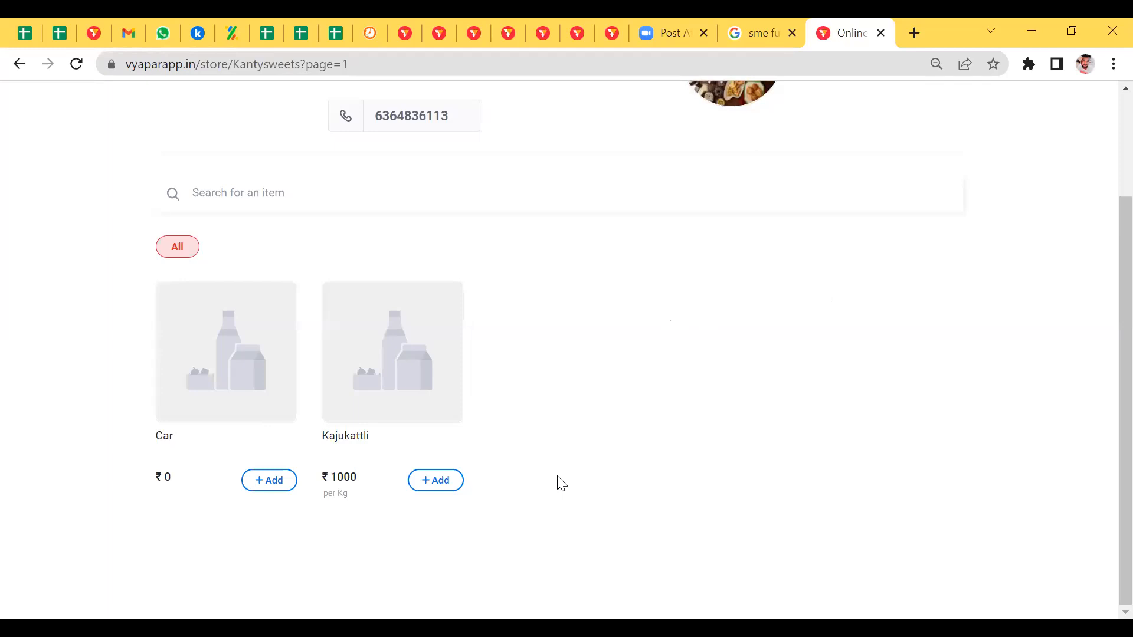
Step: Order 2 Kajukattli for ₹2000 cash on delivery in the browser store and dismiss the confirmation
left_click(443, 481)
left_click(454, 482)
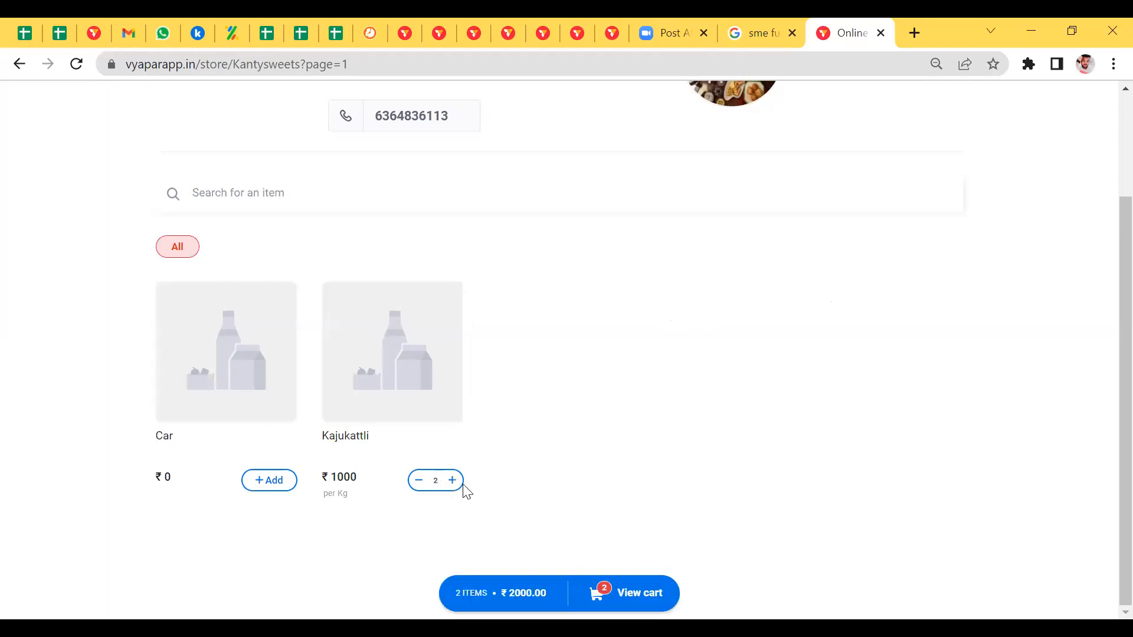
left_click(634, 596)
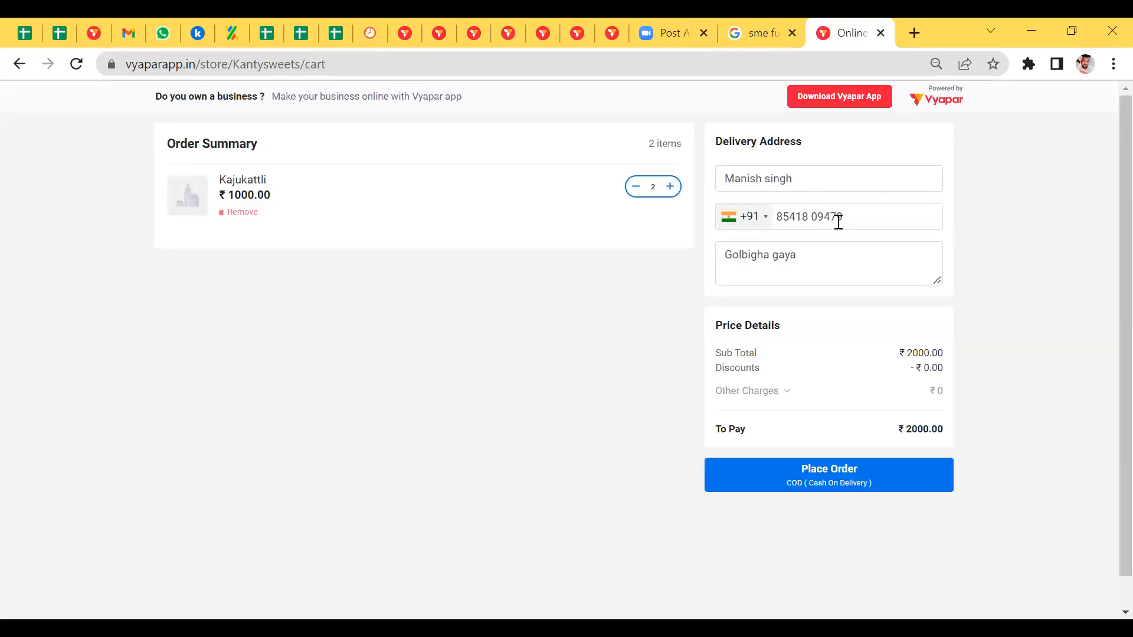
left_click(834, 479)
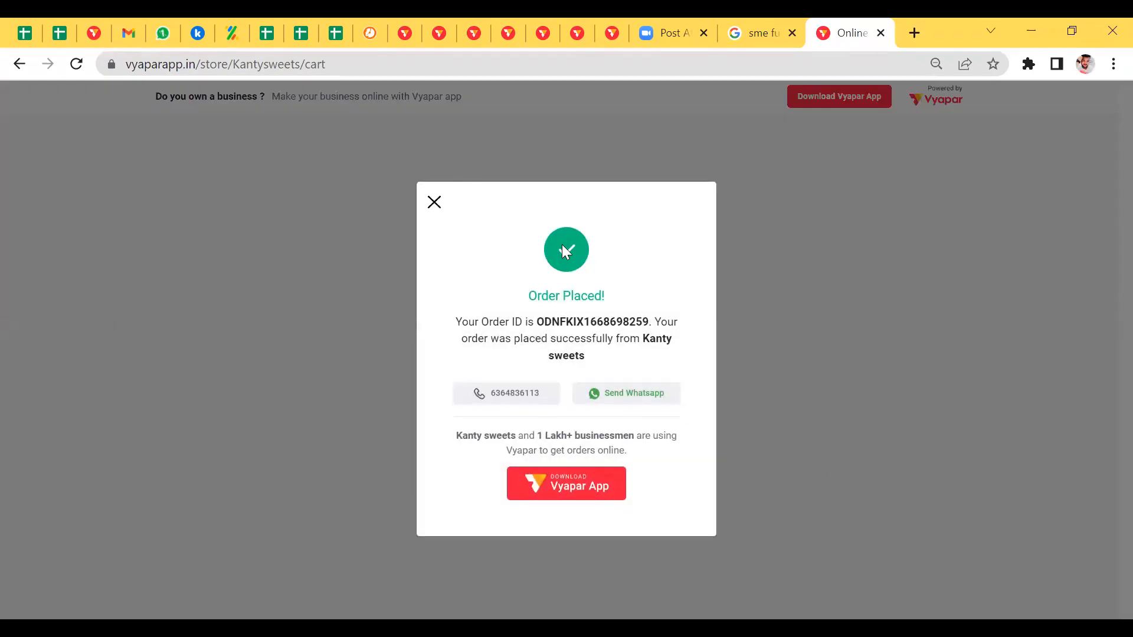
left_click(434, 202)
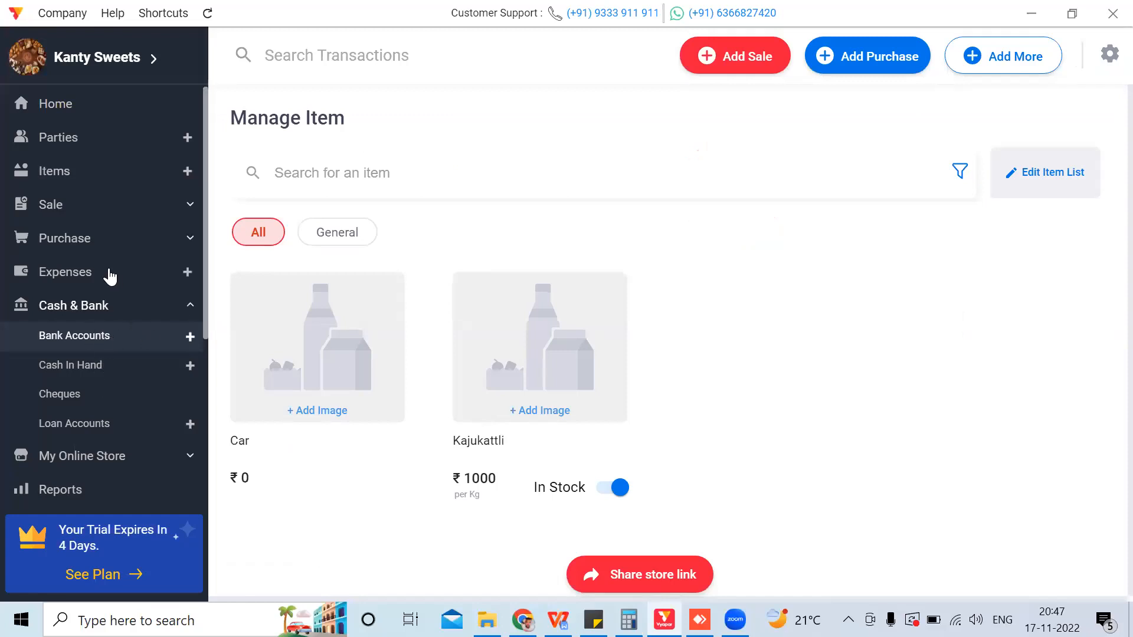
Step: View Order #1 under Open Orders, then return to the dashboard showing ₹2,000 order value
left_click(94, 457)
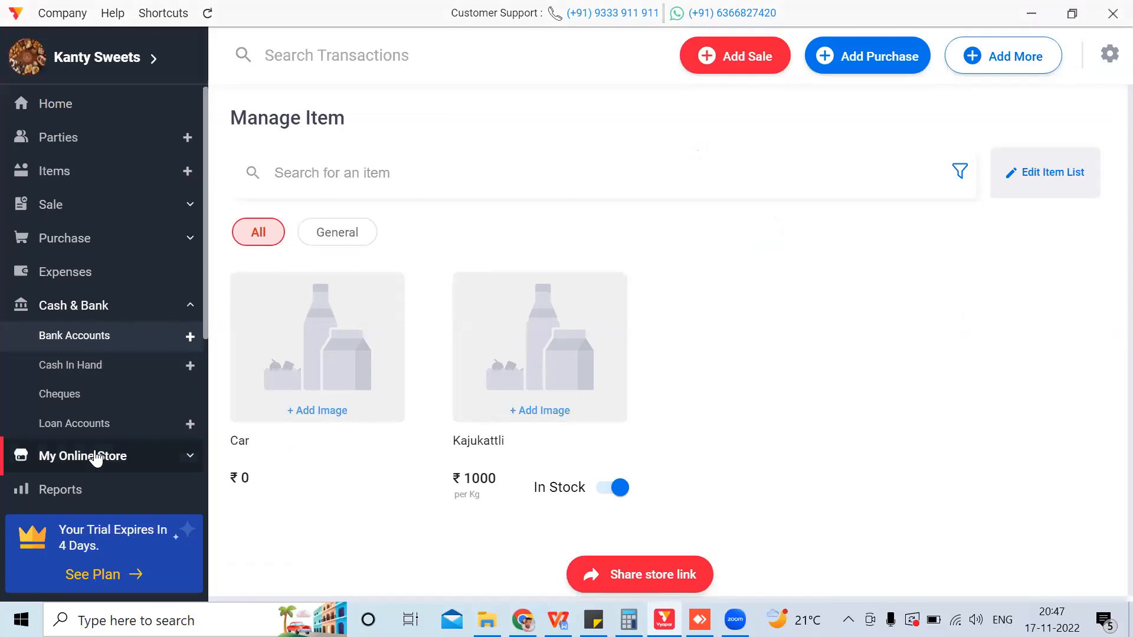
mouse_move(246, 350)
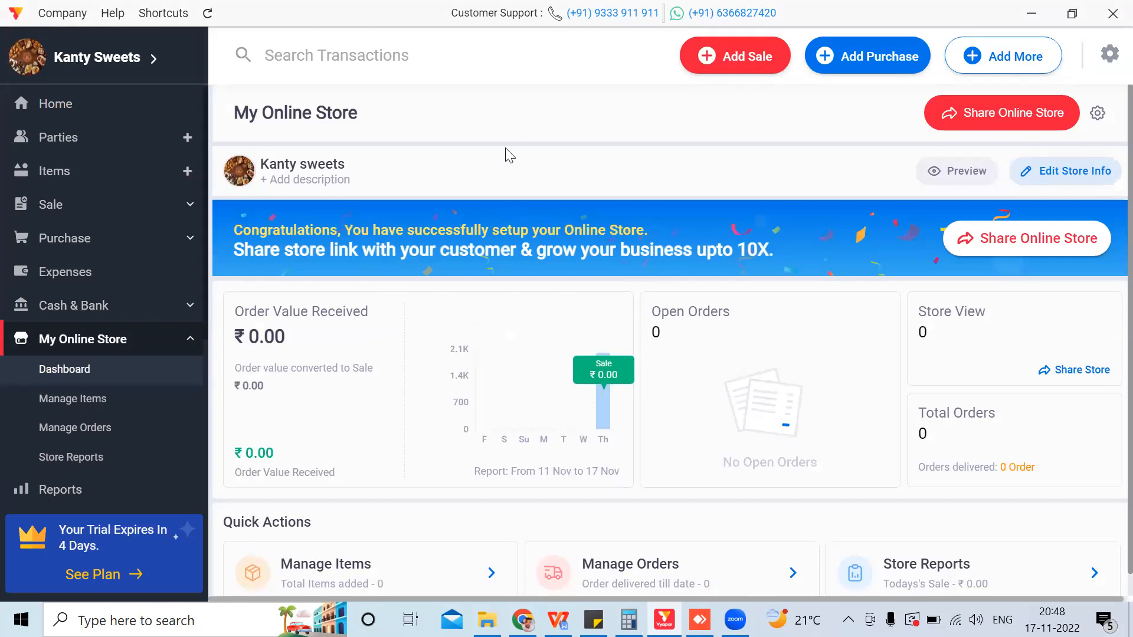
left_click(735, 373)
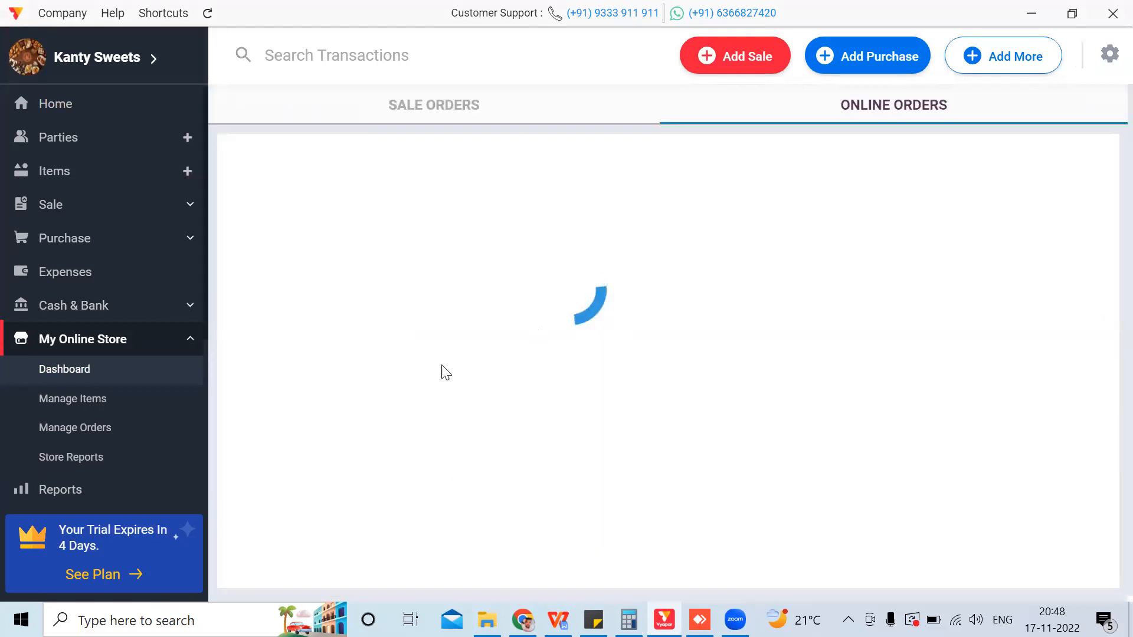
left_click(92, 371)
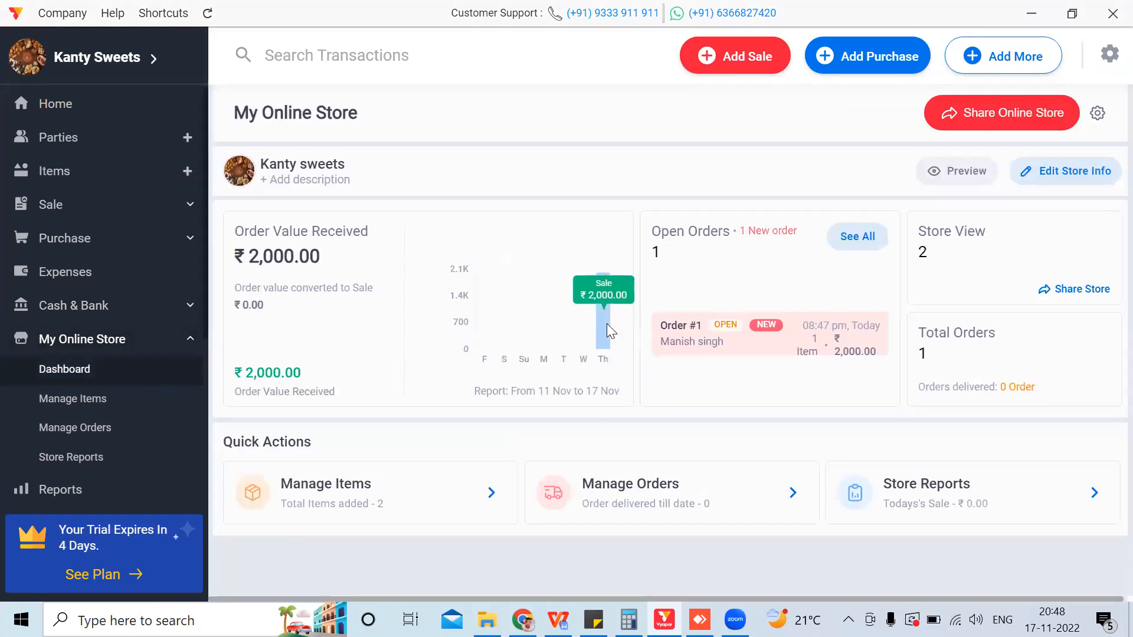
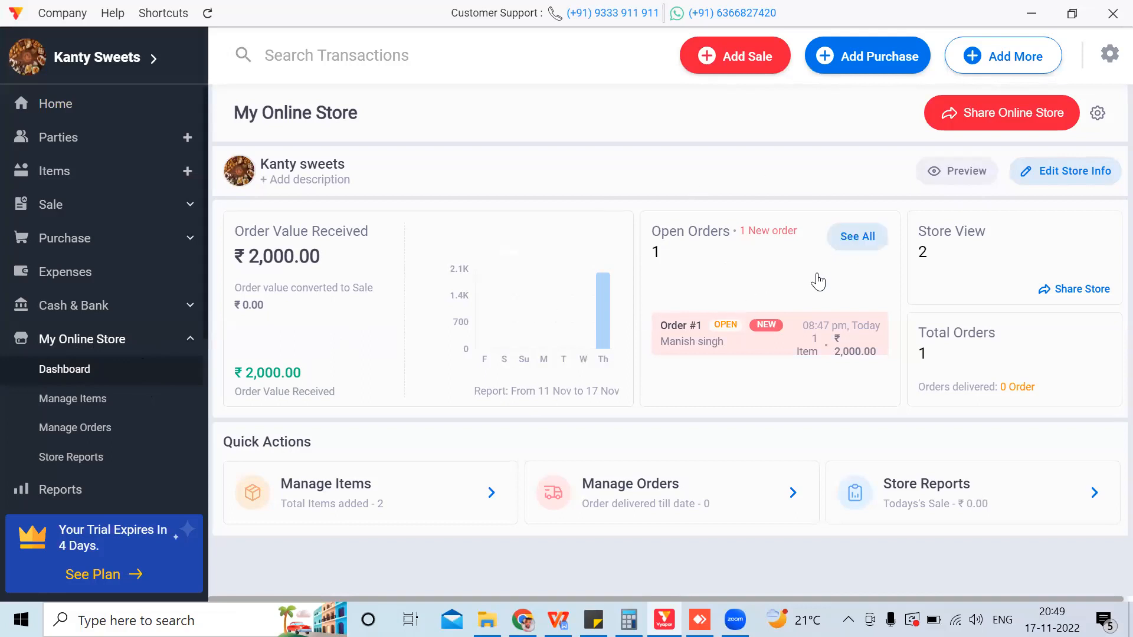
Step: Open online order #1 for 2 Kg Kajukattli (₹2,000) and convert it to a sale invoice
left_click(771, 241)
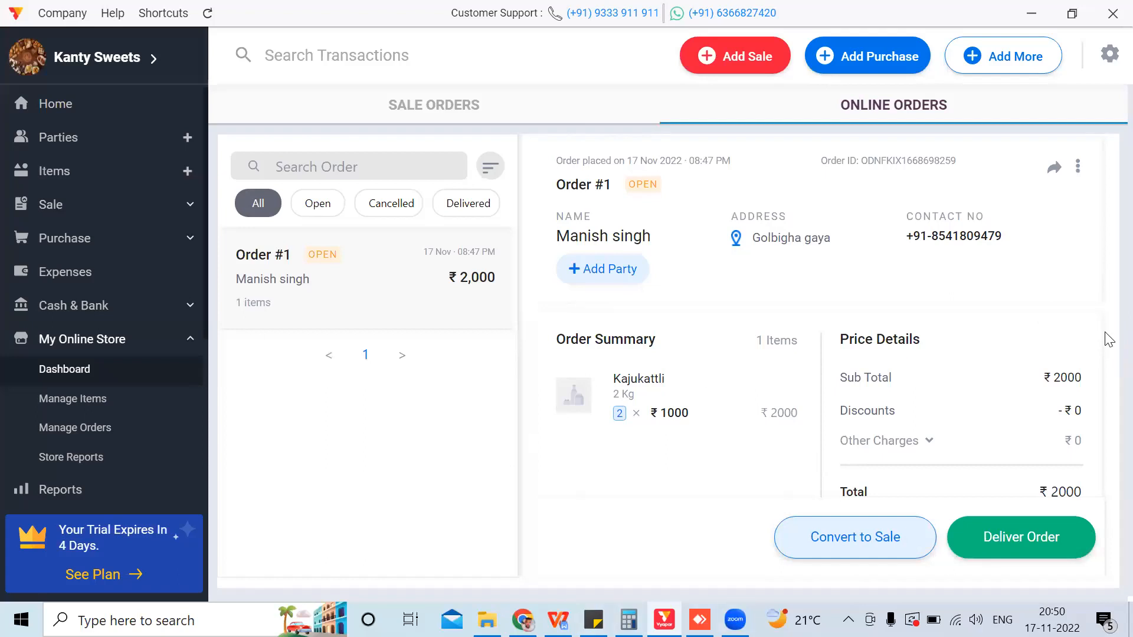
left_click(844, 542)
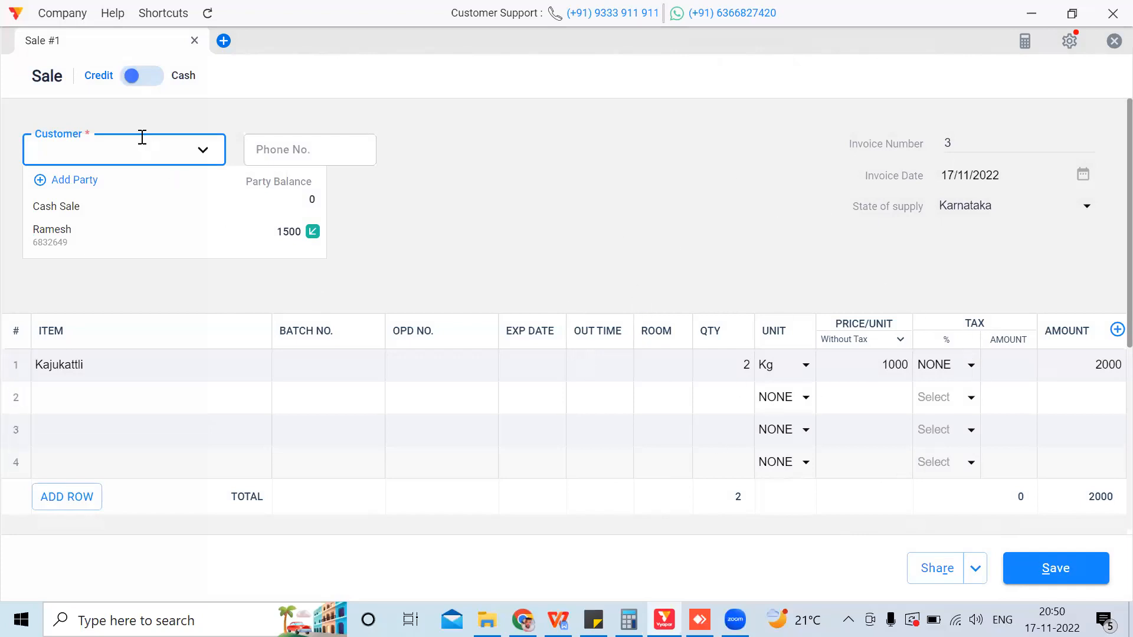
Step: Enter the customer's name on the invoice, then save it and close the preview
type("manish")
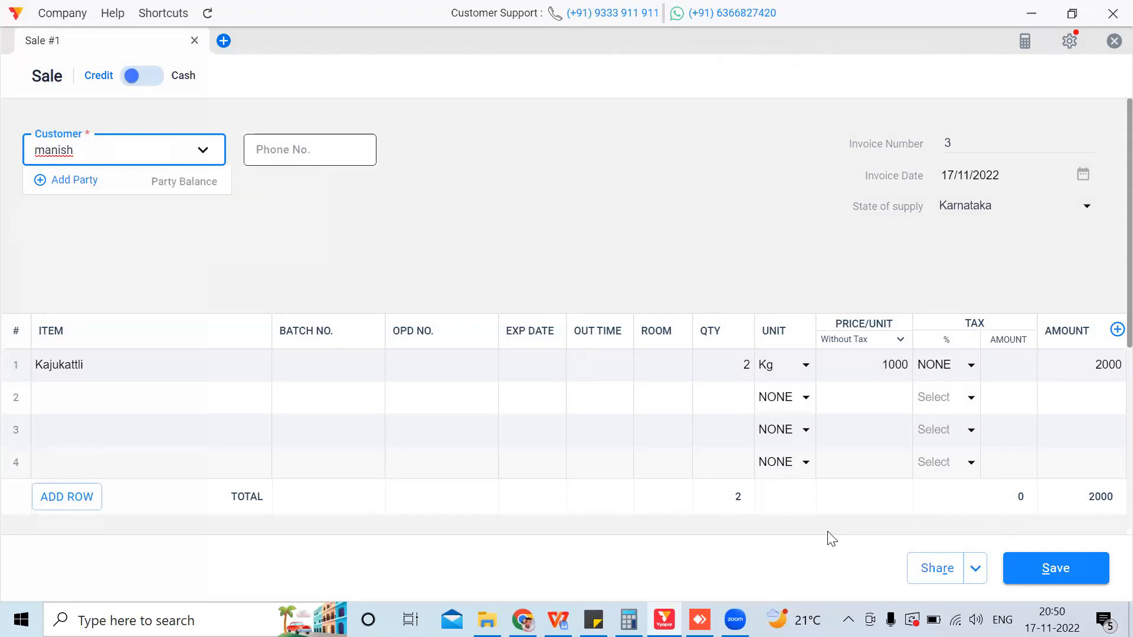
left_click(932, 577)
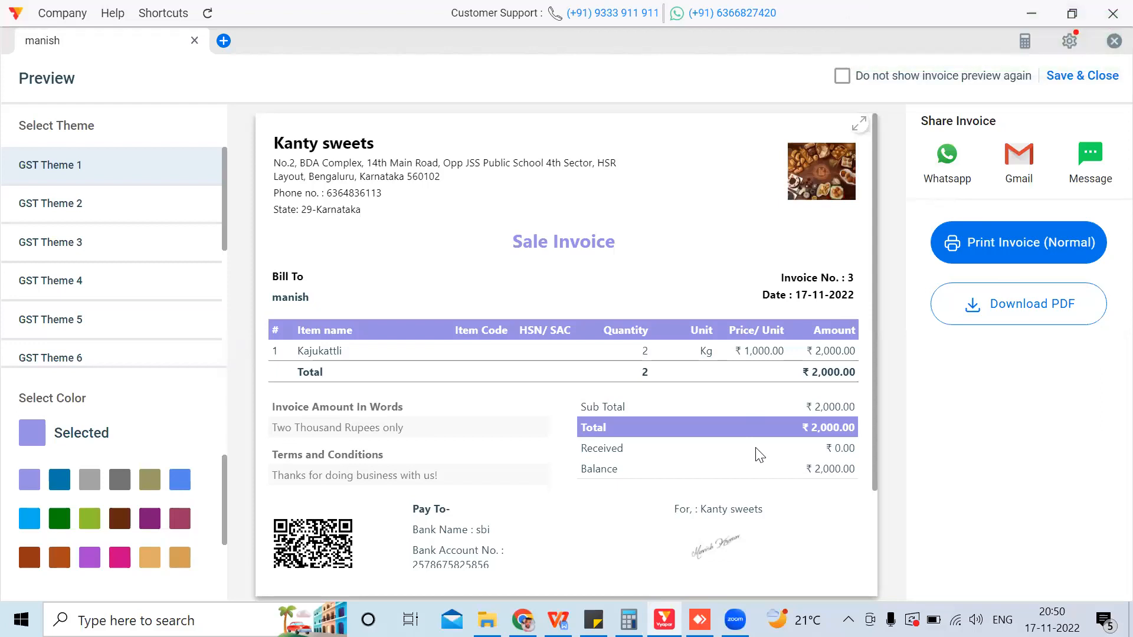
left_click(1073, 85)
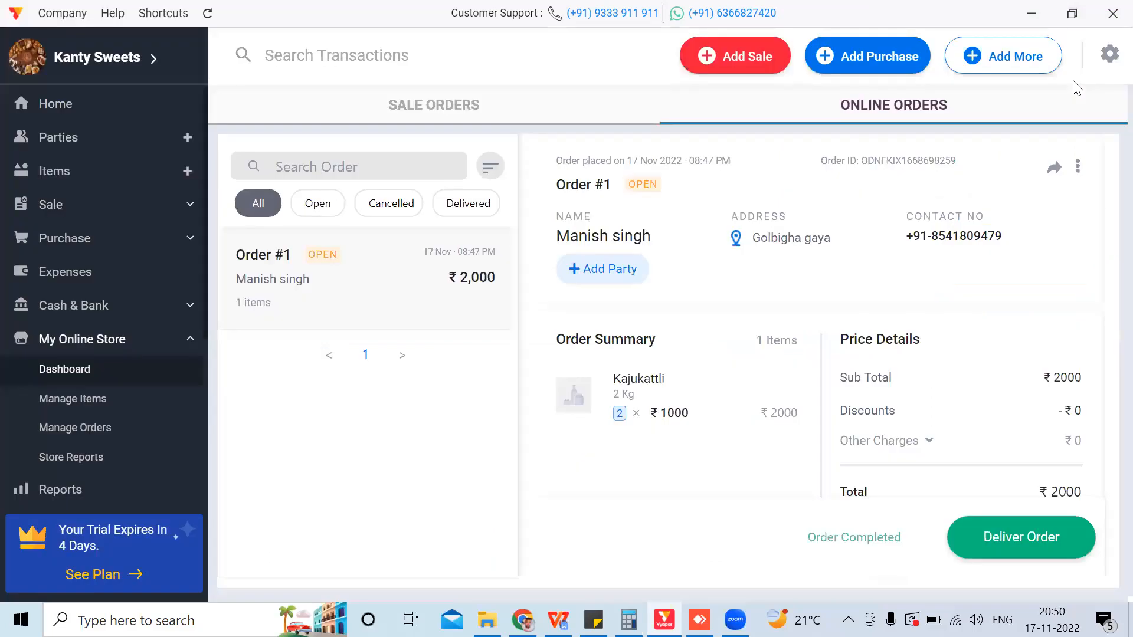
Step: Mark online order #1 as delivered and go to the Sale Invoices list
left_click(1040, 555)
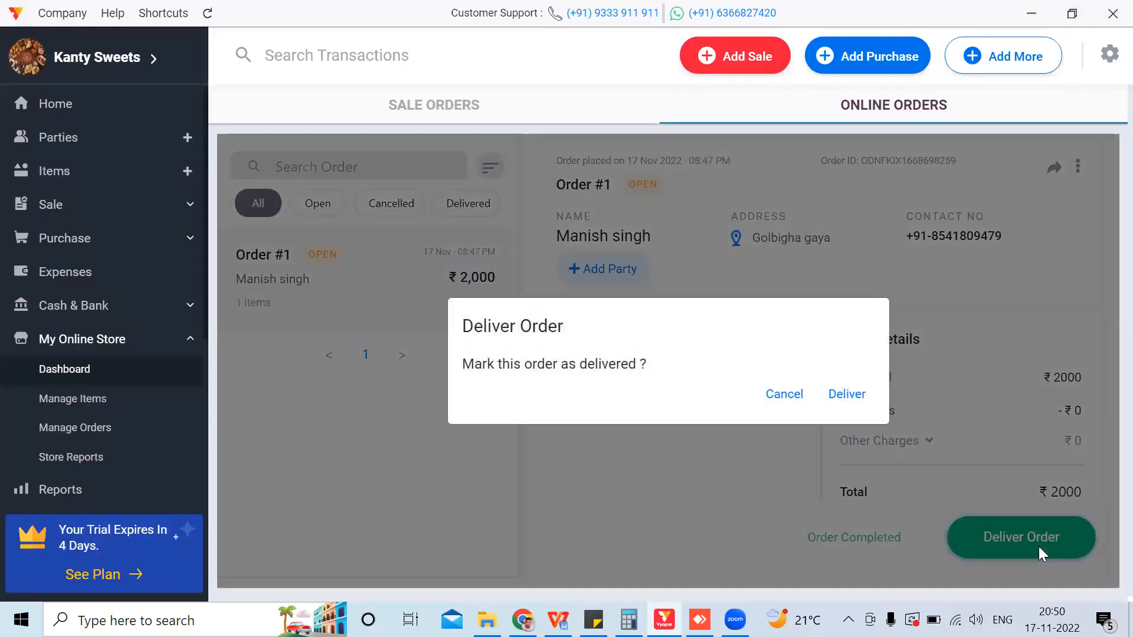
left_click(856, 394)
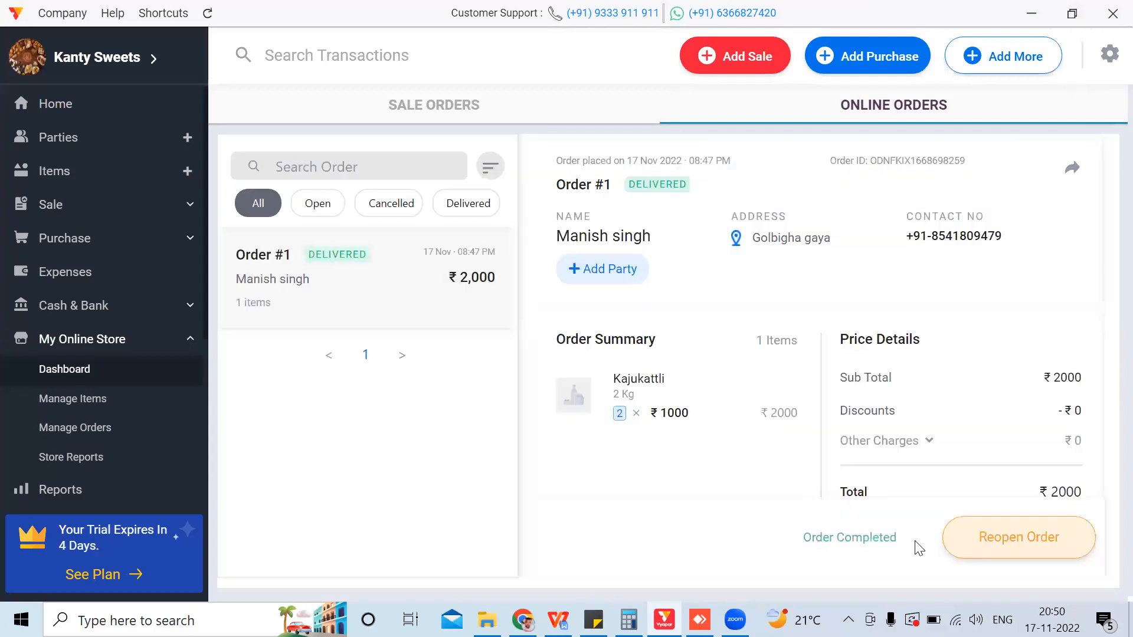
left_click(55, 207)
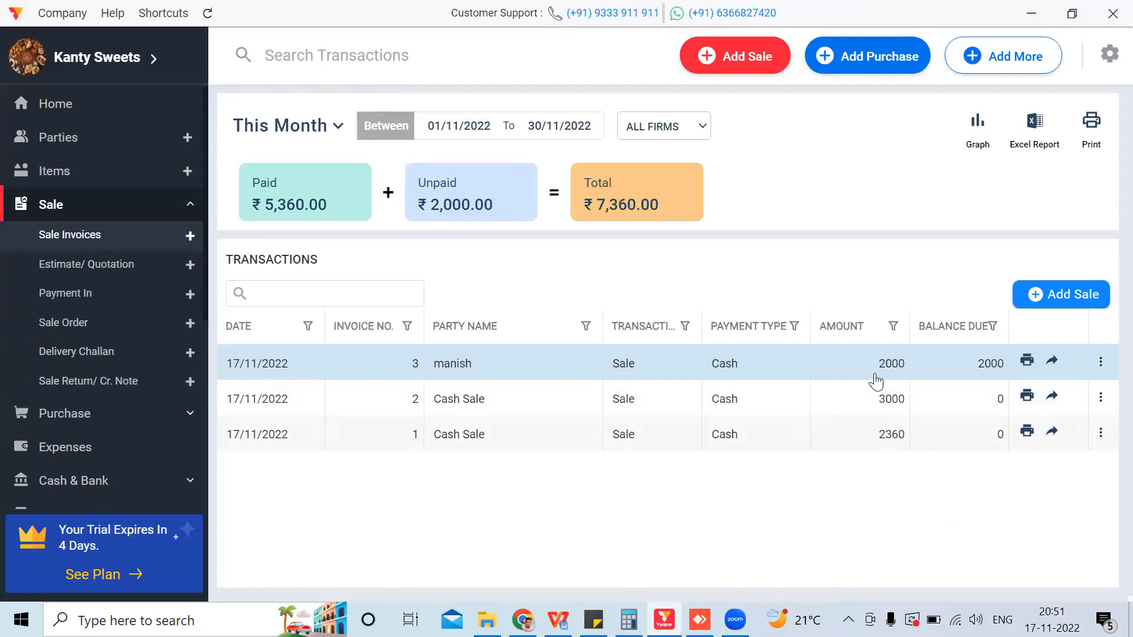
Step: Check Kajukattli stock under Items, dismiss the Manufacturing popup, and open Reports
left_click(56, 180)
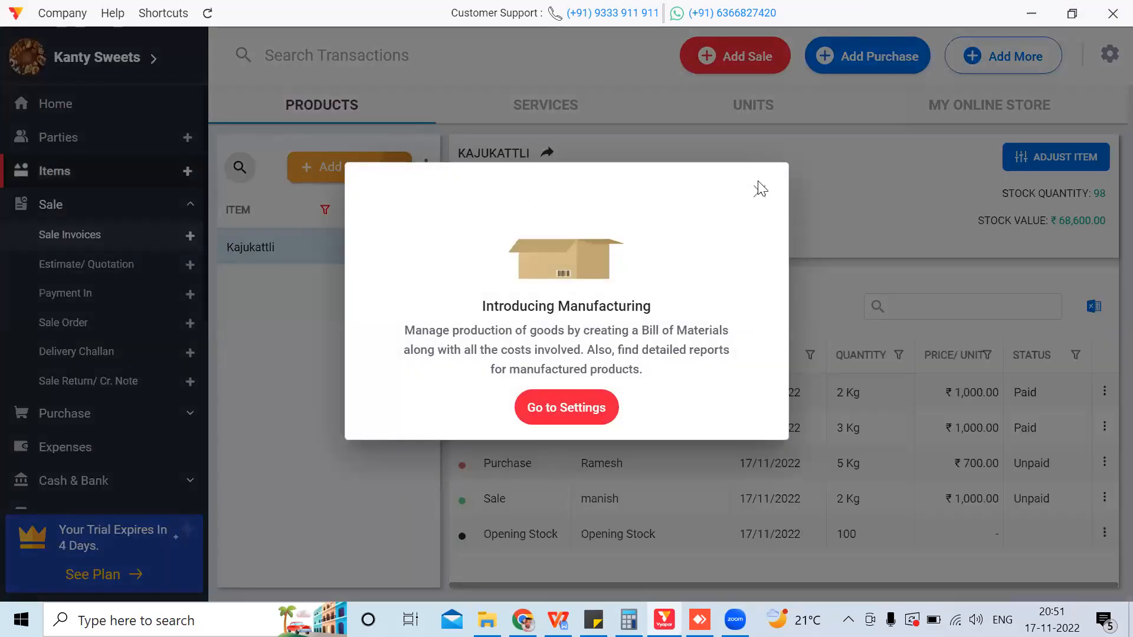
left_click(760, 189)
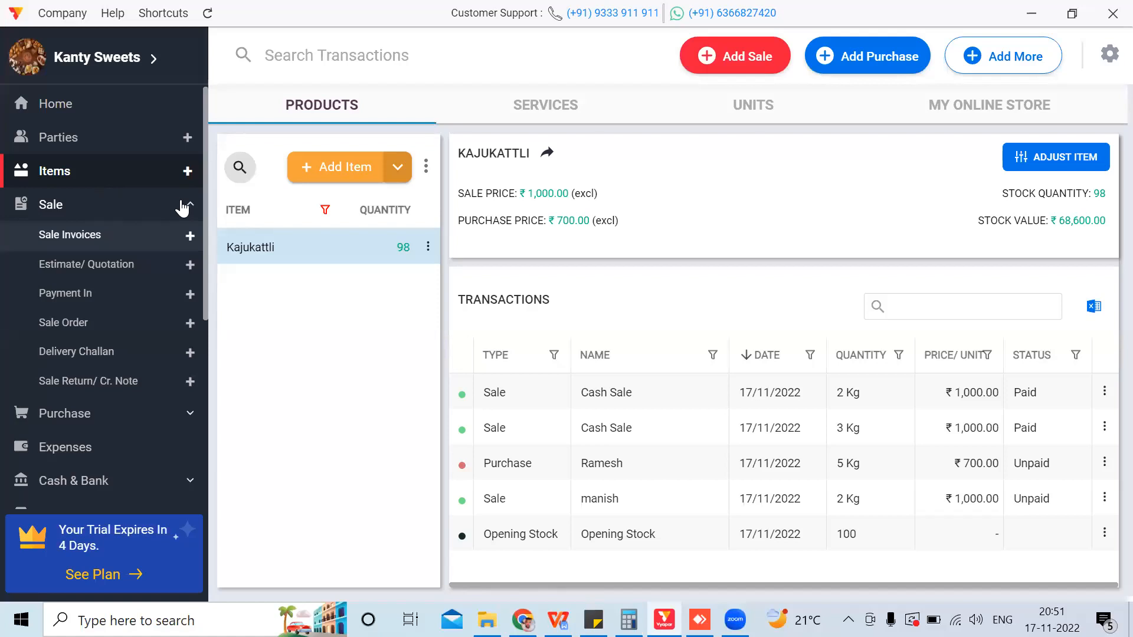
left_click(187, 206)
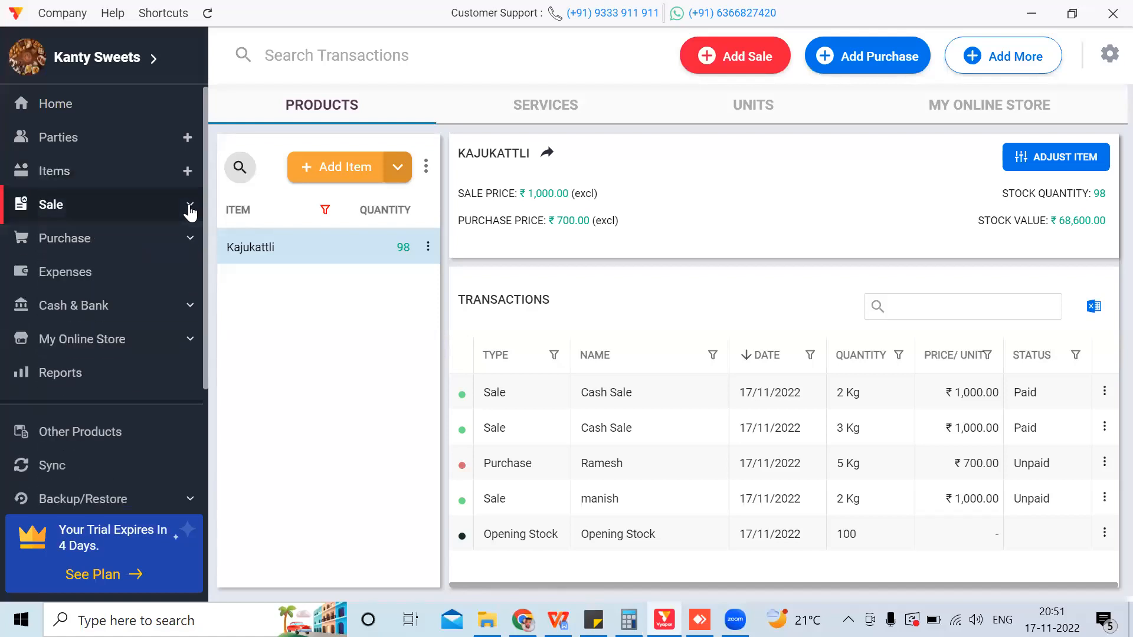
left_click_drag(205, 376, 206, 486)
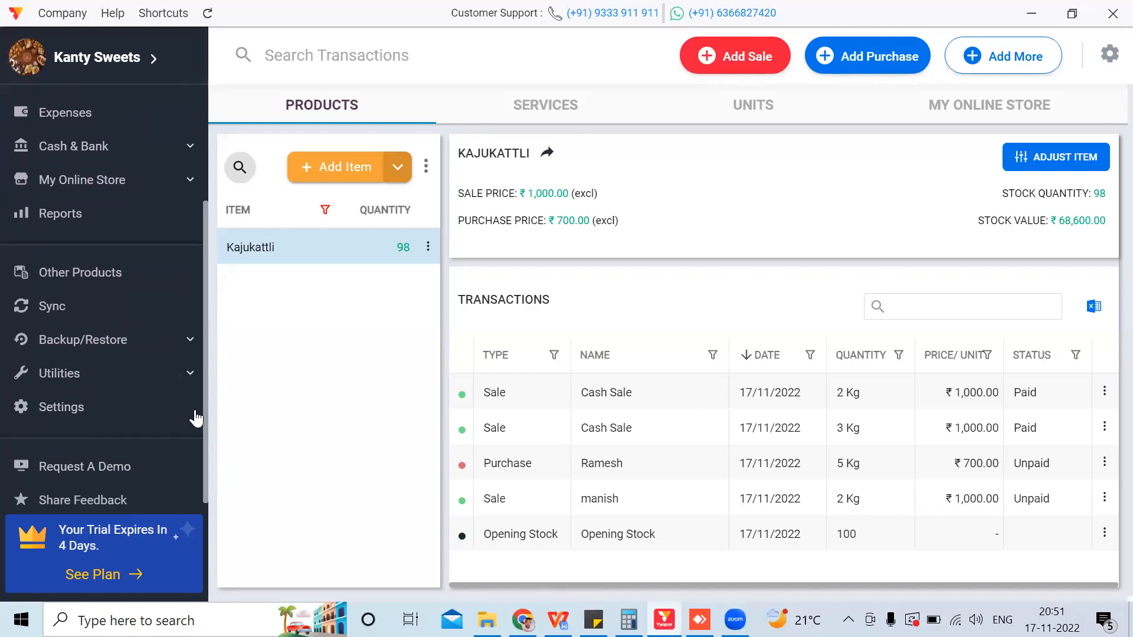
left_click(78, 223)
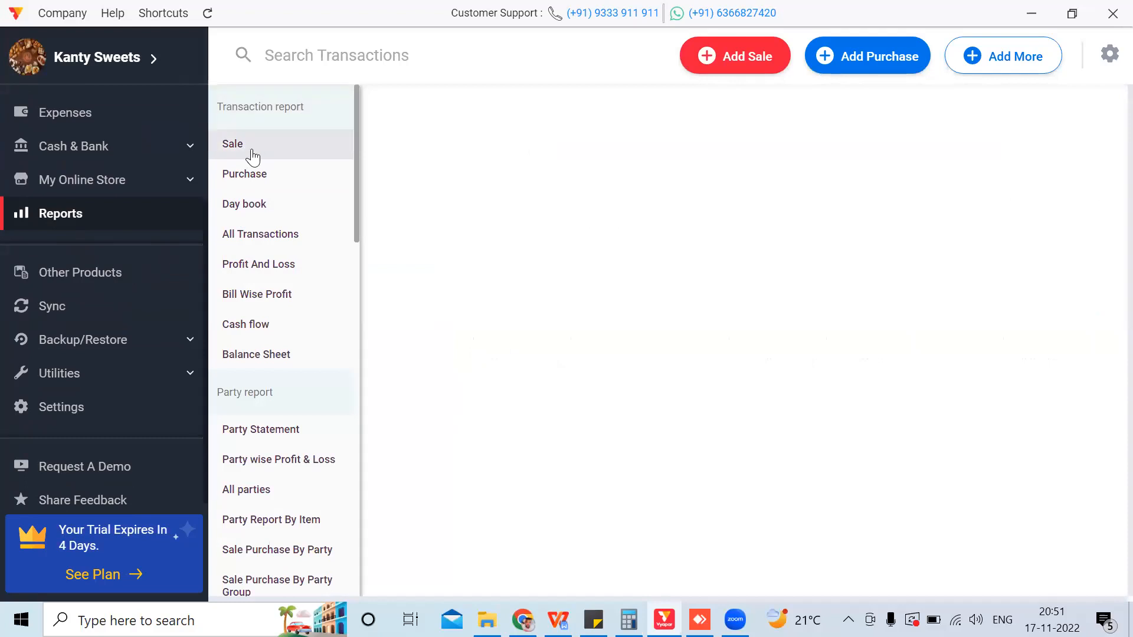
Step: Open the Sale report for This Month covering all firms
left_click(230, 153)
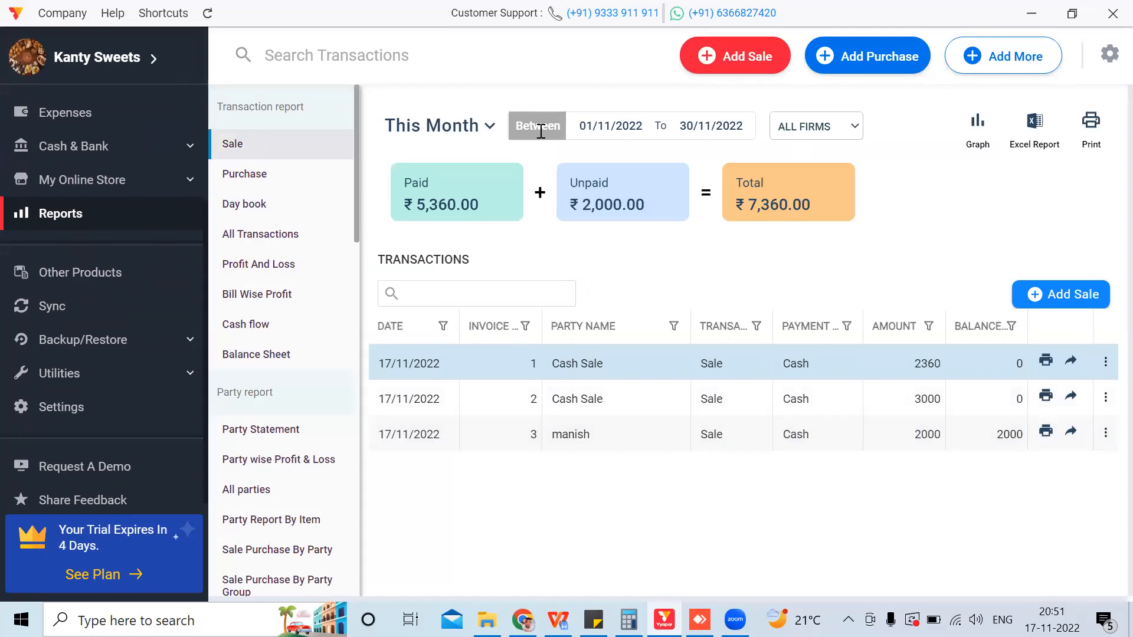
left_click(493, 126)
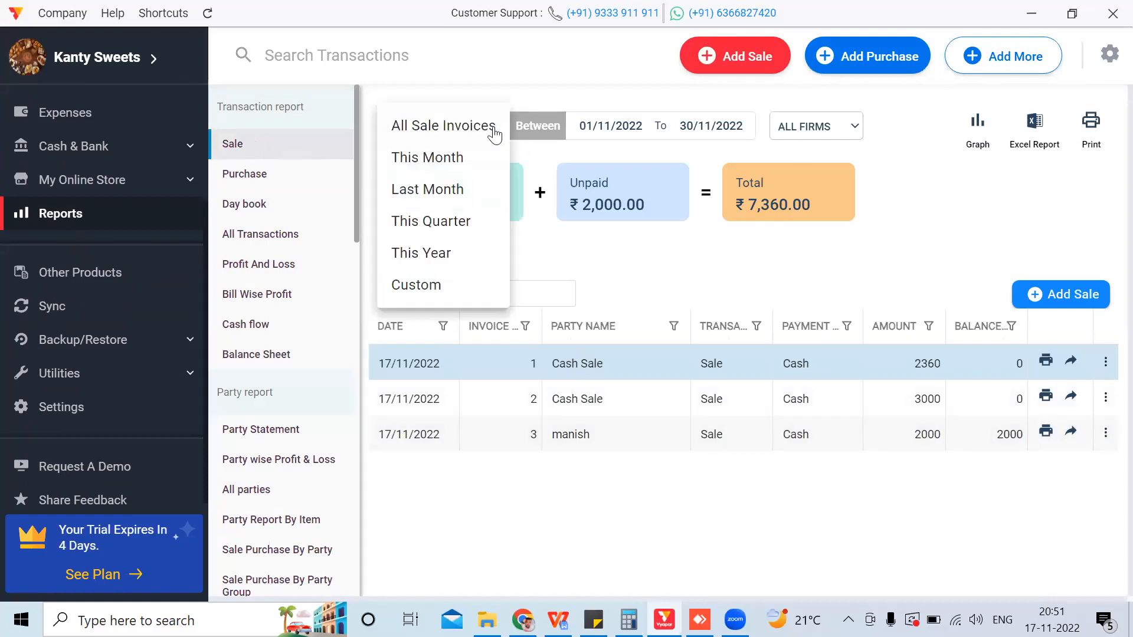
left_click(557, 156)
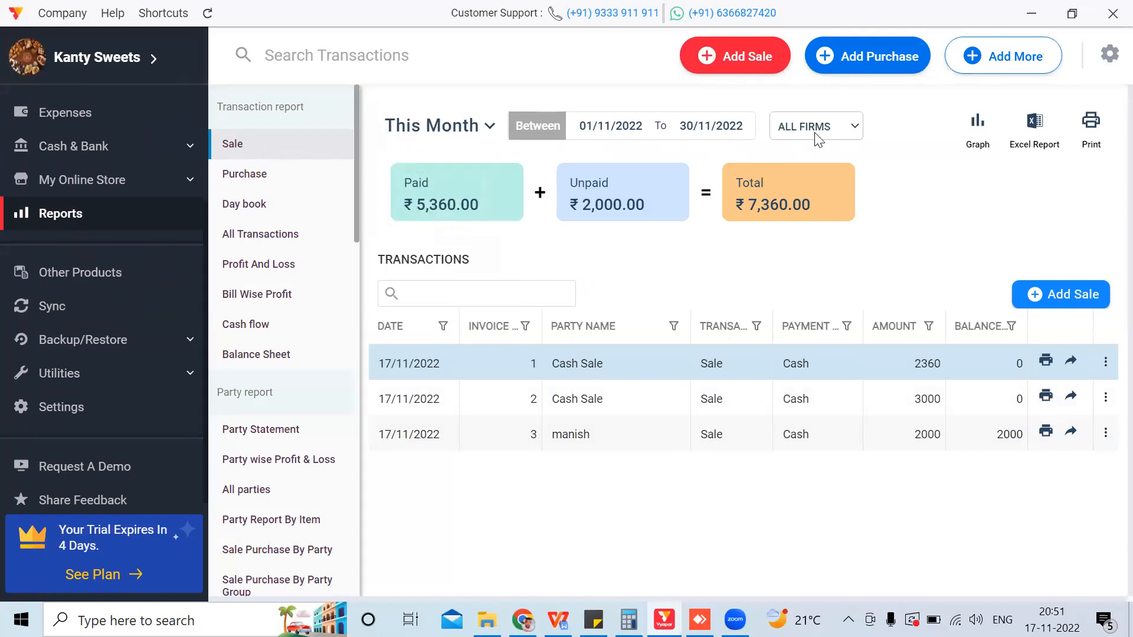
left_click(855, 127)
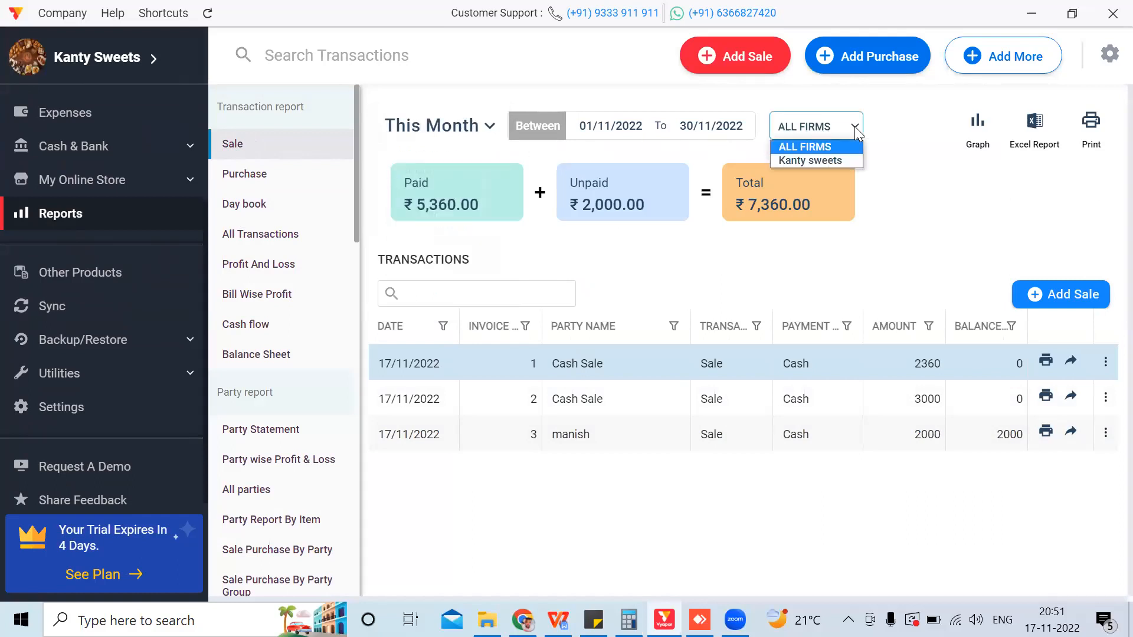
left_click(856, 132)
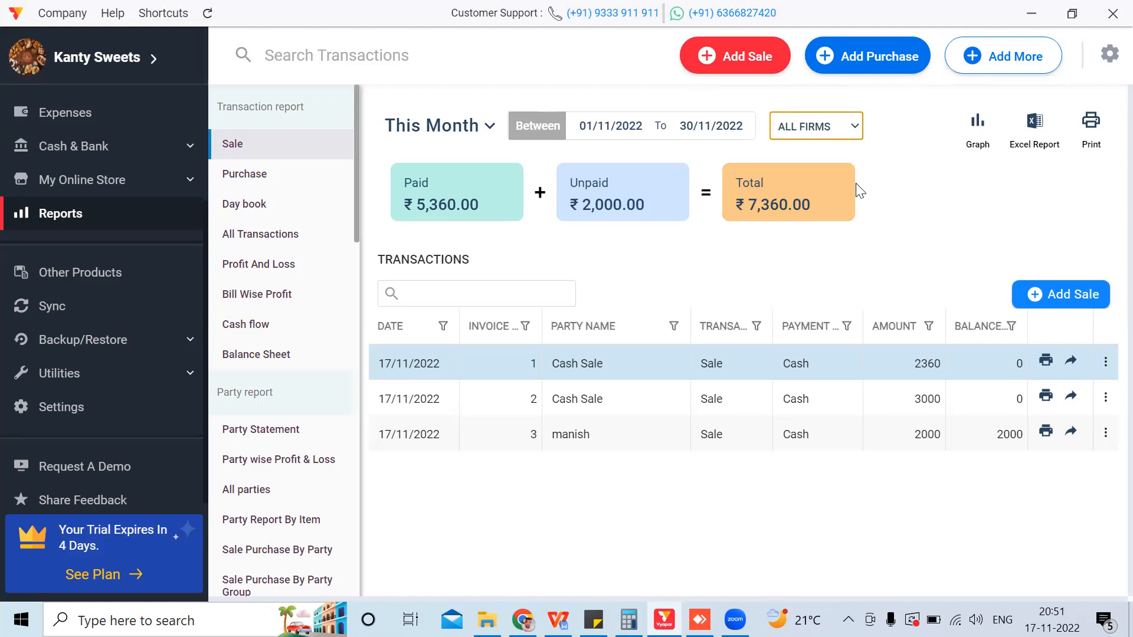
Step: Refresh the Sale report, then view the Purchase report and the 17/11/2022 Day book
left_click(241, 147)
left_click(260, 175)
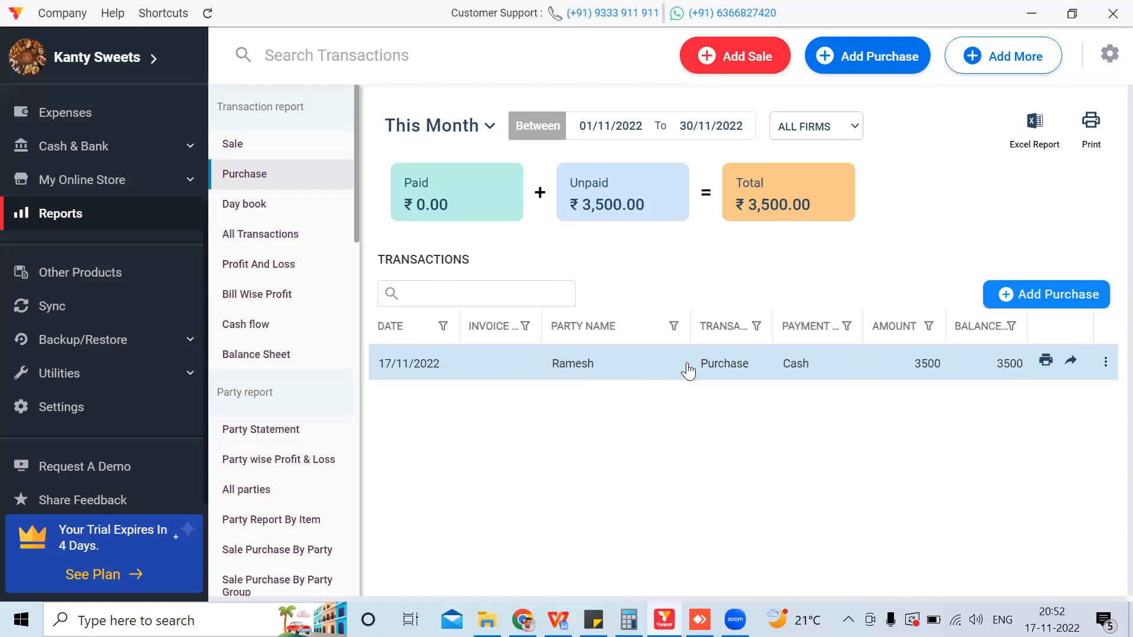
left_click(275, 205)
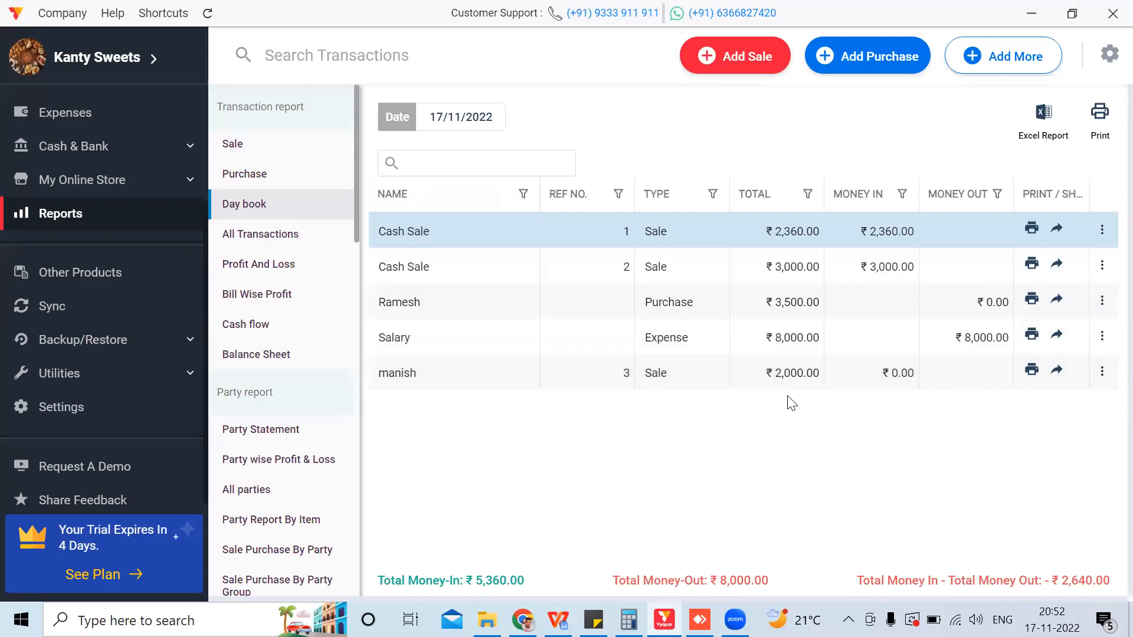
Step: View All Transactions and Profit And Loss, then Invoice #1's ₹600 profit breakdown in Bill Wise Profit
left_click(281, 238)
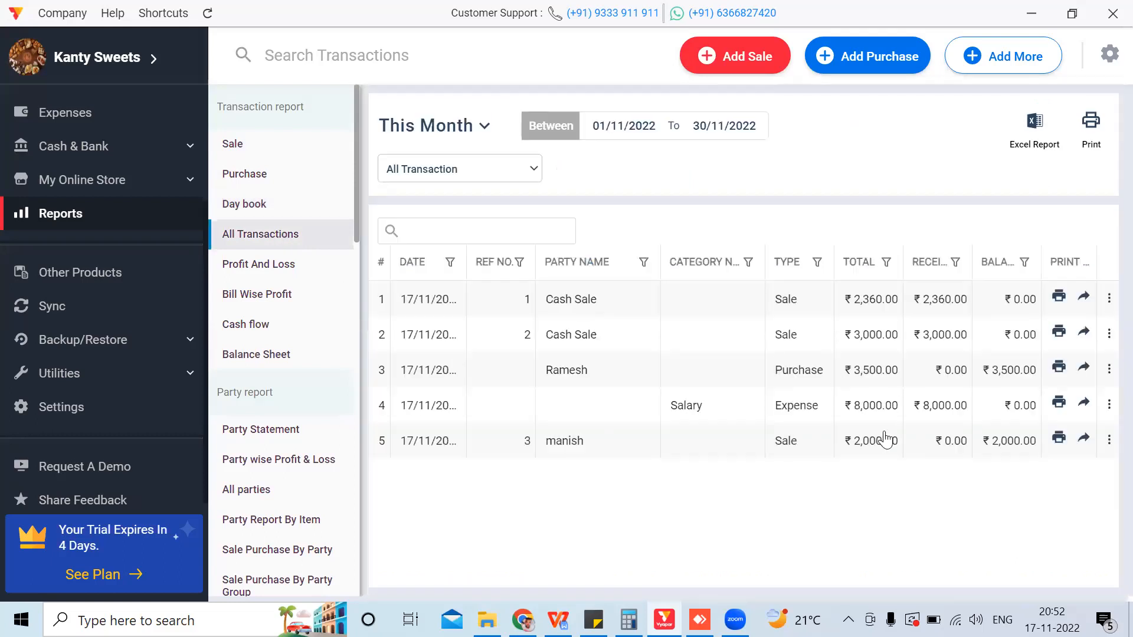
left_click(324, 281)
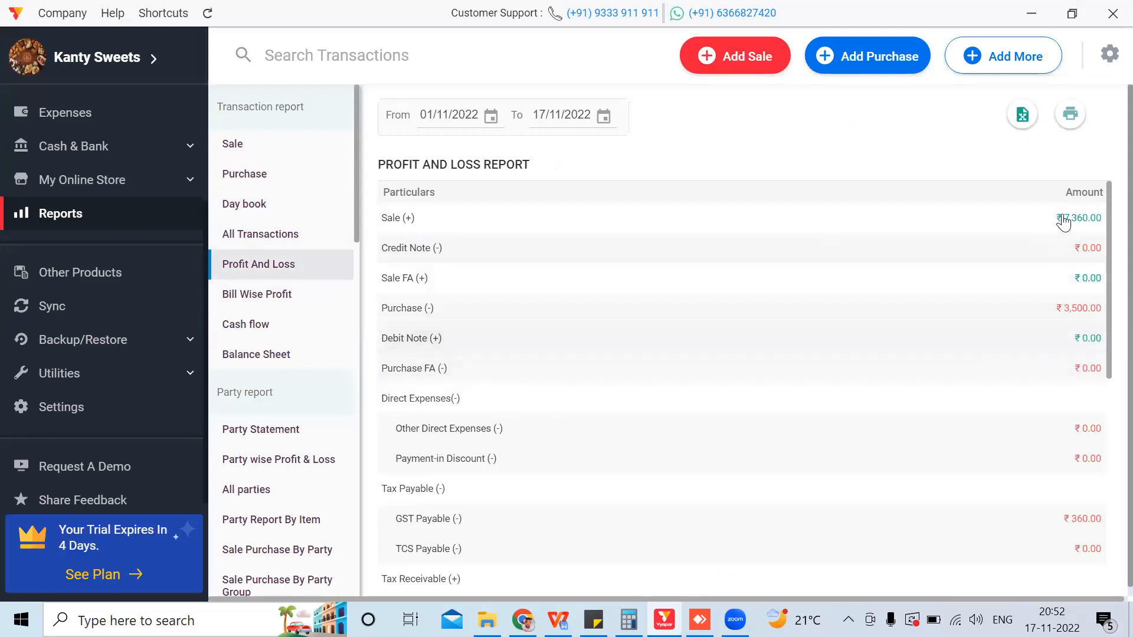
left_click(287, 295)
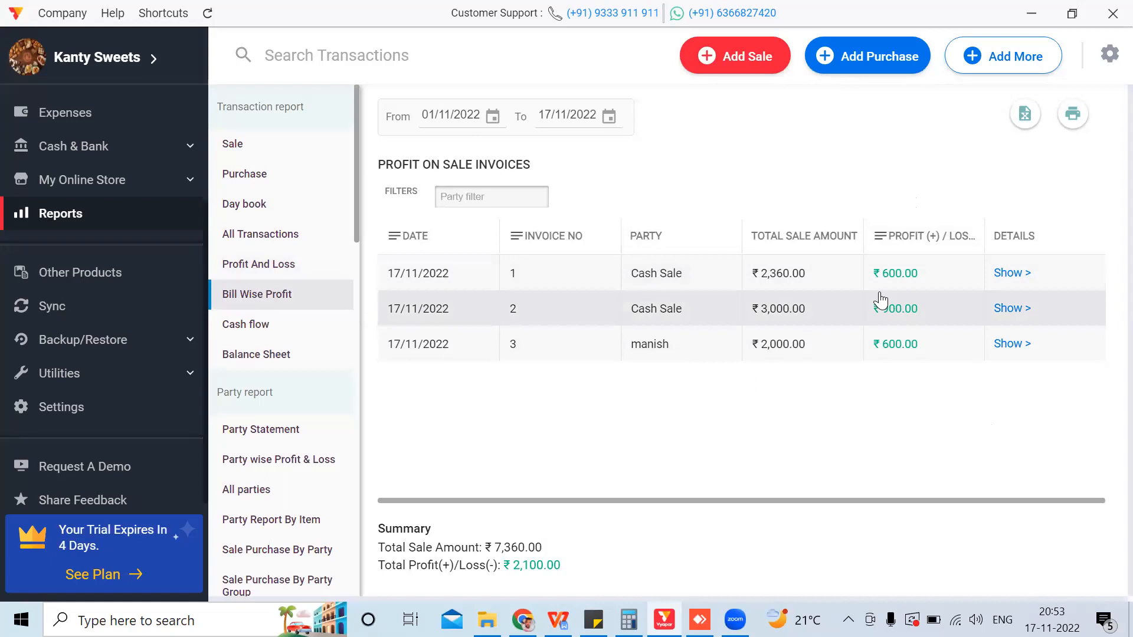
left_click(1025, 272)
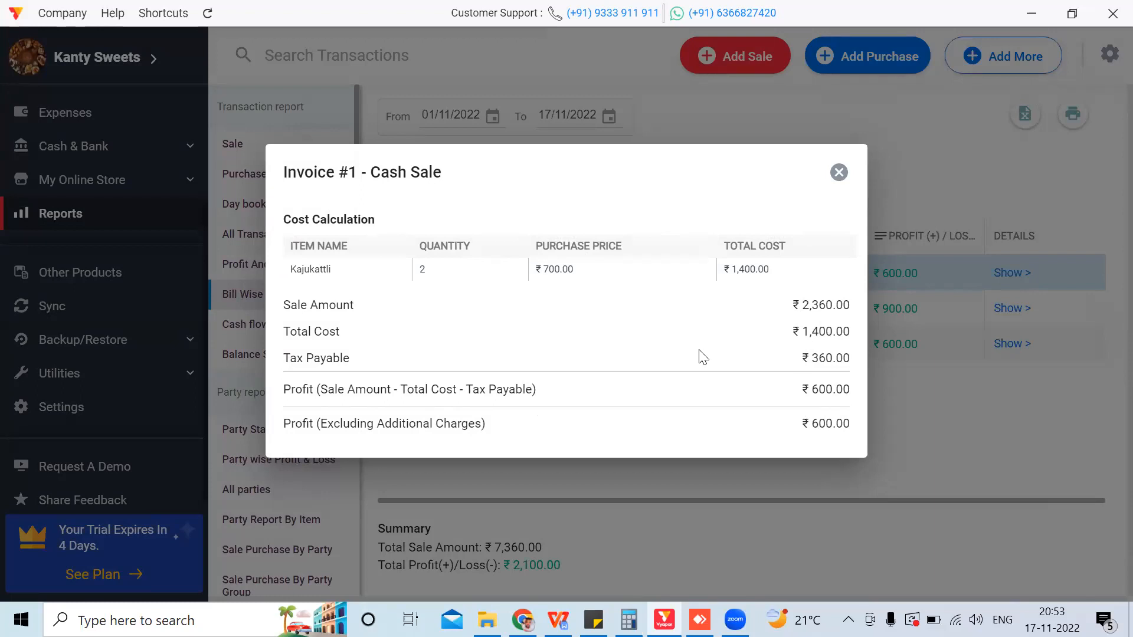
Step: Close the invoice breakdown, glance at Cash flow and Bill Wise Profit, then open the Balance Sheet
left_click(839, 172)
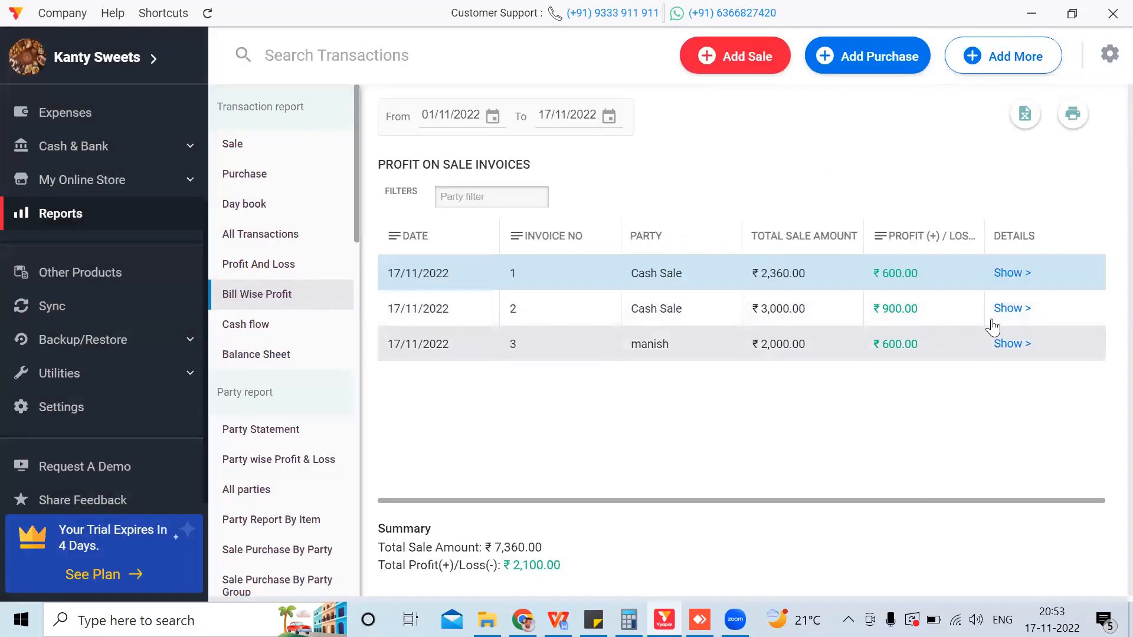
left_click(264, 337)
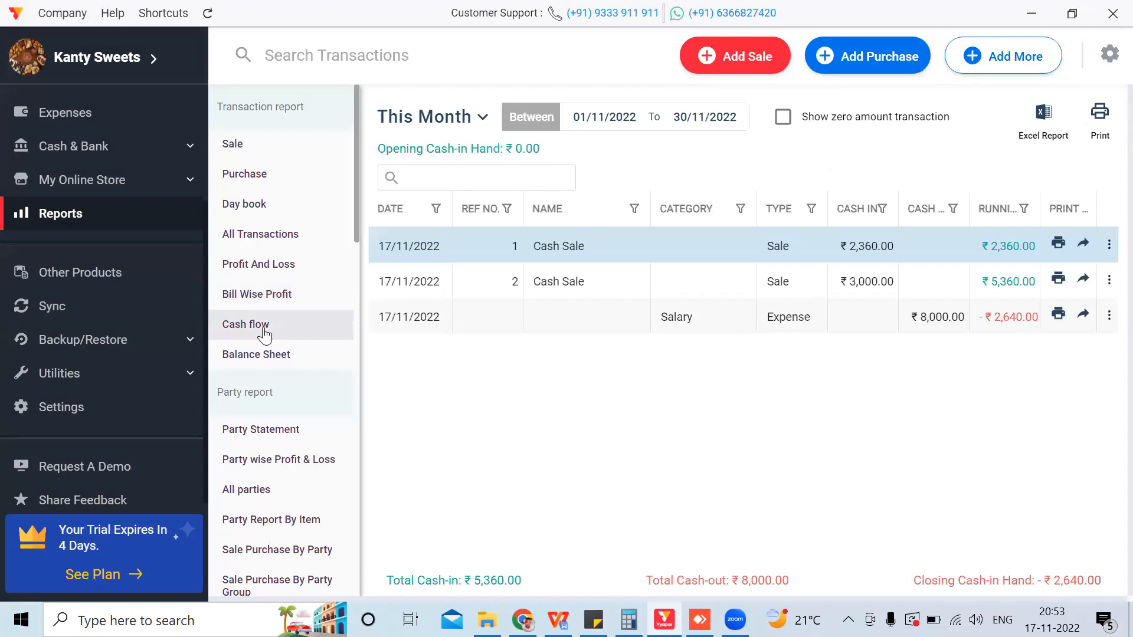
left_click(254, 300)
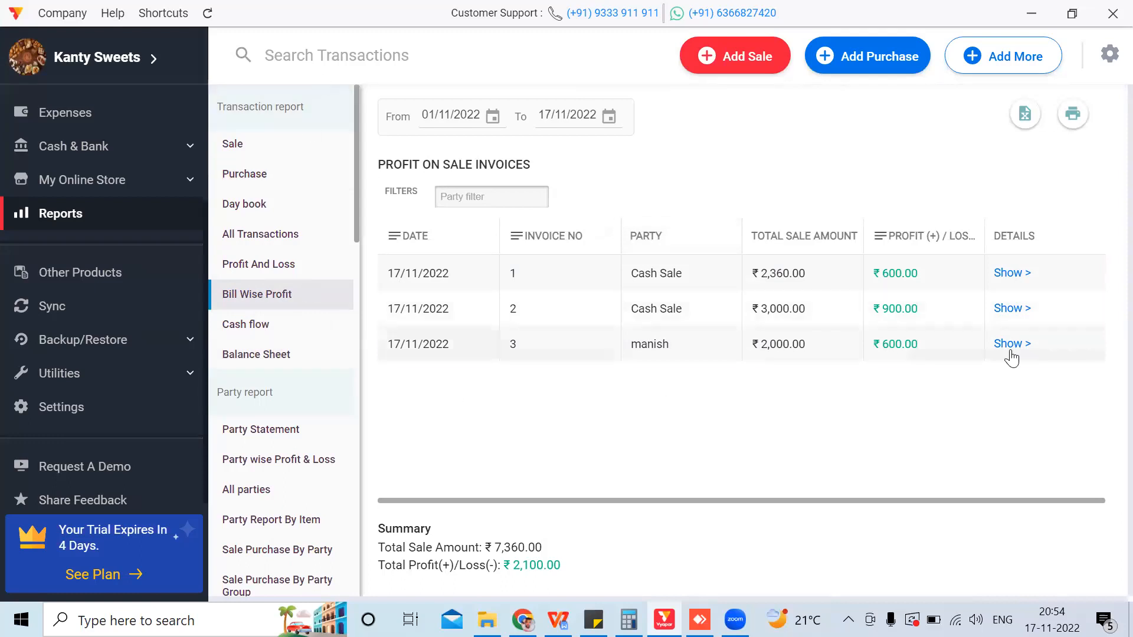
left_click(307, 358)
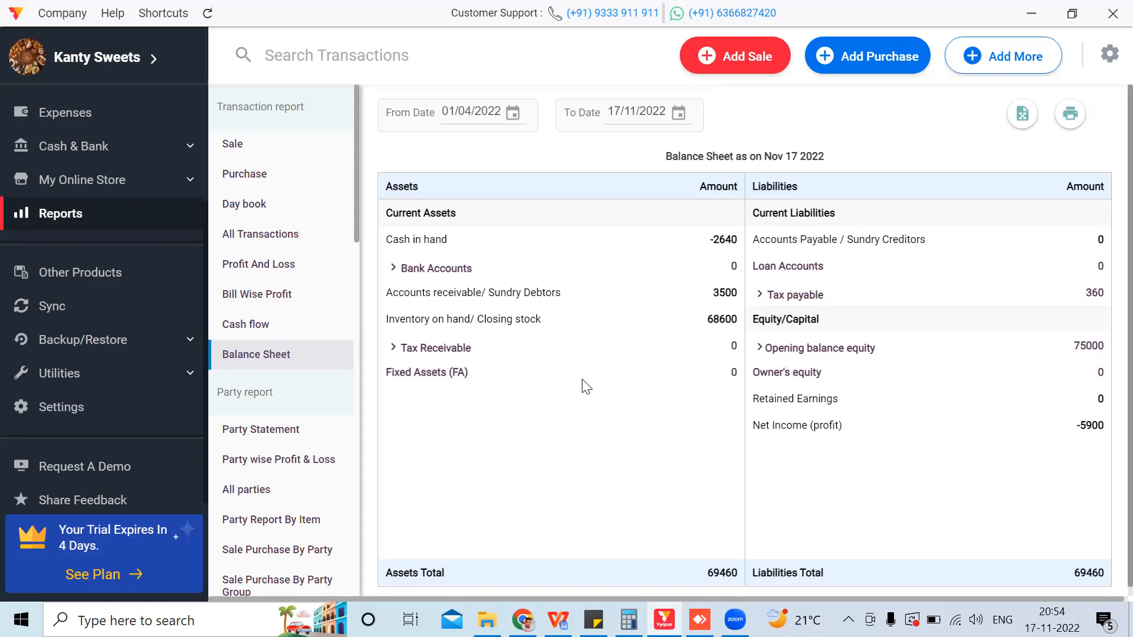
Step: Expand Tax payable and Tax Receivable into GST and TCS, then open Party Statement
left_click(759, 295)
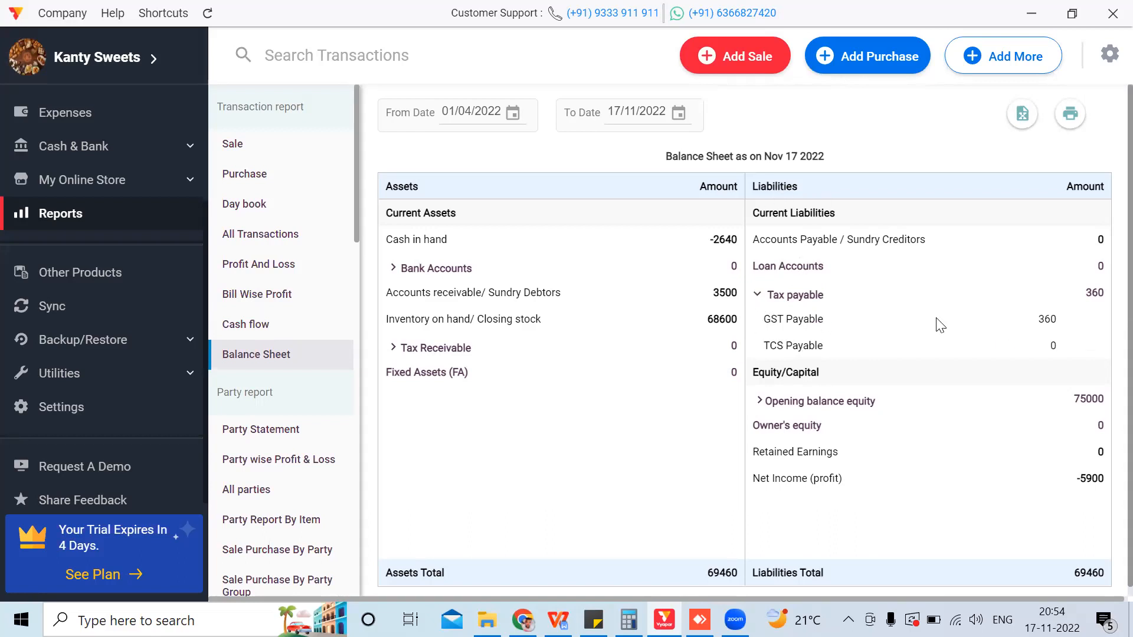
left_click(393, 348)
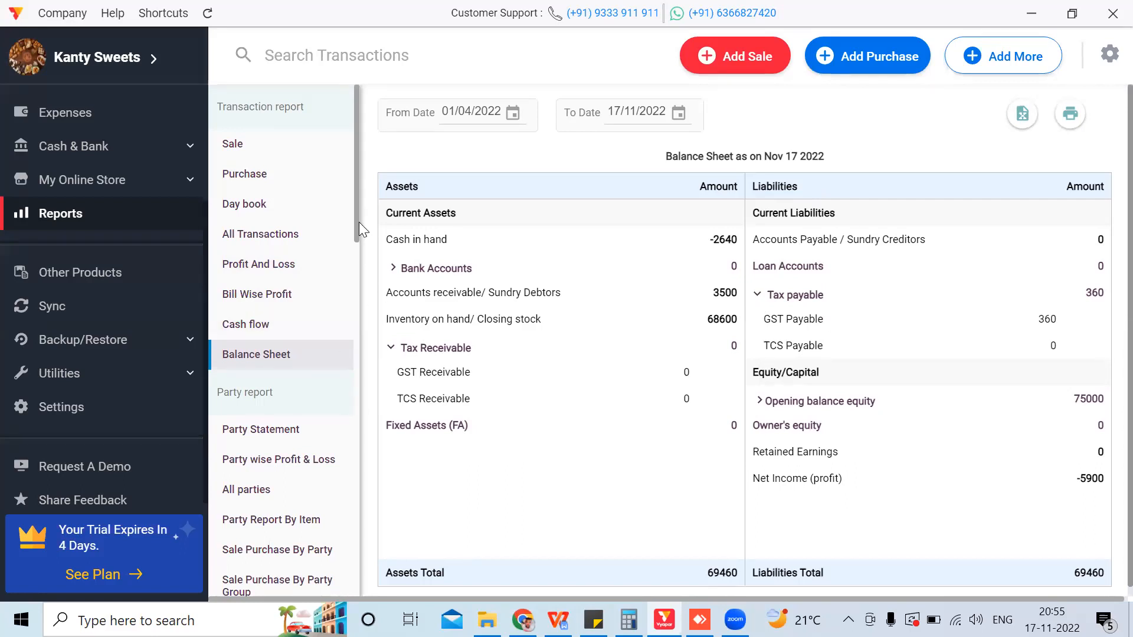
scroll(356, 242, "down", 4)
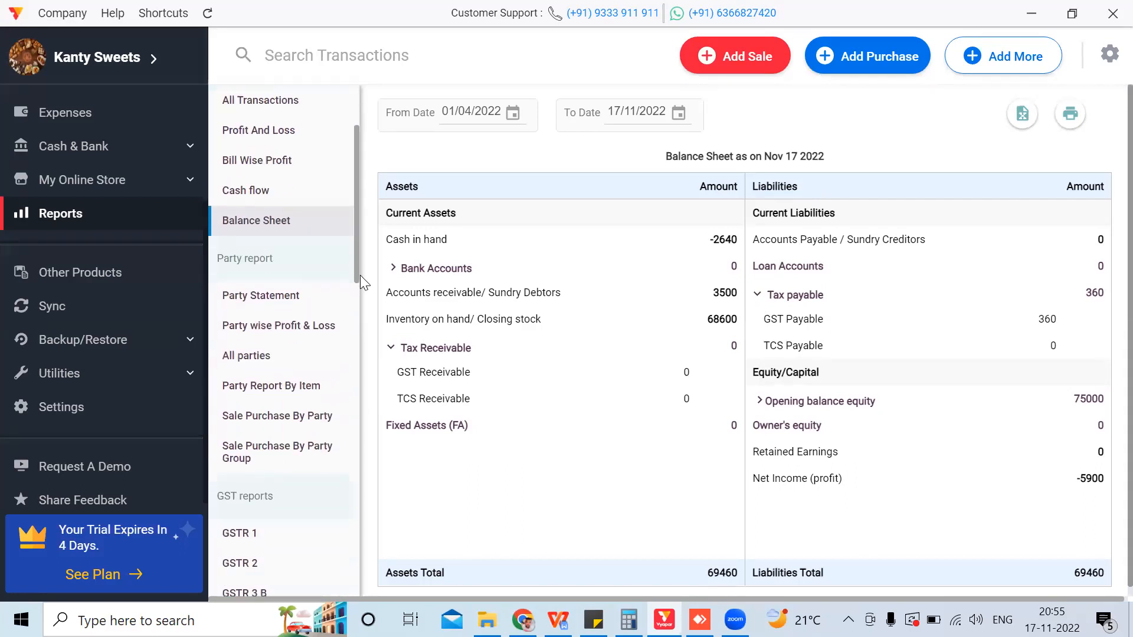
left_click(281, 176)
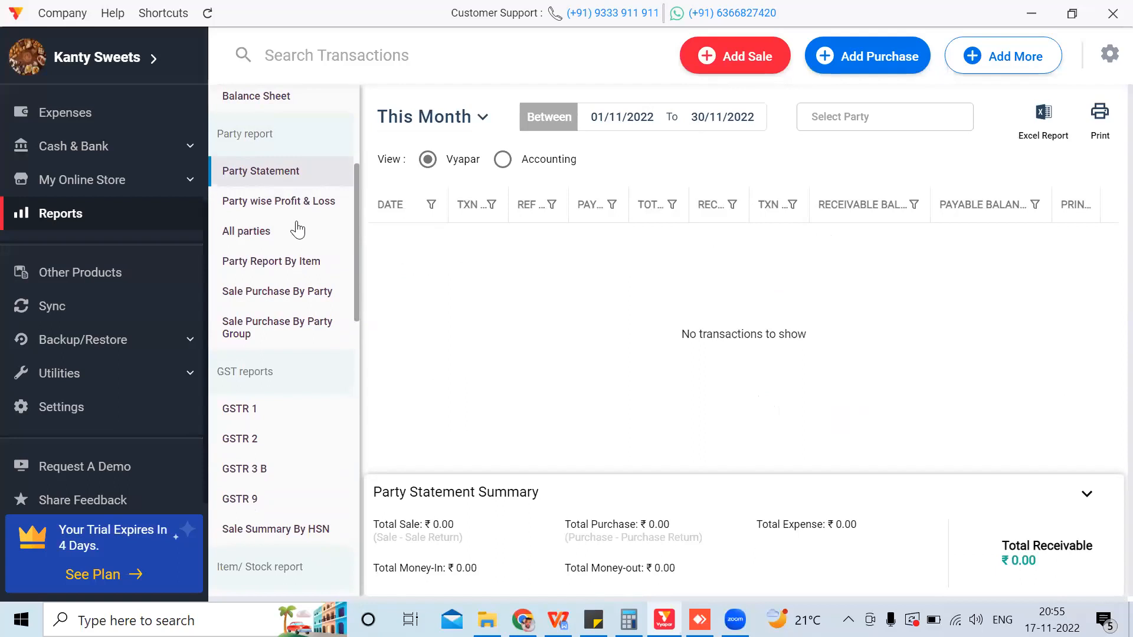
Step: Open Party wise Profit & Loss and All parties, filtering to Receivable after trying Payable
left_click(273, 202)
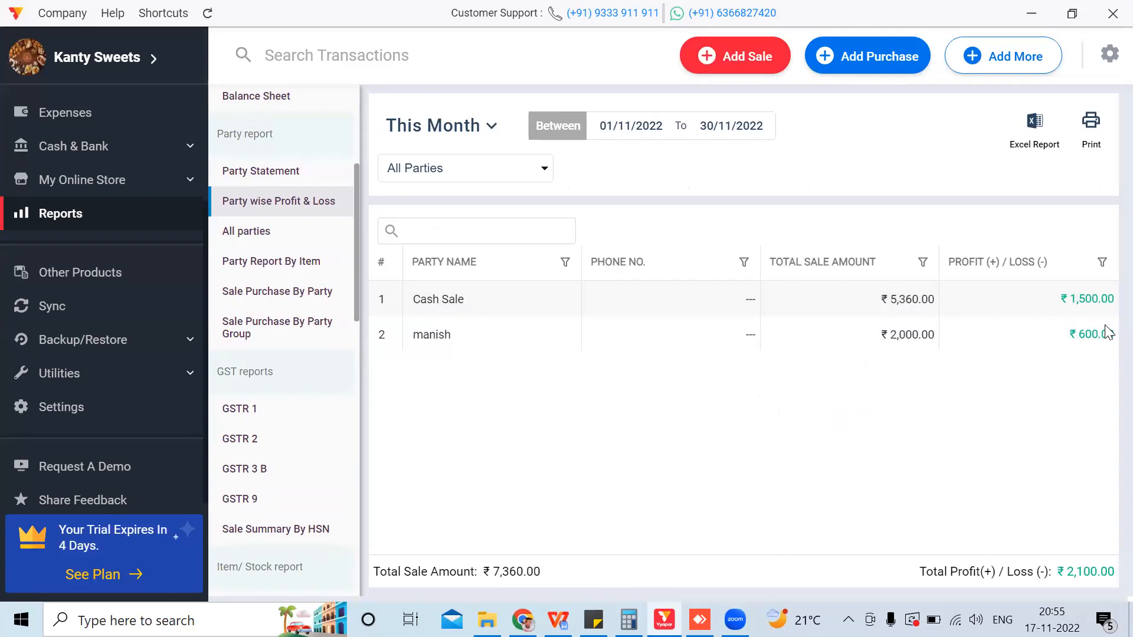
left_click(288, 233)
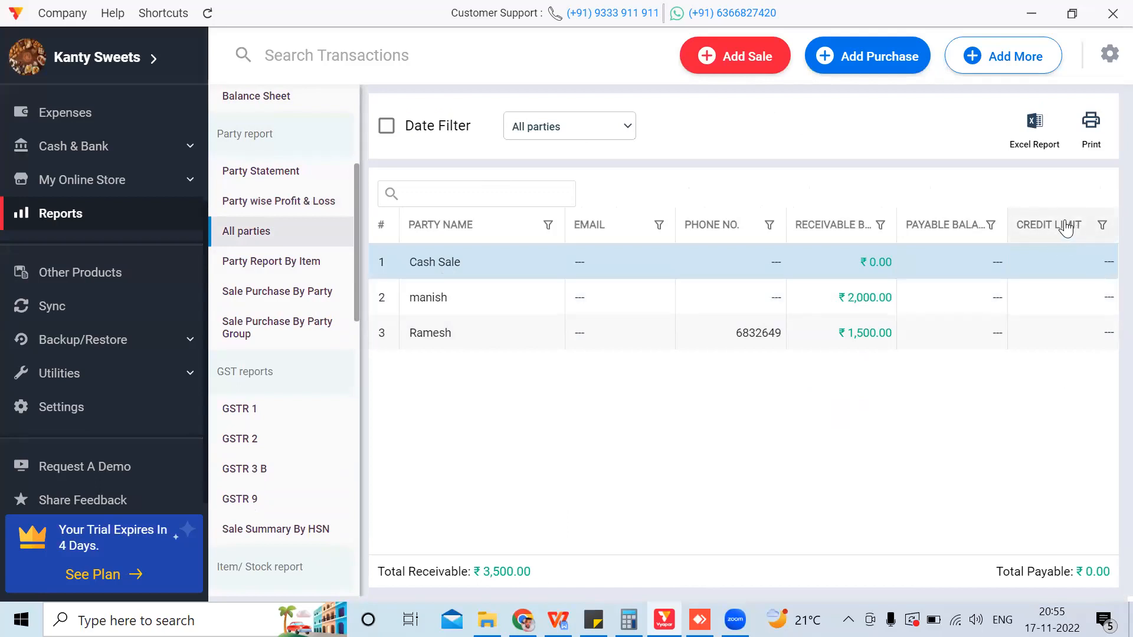
left_click(610, 125)
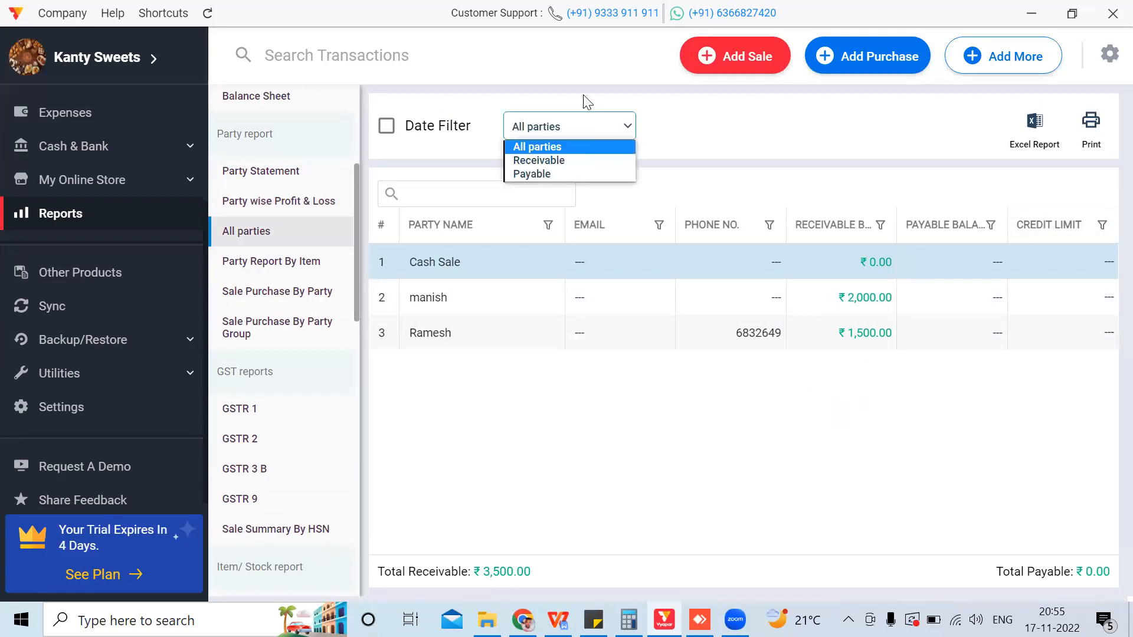
left_click(568, 160)
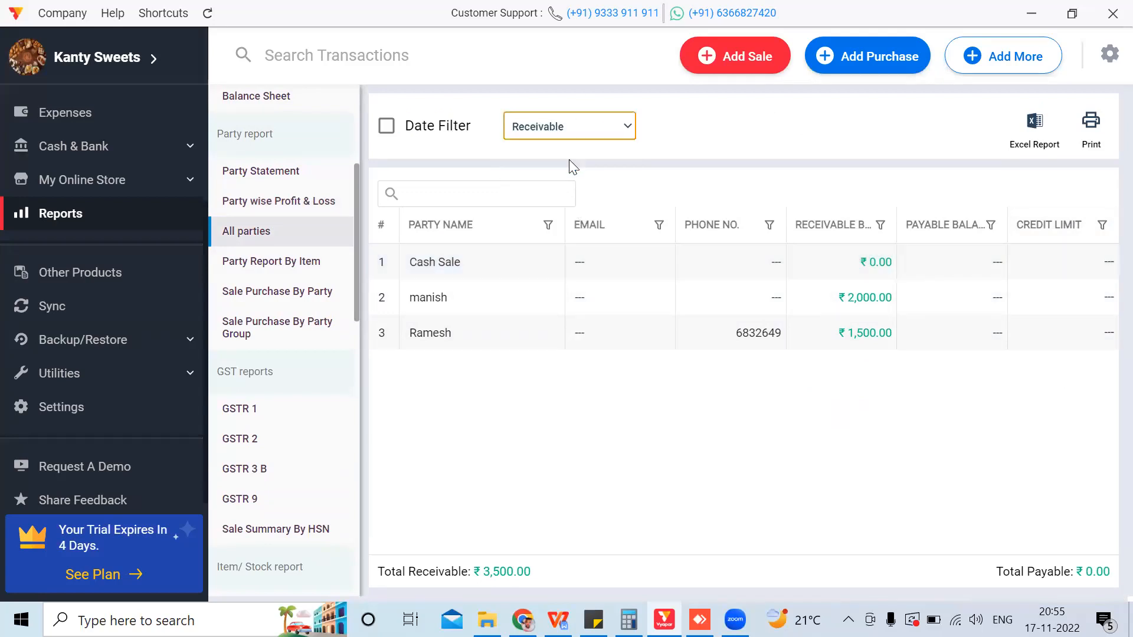
left_click(551, 134)
left_click(555, 173)
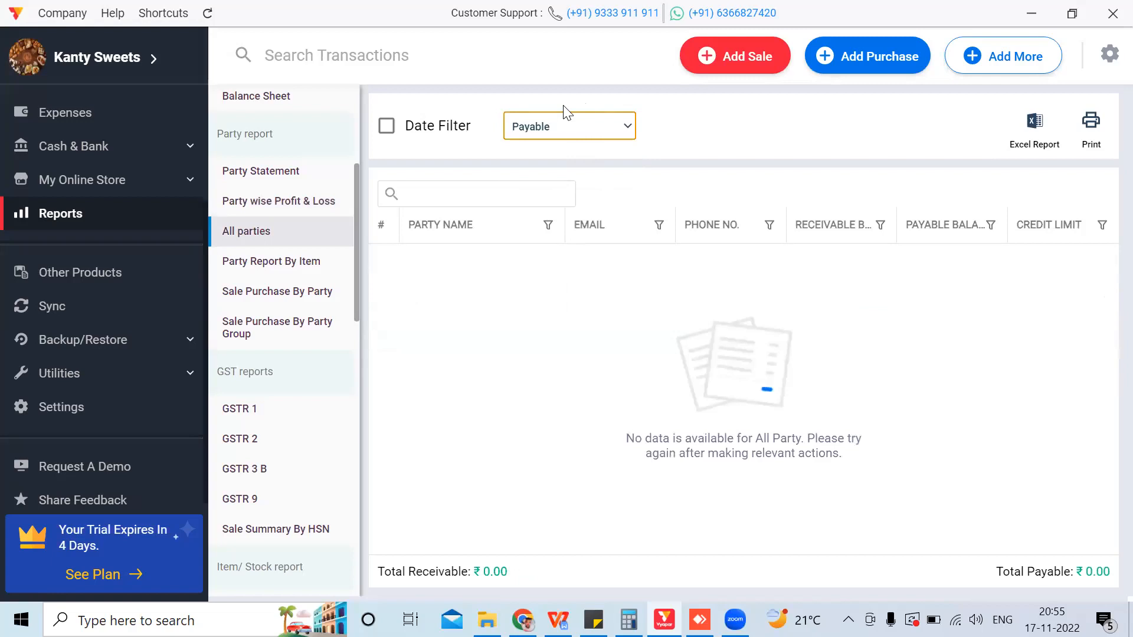
left_click(568, 128)
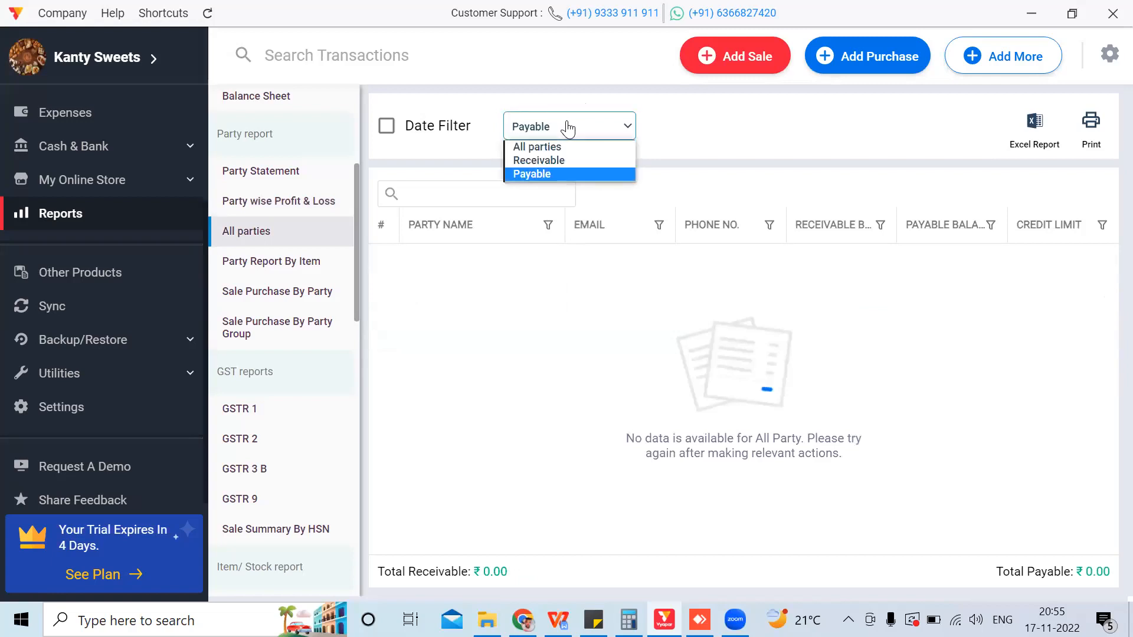
left_click(561, 160)
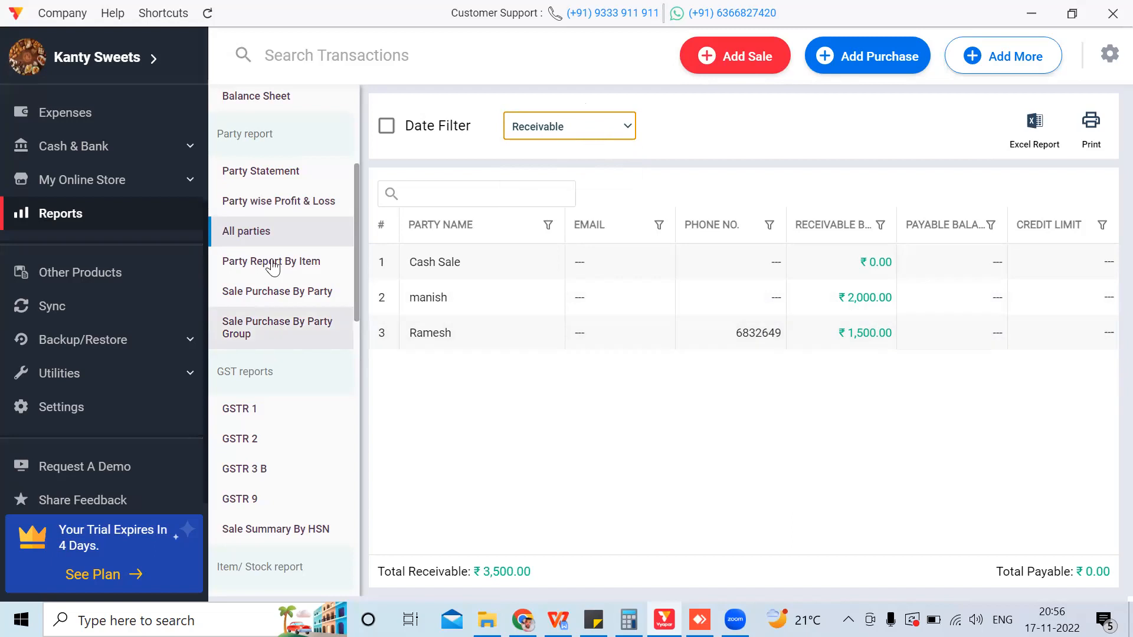
Step: Open the Stock Summary showing Kajukattli with 98 in stock worth ₹68,600
left_click_drag(355, 259, 359, 287)
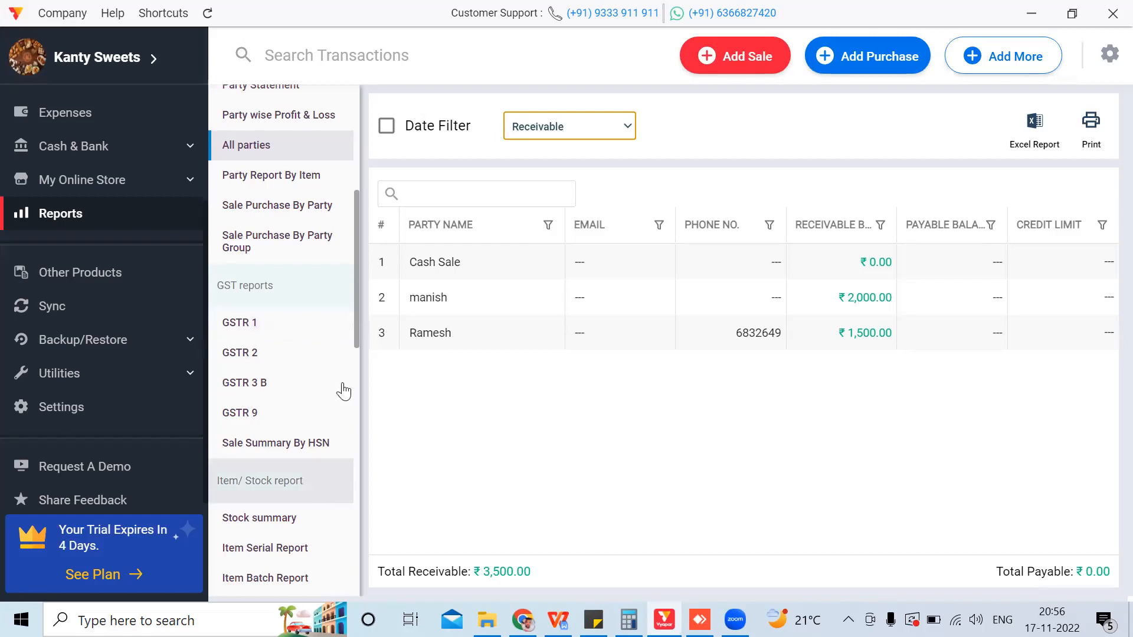
left_click_drag(357, 327, 361, 402)
left_click(286, 267)
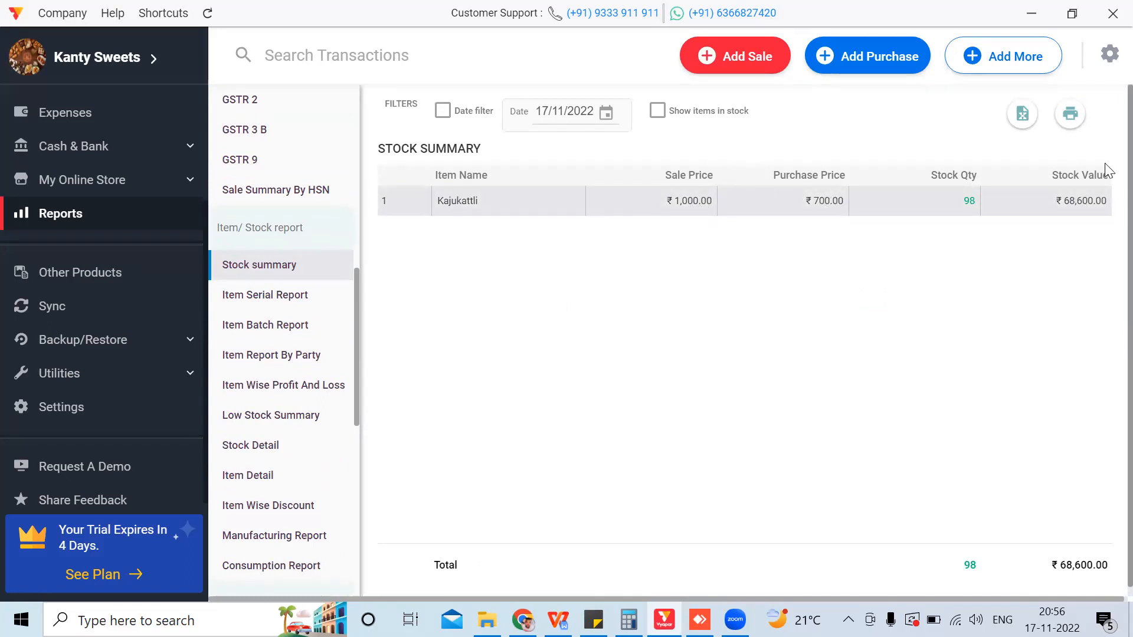
Step: View the Item Serial Report and the Bank Statement report
left_click(276, 307)
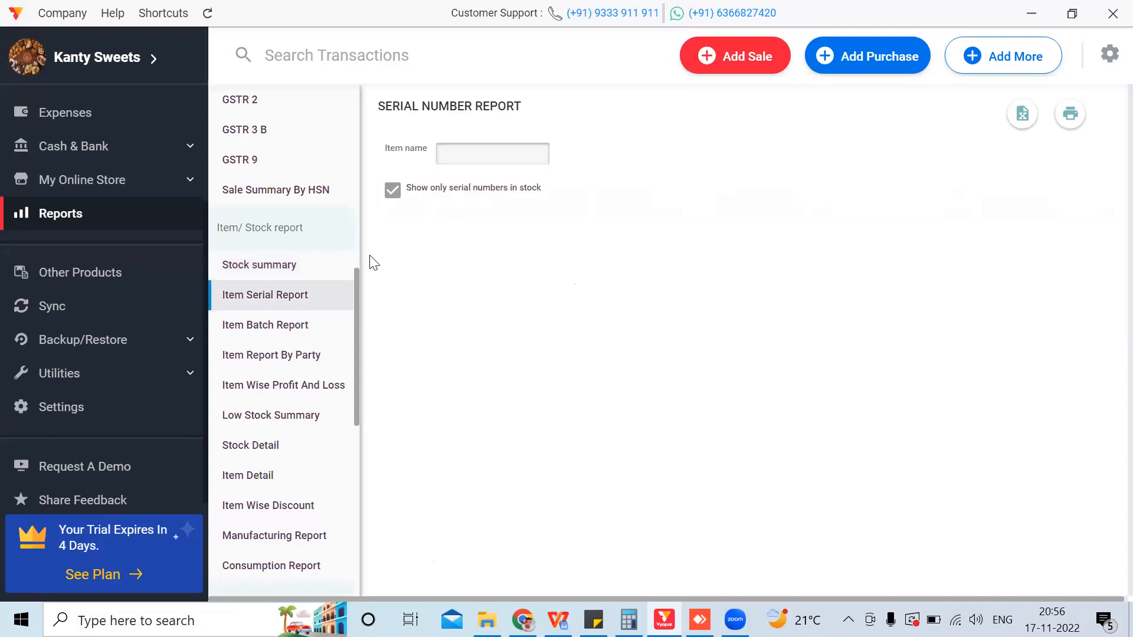
left_click_drag(357, 292, 357, 398)
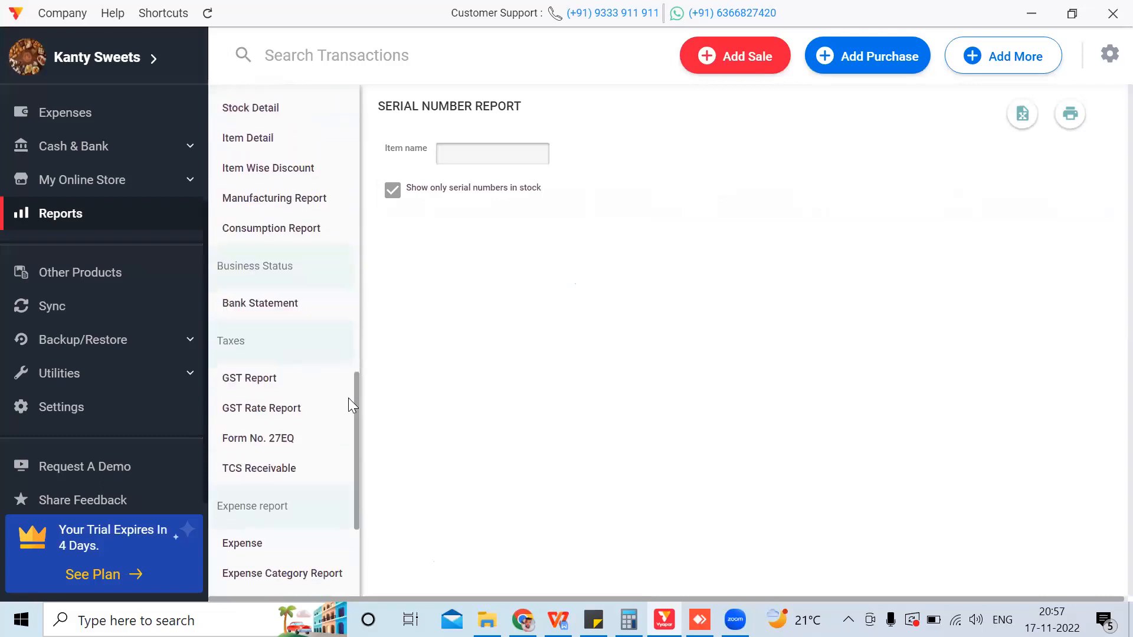
left_click(266, 312)
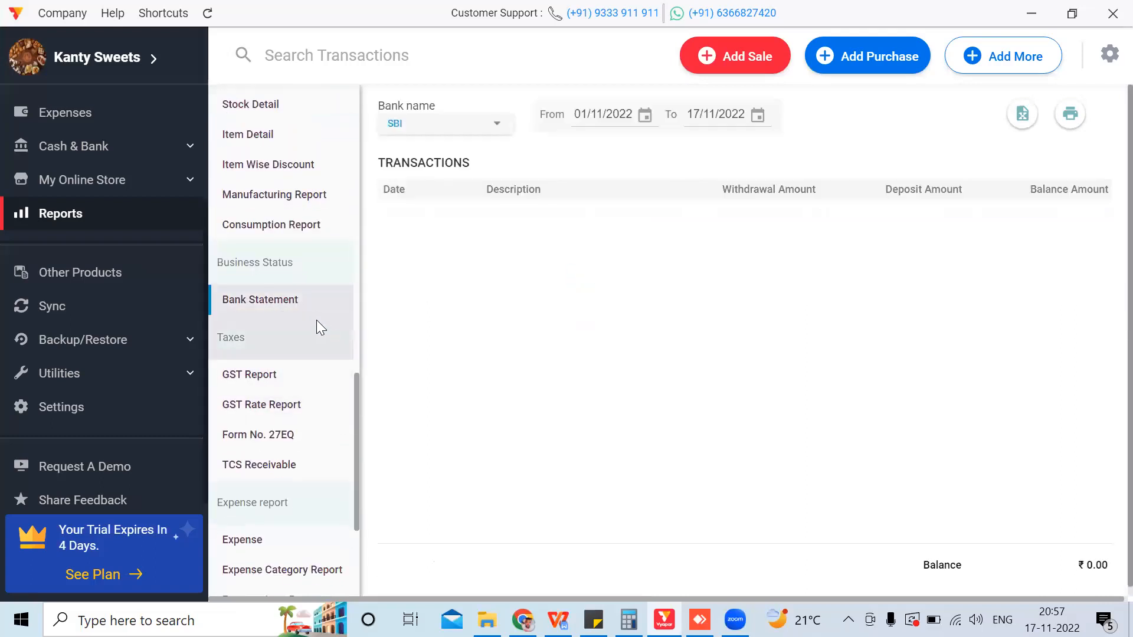
Step: Open this month's Expense report with the 8000 cash salary, then the Barcode Generator utility
left_click_drag(358, 394, 358, 466)
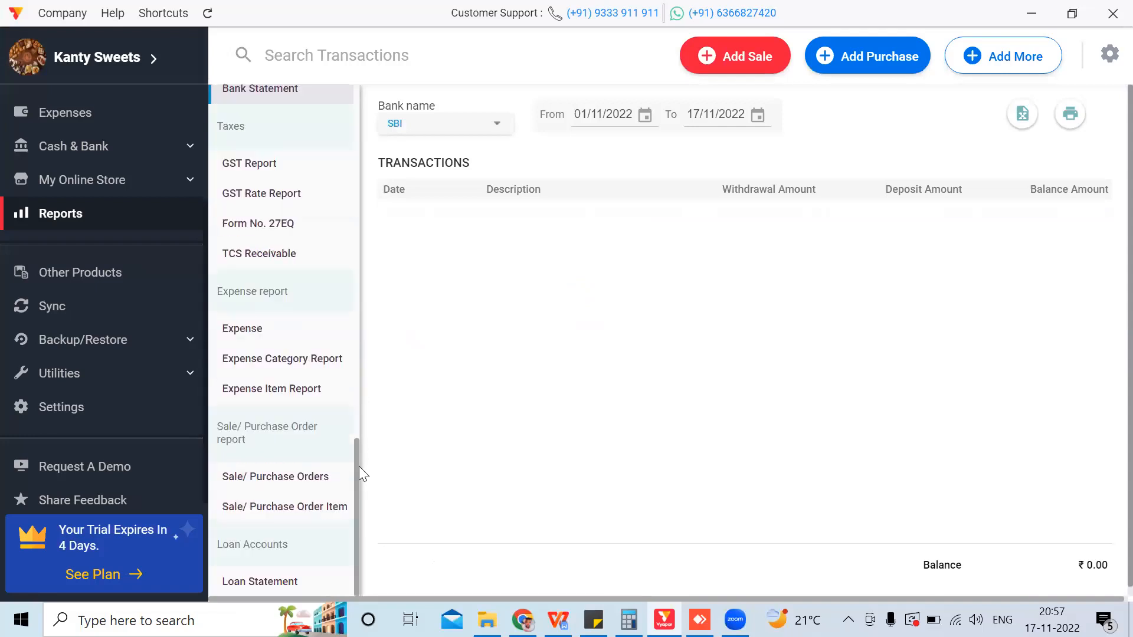
left_click(271, 329)
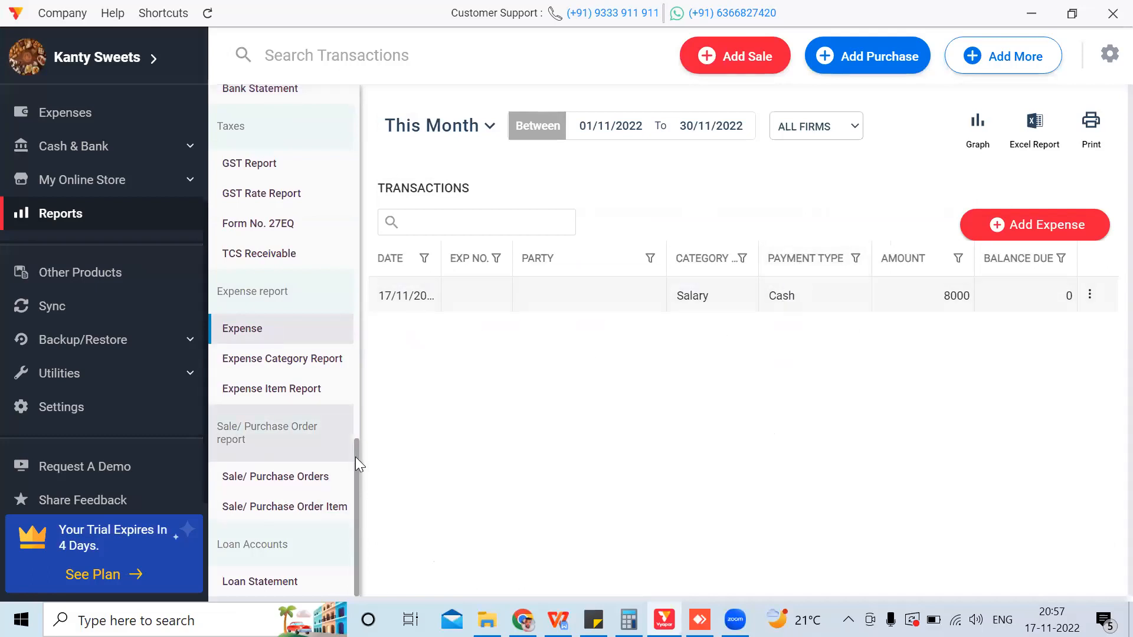
scroll(353, 426, "up", 2)
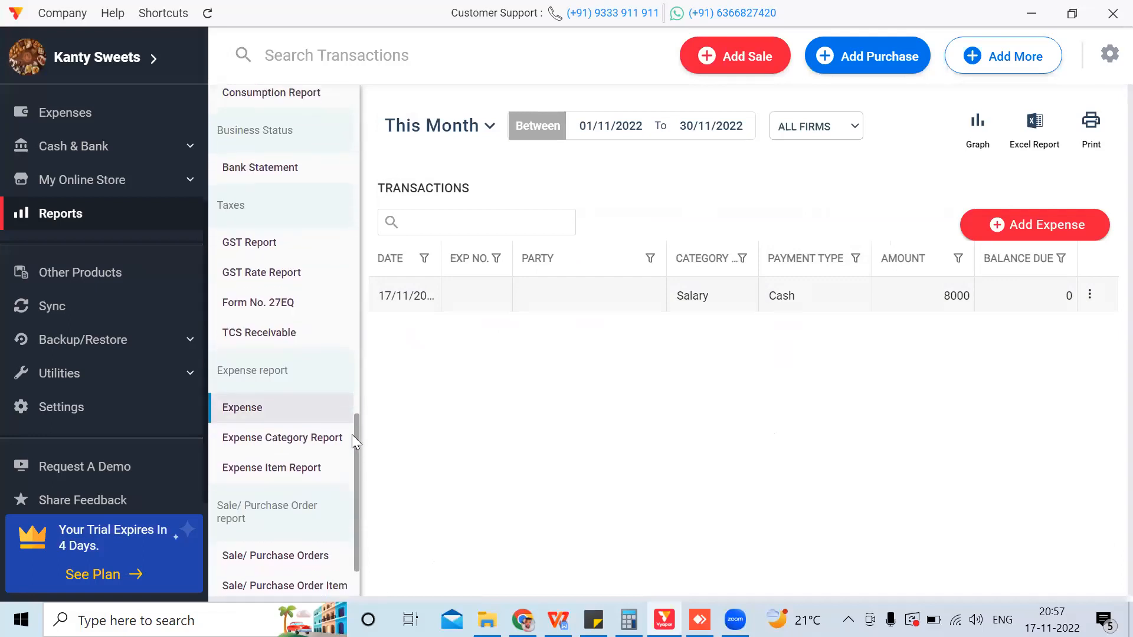
scroll(353, 441, "down", 2)
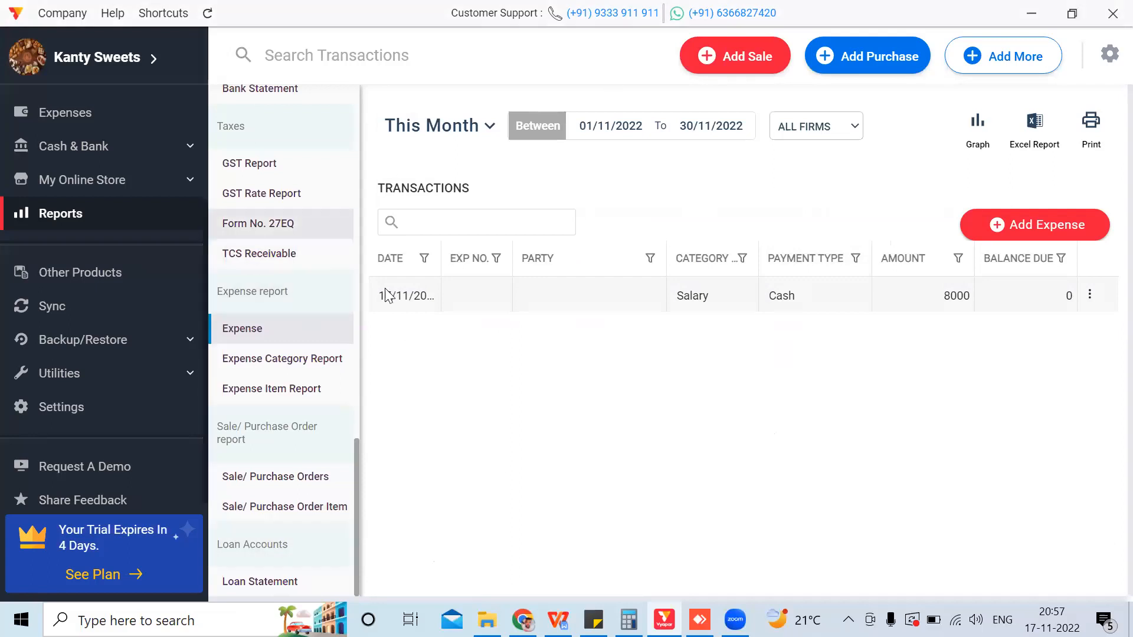
left_click(189, 375)
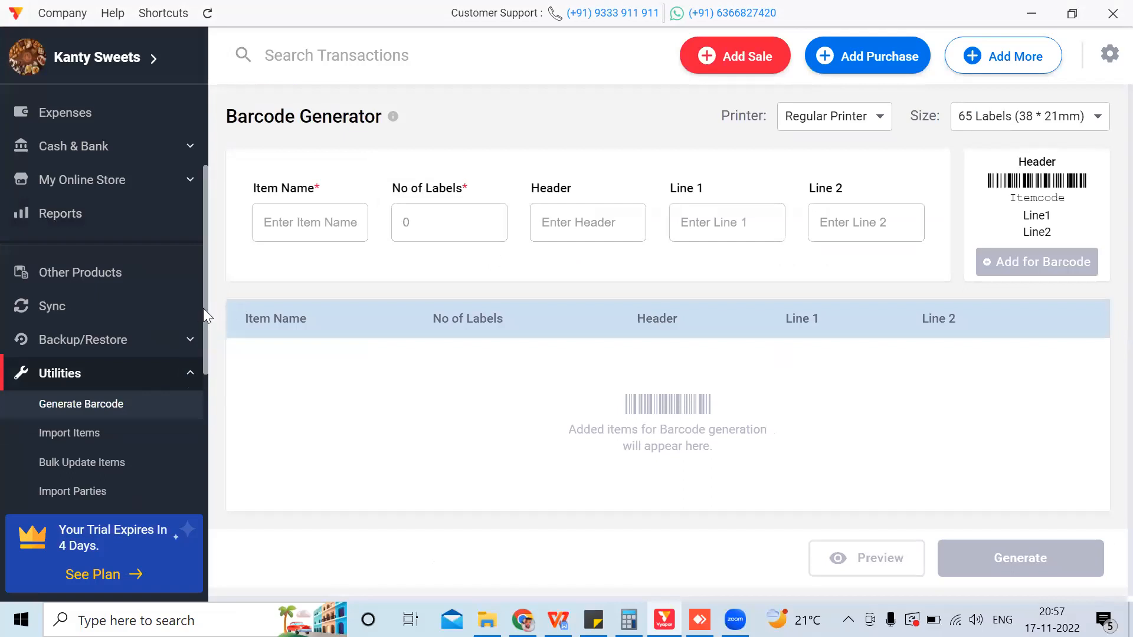
Step: Download the Excel Import Items Template to Downloads, replacing the old file, and open it
scroll(203, 320, "down", 2)
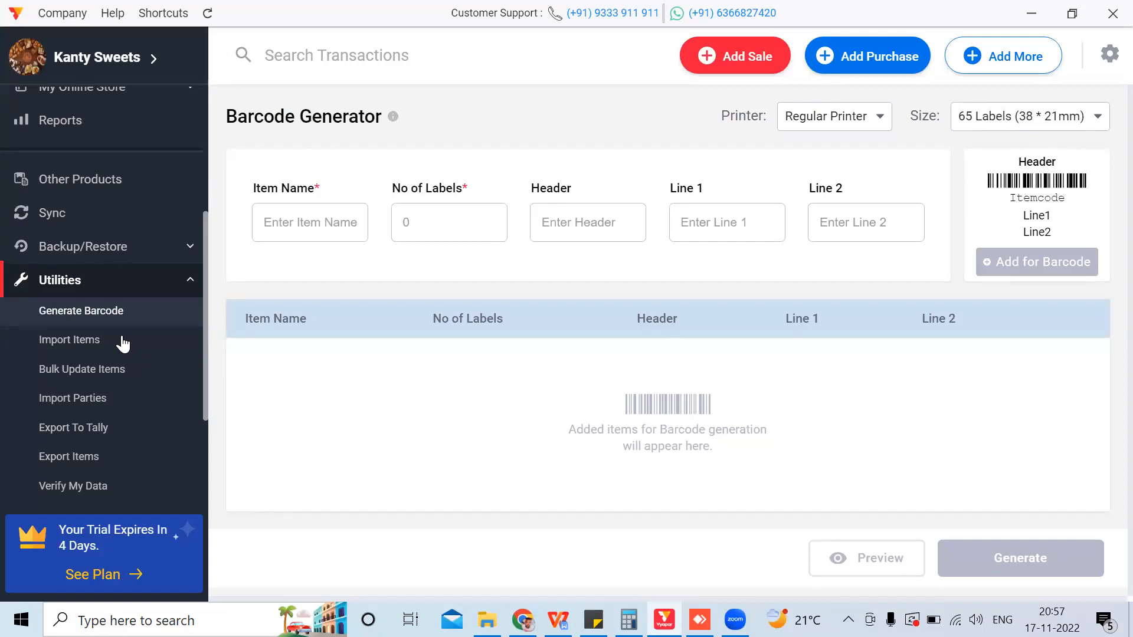
left_click(91, 341)
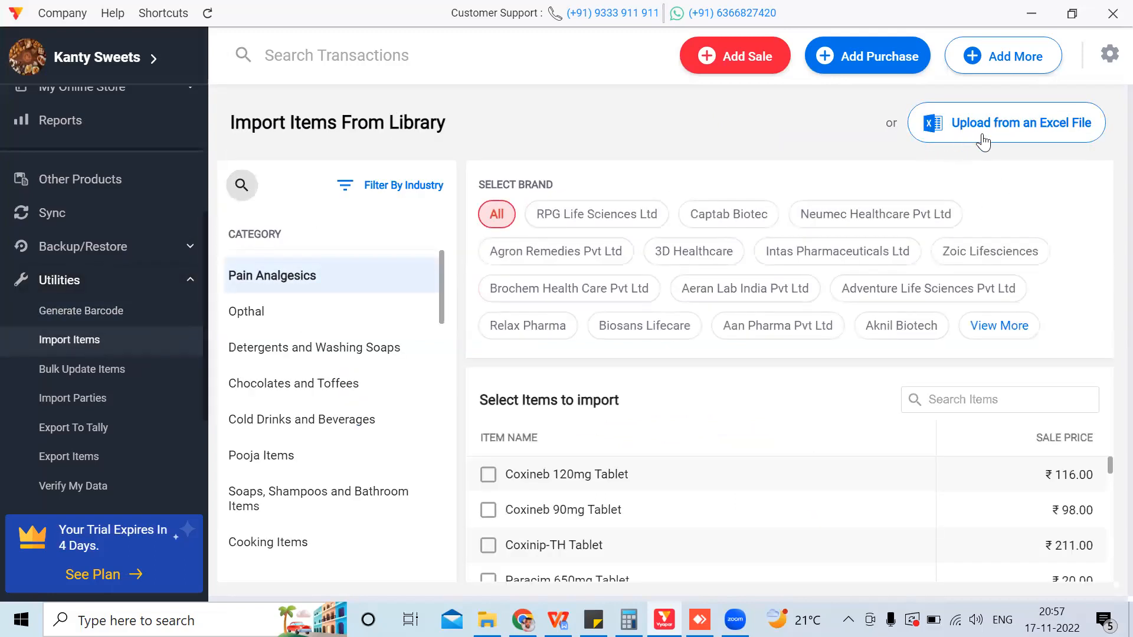
left_click(1015, 134)
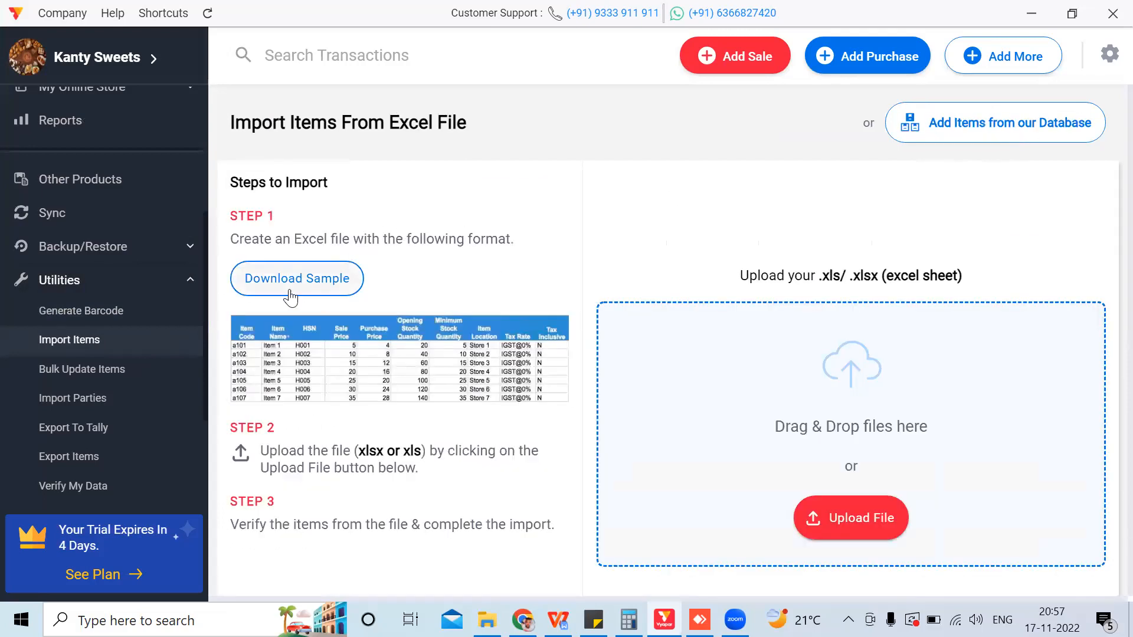
left_click(304, 280)
left_click(413, 394)
left_click(620, 318)
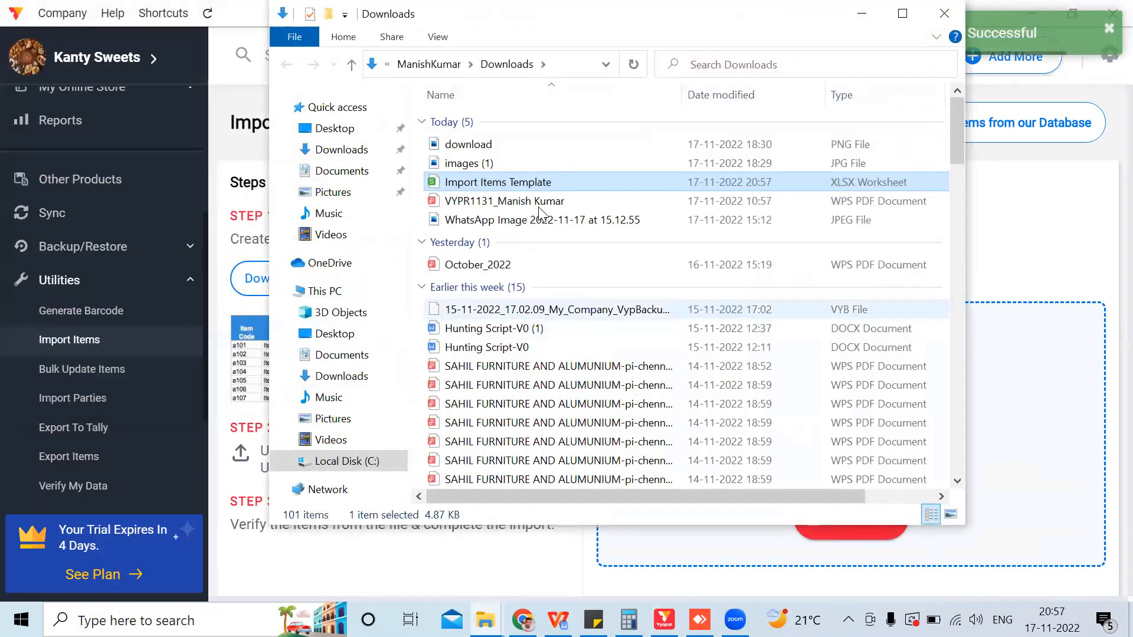
double_click(525, 181)
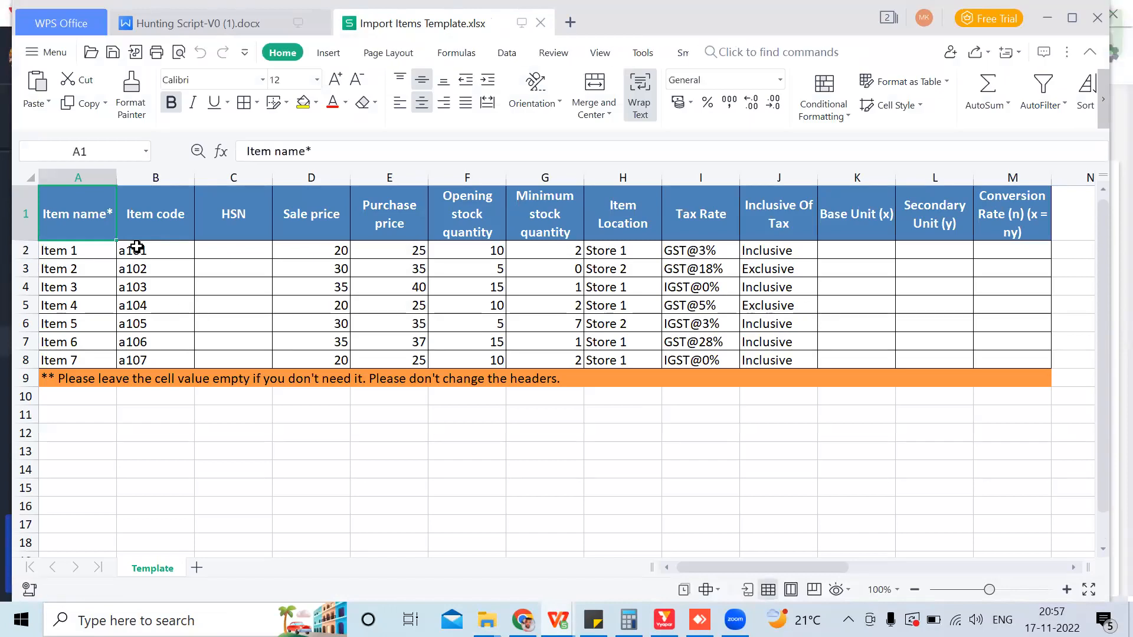
Step: Rename the first three template items to laddu, mewa and halwa
left_click(83, 252)
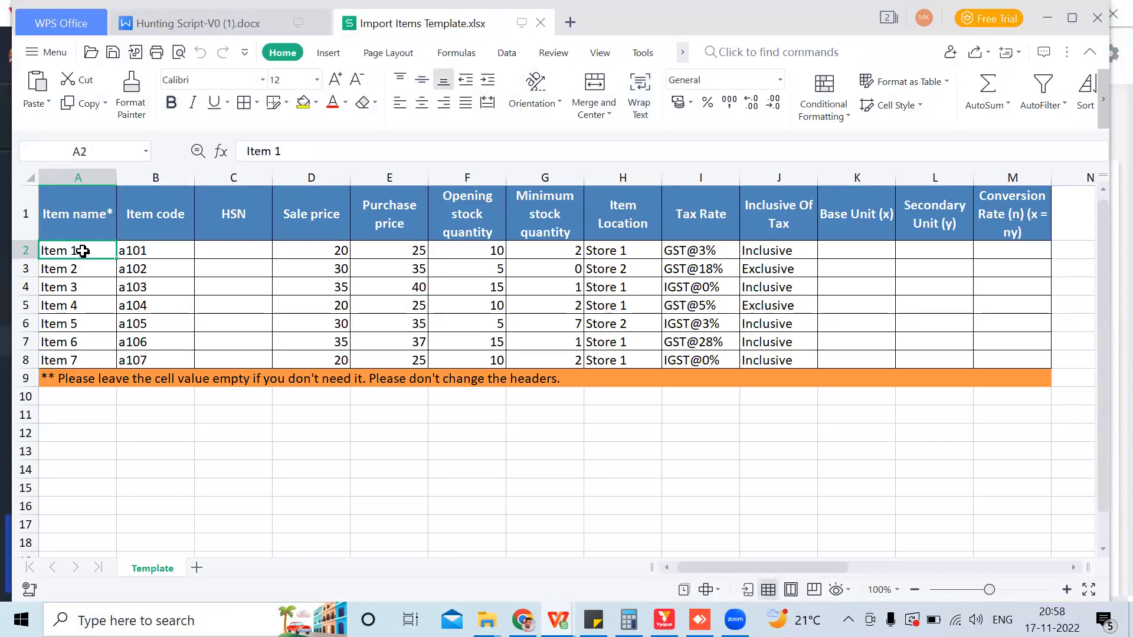
key("Down")
key("Down")
key("Down")
key("Down")
key("Down")
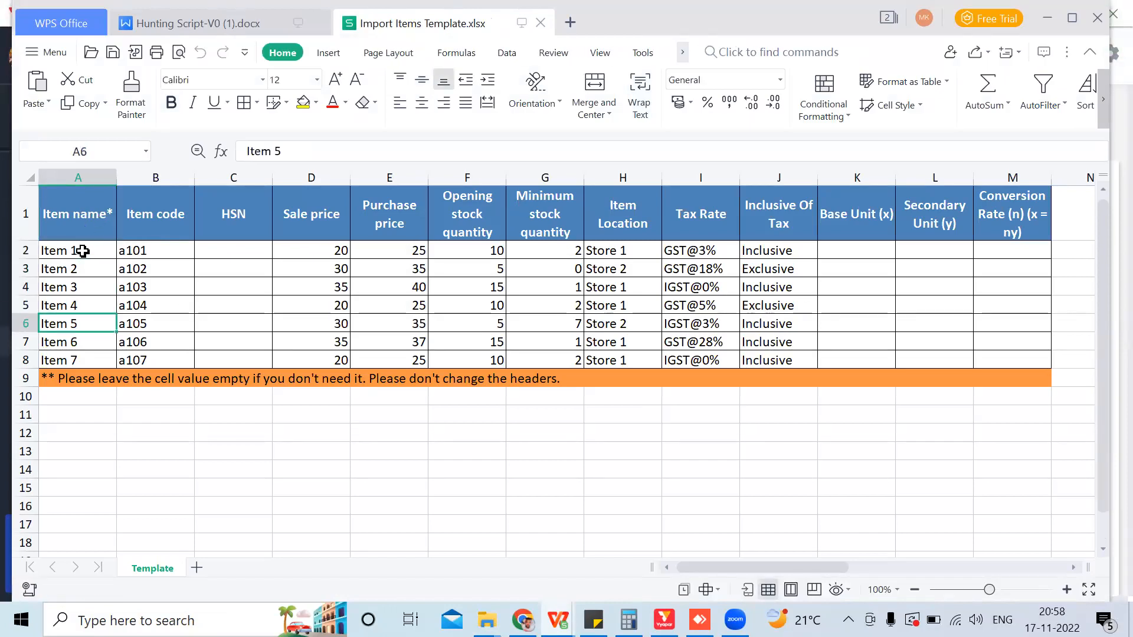
key("Up")
key("Up")
key("Up")
key("Up")
key("Up")
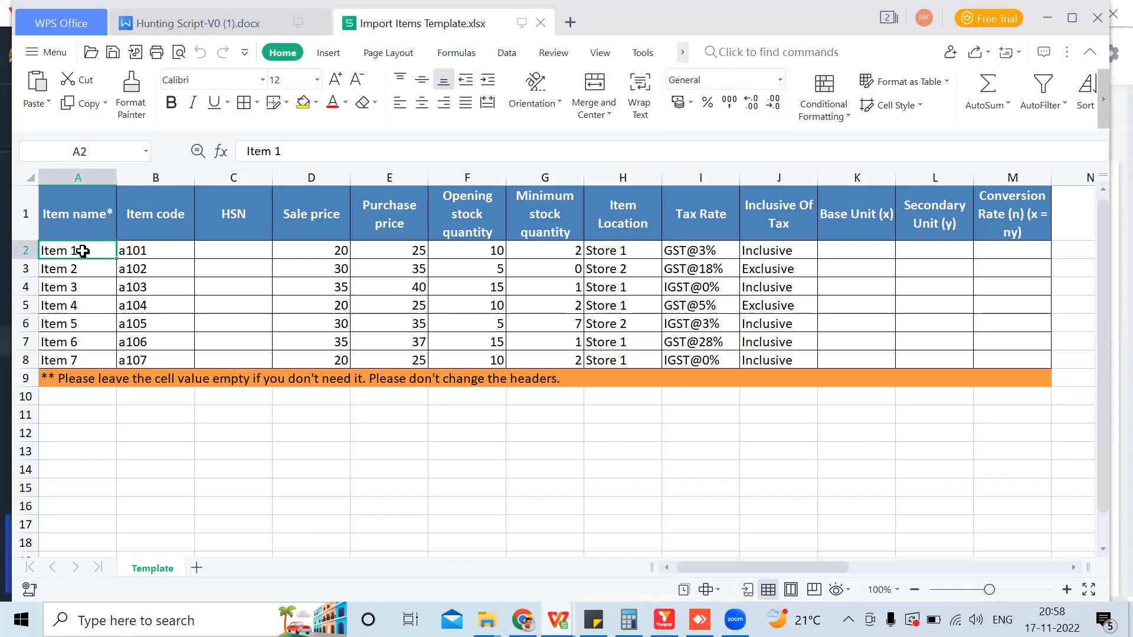
type("laddu")
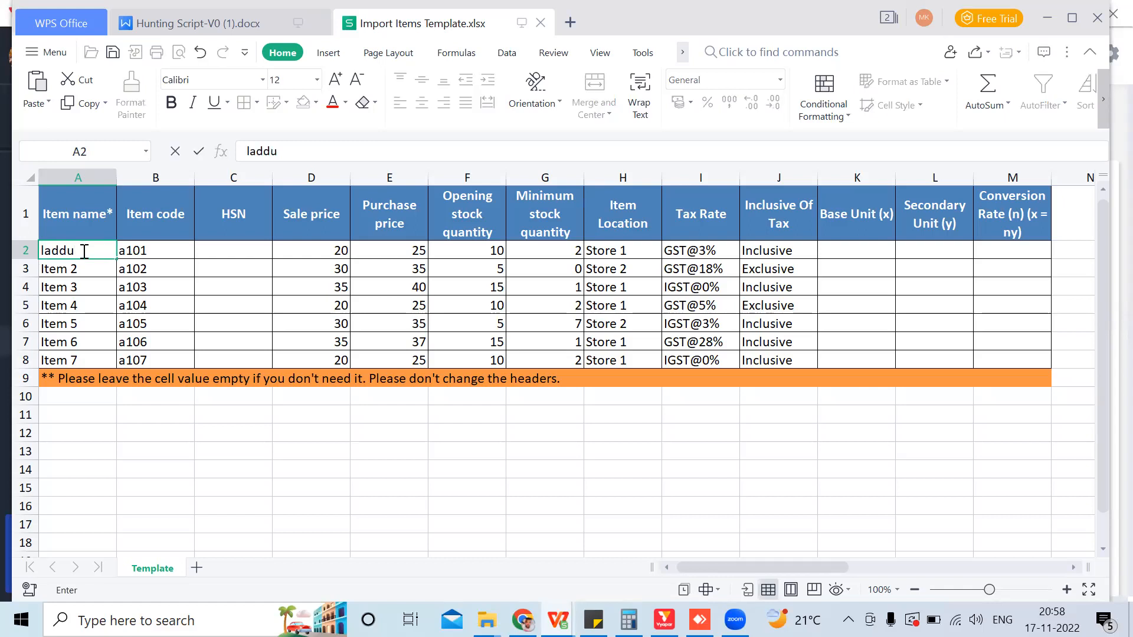
key("Return")
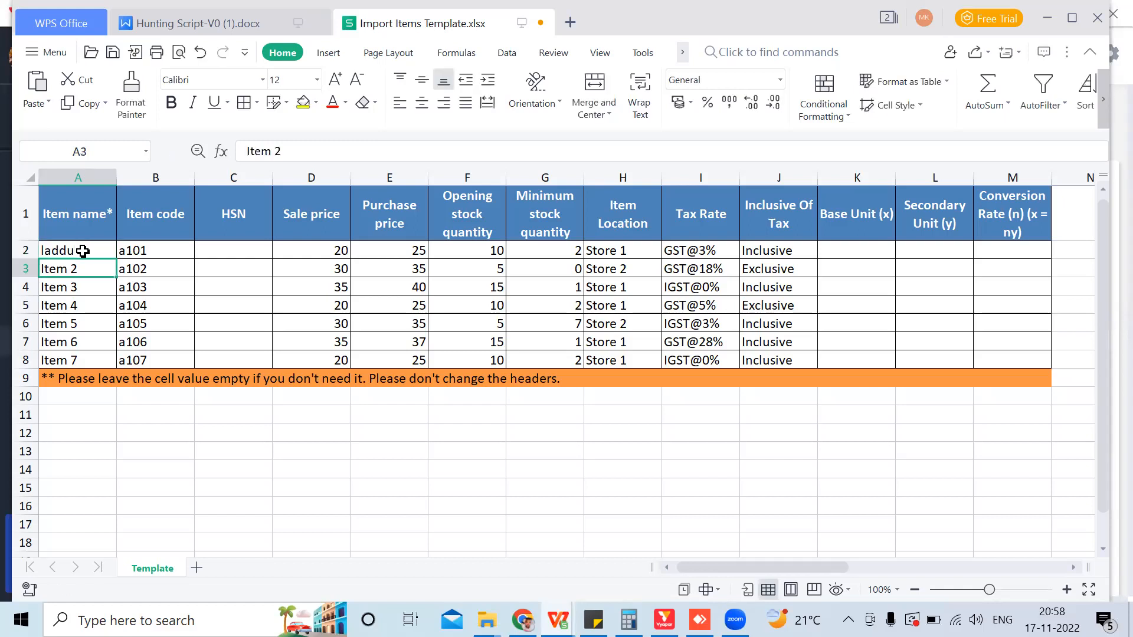
type("mewa")
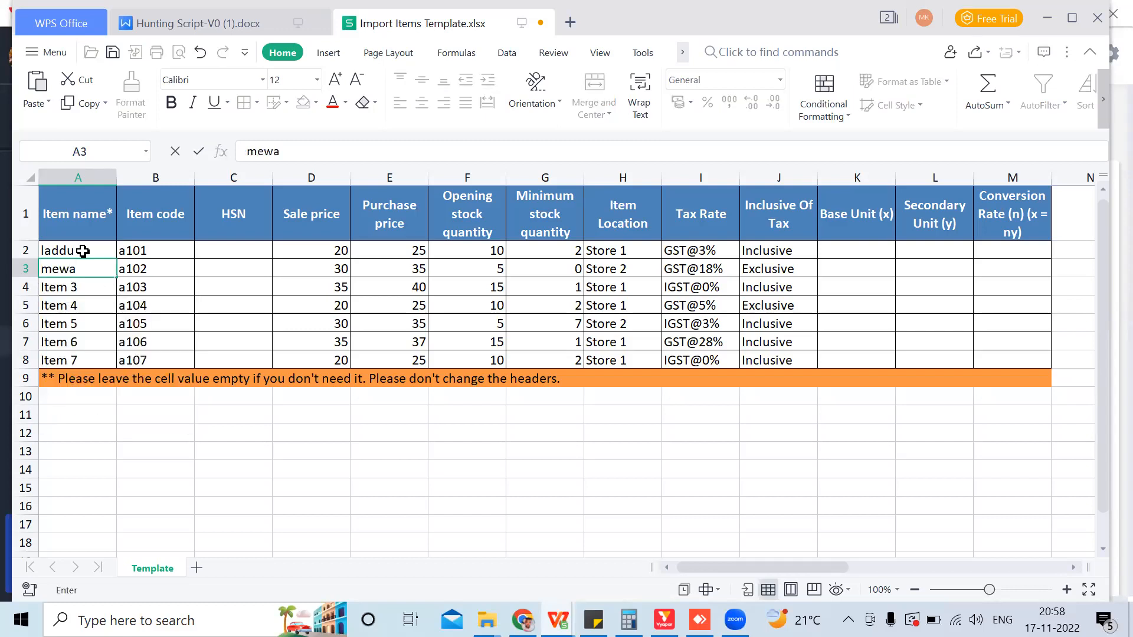
key("Return")
type("halwa")
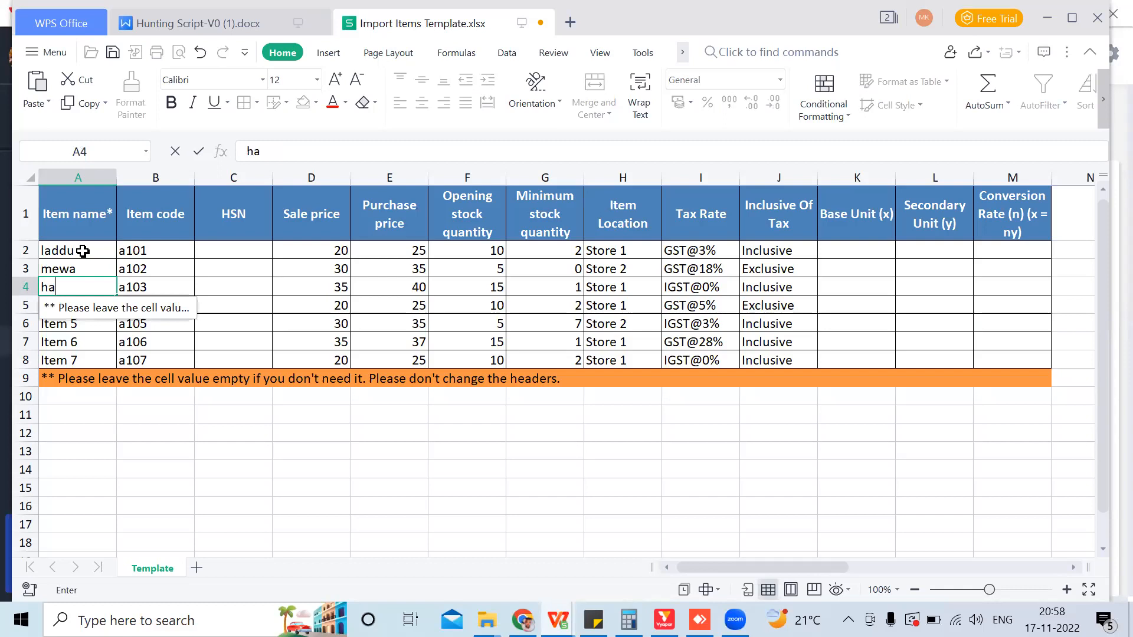
left_click(324, 248)
Step: Set the sale prices of laddu to 200 and mewa to 300
key("BackSpace")
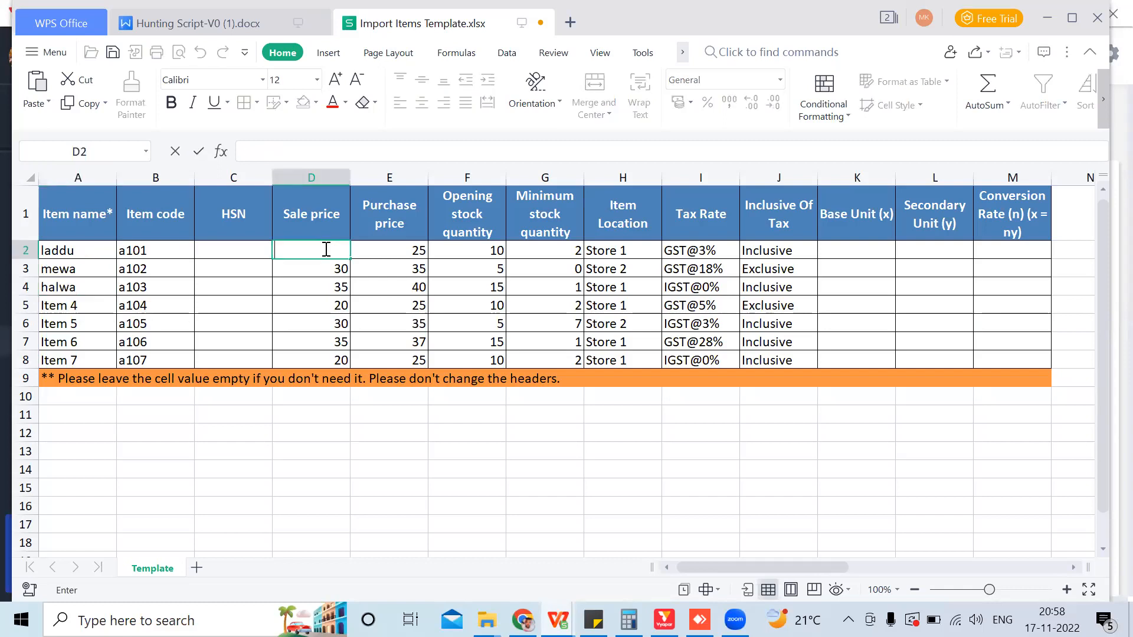
type("200")
key("Return")
type("300")
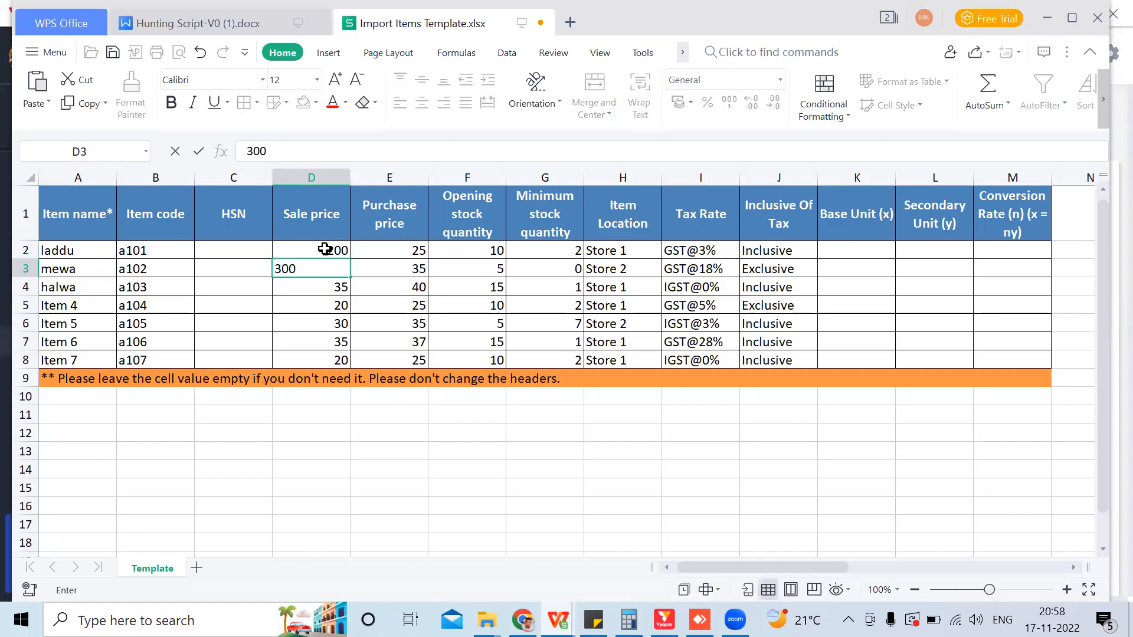
left_click(325, 297)
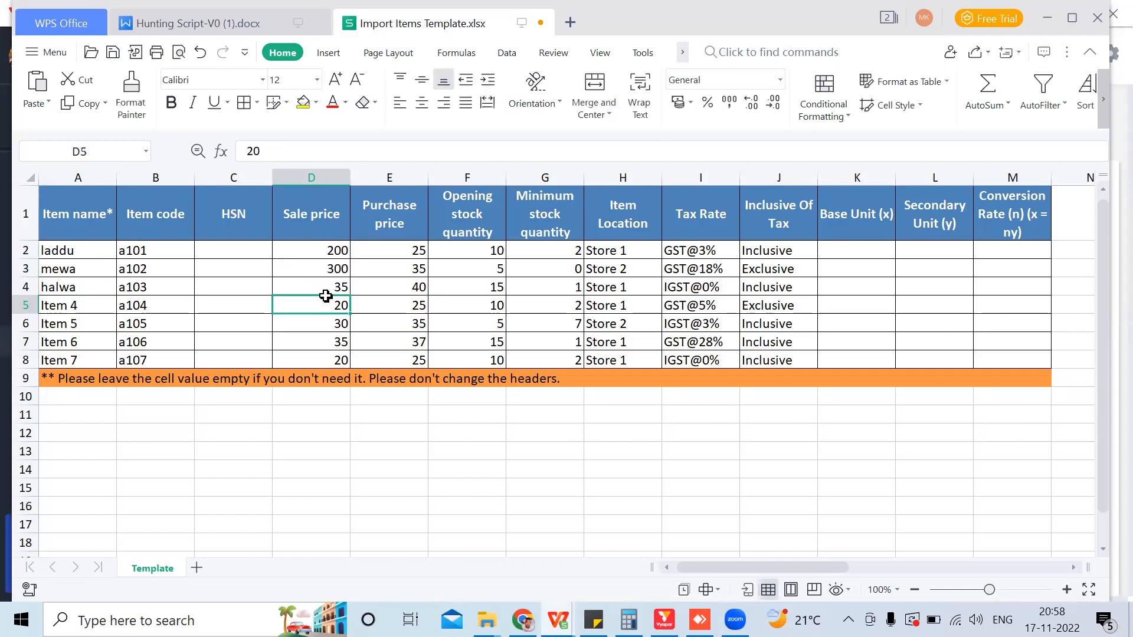
Step: Set the purchase prices of laddu to 150 and mewa to 250
left_click(419, 252)
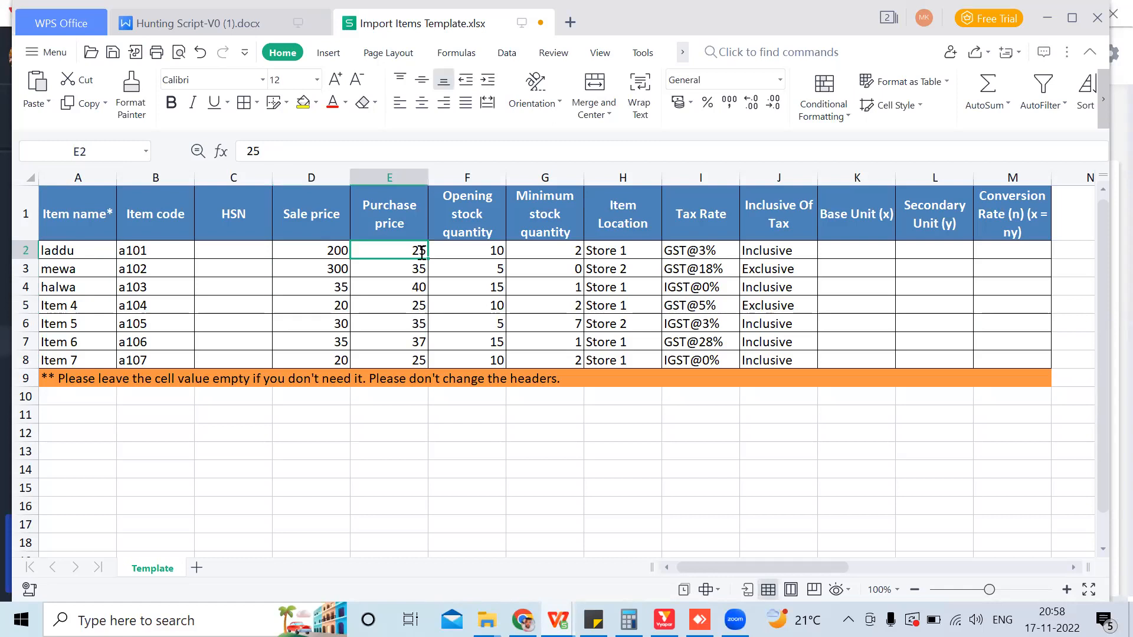
type("150")
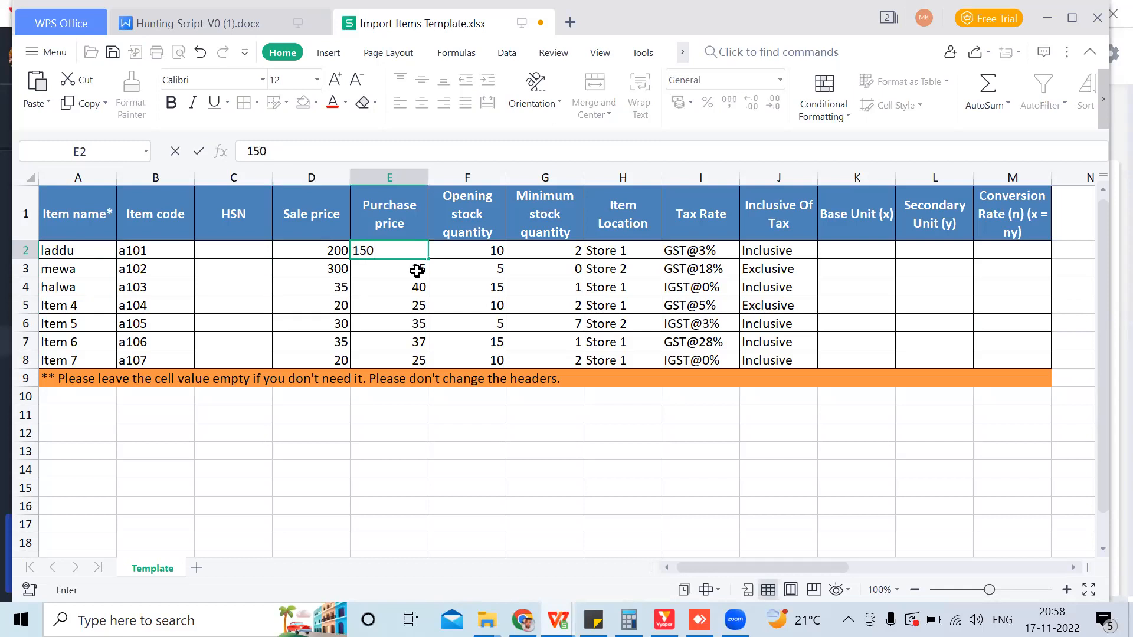
left_click(418, 270)
type("250")
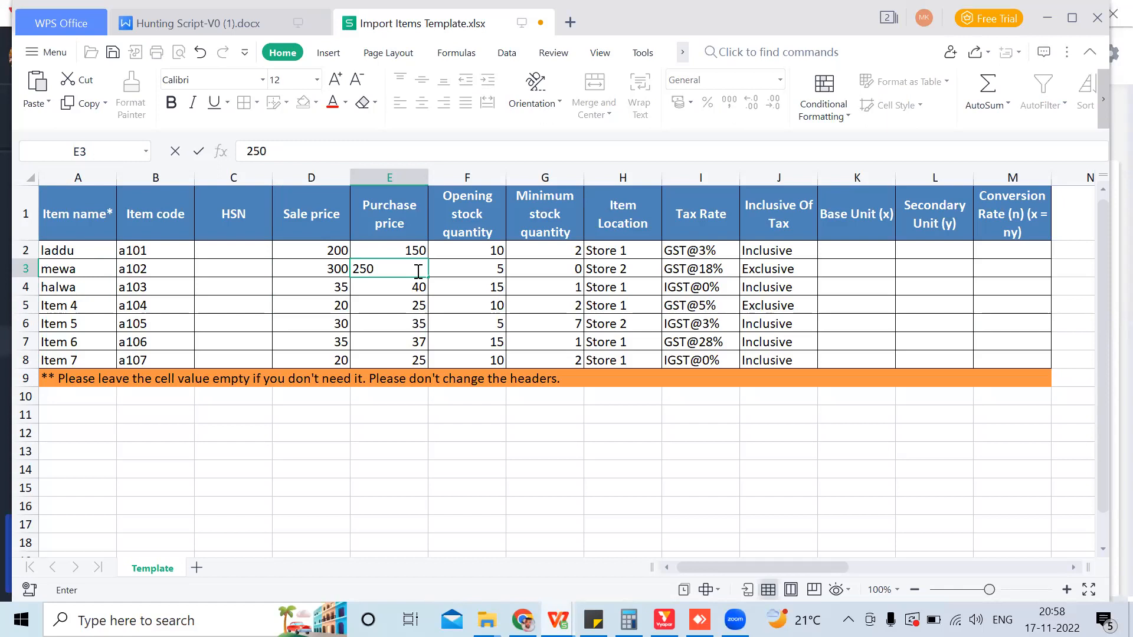
left_click(476, 267)
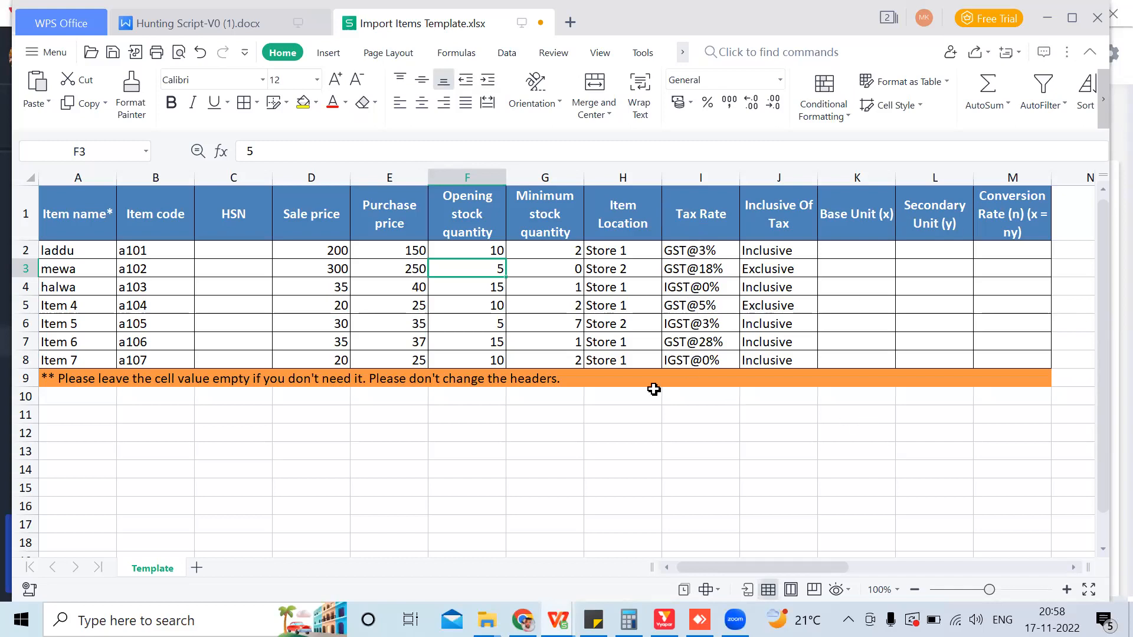
Step: Save the edited Import Items Template spreadsheet
left_click_drag(1104, 436, 1103, 402)
left_click(46, 51)
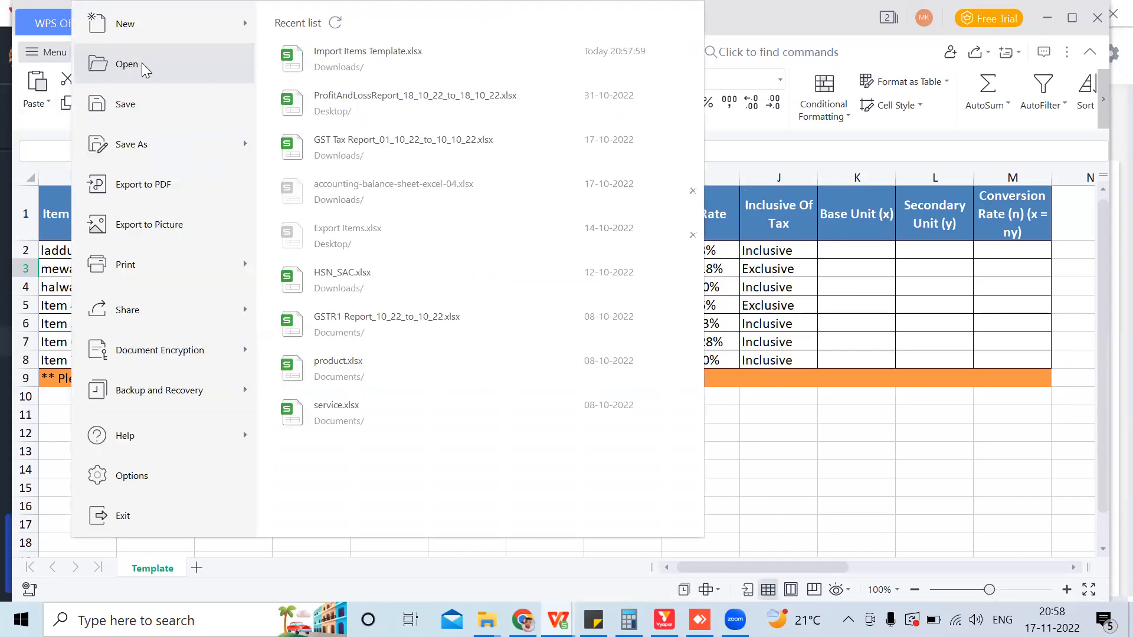
left_click(126, 104)
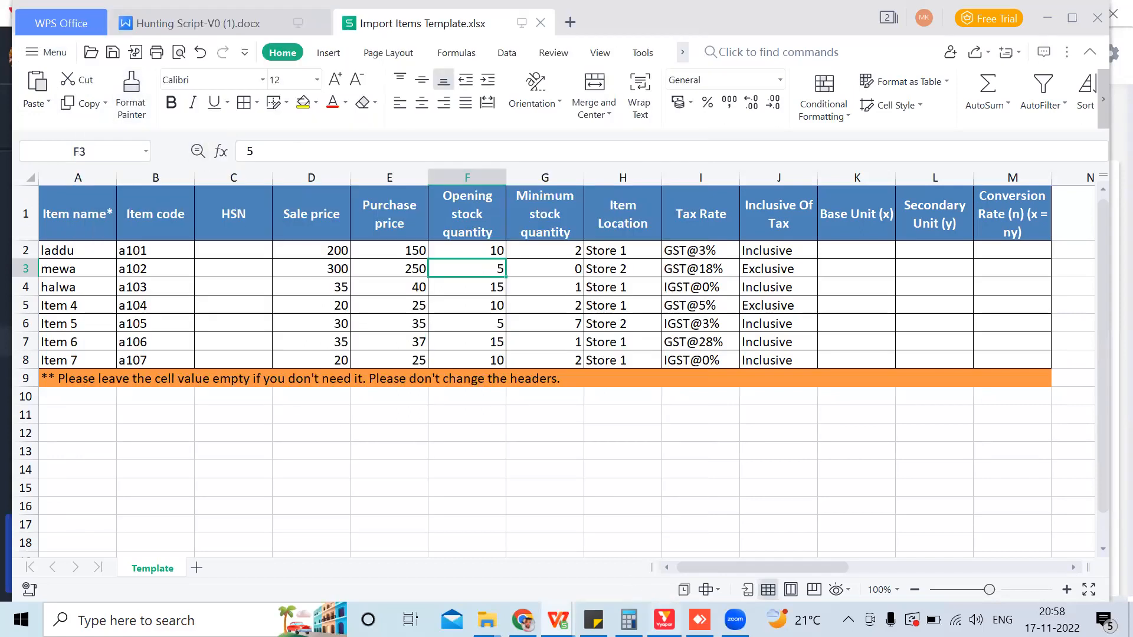
left_click(664, 619)
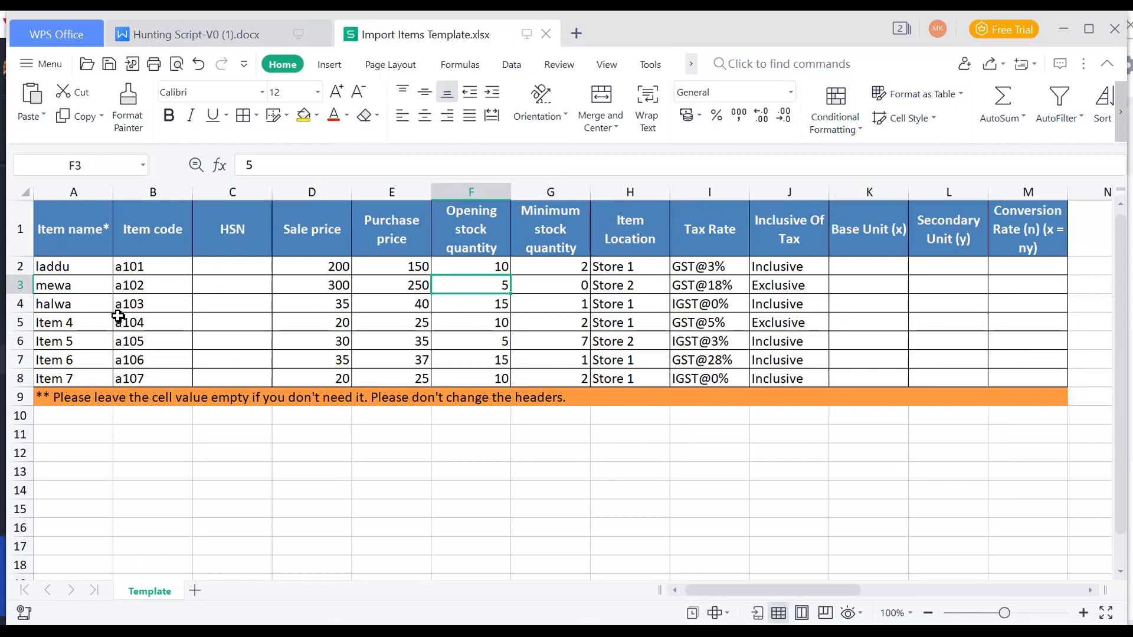
Step: Check the entered prices, change halwa's purchase price to 25, and start the upload in Vyapar
left_click(85, 267)
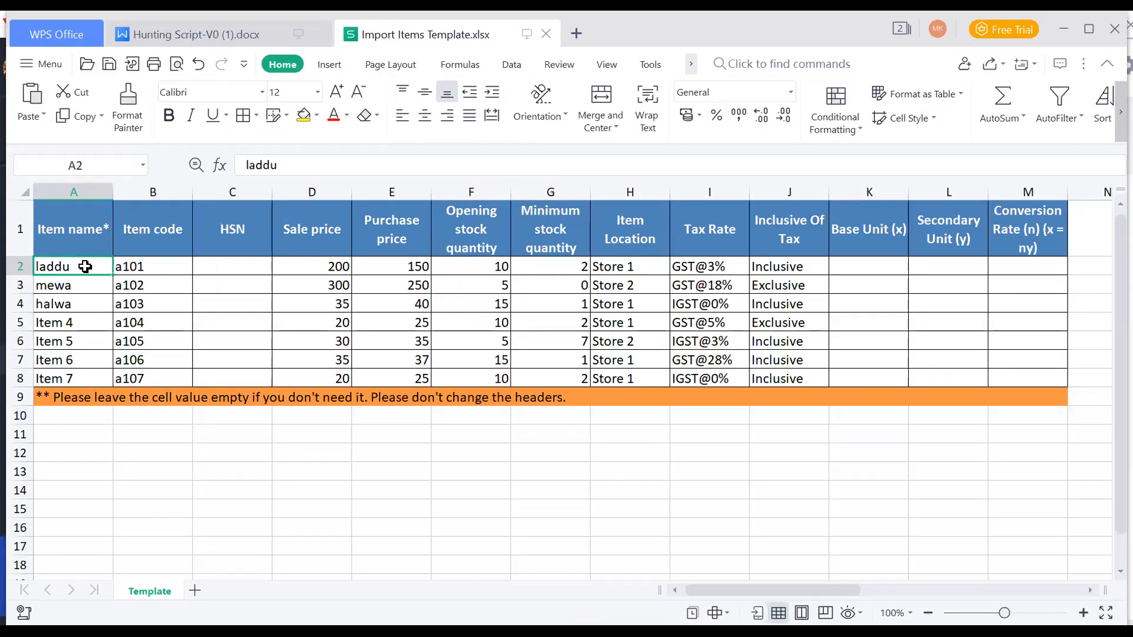
key("Down")
key("Up")
key("Down")
key("Down")
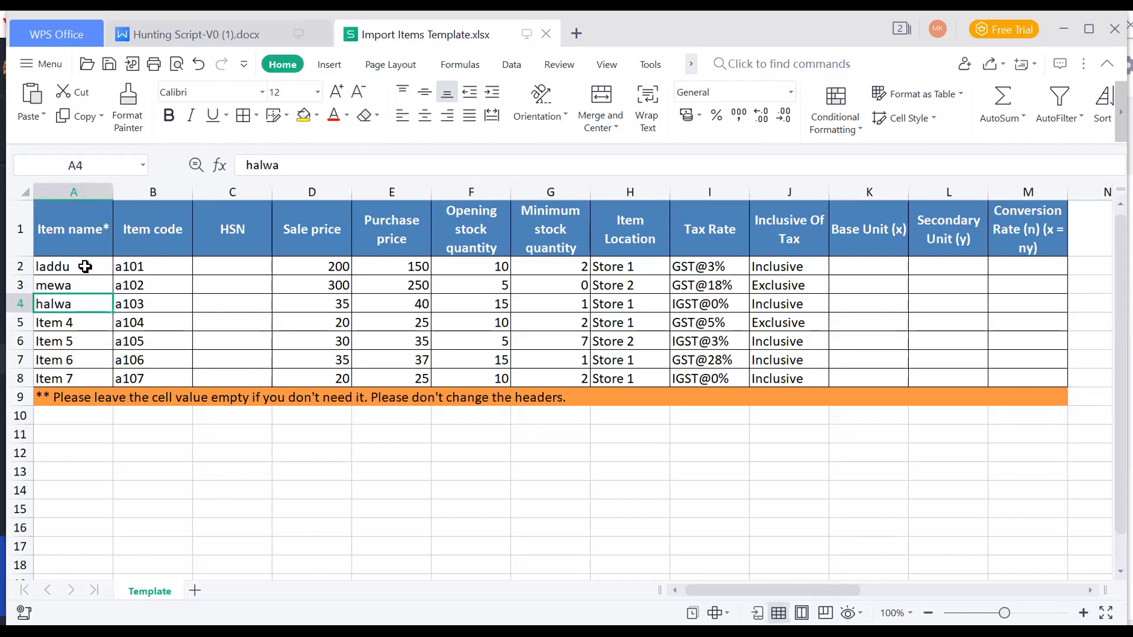
key("Up")
key("Up")
key("Right")
key("Right")
key("Right")
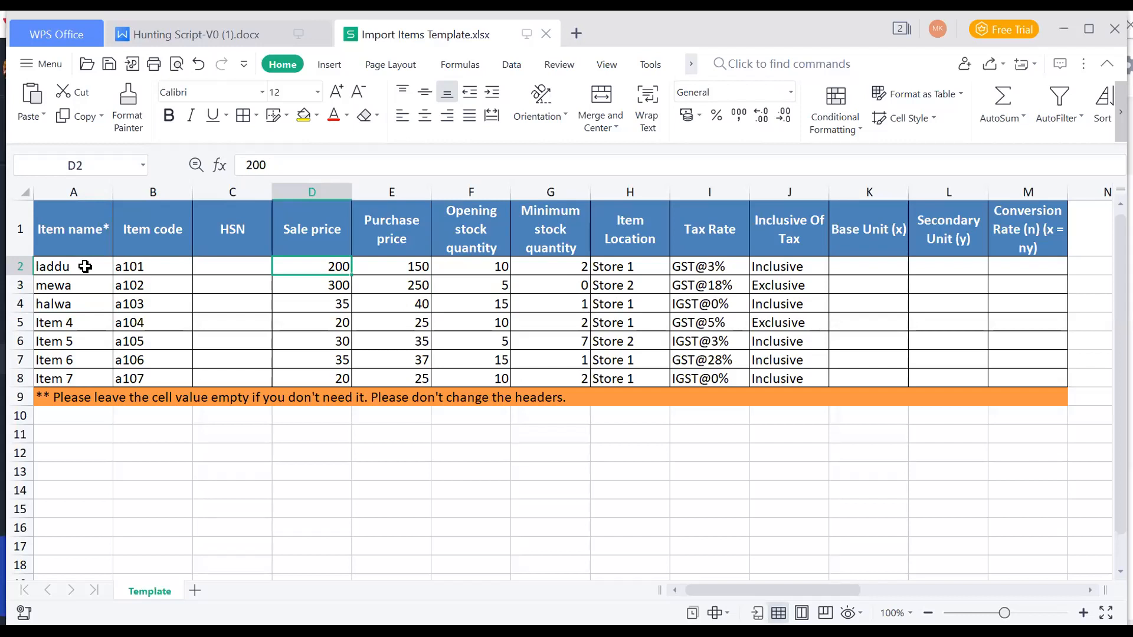
key("Down")
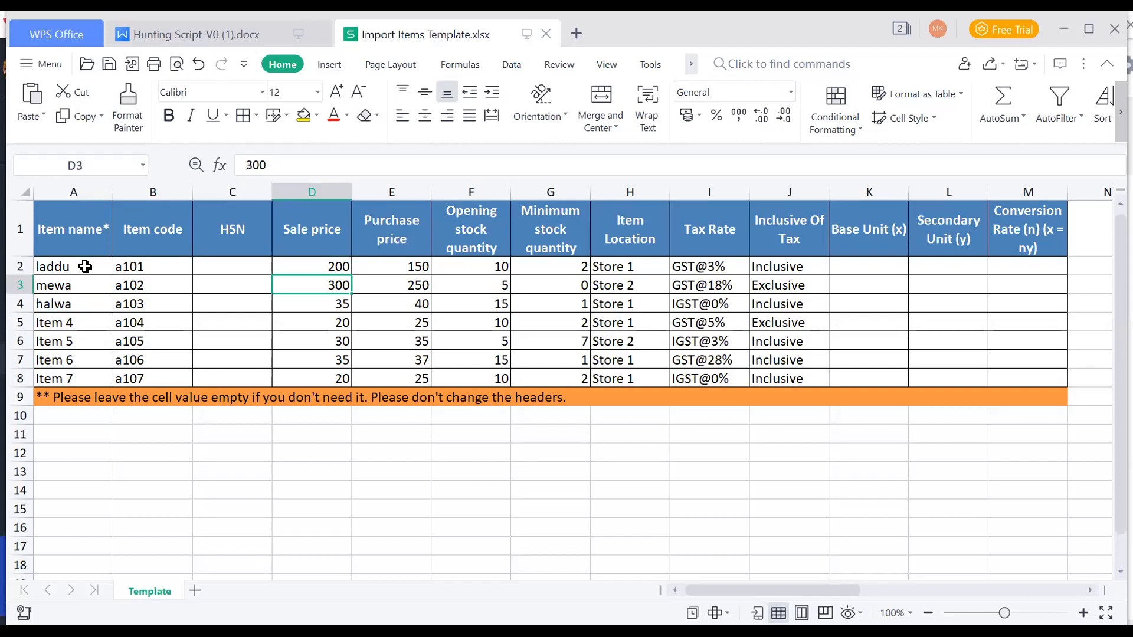
key("Down")
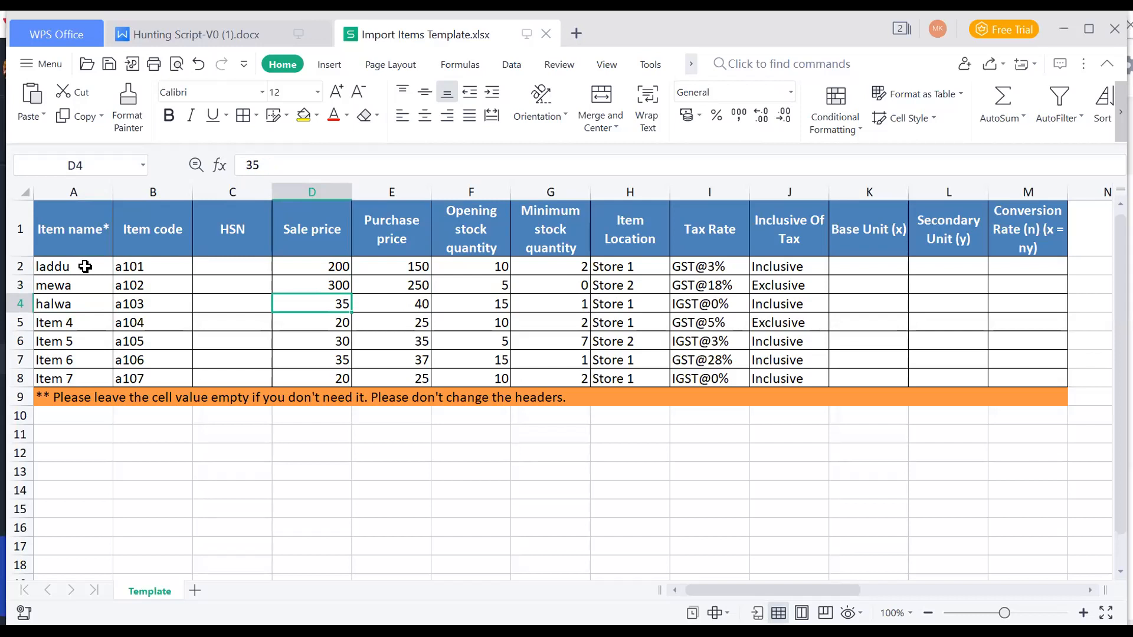
key("Right")
key("Up")
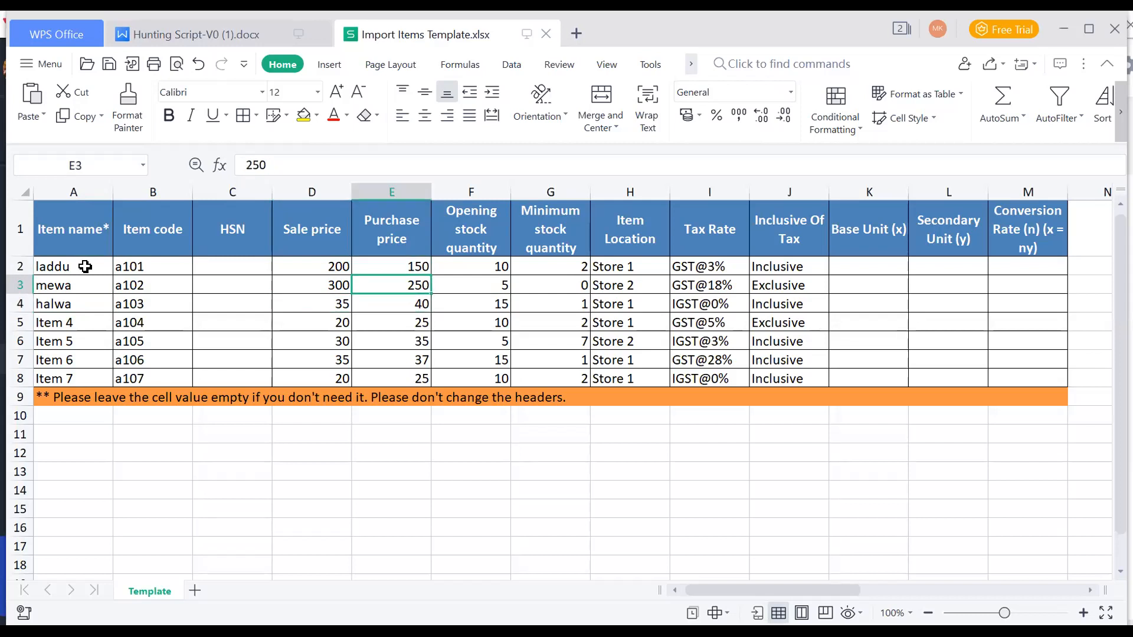
key("Down")
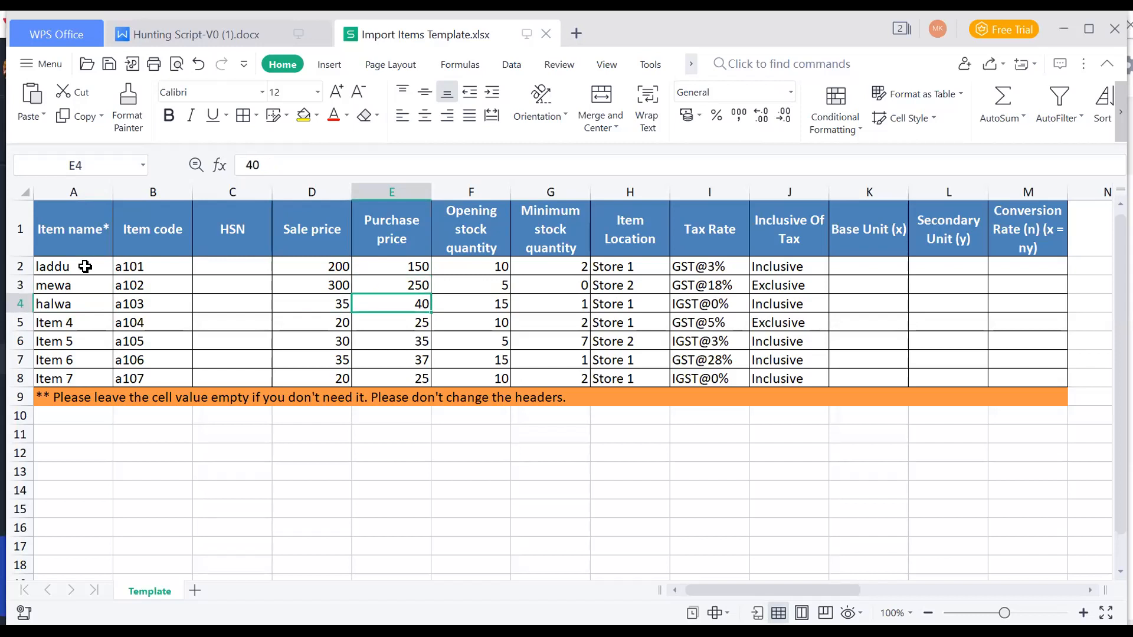
type("25")
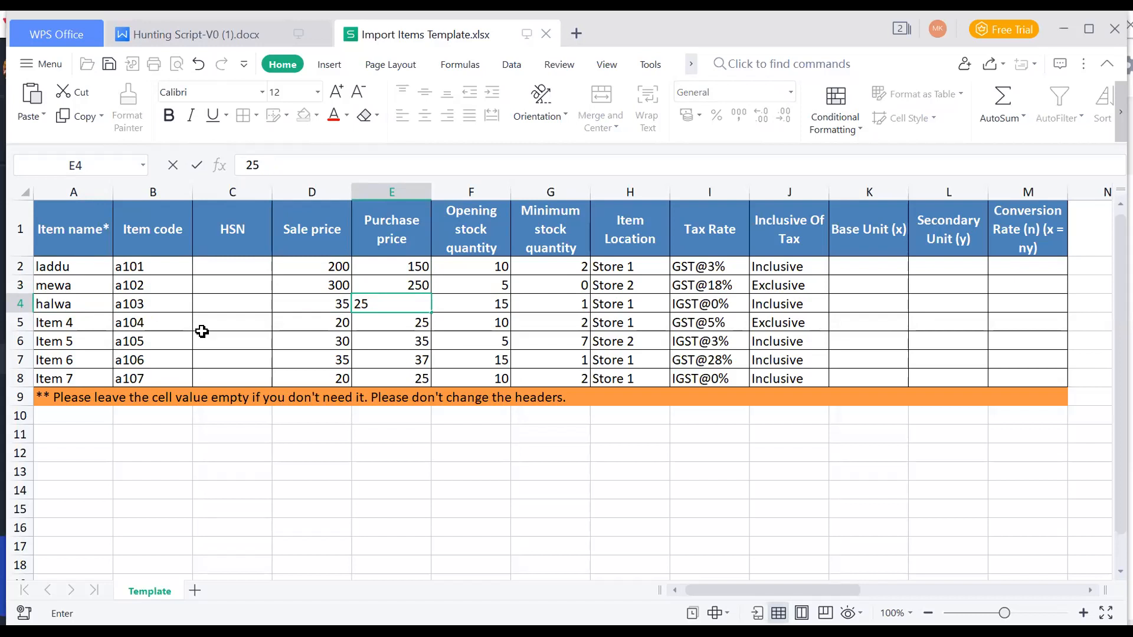
left_click(386, 361)
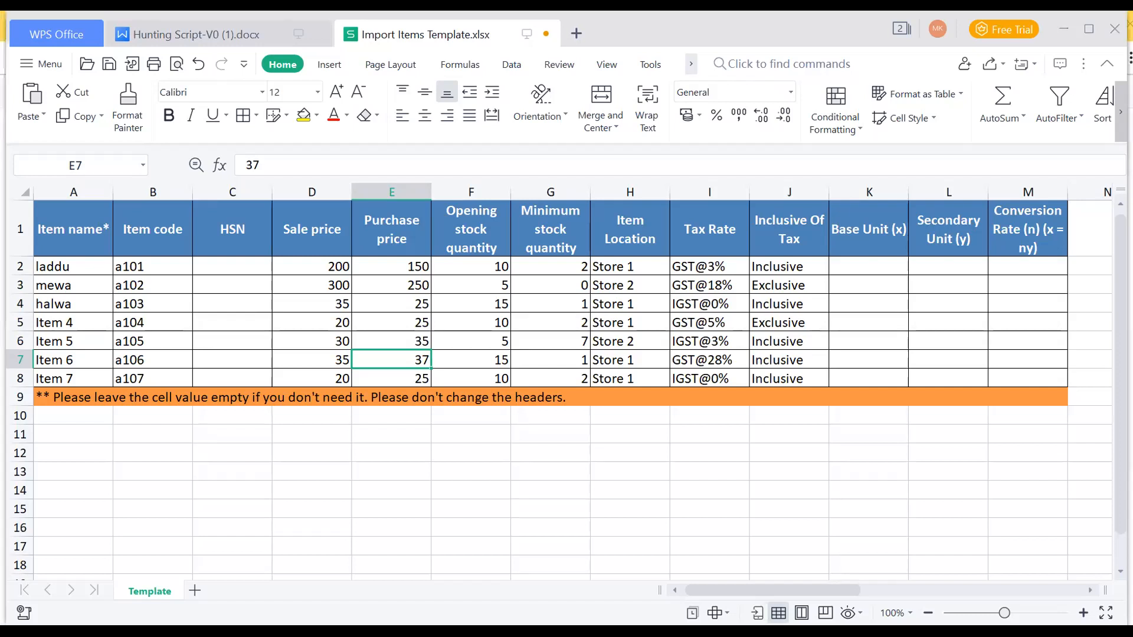
left_click(877, 528)
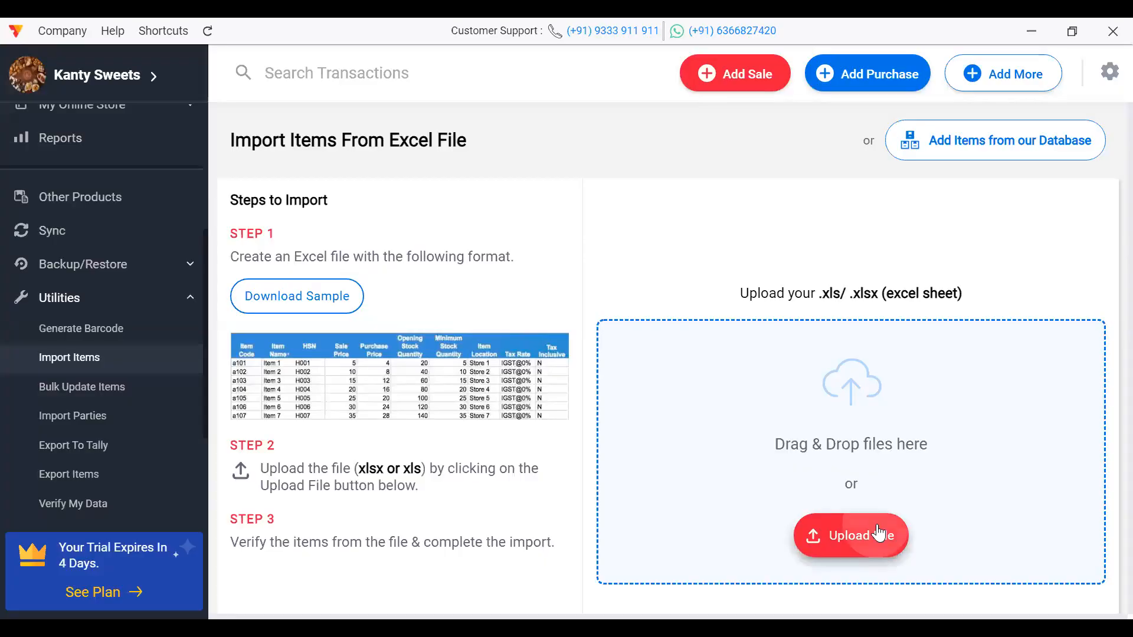
Step: Upload the Import Items Template file, accept the mapping and import its 7 valid items
left_click(204, 186)
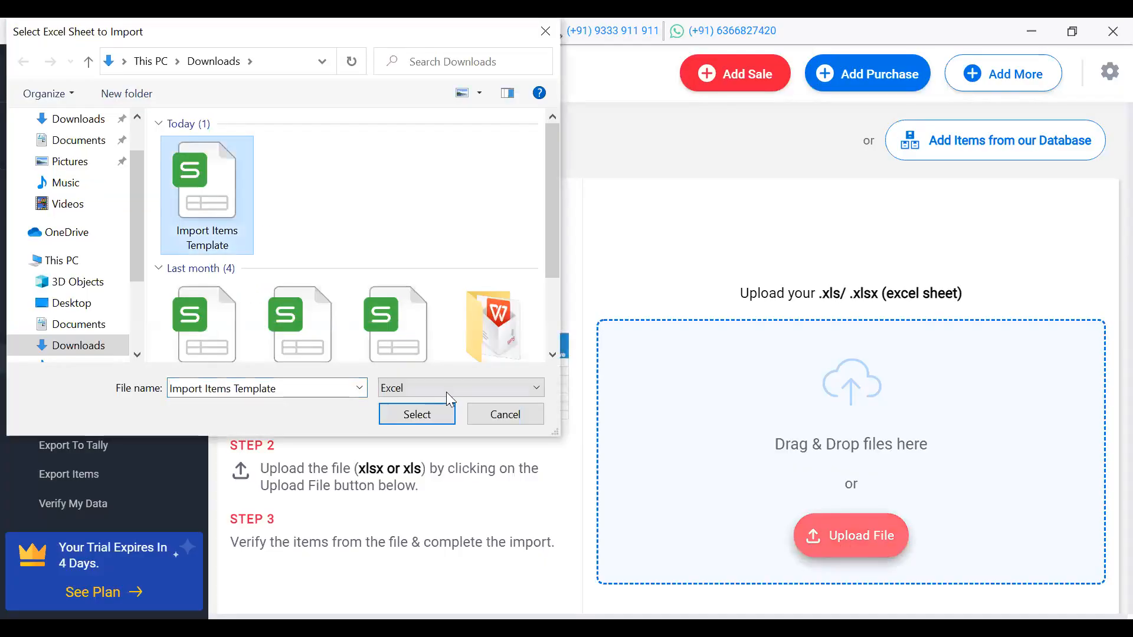
left_click(425, 421)
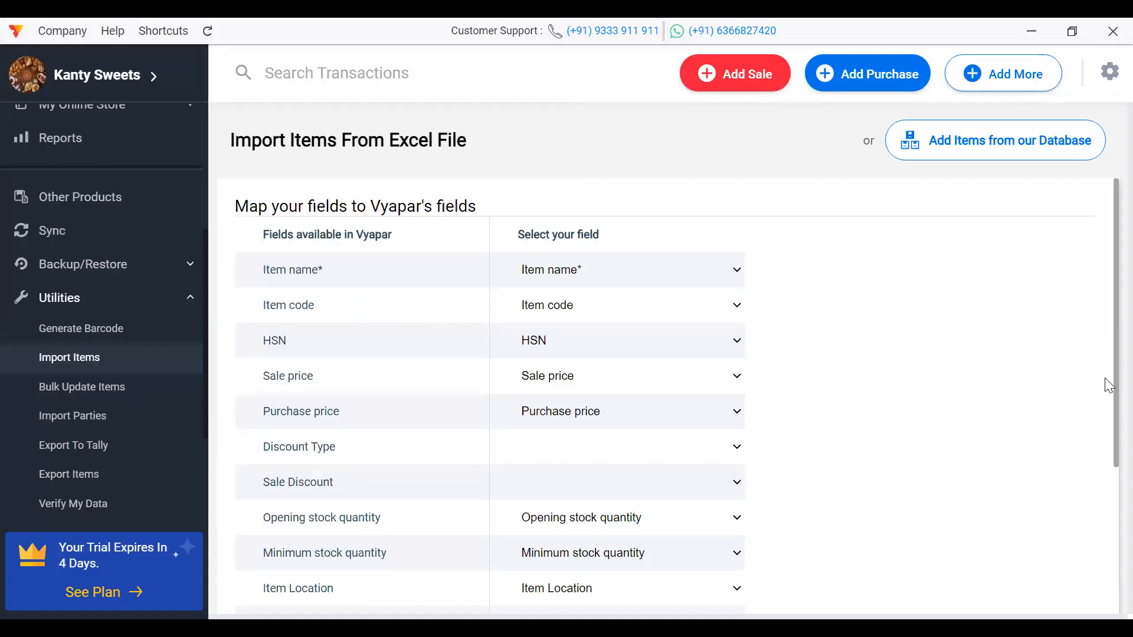
left_click_drag(1106, 374, 1106, 597)
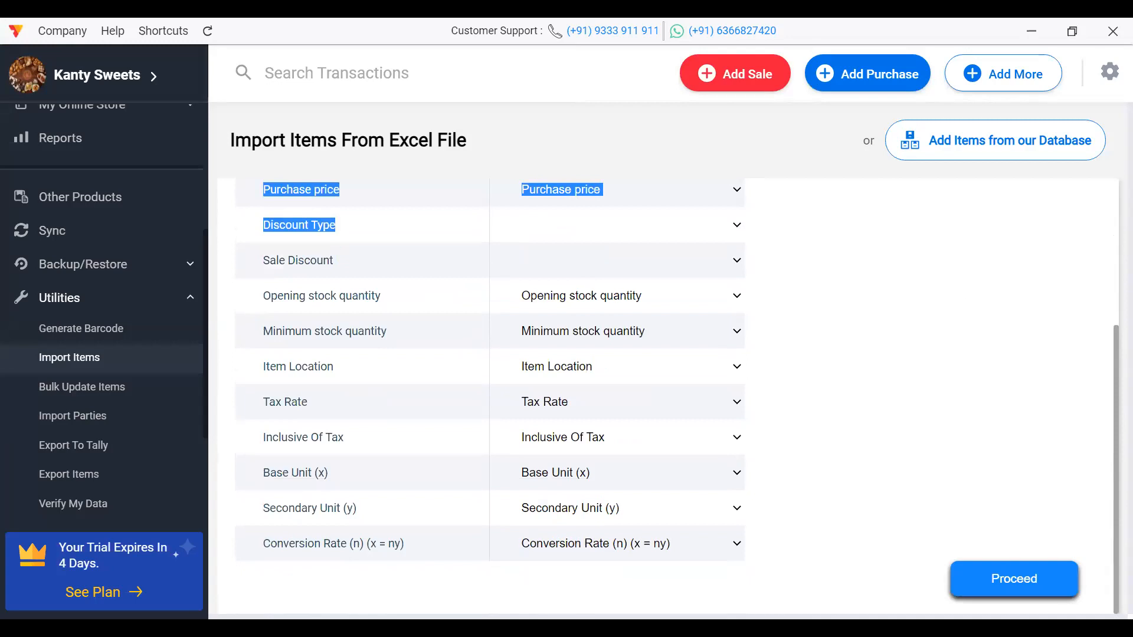
left_click(1039, 581)
left_click(1038, 581)
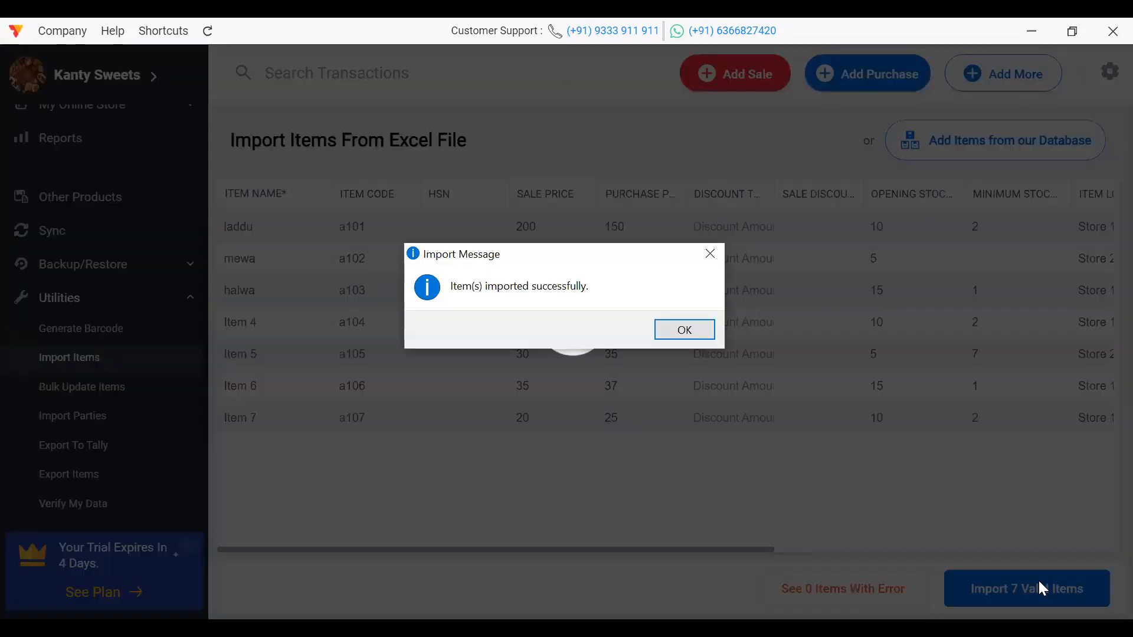
left_click(682, 330)
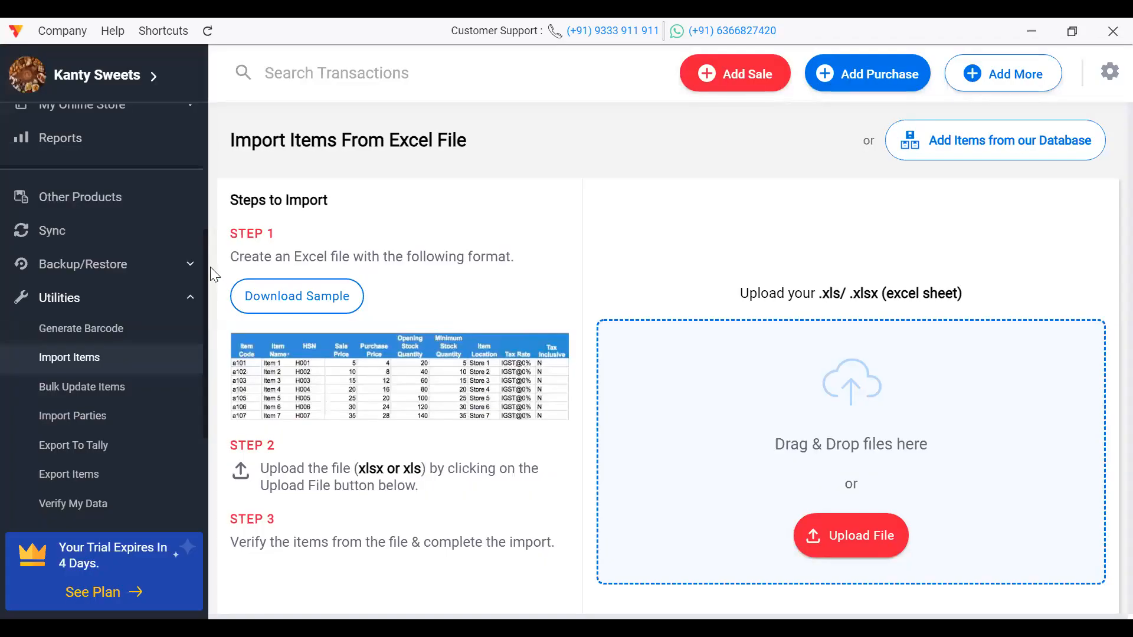
Step: Open the Items list and select mewa: ₹300 sale, ₹250 purchase, 5 in stock
left_click_drag(206, 266, 230, 120)
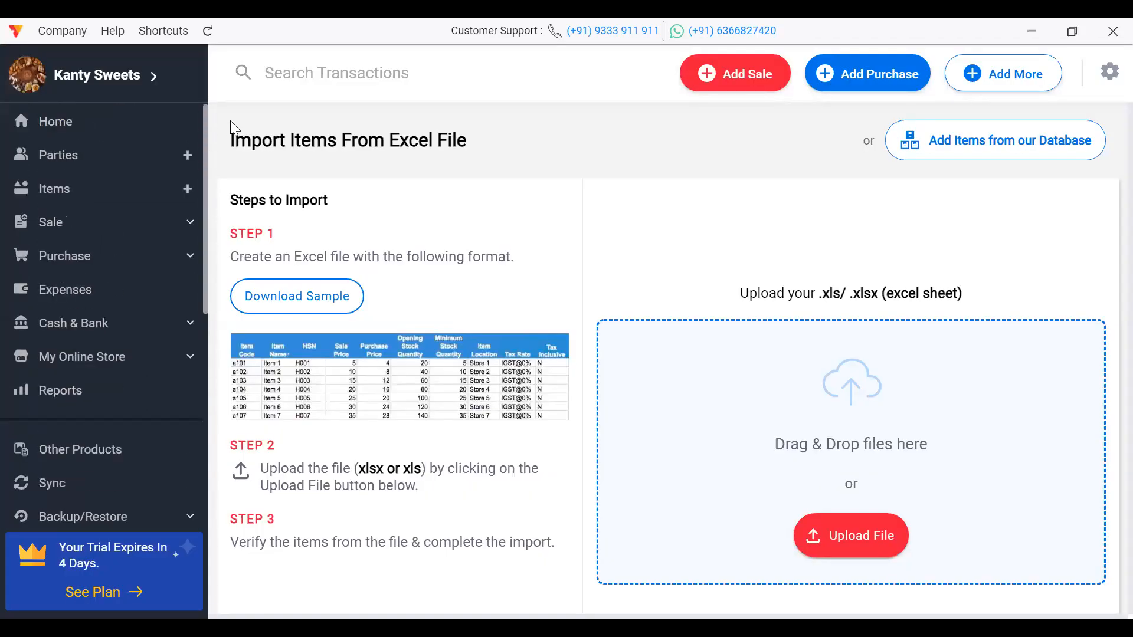
left_click(145, 195)
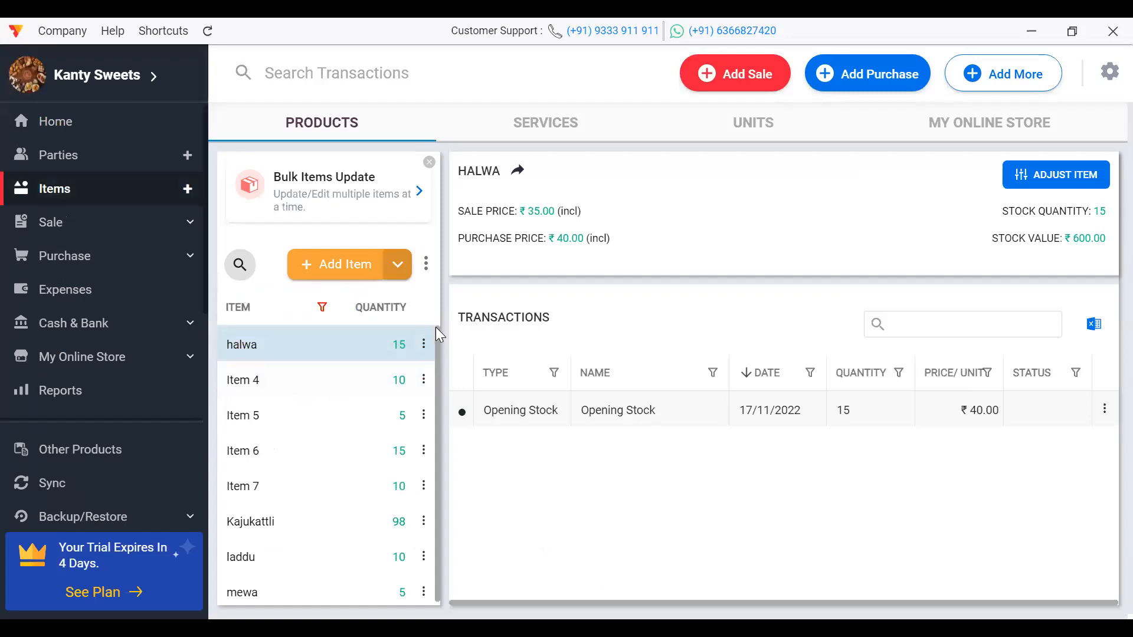
left_click_drag(436, 332, 437, 371)
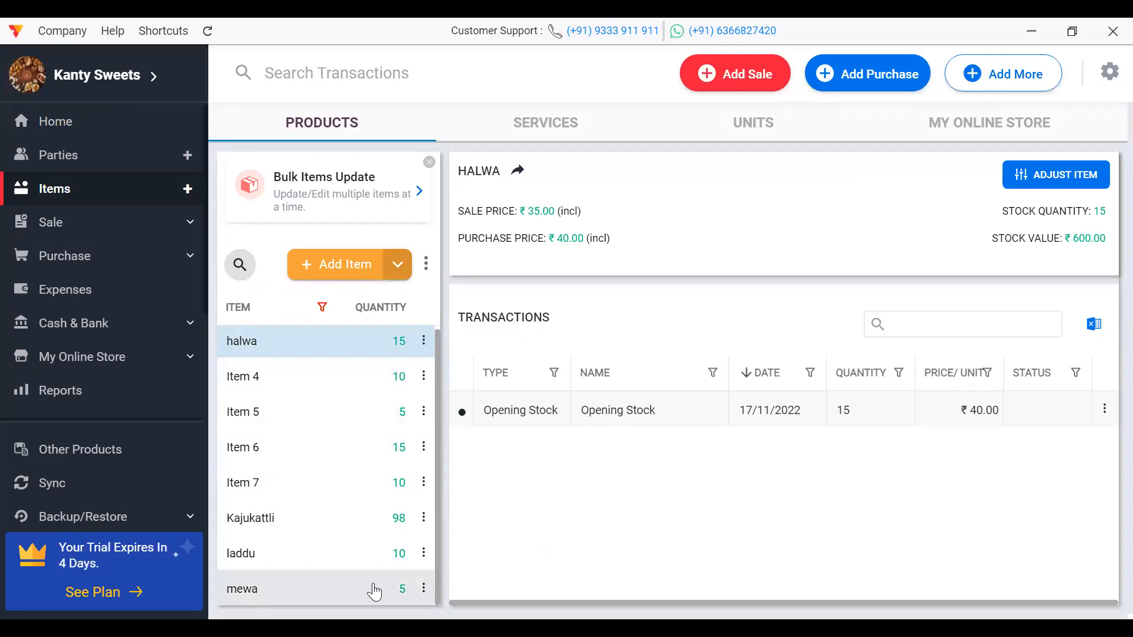
left_click(374, 591)
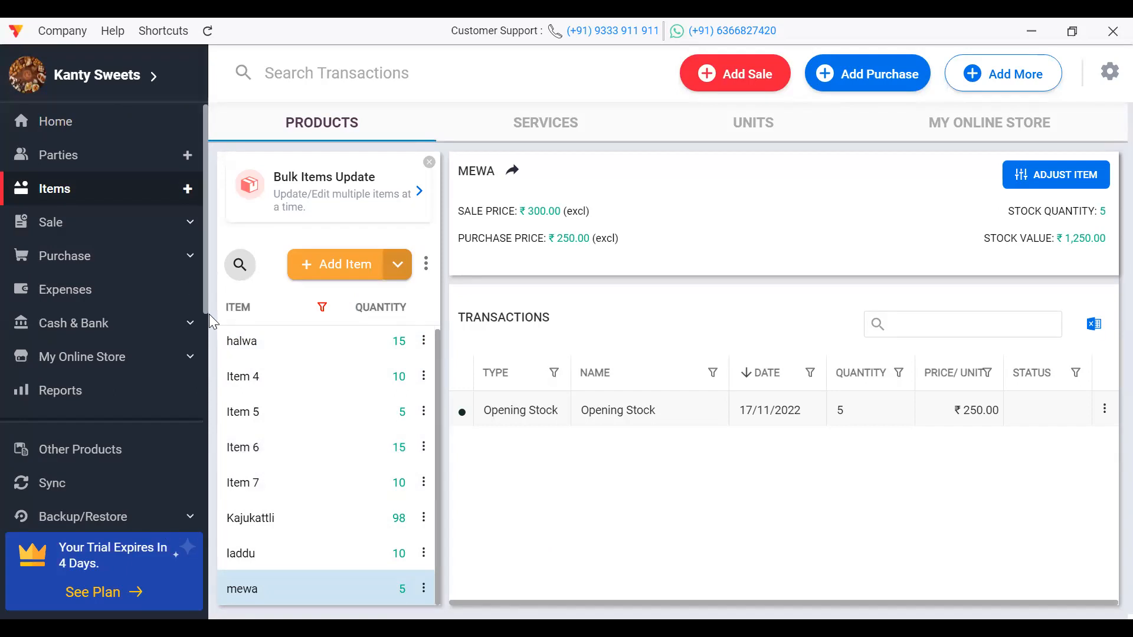
left_click_drag(206, 315, 201, 464)
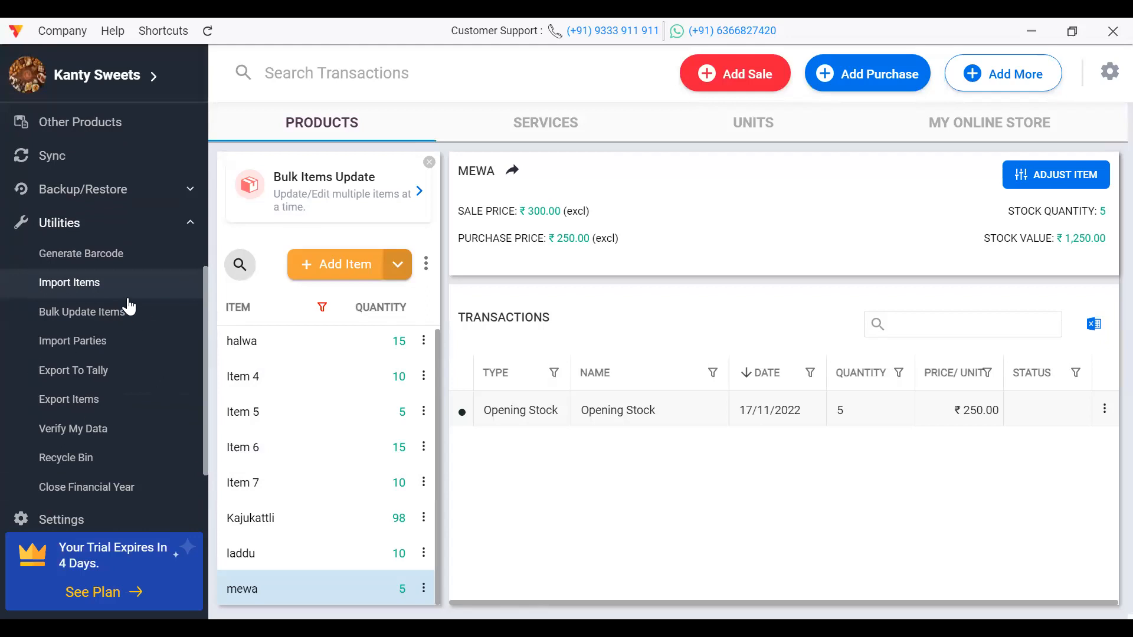
left_click(121, 339)
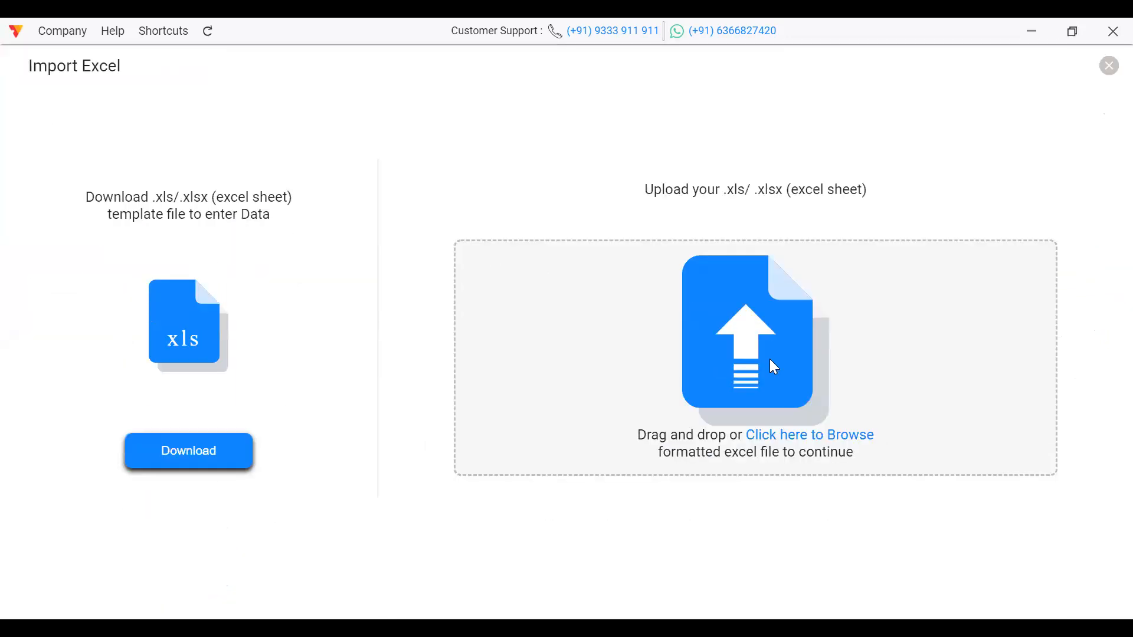
left_click(184, 456)
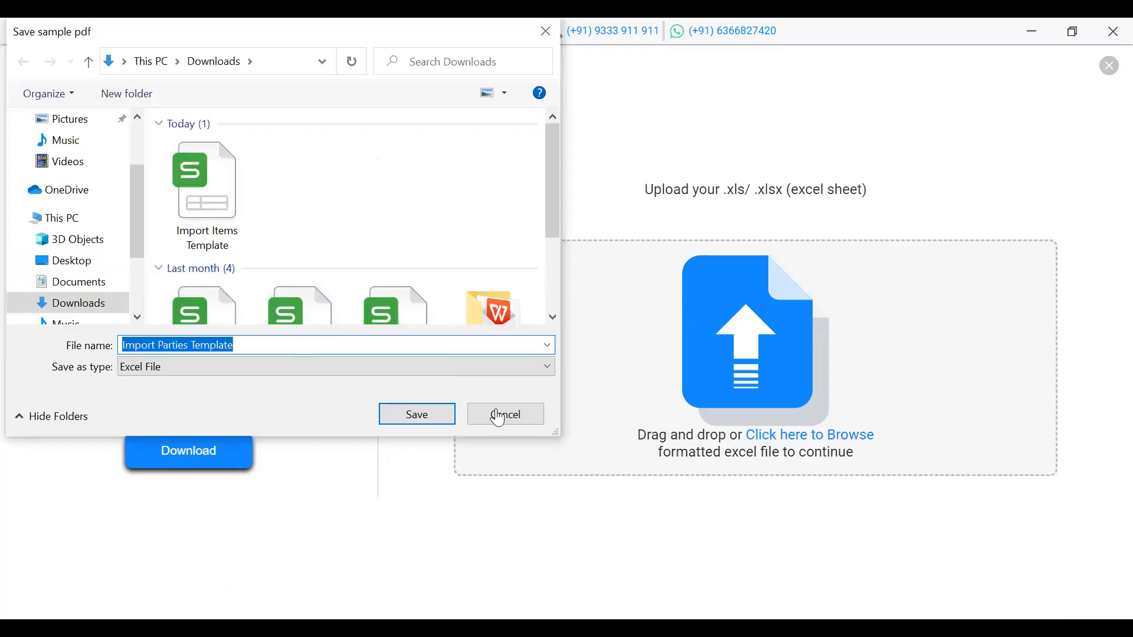
left_click(527, 421)
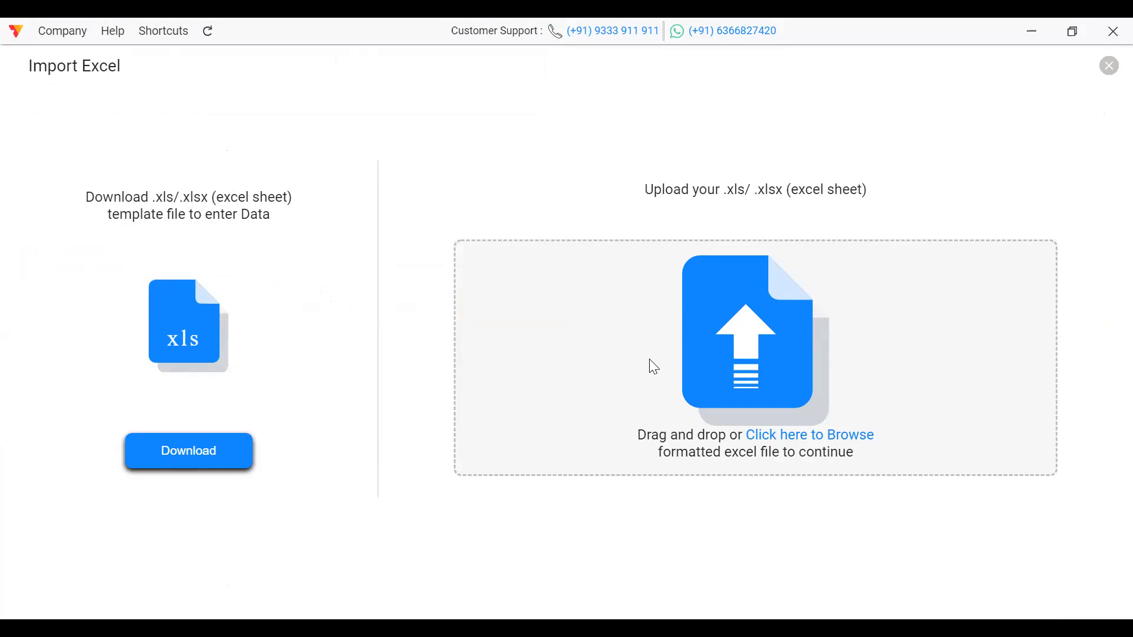
left_click(815, 437)
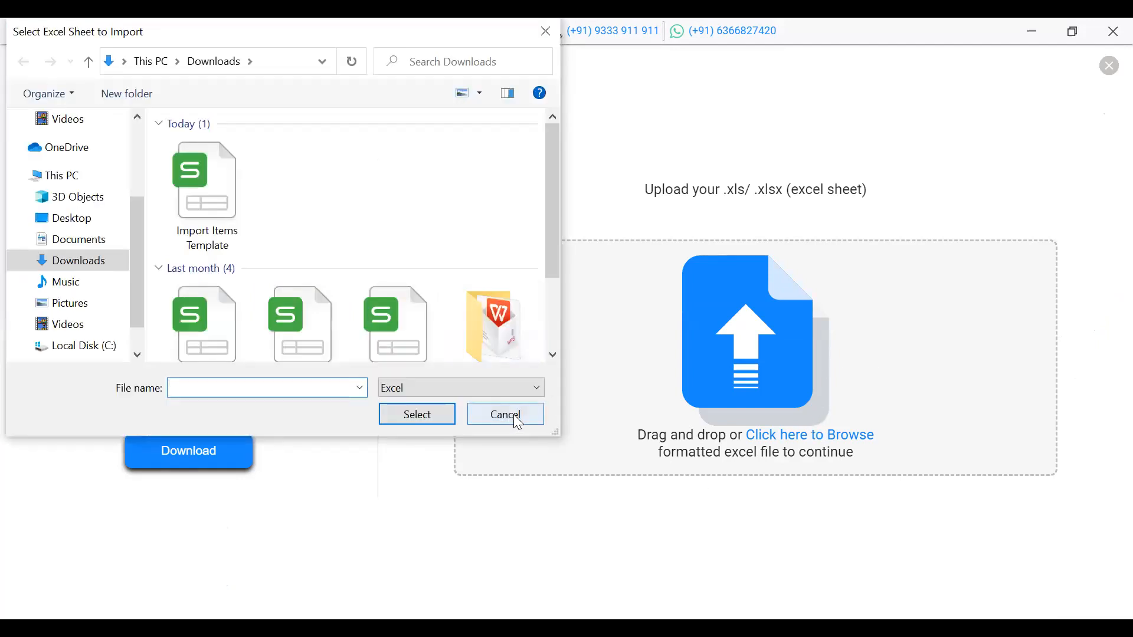
left_click(517, 420)
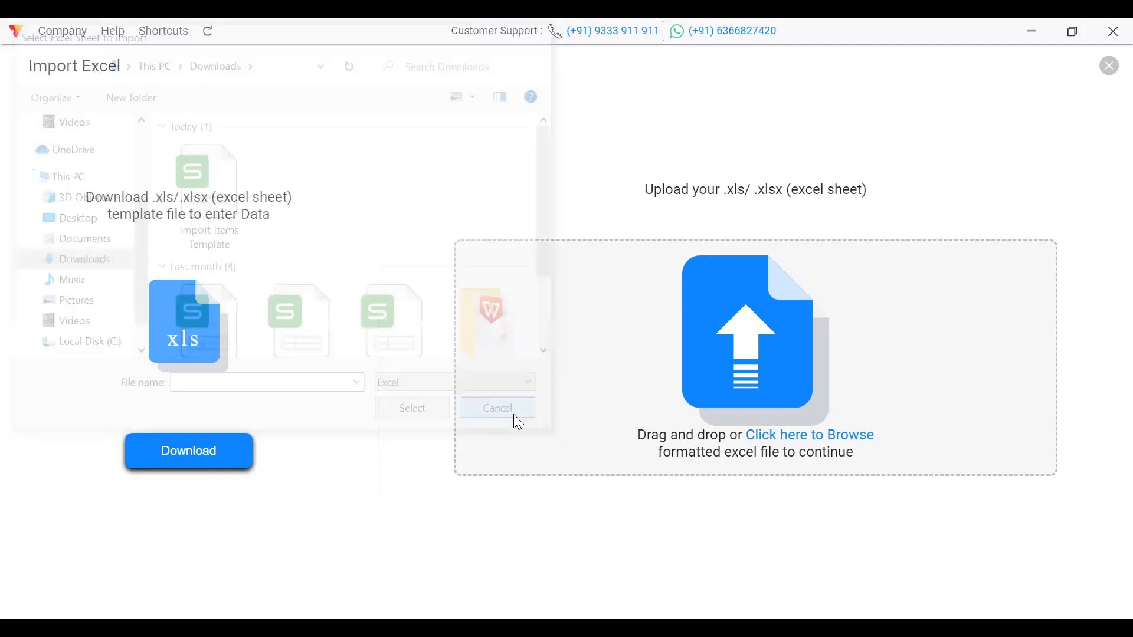
left_click(1110, 66)
left_click_drag(207, 308, 189, 139)
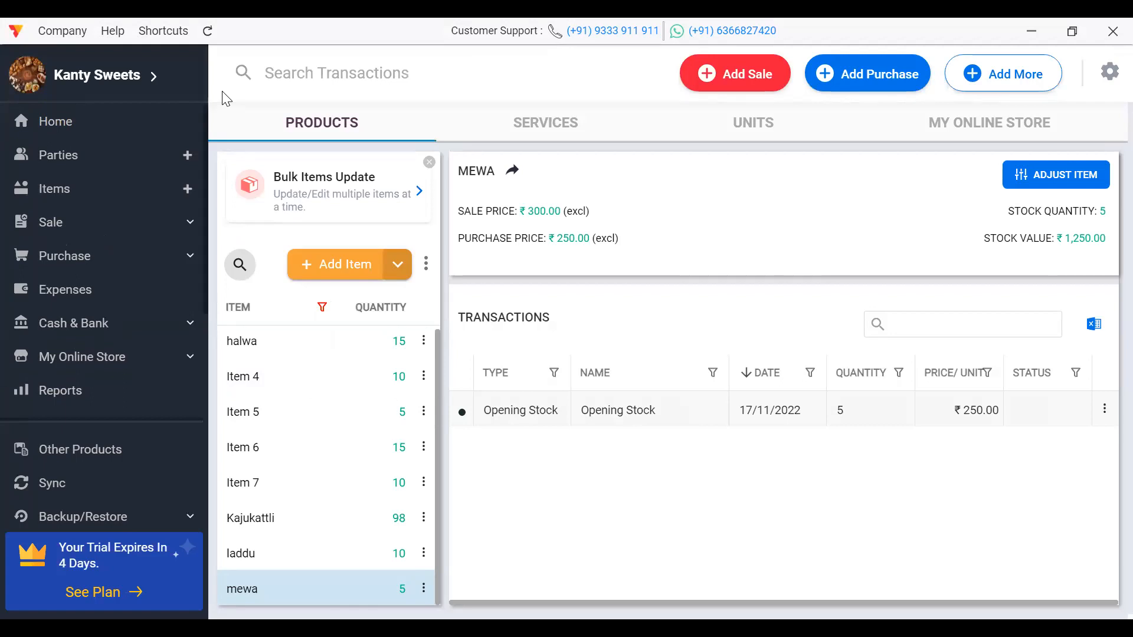
Step: Move between Parties, Items and Sale in the sidebar, toggling the Sale menu, and finish on Parties
left_click(96, 164)
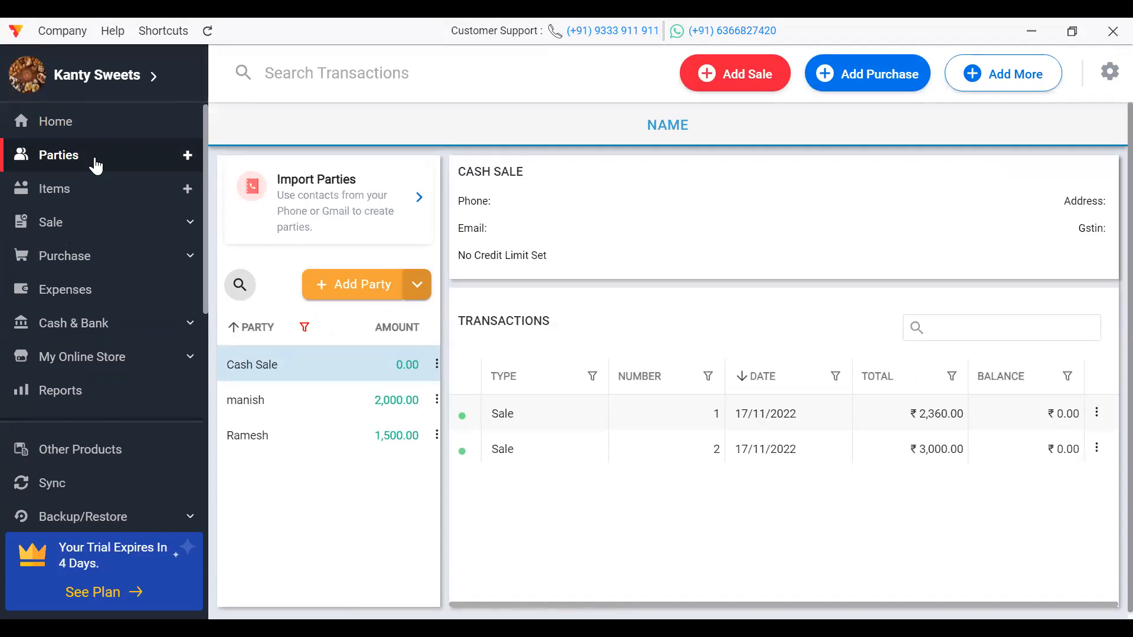
left_click(80, 189)
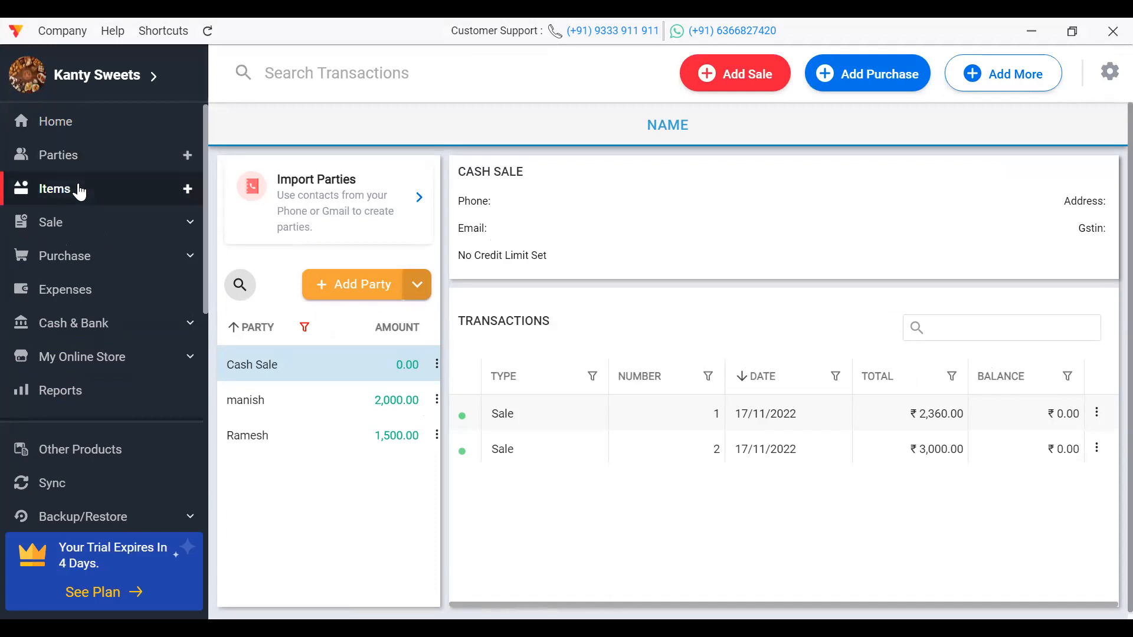
left_click(68, 223)
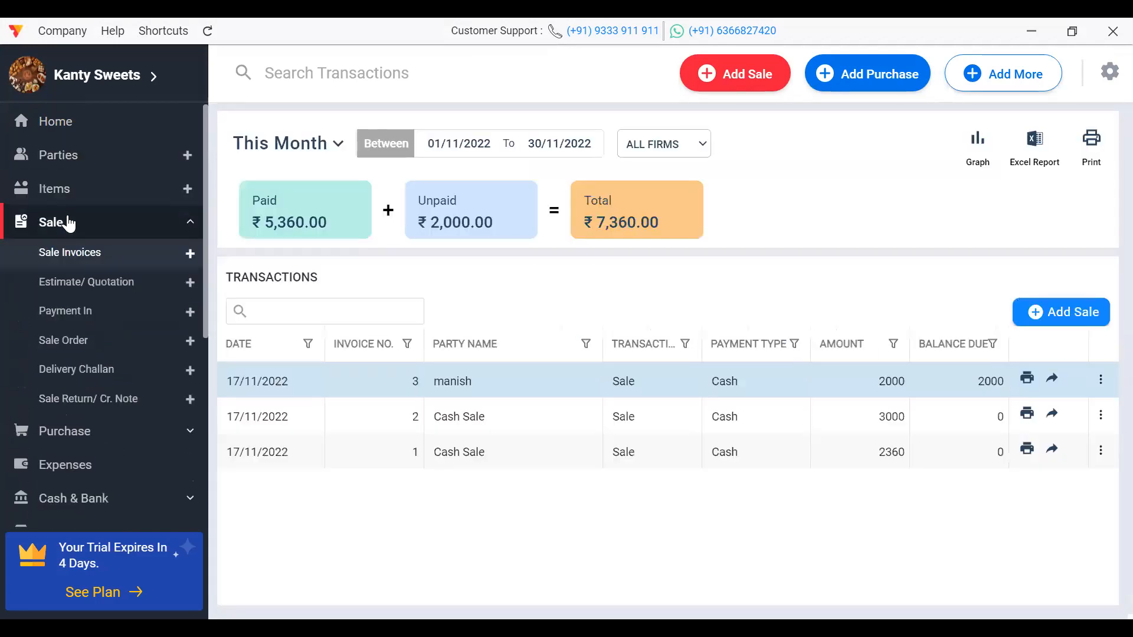
left_click(65, 223)
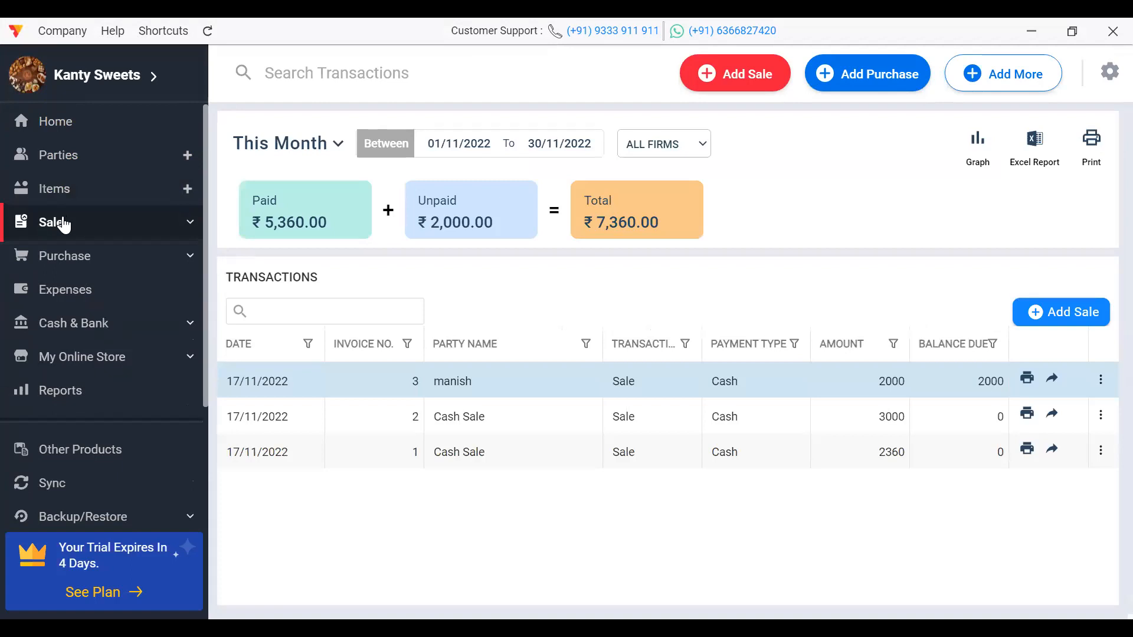
left_click(59, 196)
left_click(67, 222)
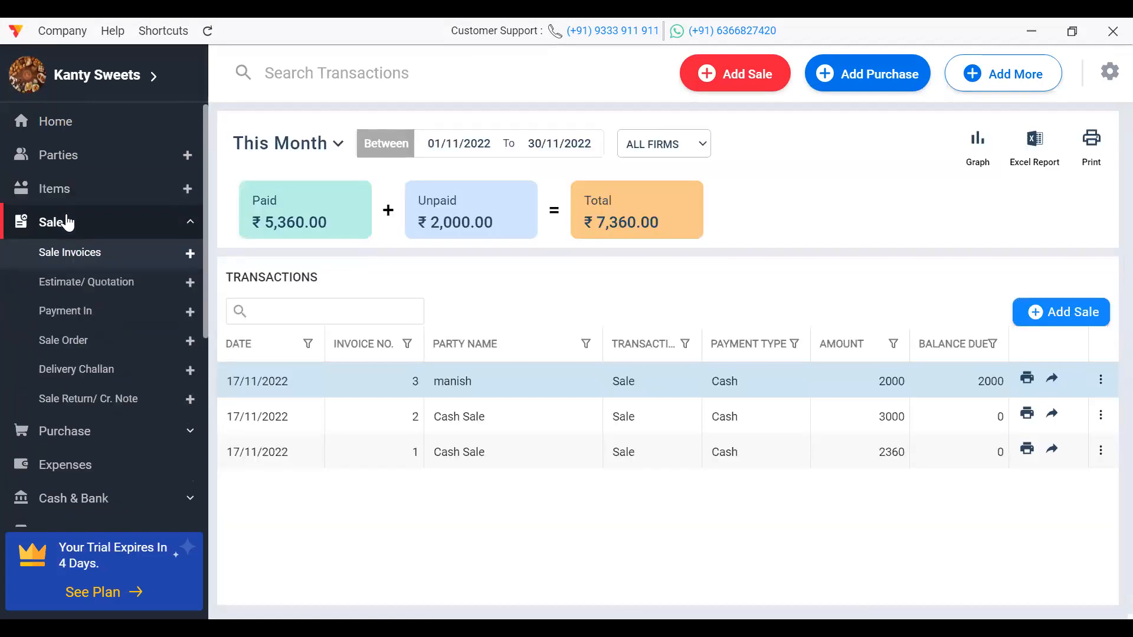
left_click(67, 221)
left_click(67, 222)
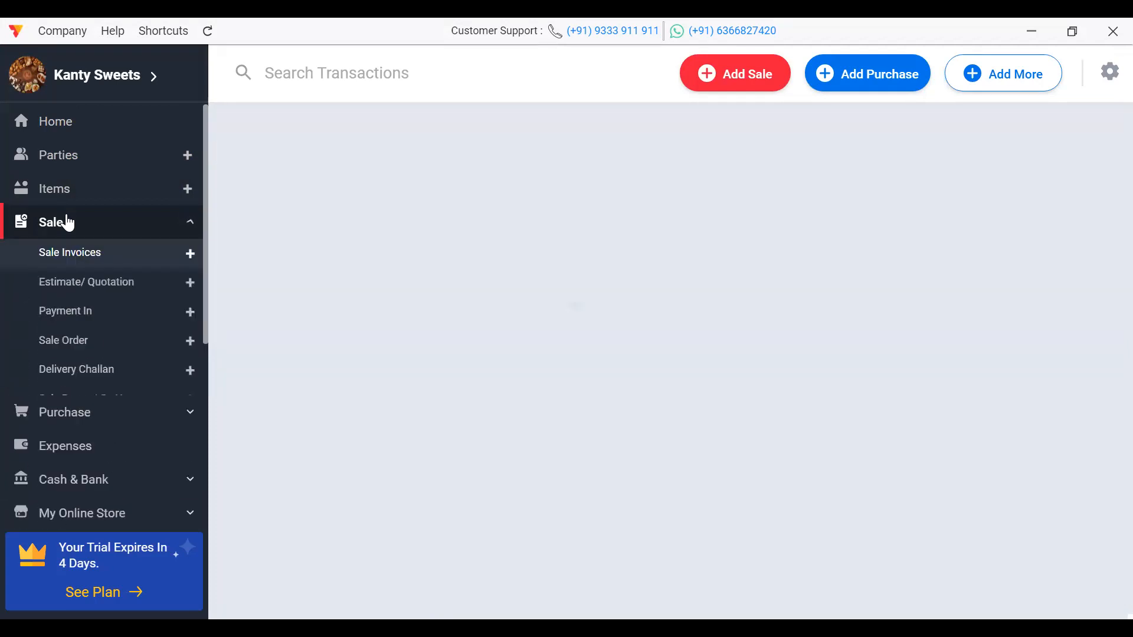
left_click(67, 222)
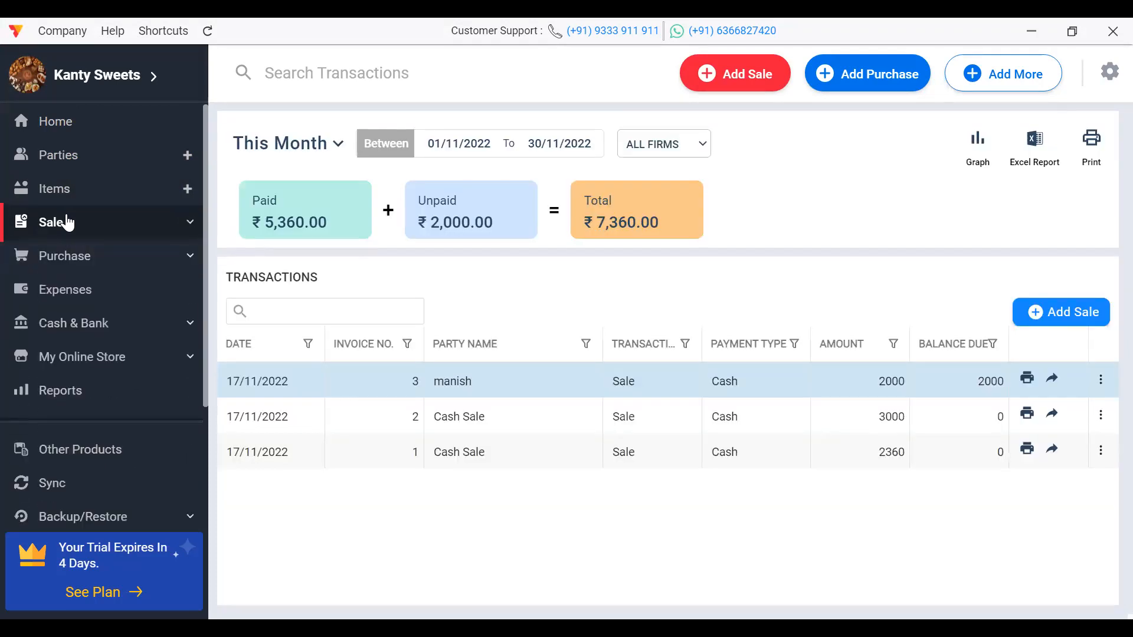
left_click(66, 221)
left_click(67, 221)
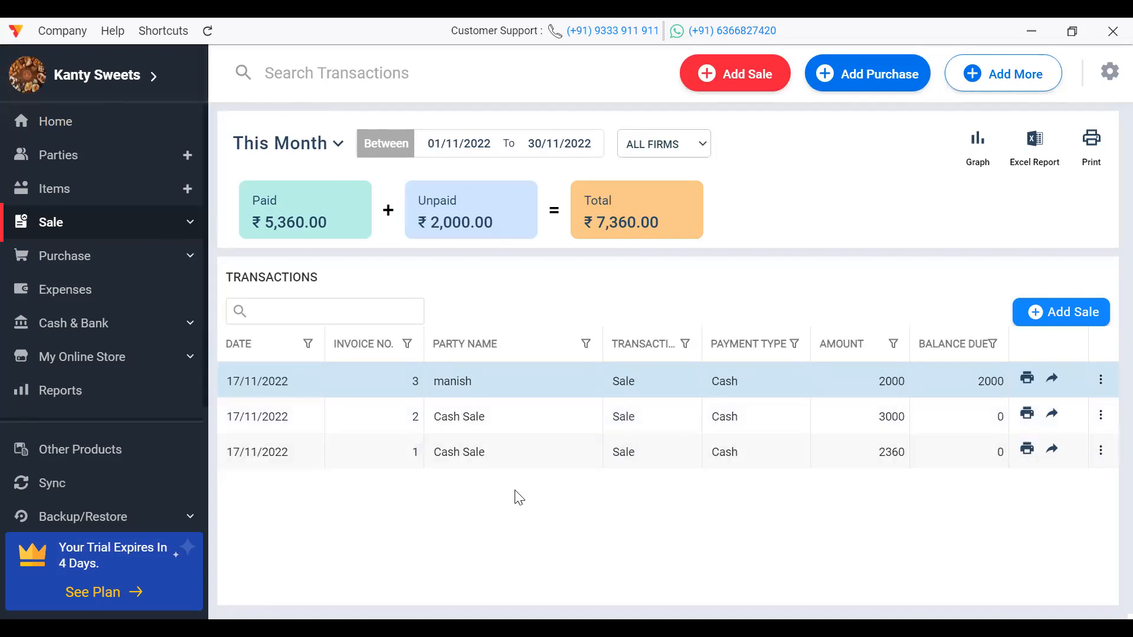
left_click(83, 156)
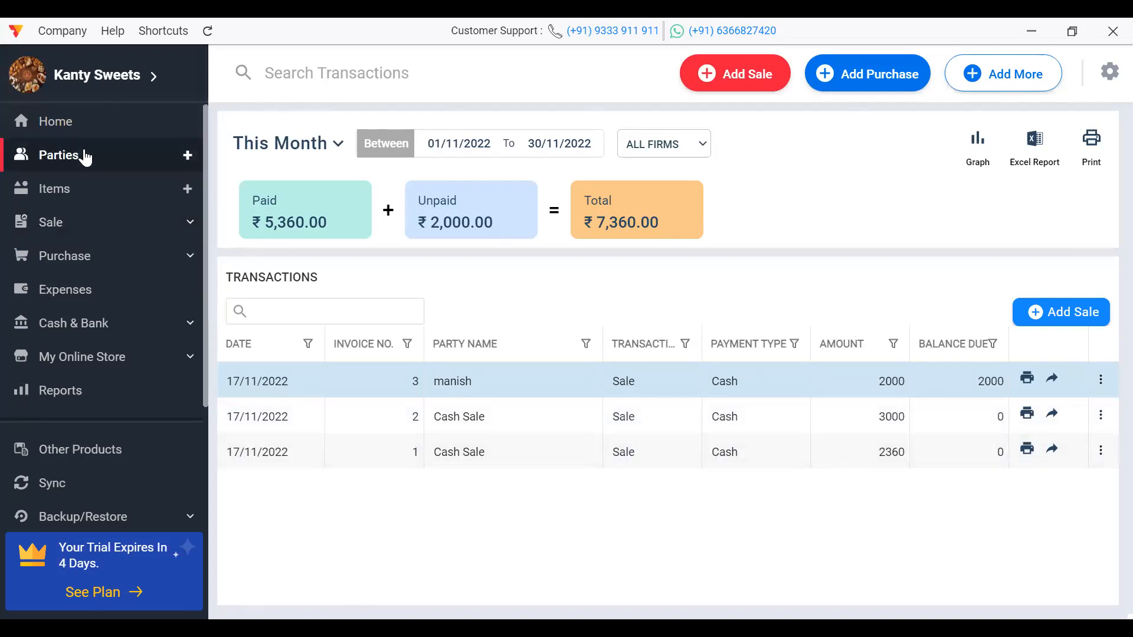
left_click(66, 189)
left_click(63, 161)
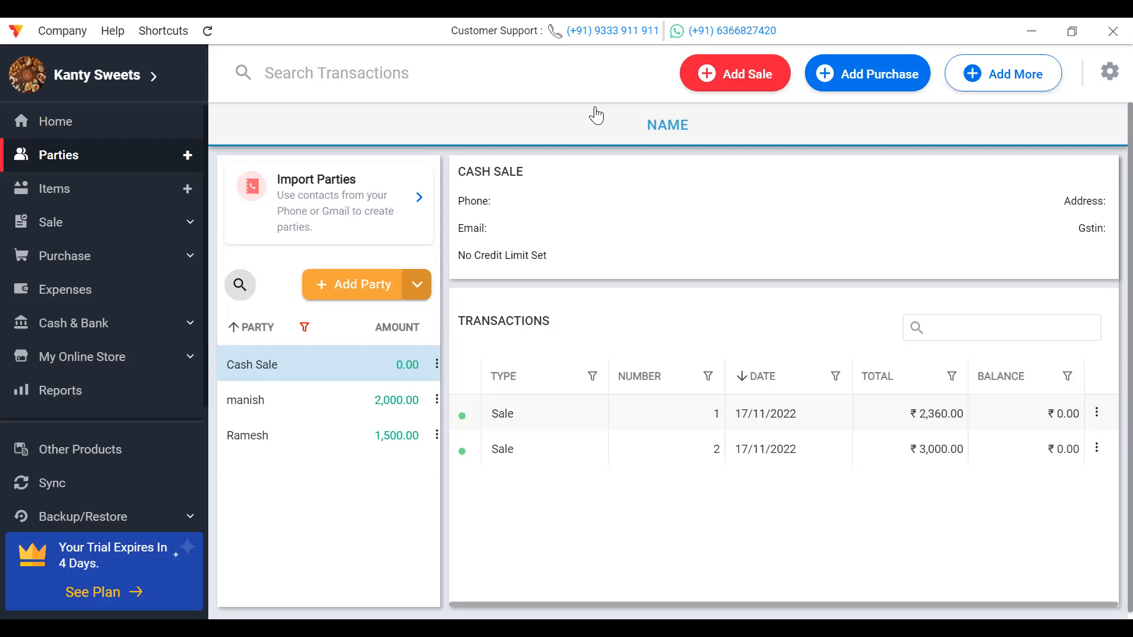
Step: View the Item settings listing the extra fields OUT TIME, OPD NO. and Room
left_click(104, 203)
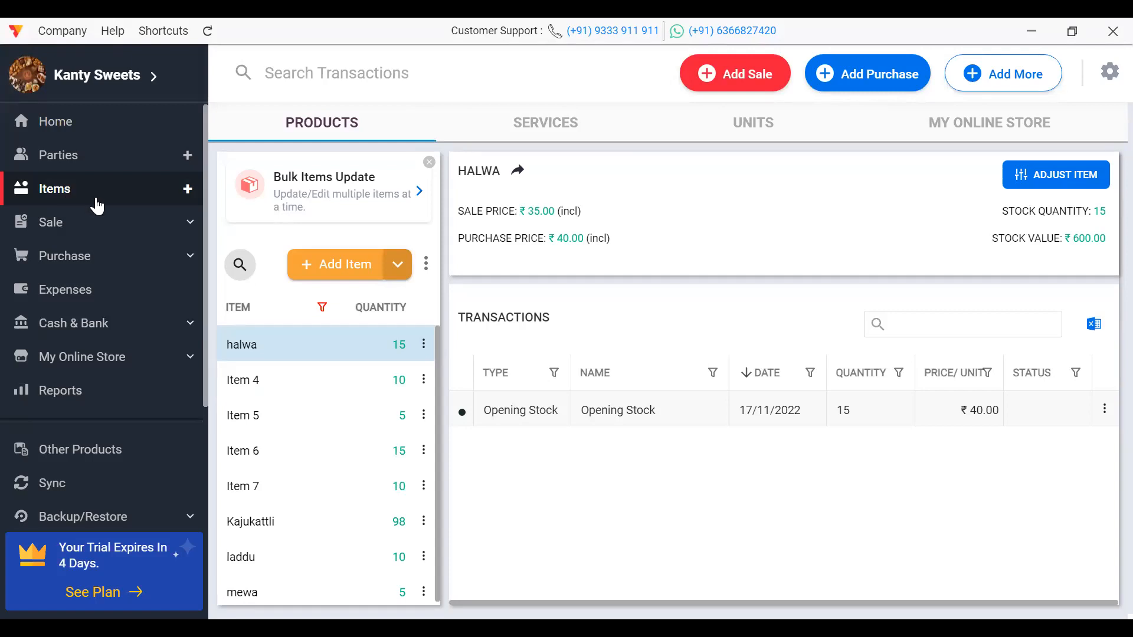
scroll(204, 292, "down", 3)
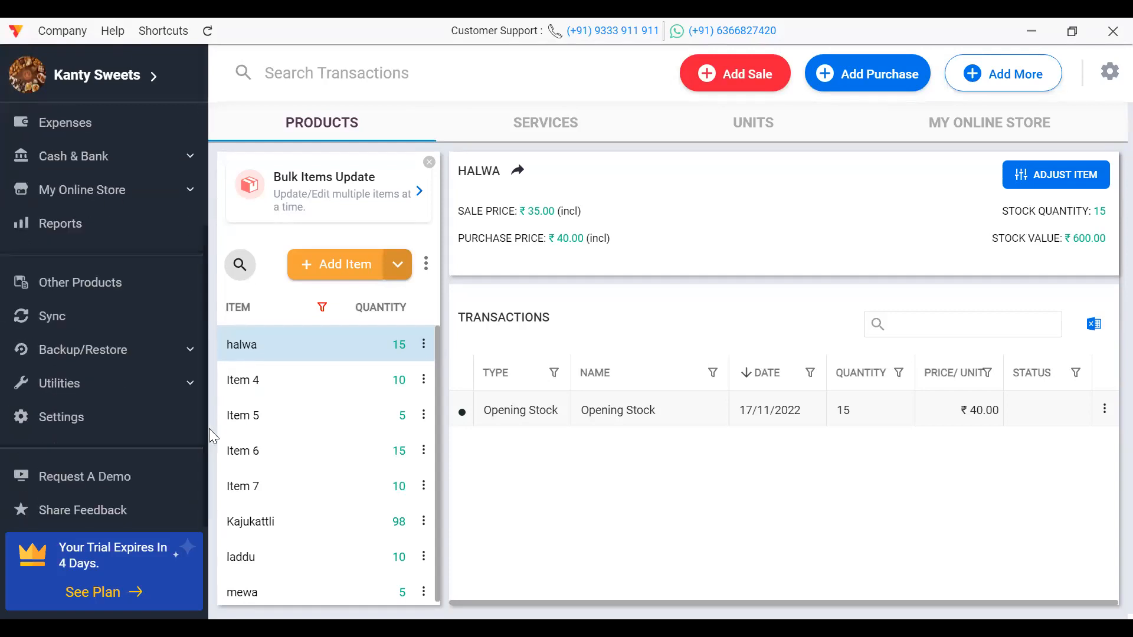
left_click(77, 417)
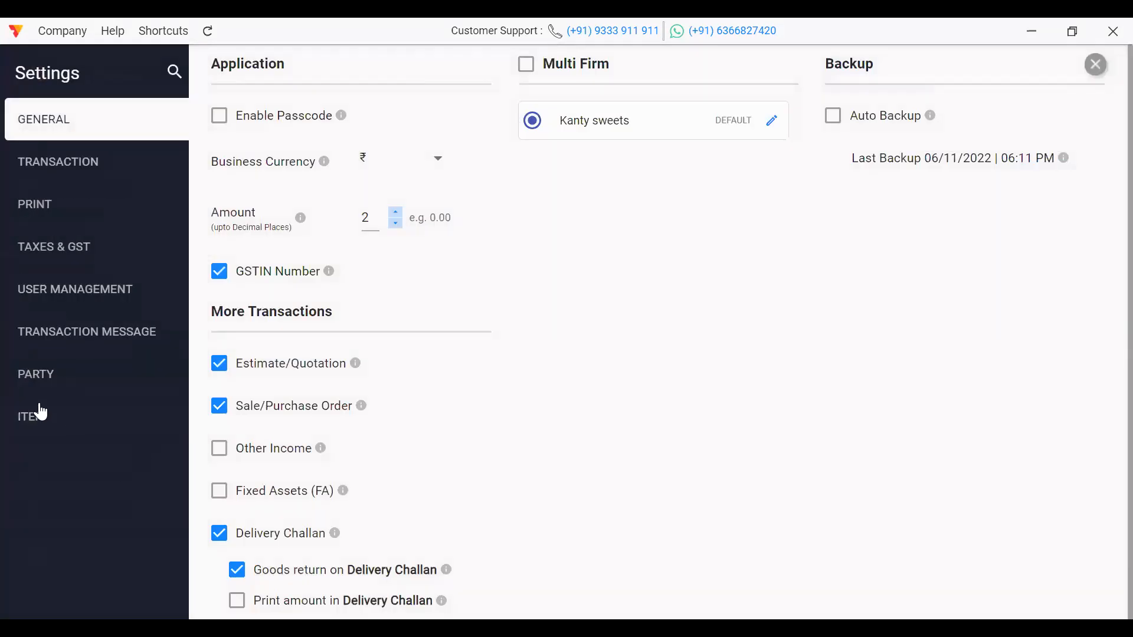
left_click(41, 414)
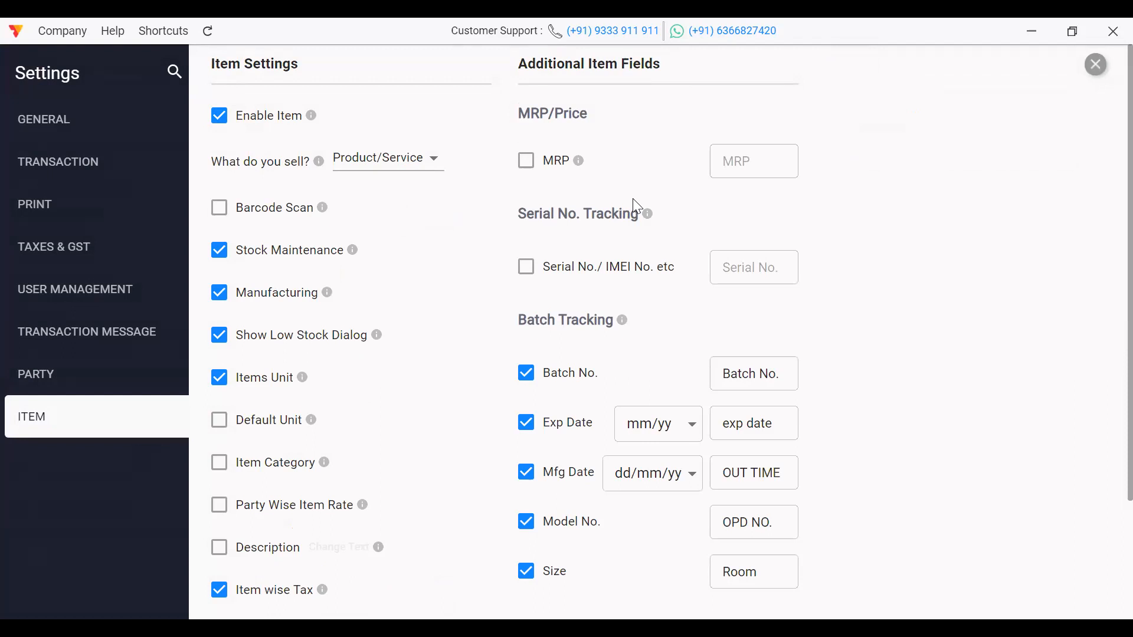
left_click(1096, 65)
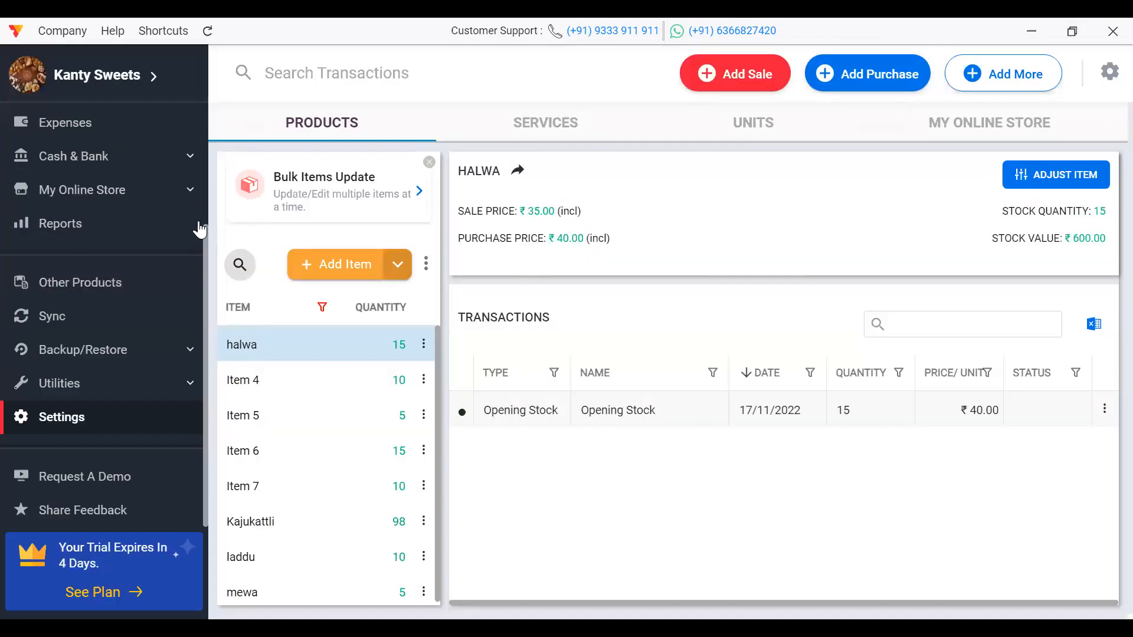
Step: Open halwa for editing, try adding a raw material under Manufacturing, then discard the changes
scroll(196, 108, "up", 3)
left_click(60, 185)
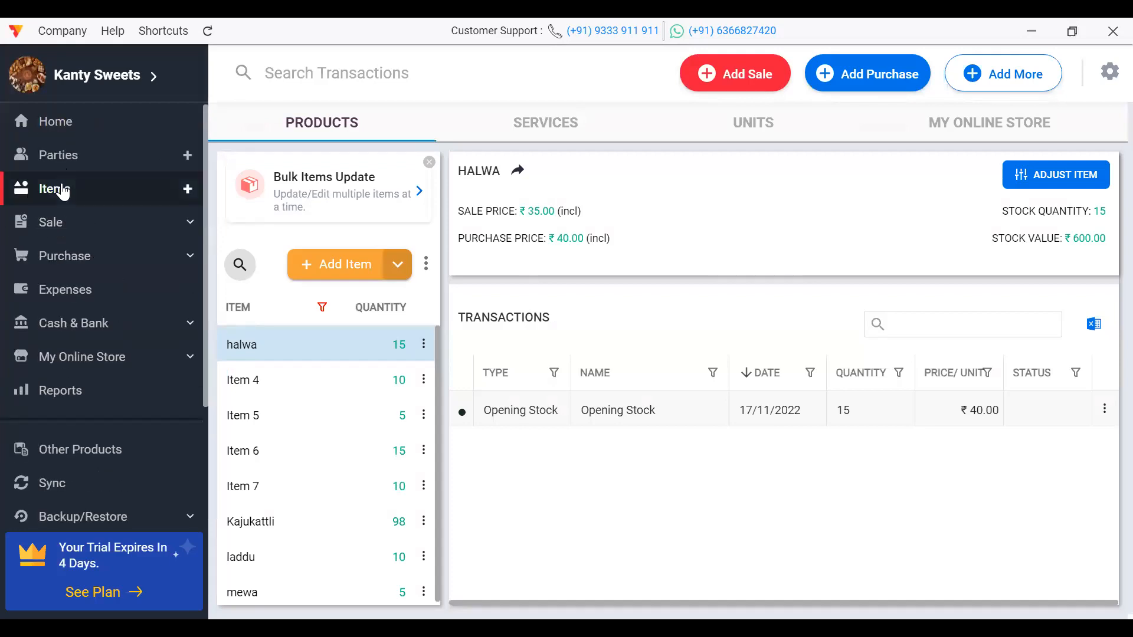
double_click(268, 354)
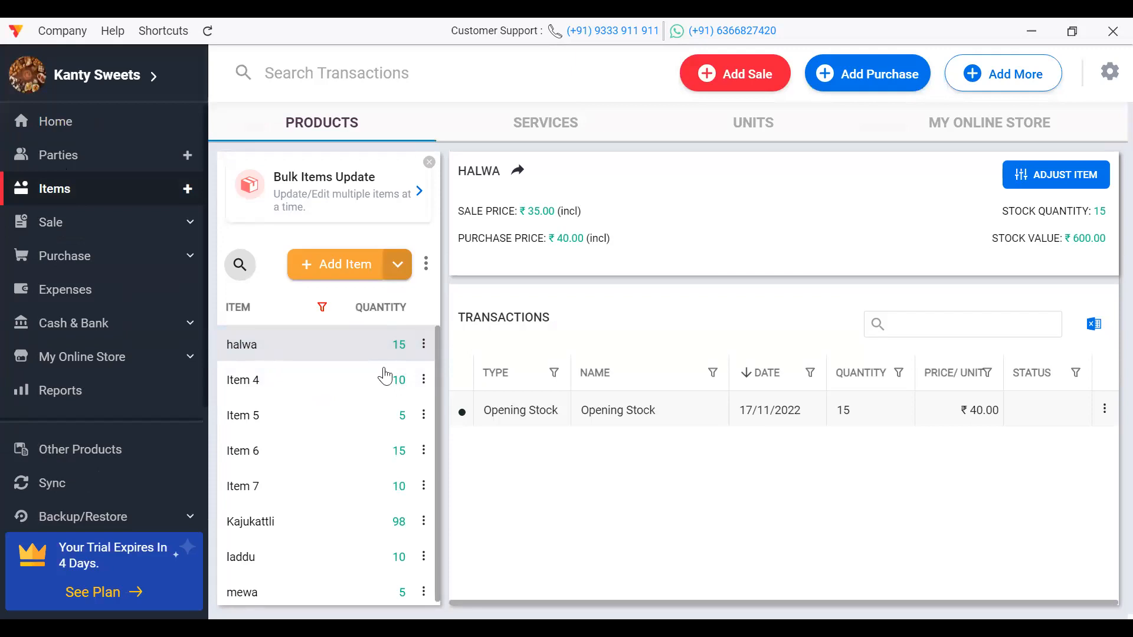
left_click(515, 383)
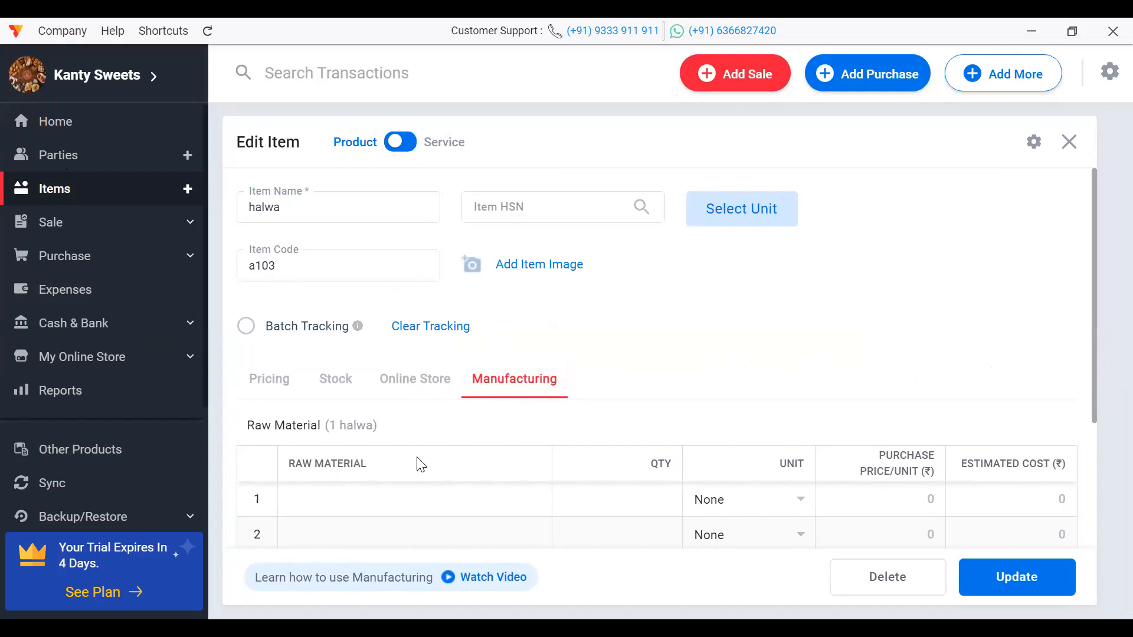
left_click(367, 500)
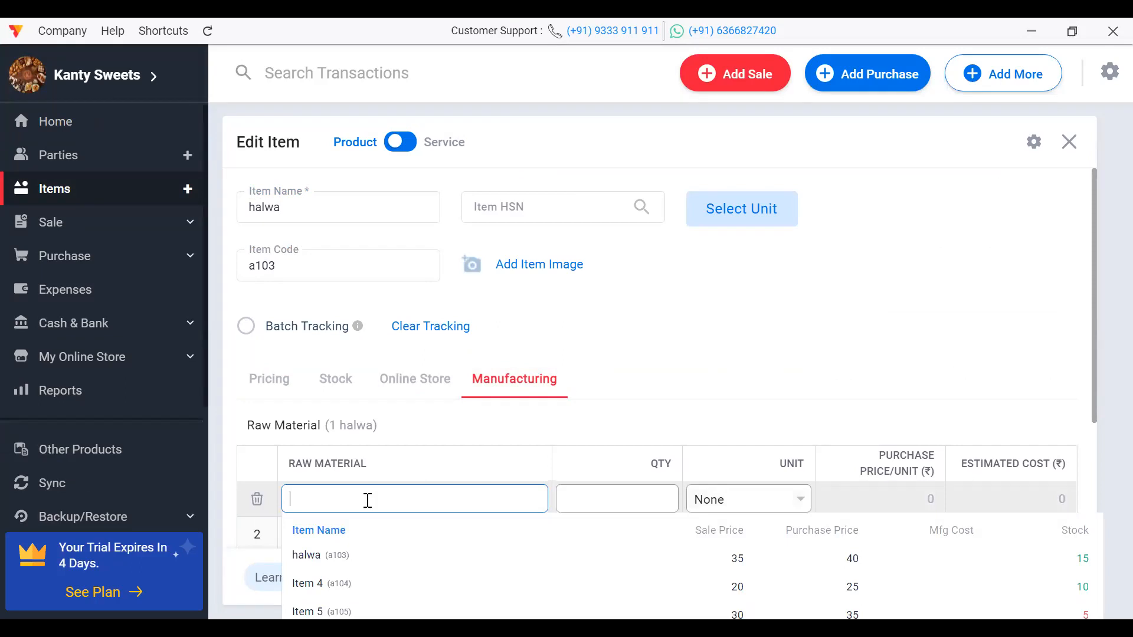
left_click(695, 384)
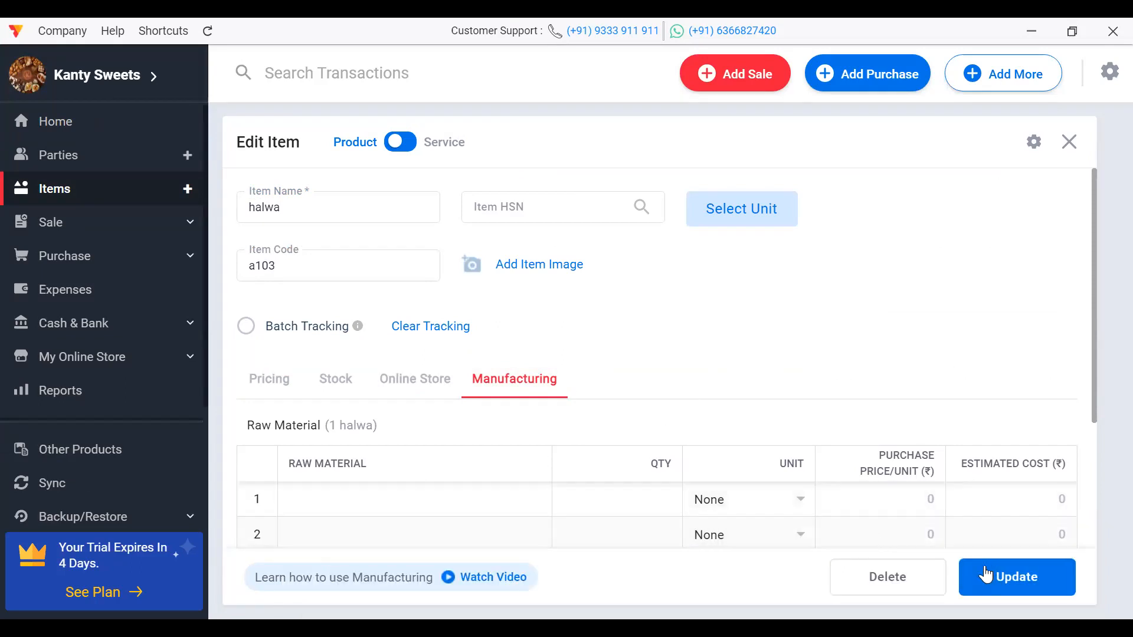
left_click(400, 500)
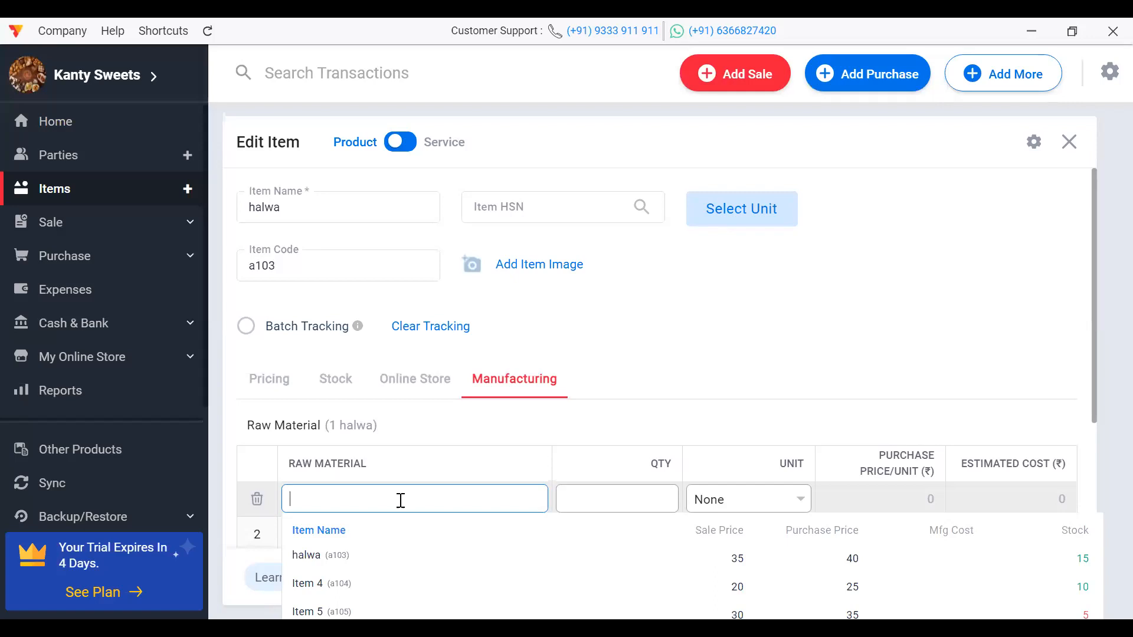
left_click(1069, 140)
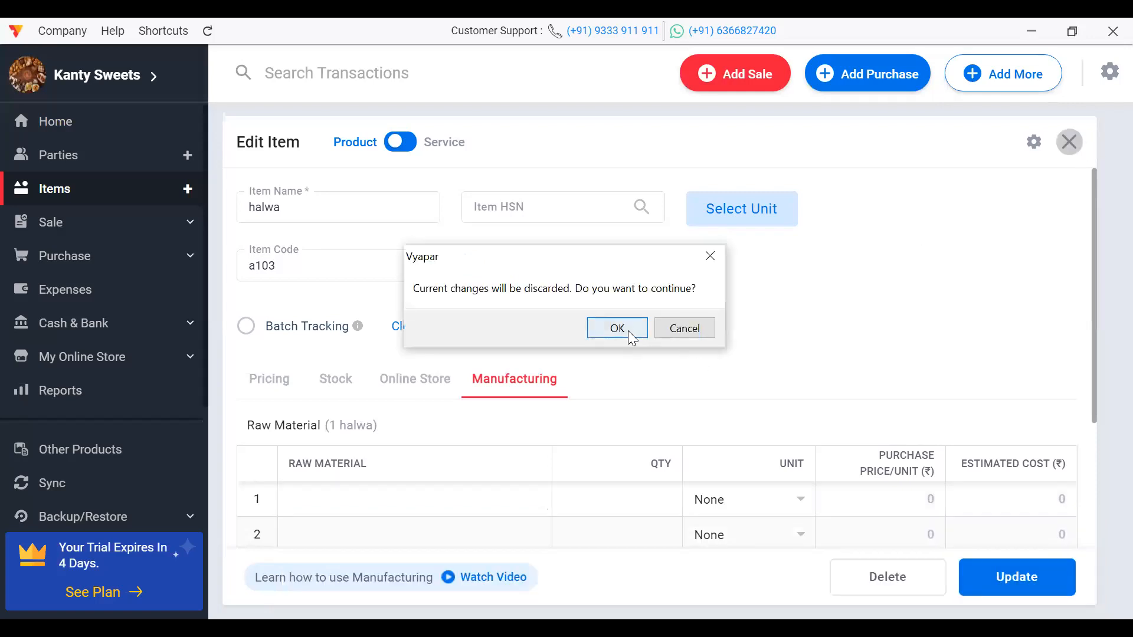
left_click(617, 328)
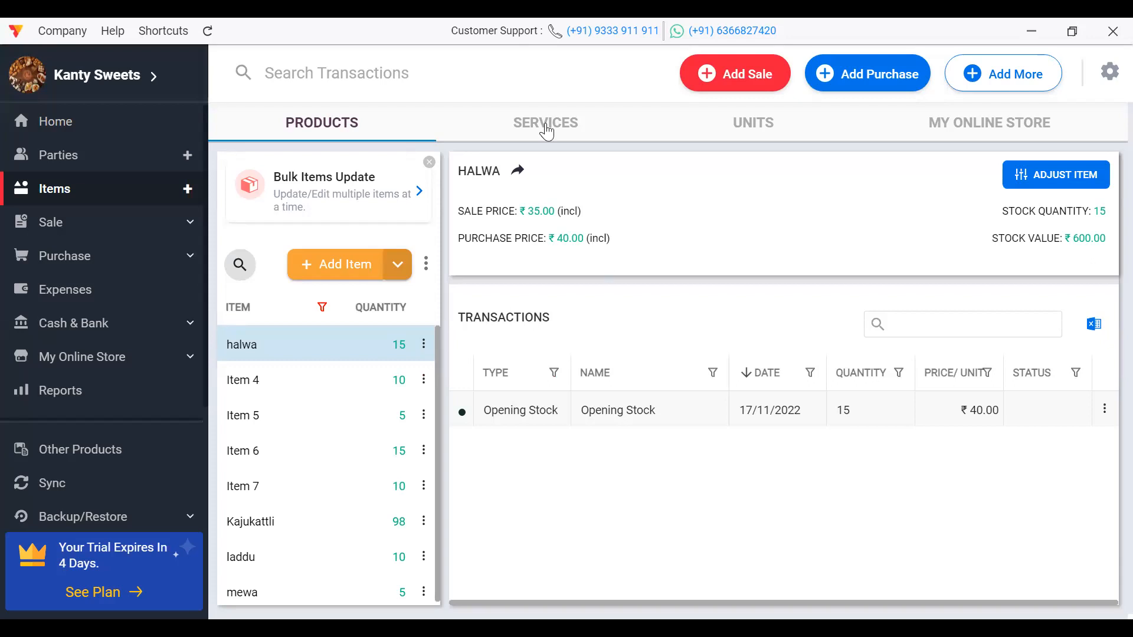
left_click(547, 126)
left_click(324, 122)
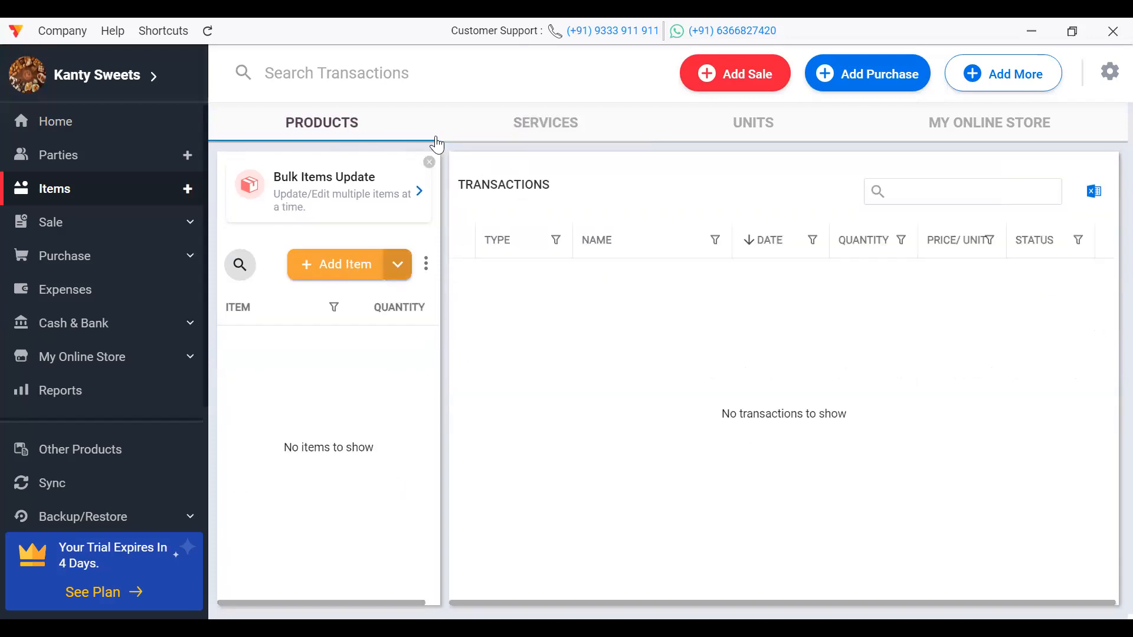
left_click(522, 127)
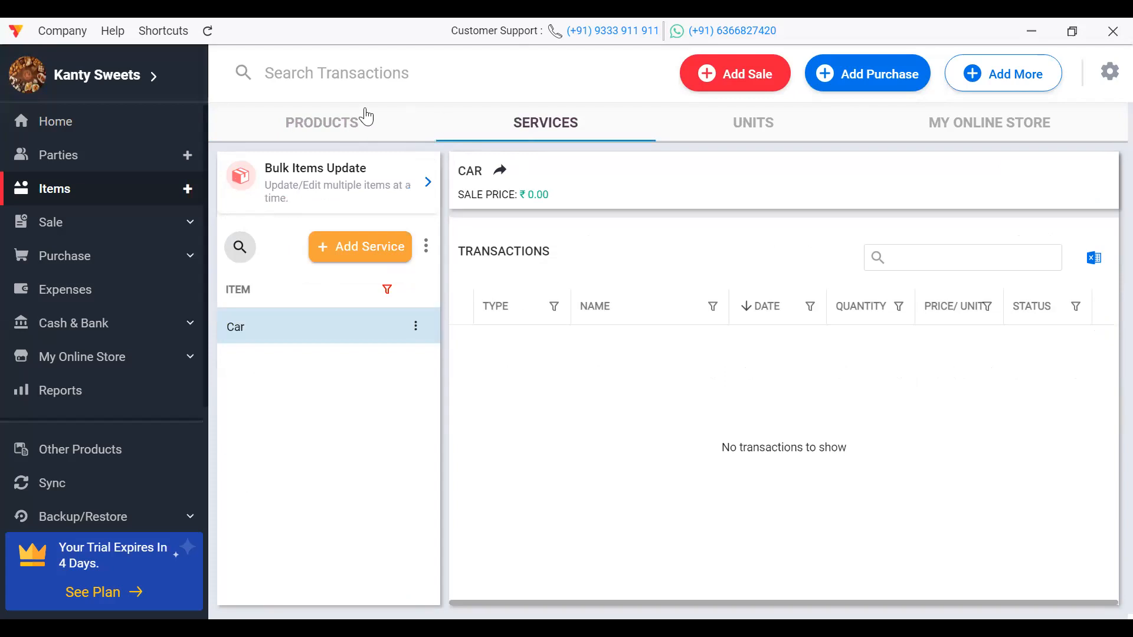
left_click(366, 116)
left_click(65, 131)
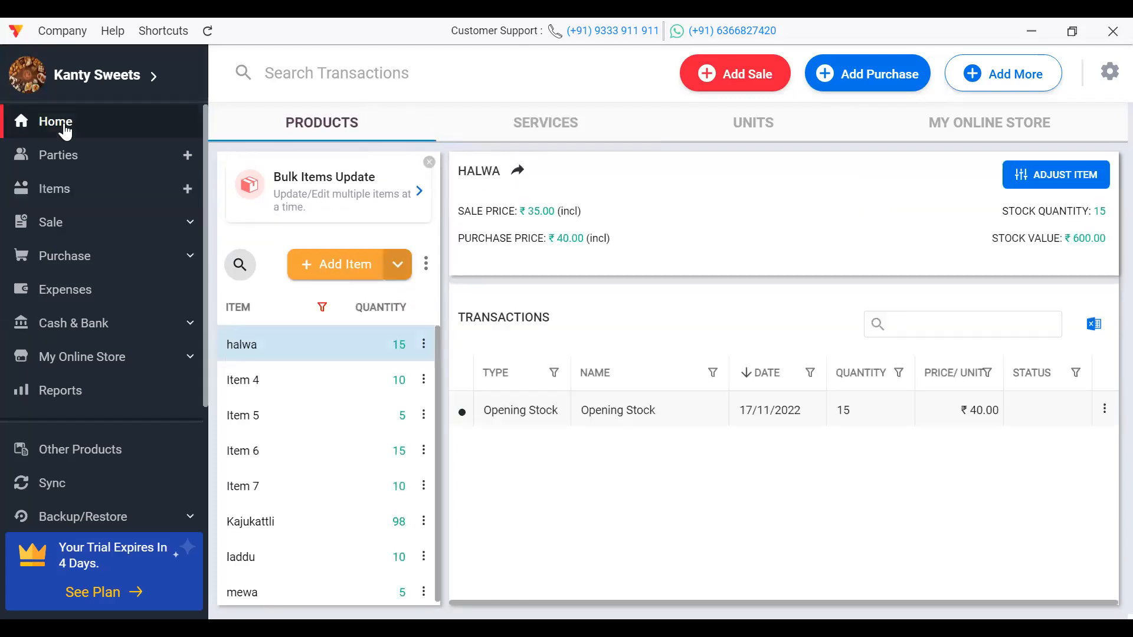
left_click(62, 153)
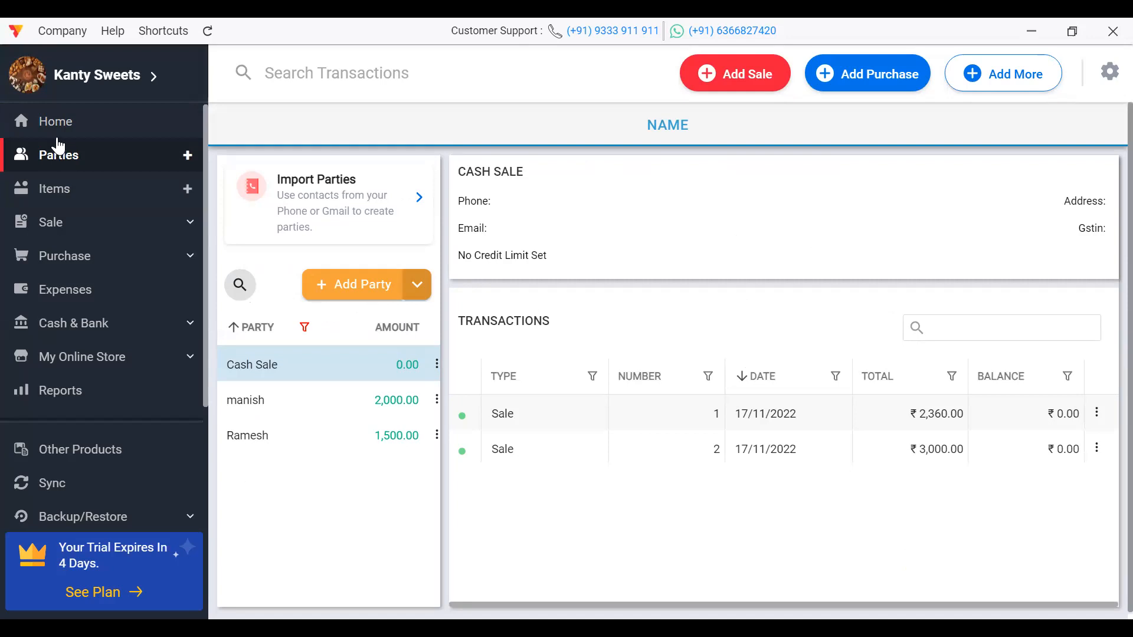
left_click(56, 122)
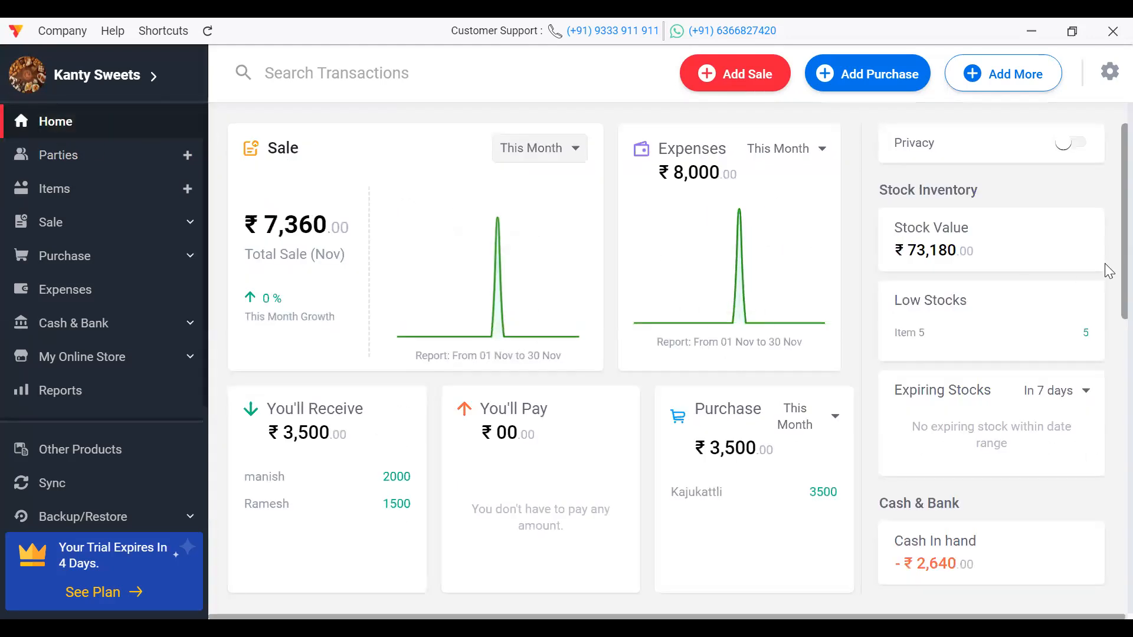
scroll(1103, 271, "down", 2)
scroll(1108, 226, "up", 2)
left_click(101, 199)
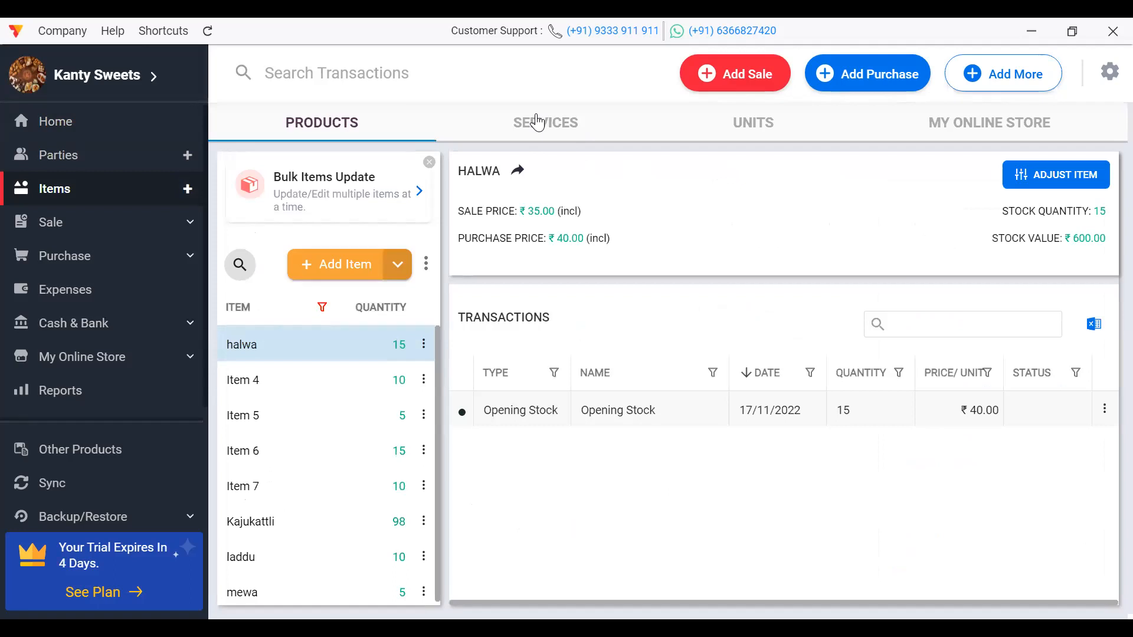
left_click(527, 120)
left_click(76, 161)
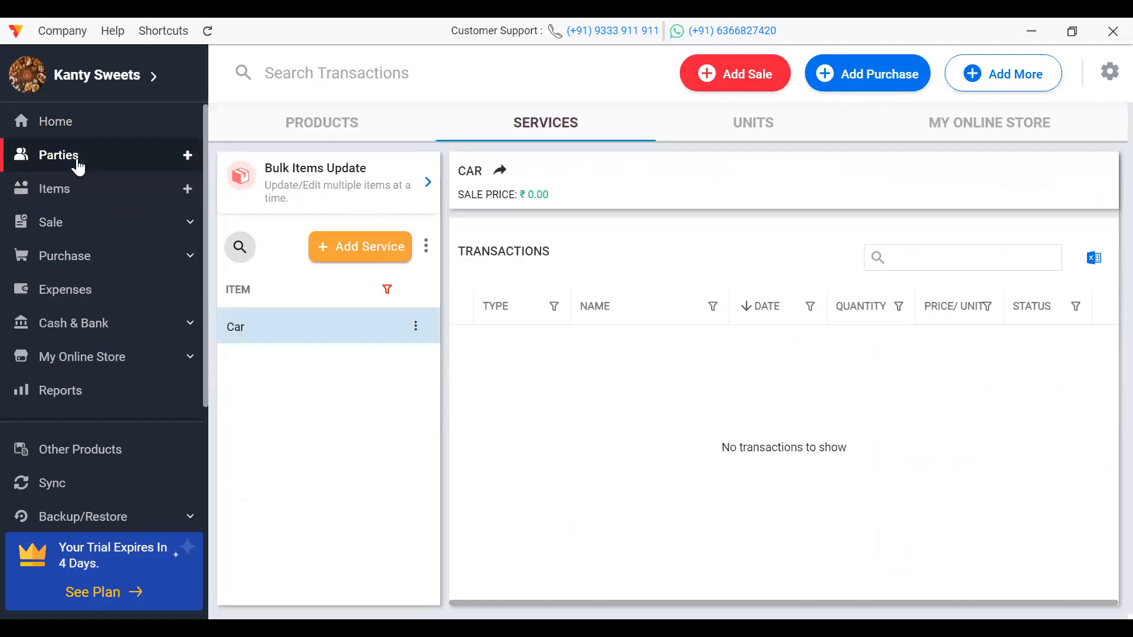
left_click(76, 188)
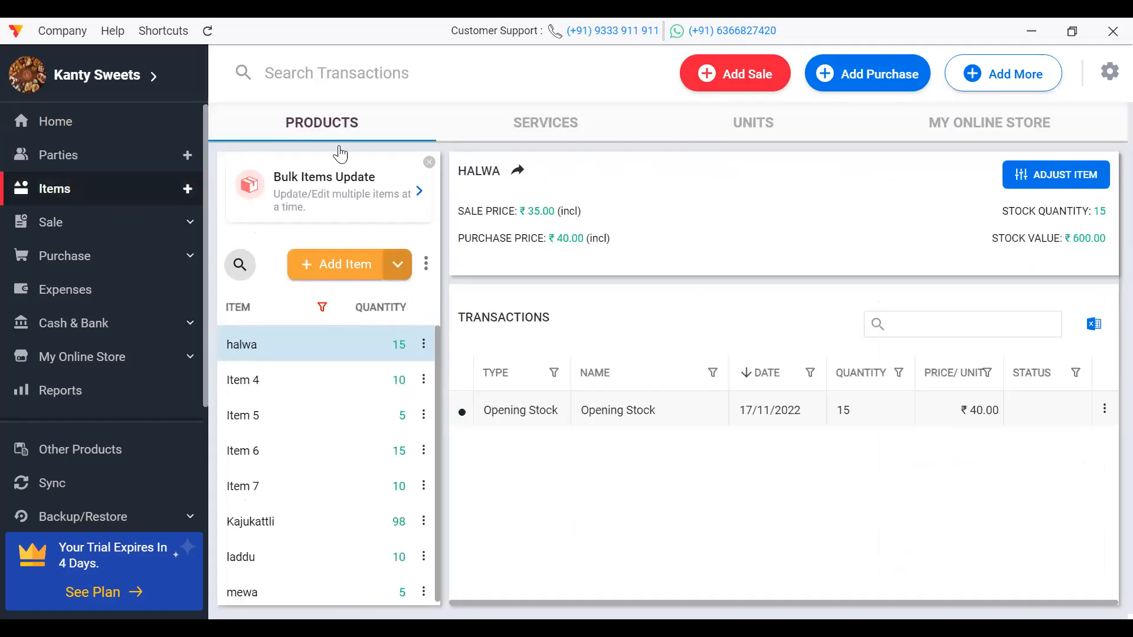
Step: Open and close a new-party form without saving, then return to the Items list
left_click(54, 167)
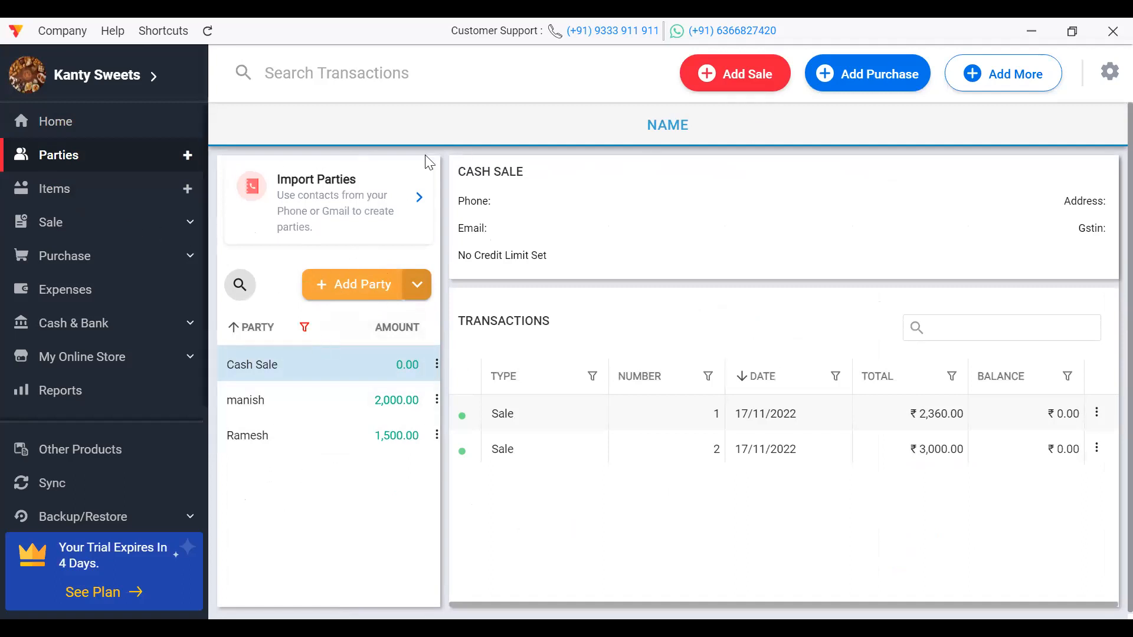
left_click(84, 227)
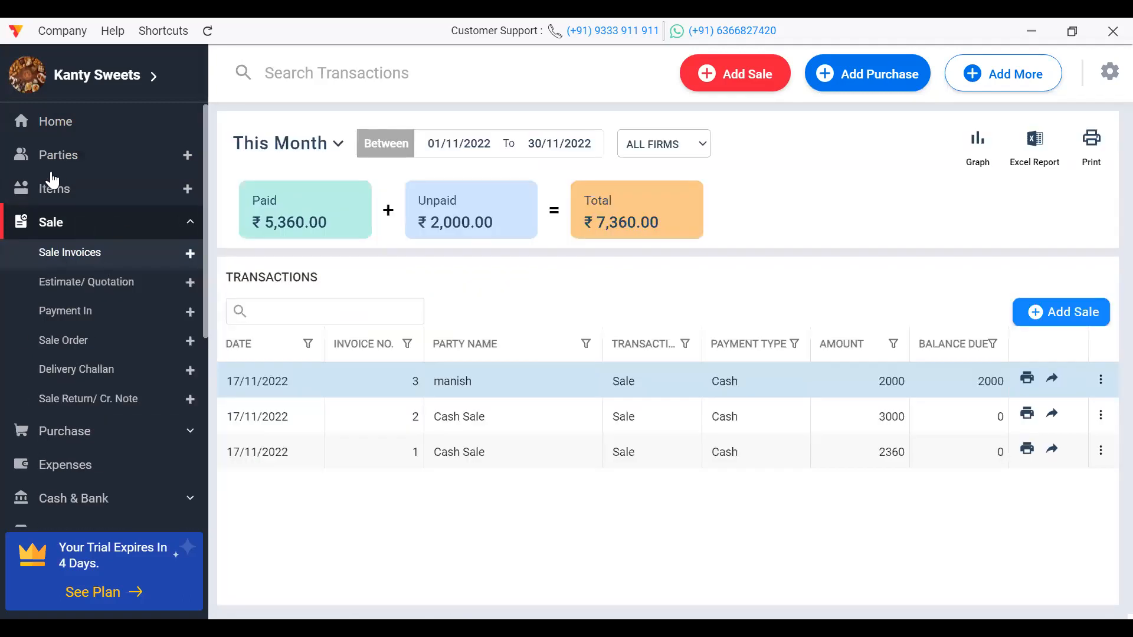
left_click(94, 155)
left_click(106, 189)
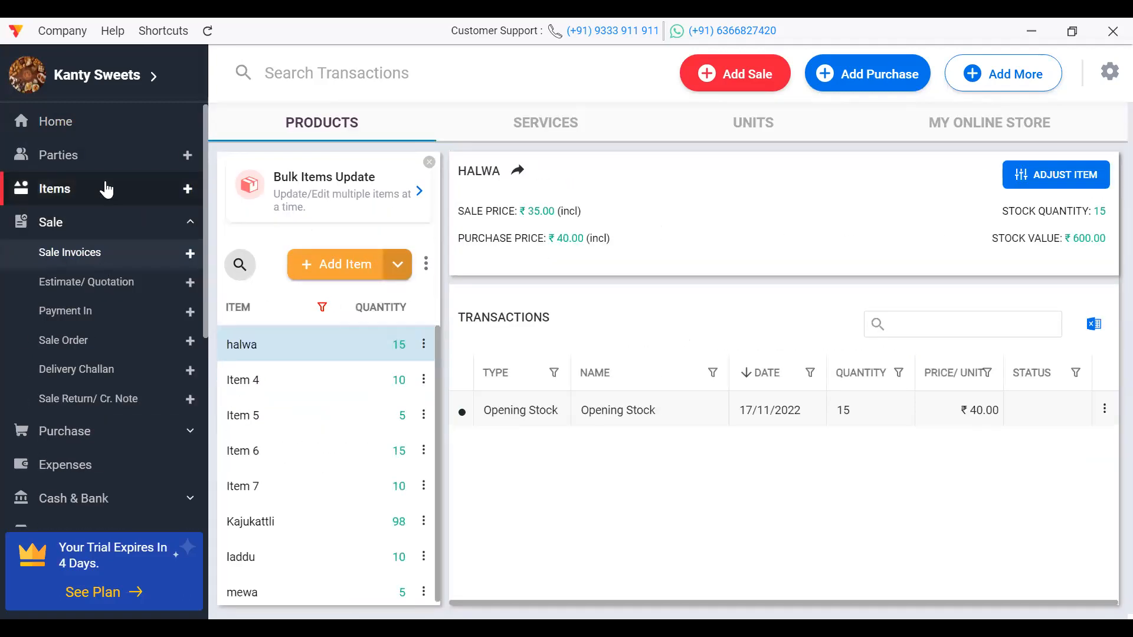
left_click(87, 151)
left_click(378, 285)
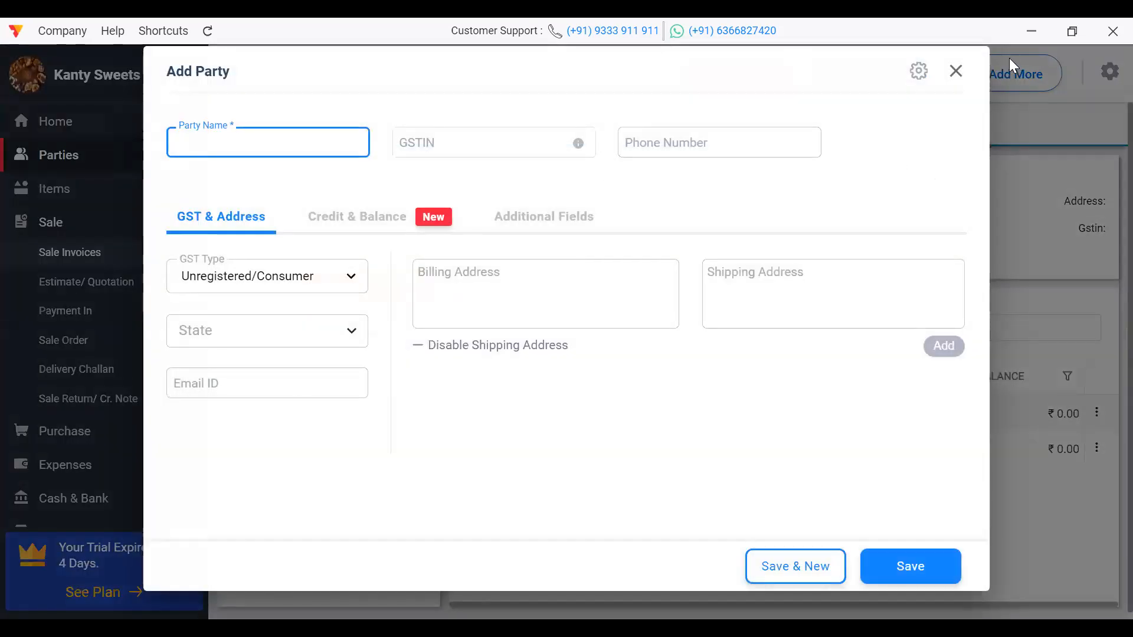
left_click(956, 72)
left_click(81, 193)
left_click(354, 272)
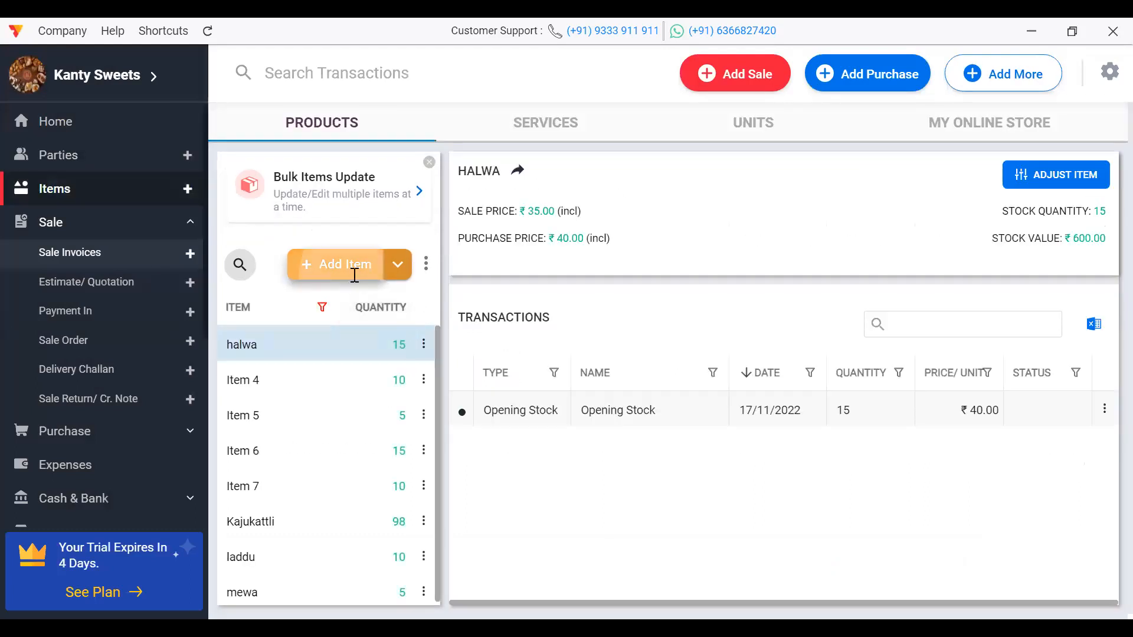
Step: Enter the new item name Roon -1 with a sale price of ₹1000
type("ra")
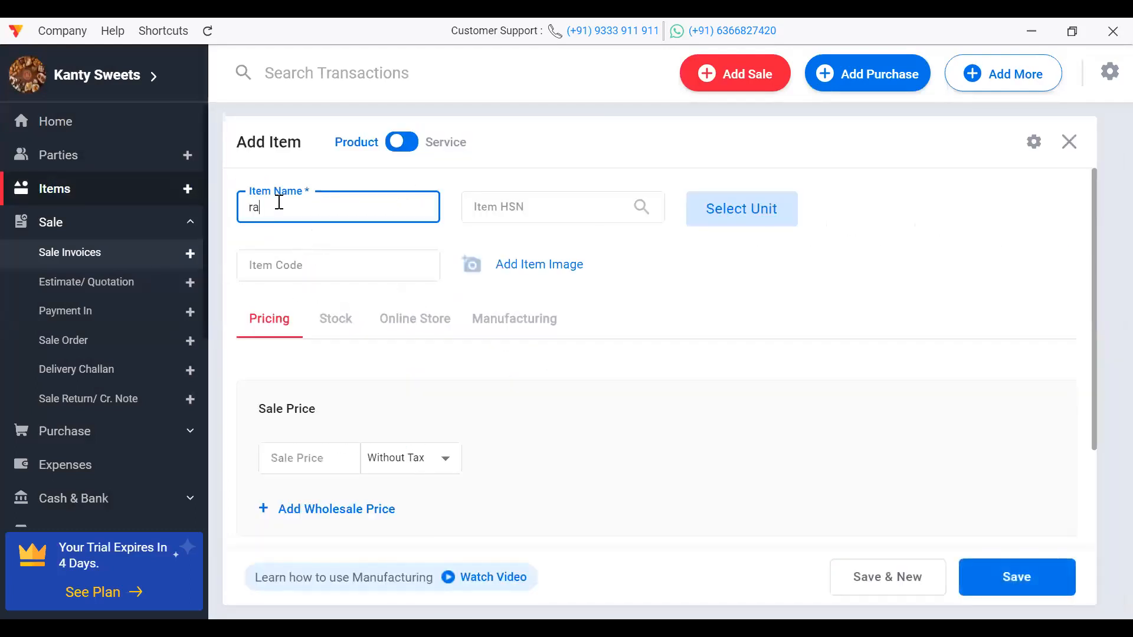
key("BackSpace")
type("Roo")
key("BackSpace")
key("BackSpace")
key("BackSpace")
key("BackSpace")
type("Room")
type(" 1")
left_click(280, 457)
type("1000")
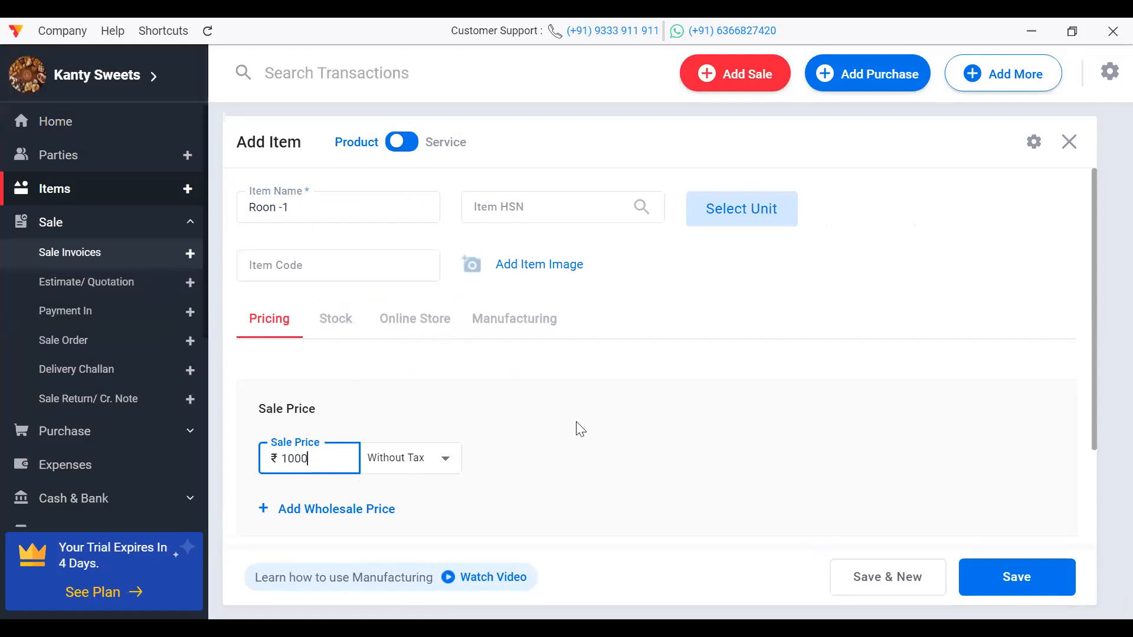
Step: Set an opening quantity of 1 without batch details and save the item
left_click(329, 322)
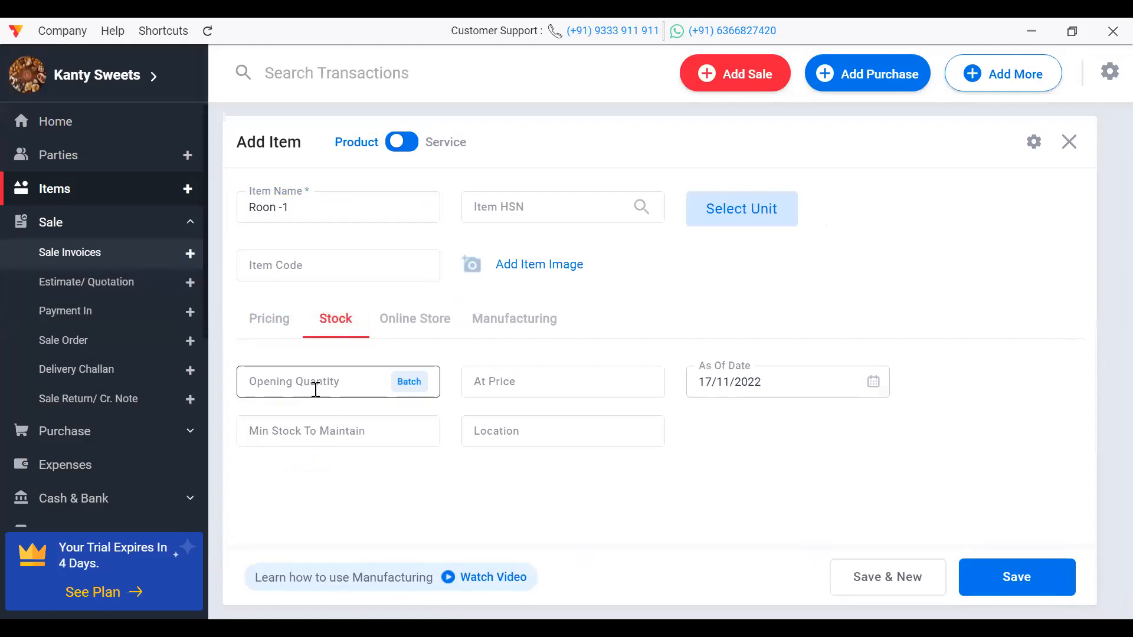
left_click(296, 382)
type("1")
left_click(424, 391)
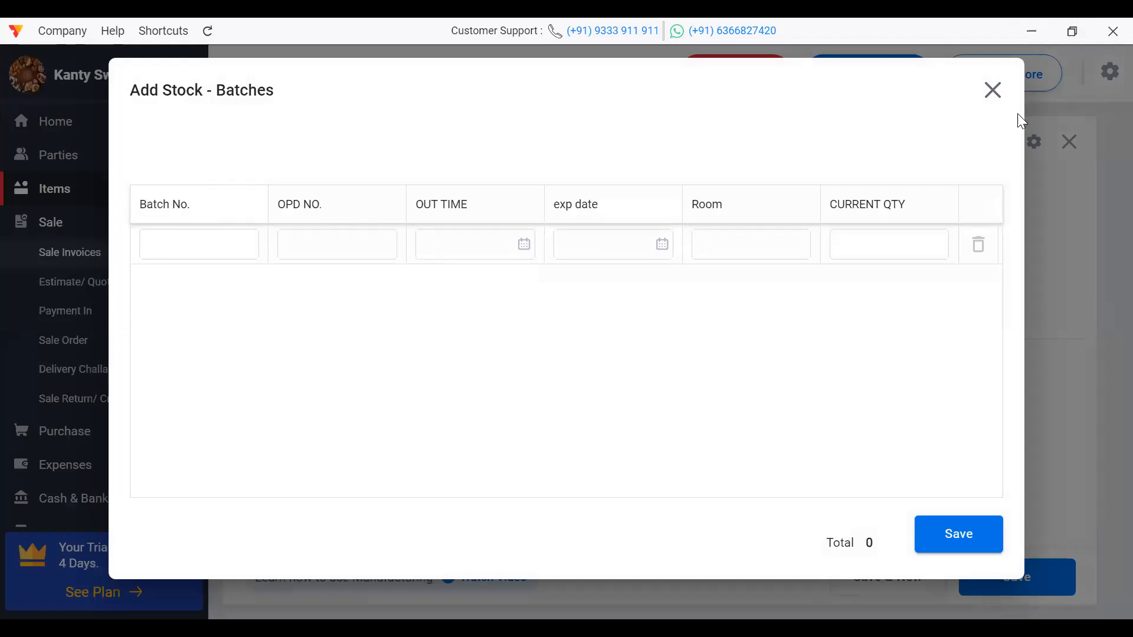
left_click(994, 92)
left_click(1024, 581)
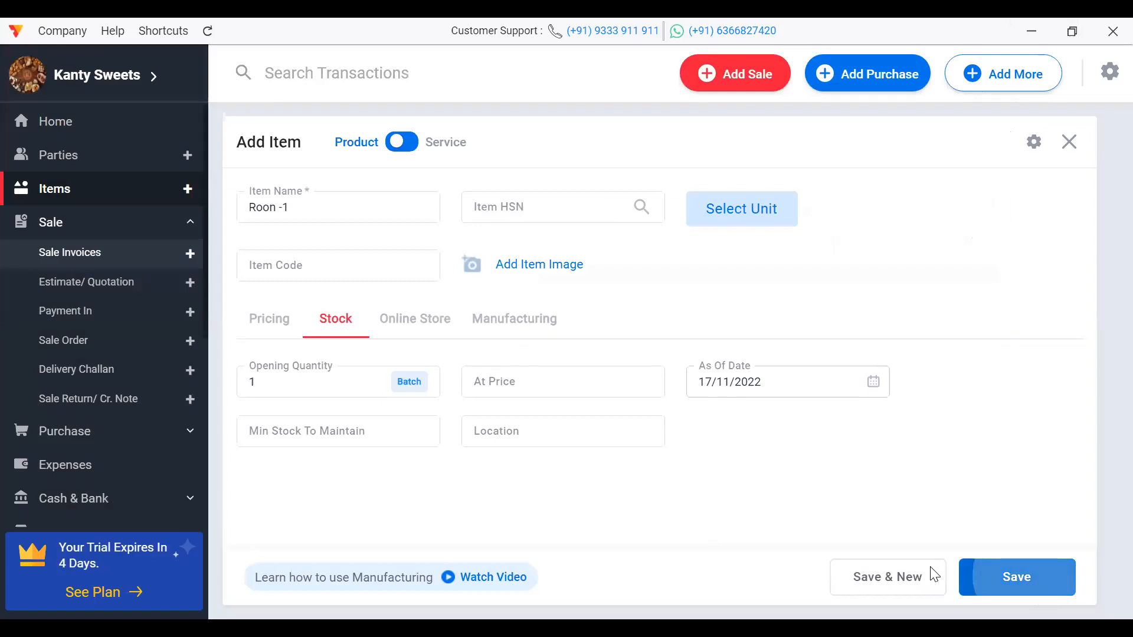
left_click_drag(204, 236, 227, 484)
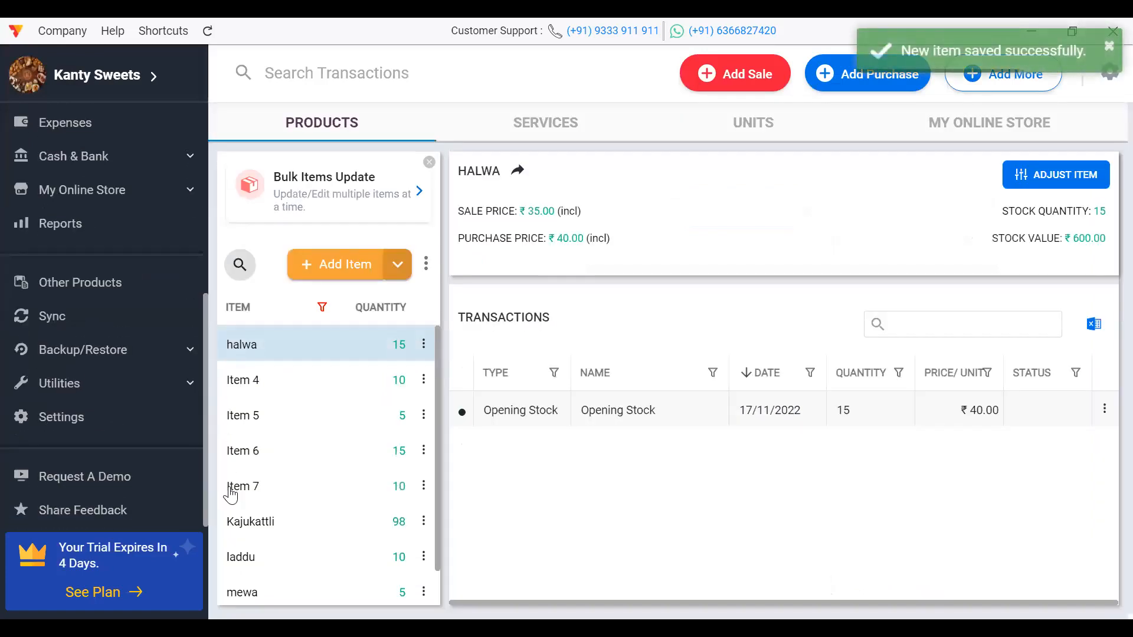
Step: Browse the Settings sections and open the Item settings
left_click(98, 425)
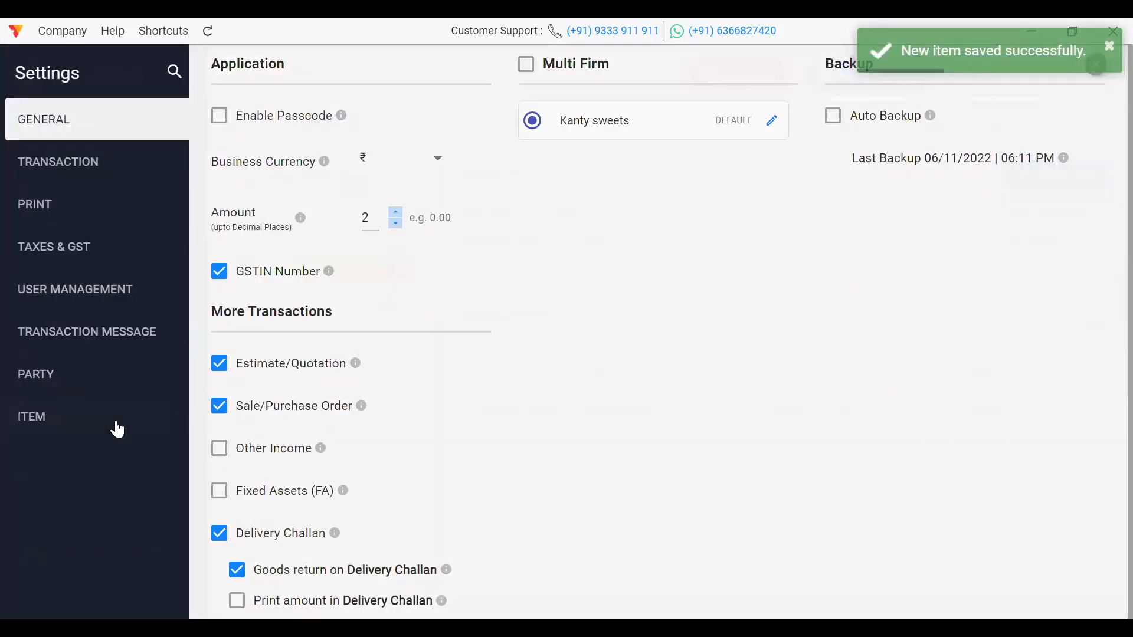
left_click(32, 171)
left_click(47, 207)
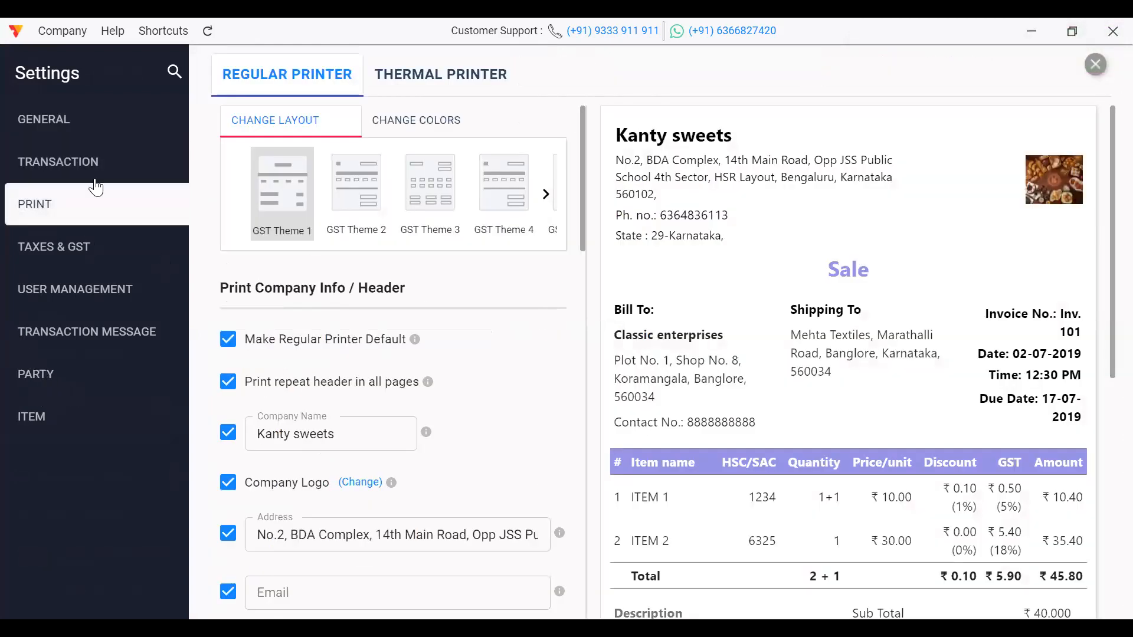
left_click(65, 125)
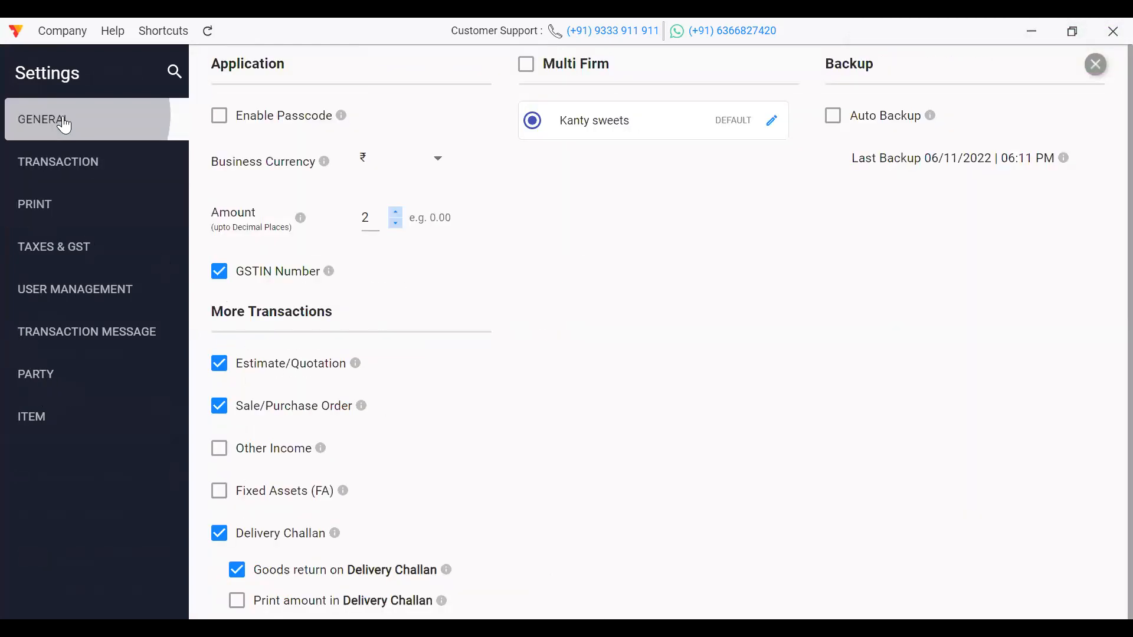
left_click(73, 158)
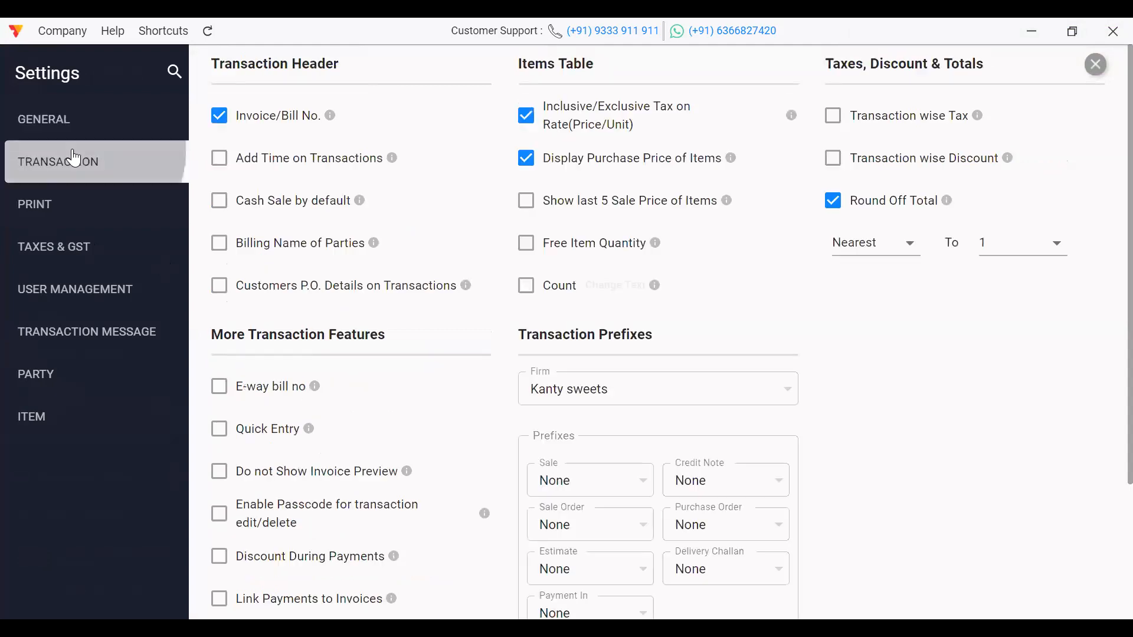
left_click(52, 419)
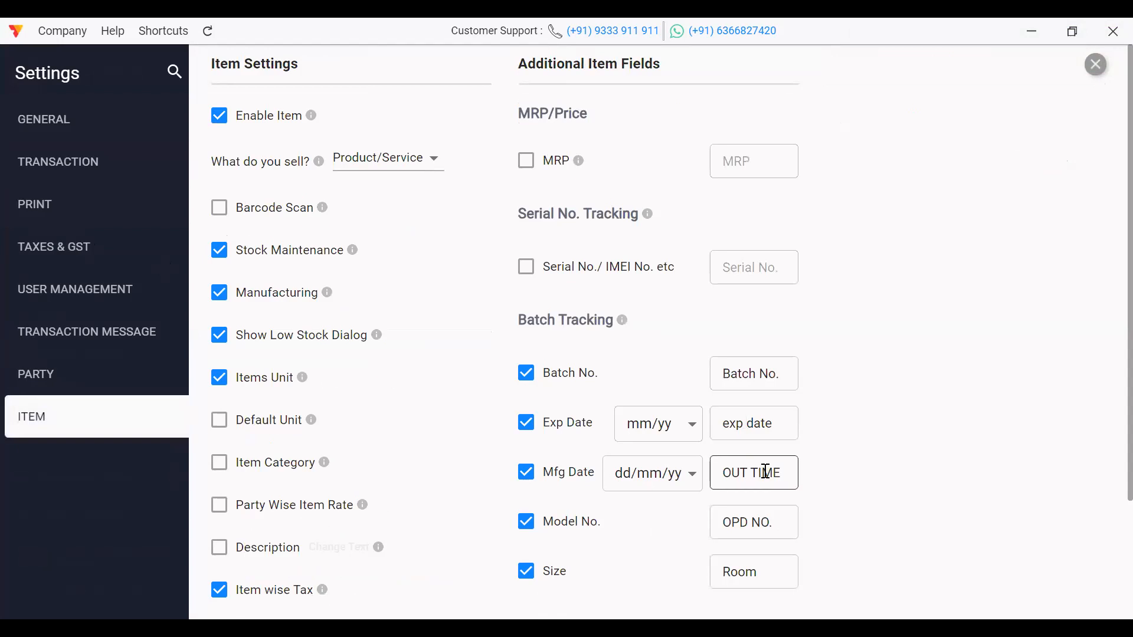
Step: Rename the Exp Date label to 'In time' and turn off Model No. and Size
left_click(779, 429)
key("BackSpace")
key("BackSpace")
key("BackSpace")
key("BackSpace")
key("BackSpace")
key("BackSpace")
key("BackSpace")
key("BackSpace")
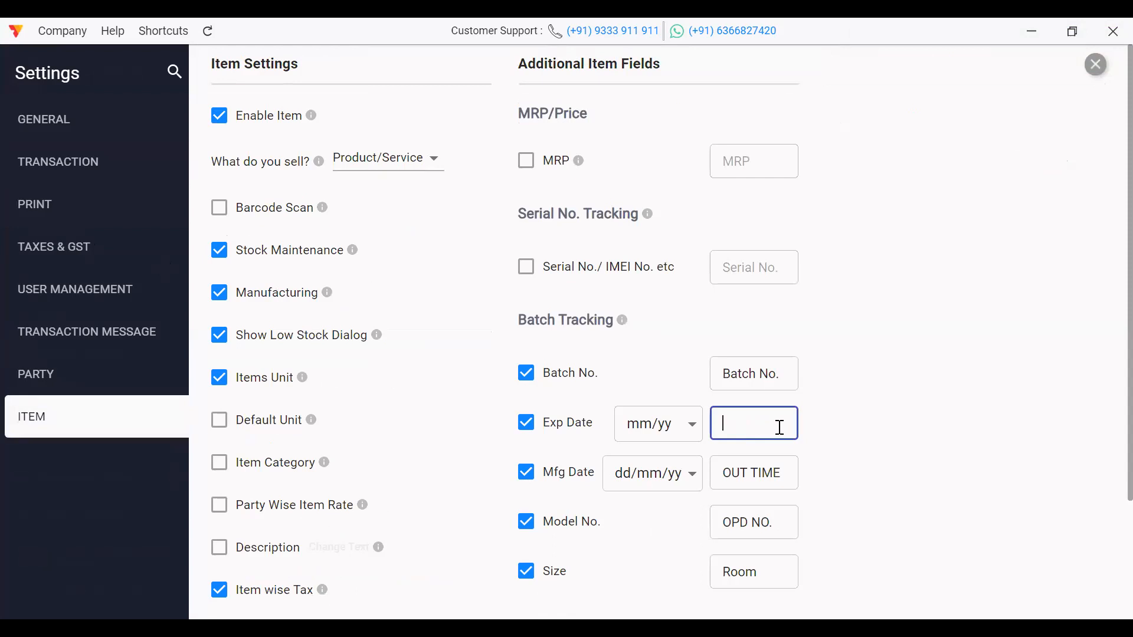
type("In time")
left_click(771, 521)
left_click(526, 523)
left_click(524, 572)
scroll(1109, 562, "down", 3)
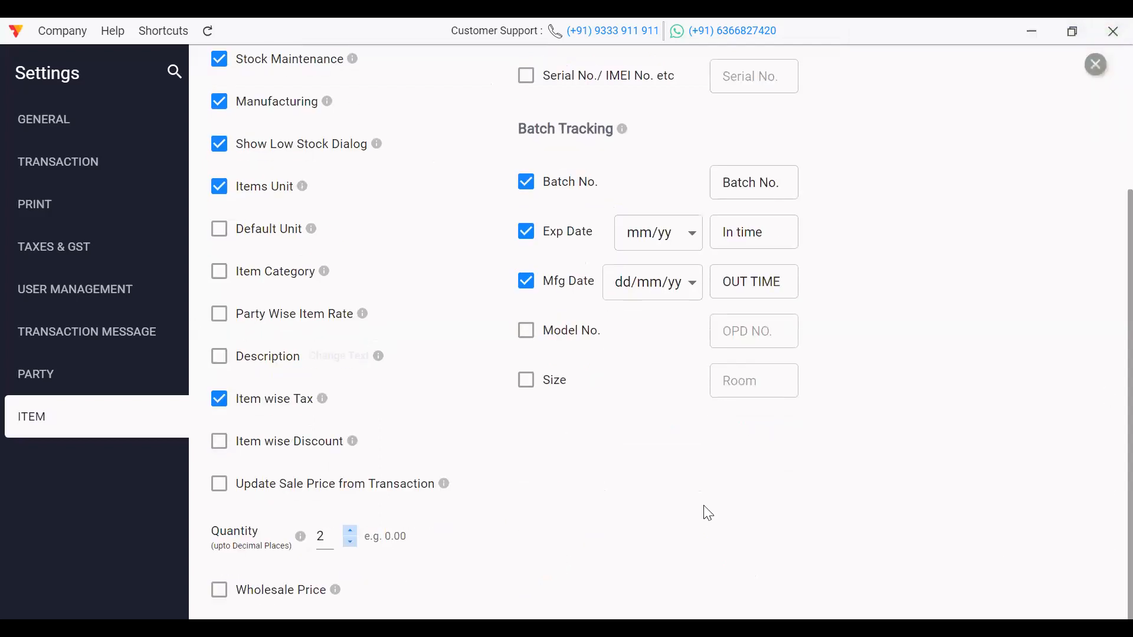
left_click(1101, 73)
Step: Start a new item named 'Room - 1'
left_click(352, 263)
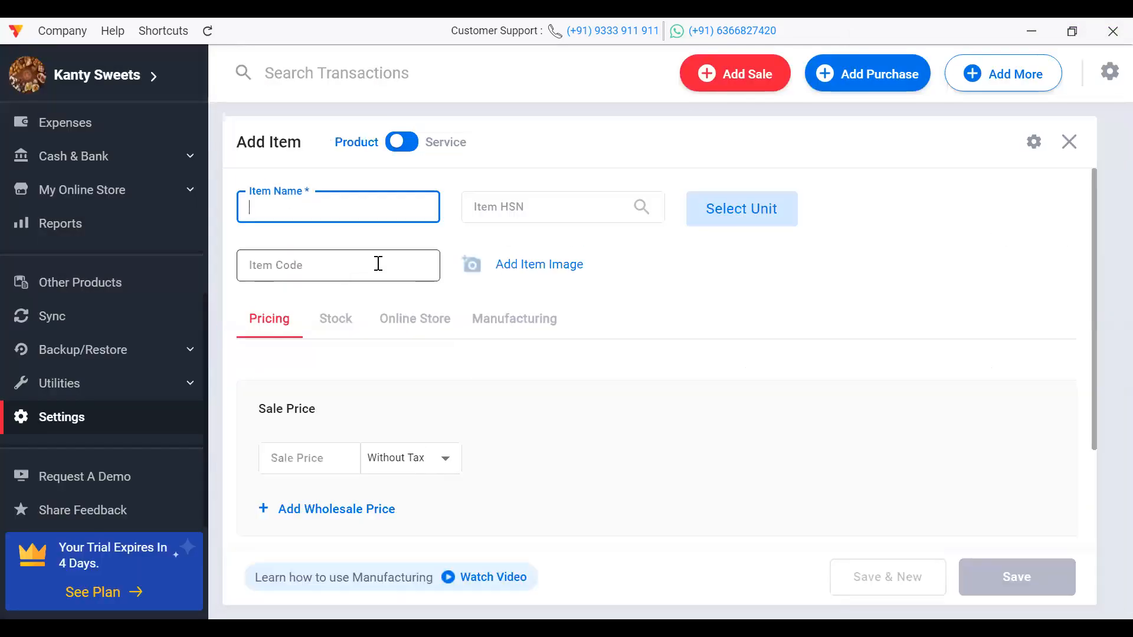
type("Ro")
type("mm")
key("BackSpace")
key("BackSpace")
key("BackSpace")
type("om - 1")
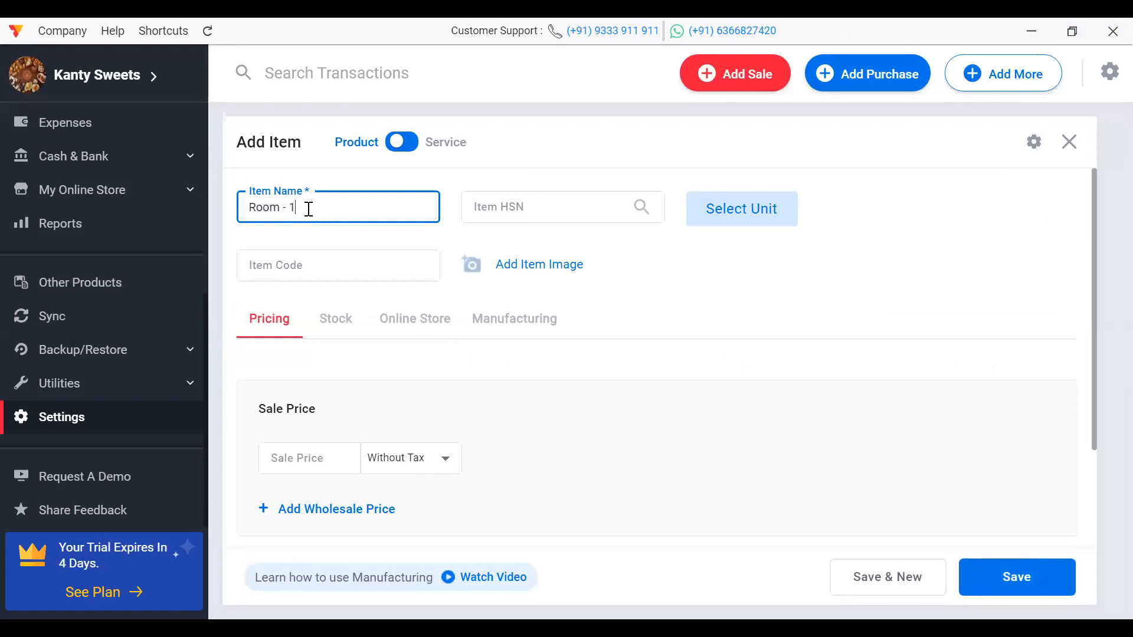
Step: Add opening quantity 1 with one batch: out time 17/11/2022, in time November 2022, quantity 1
left_click(344, 324)
left_click(334, 381)
type("1")
left_click(406, 384)
type("1")
left_click(452, 258)
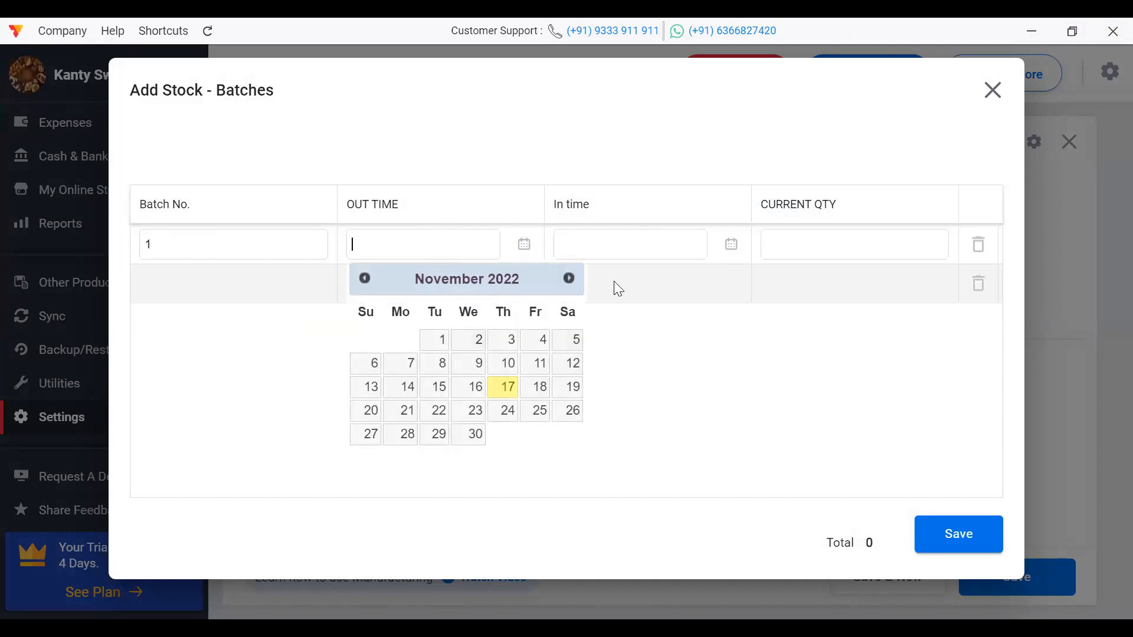
left_click(613, 239)
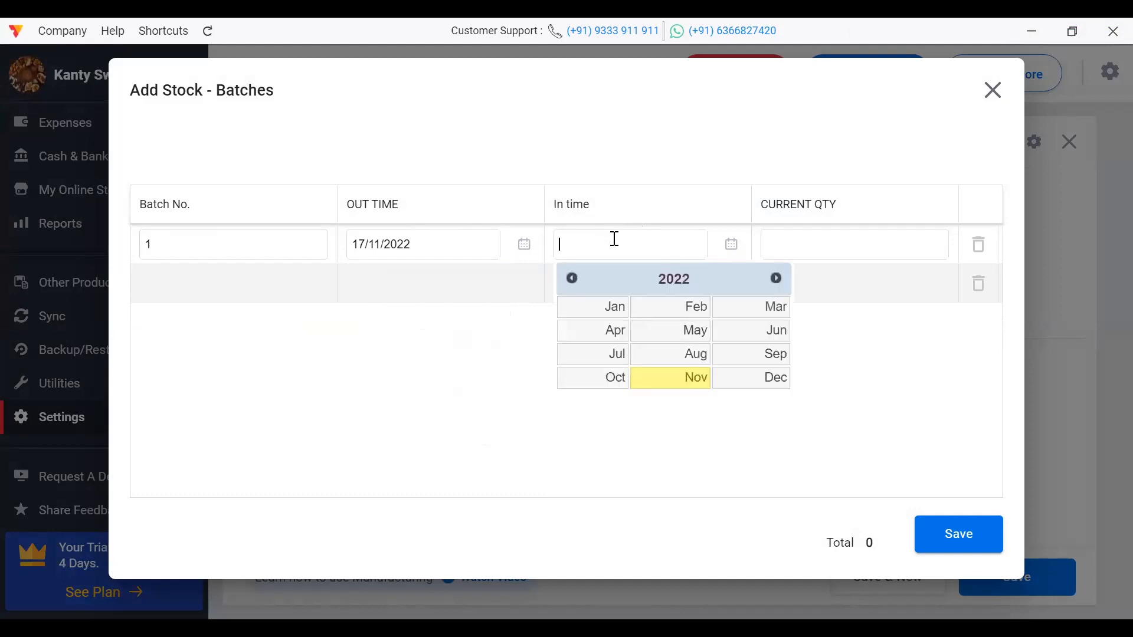
left_click(692, 382)
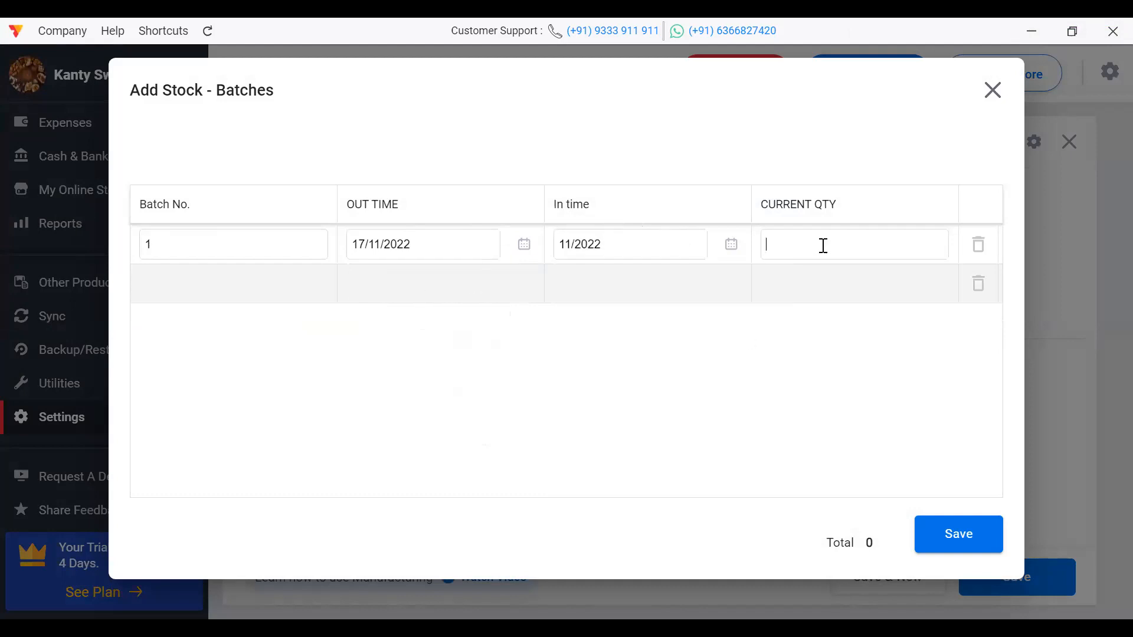
type("1")
left_click(961, 537)
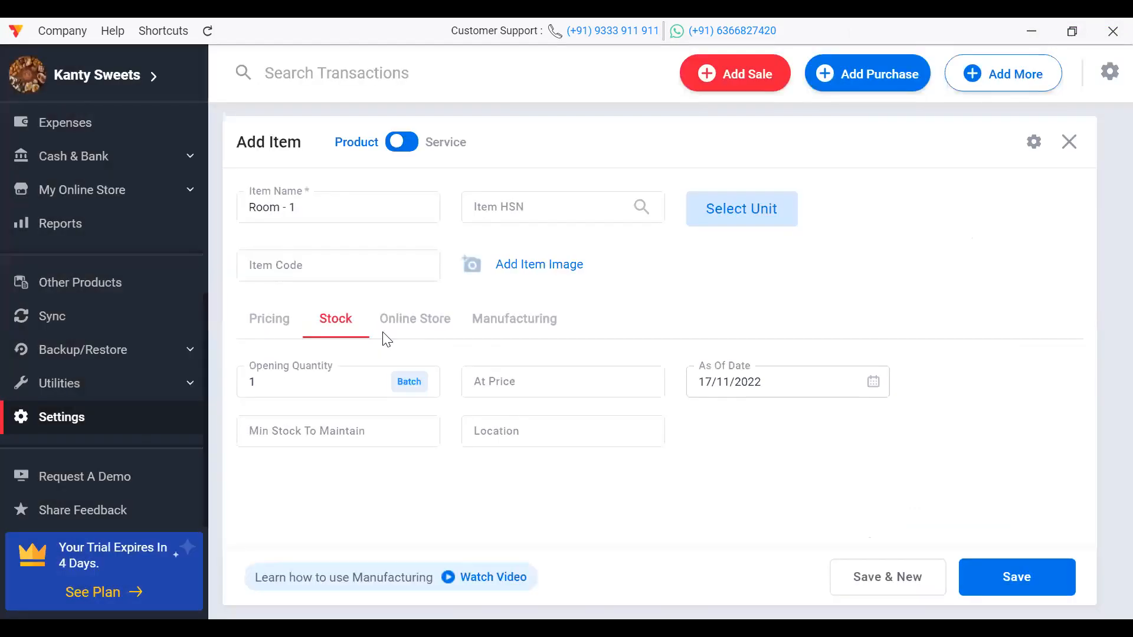
Step: Enter the sale price ₹1000 and save Room - 1
left_click(263, 326)
left_click(305, 459)
type("1")
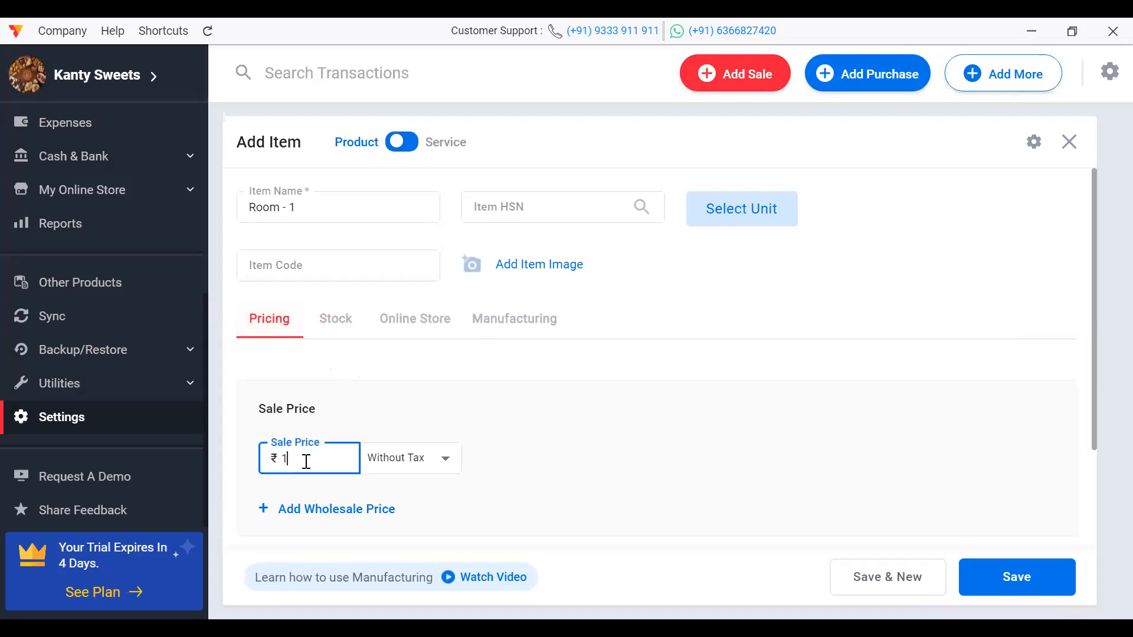
type("000")
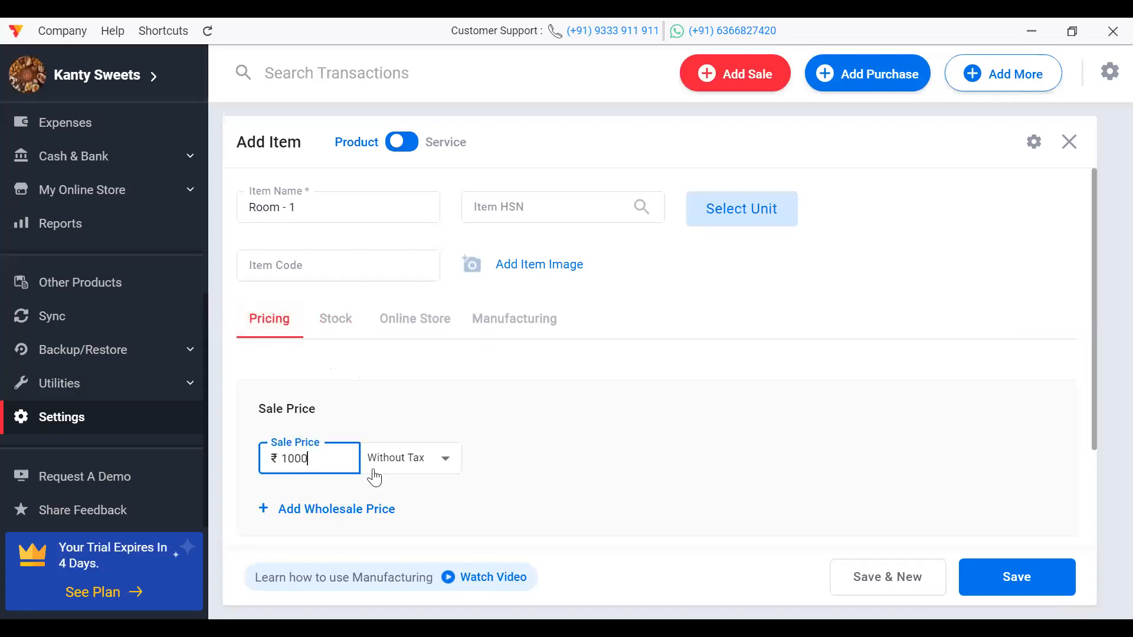
left_click(1015, 580)
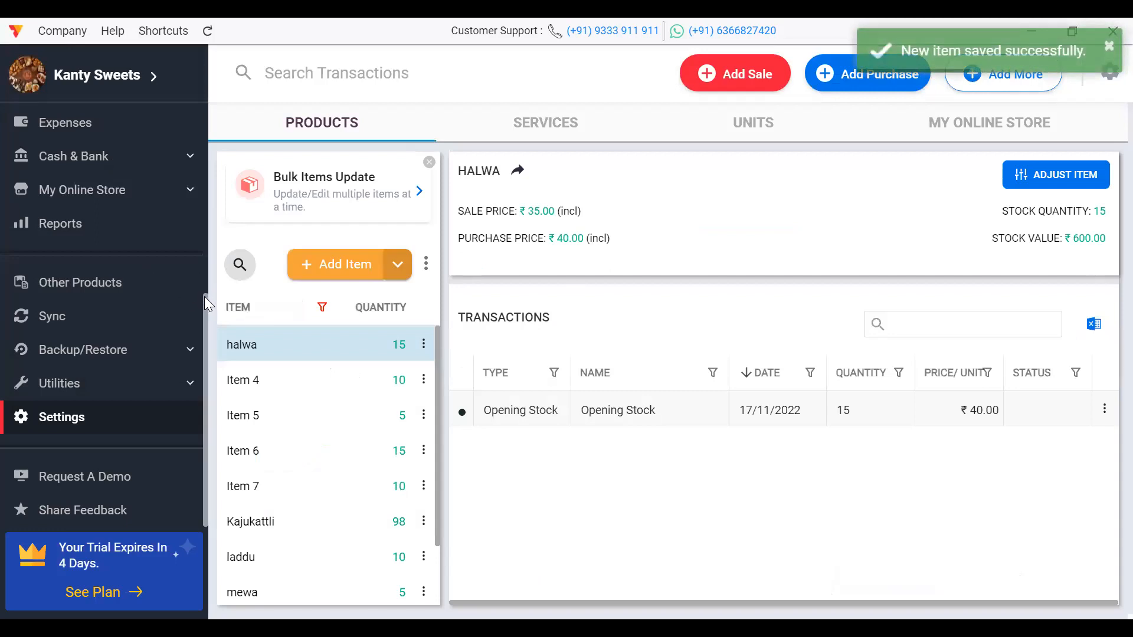
Step: Start a new sale order and choose the existing customer as the party
left_click_drag(205, 296, 196, 106)
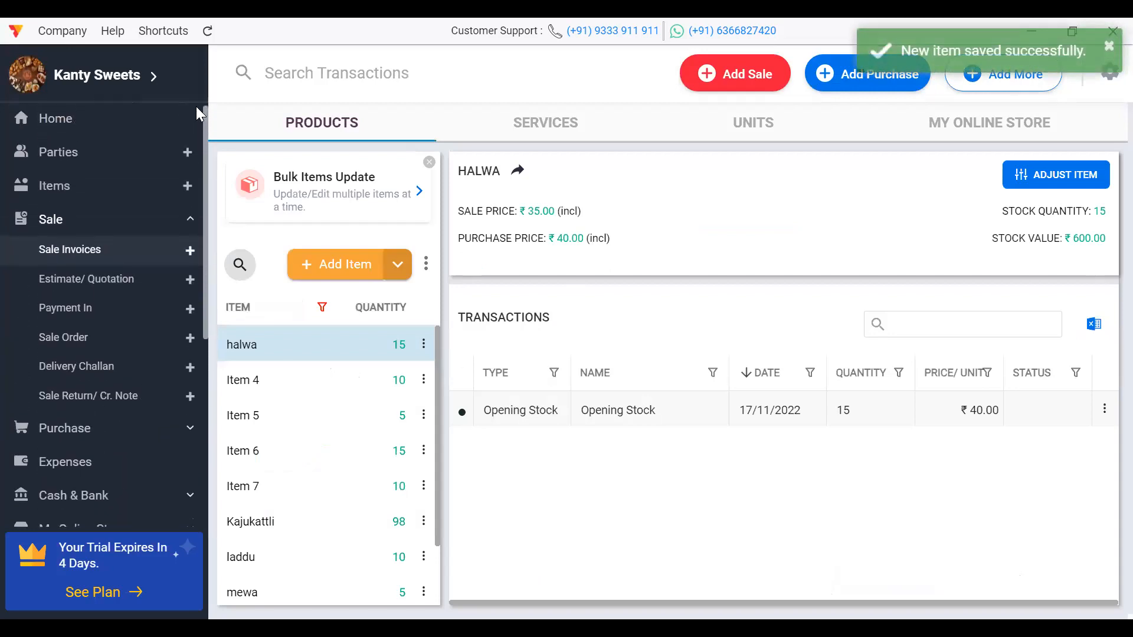
left_click(93, 348)
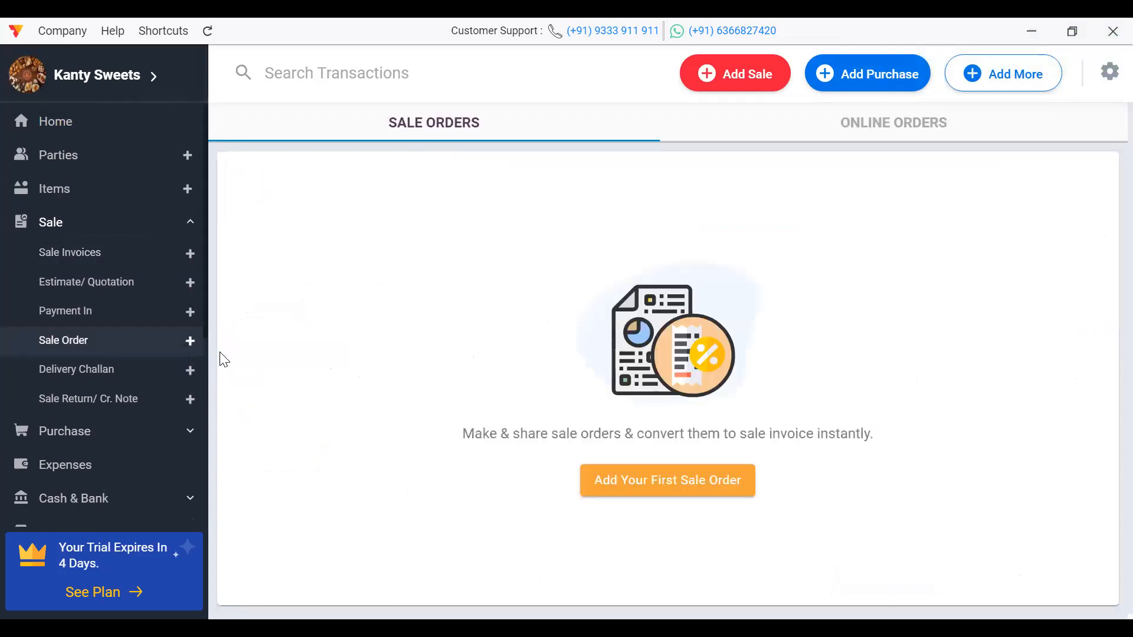
left_click(680, 493)
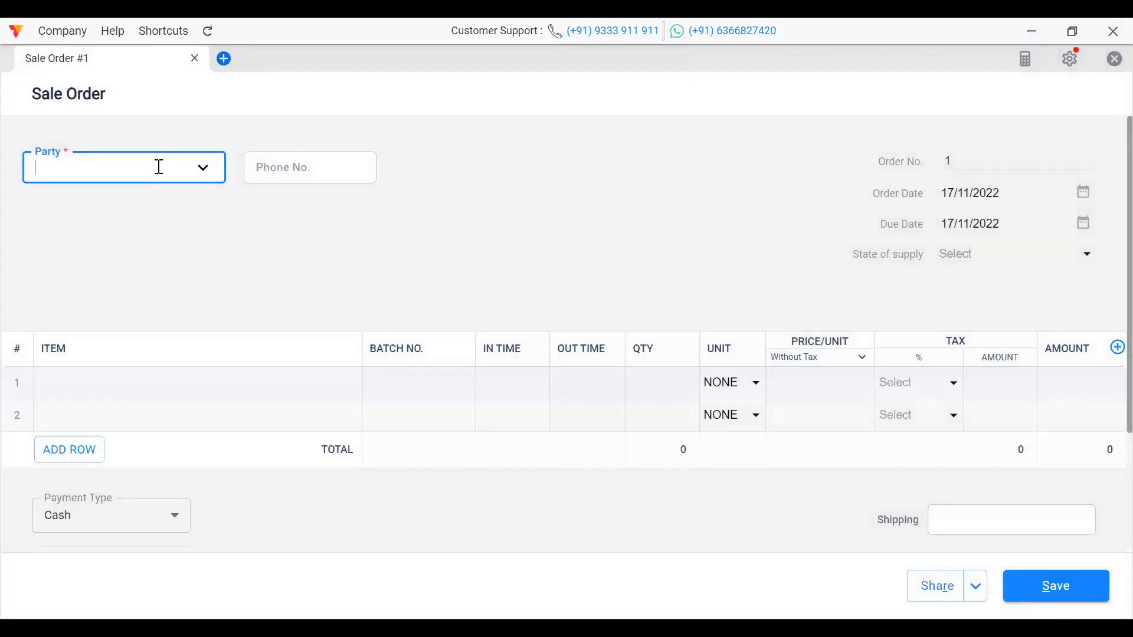
type("ra")
left_click(118, 219)
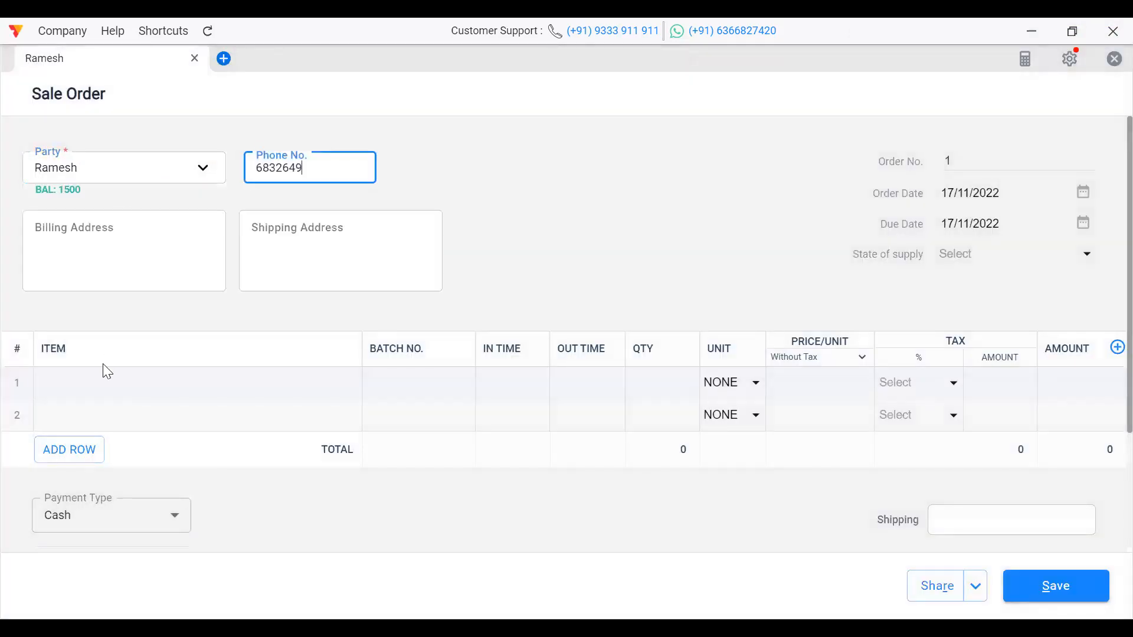
Step: Enter 'room' as the first item line at quantity 1
left_click(101, 384)
type("ro")
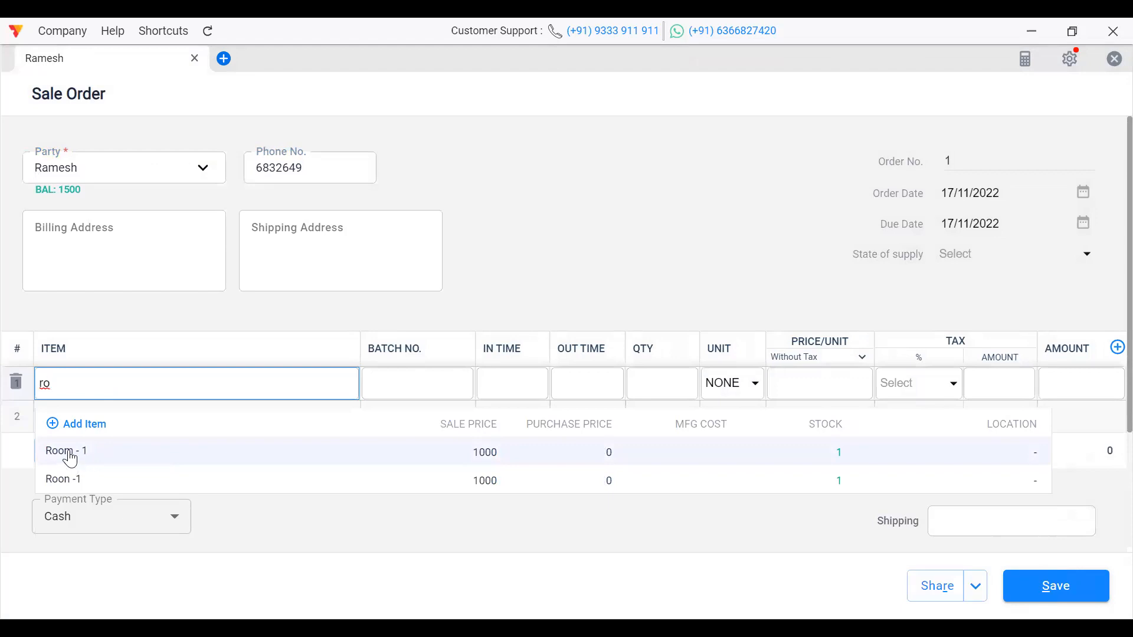
type("om")
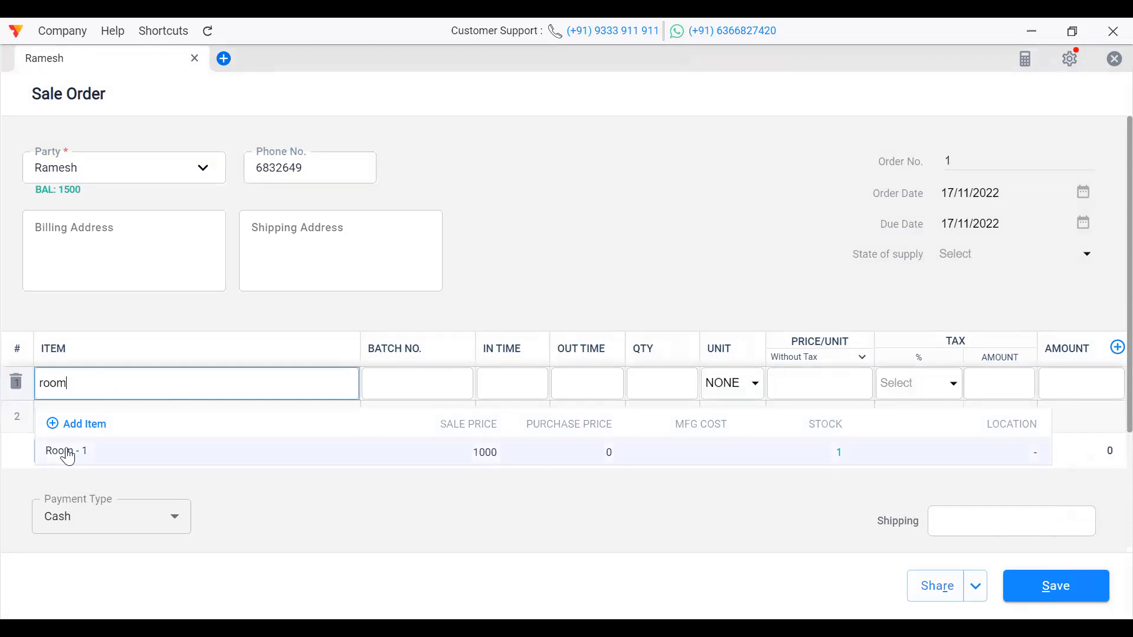
left_click(257, 476)
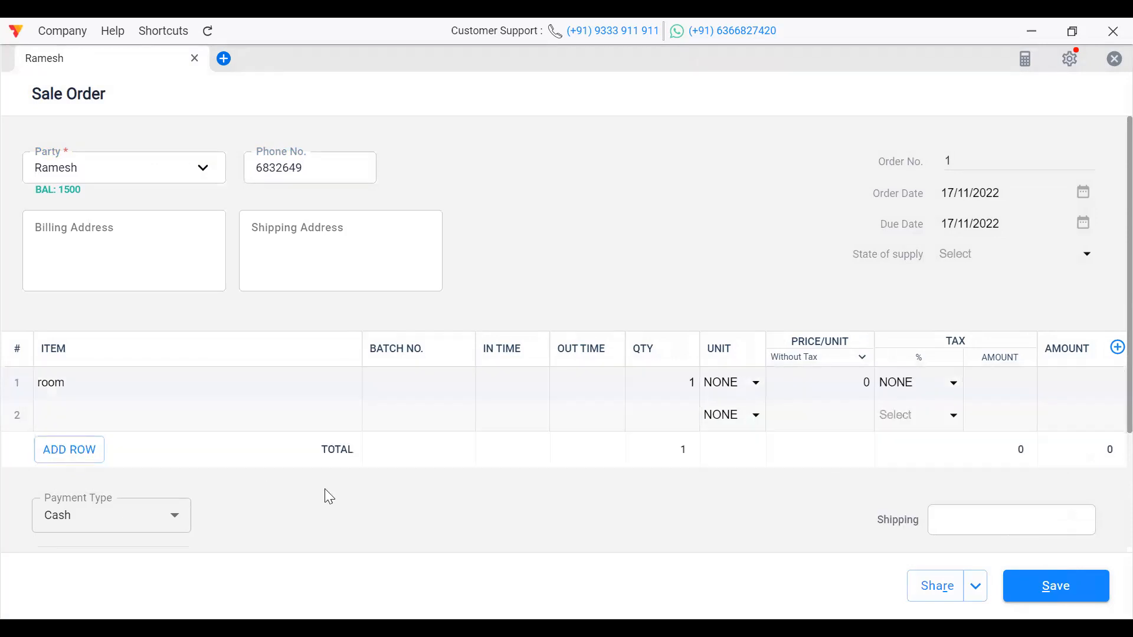
Step: Retype 'room' as row 1's item name, correcting the misspelling
left_click(91, 377)
key("BackSpace")
key("BackSpace")
key("BackSpace")
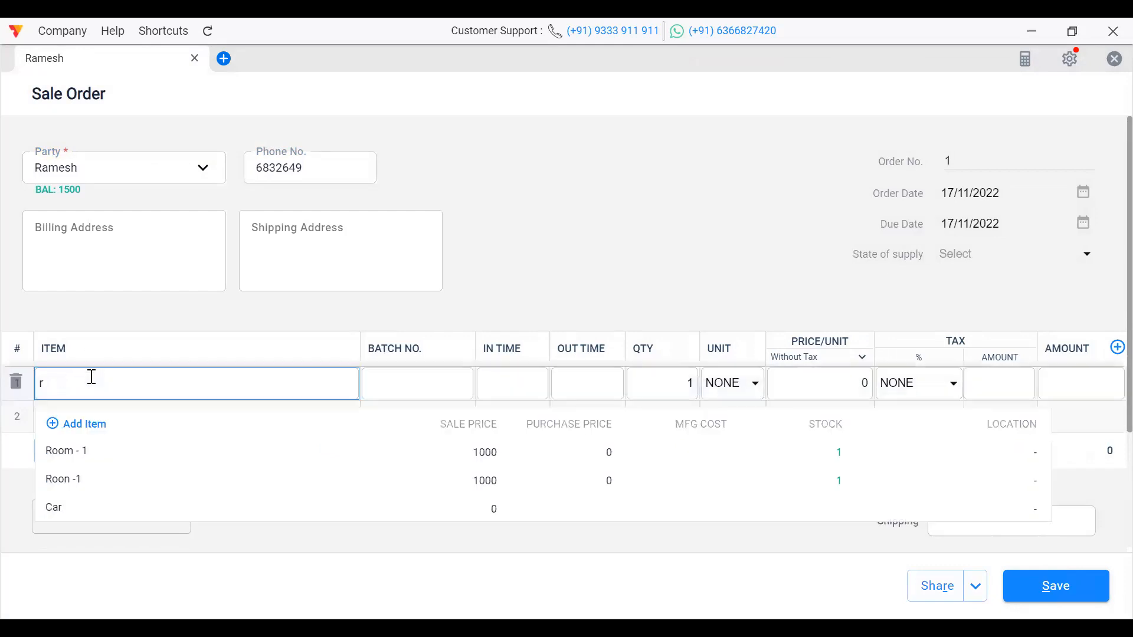
key("BackSpace")
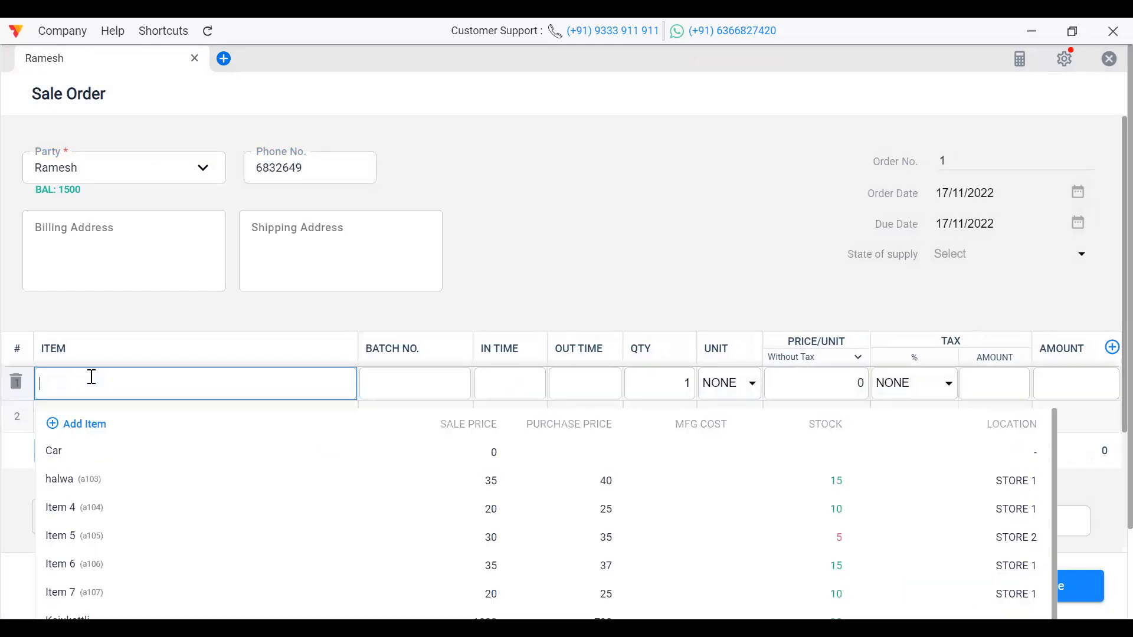
type("r")
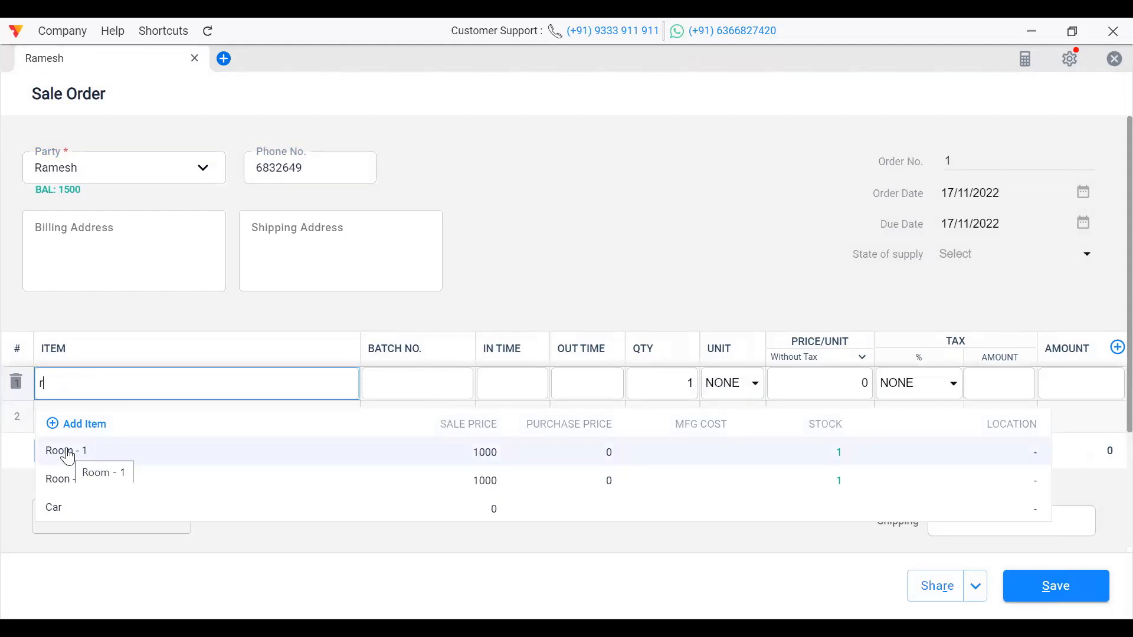
left_click(99, 172)
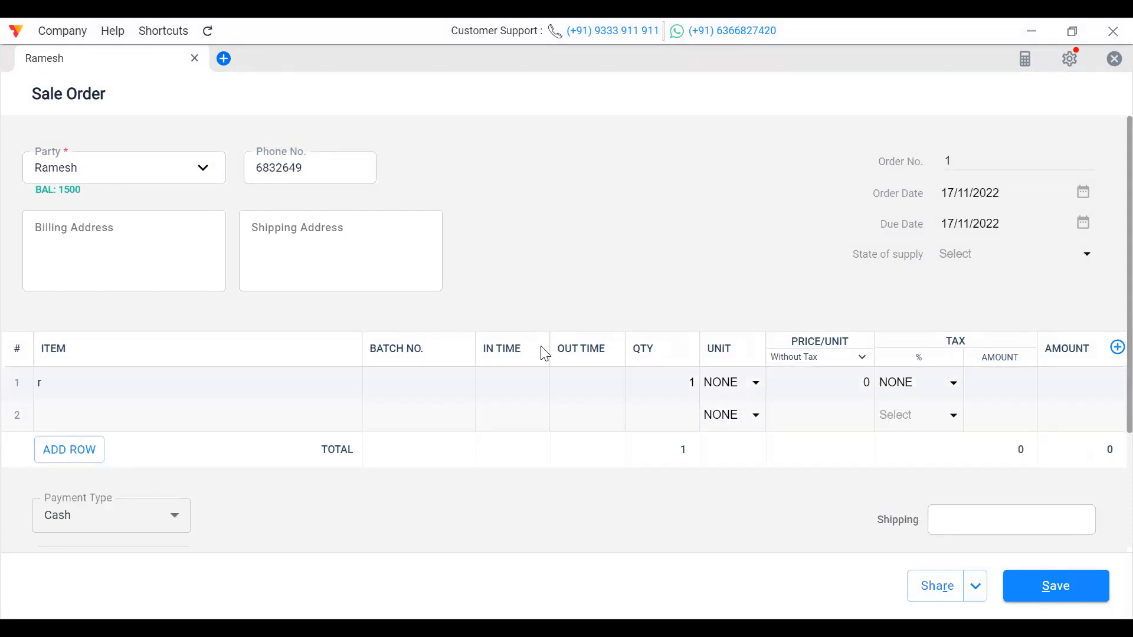
left_click(123, 384)
key("BackSpace")
type("Rom")
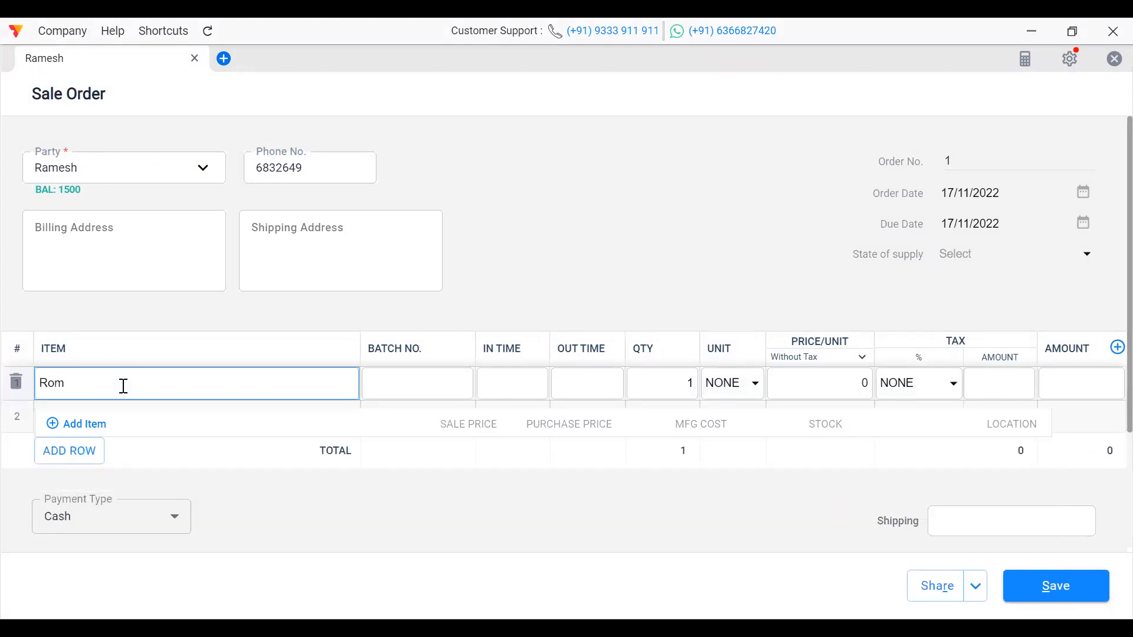
key("BackSpace")
type("om")
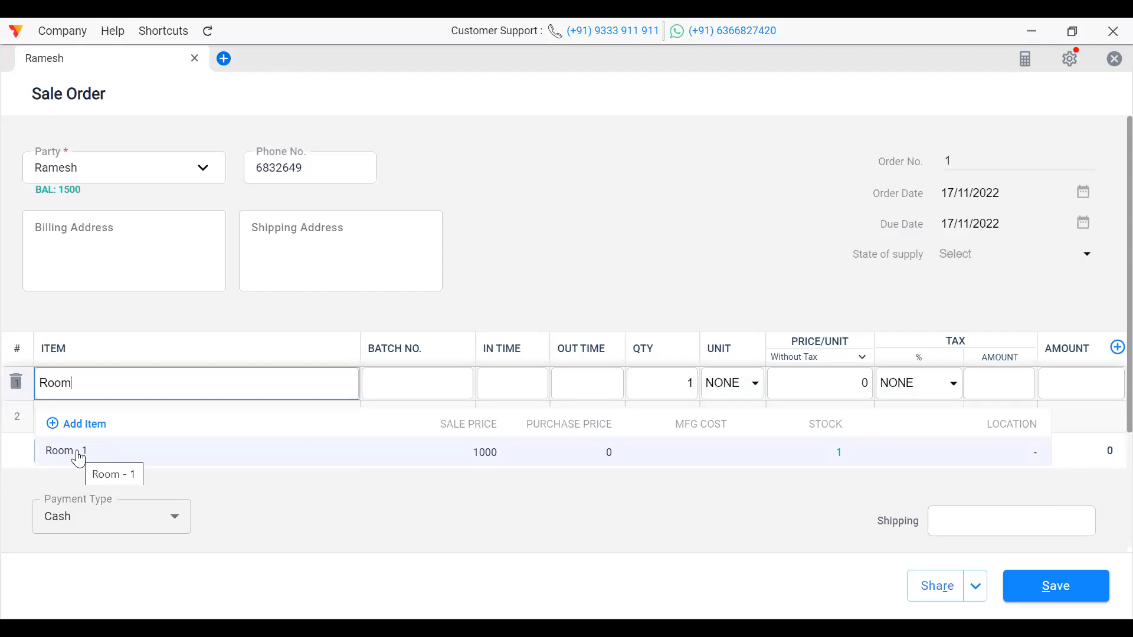
Step: Check row 1's batch, price and unit fields, then discard the unsaved sale order
left_click(418, 370)
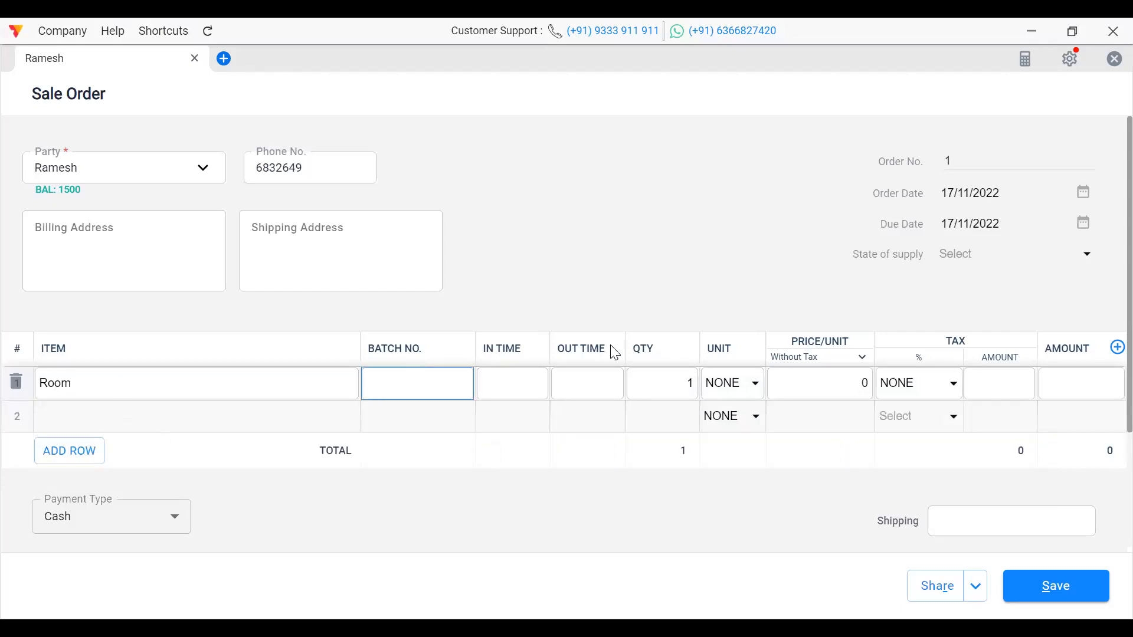
left_click(831, 383)
left_click(757, 385)
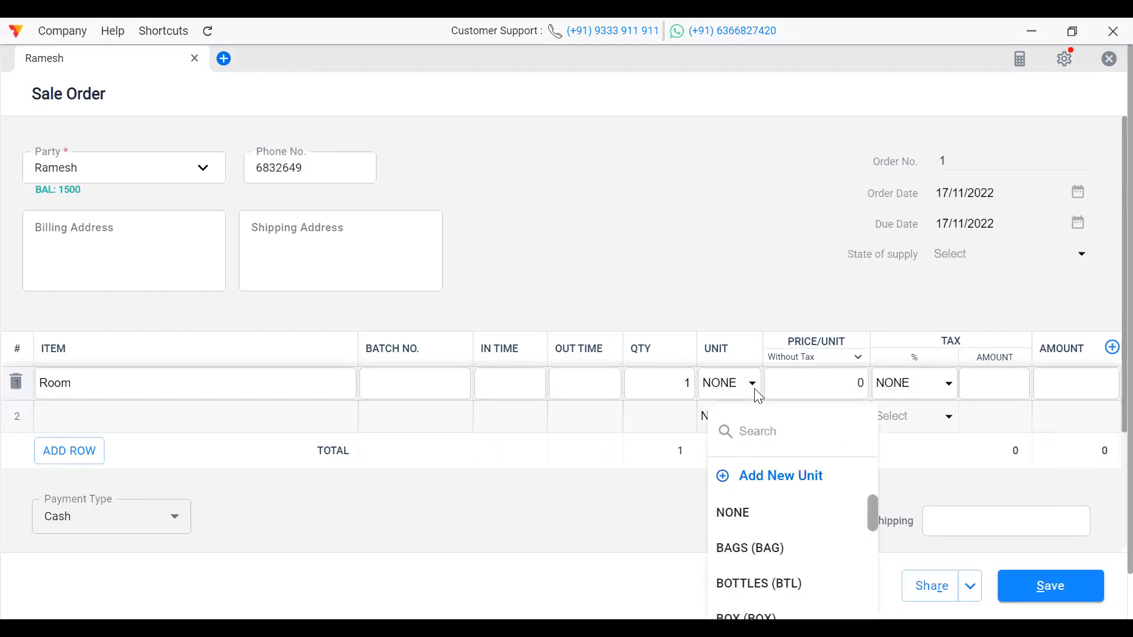
left_click(696, 318)
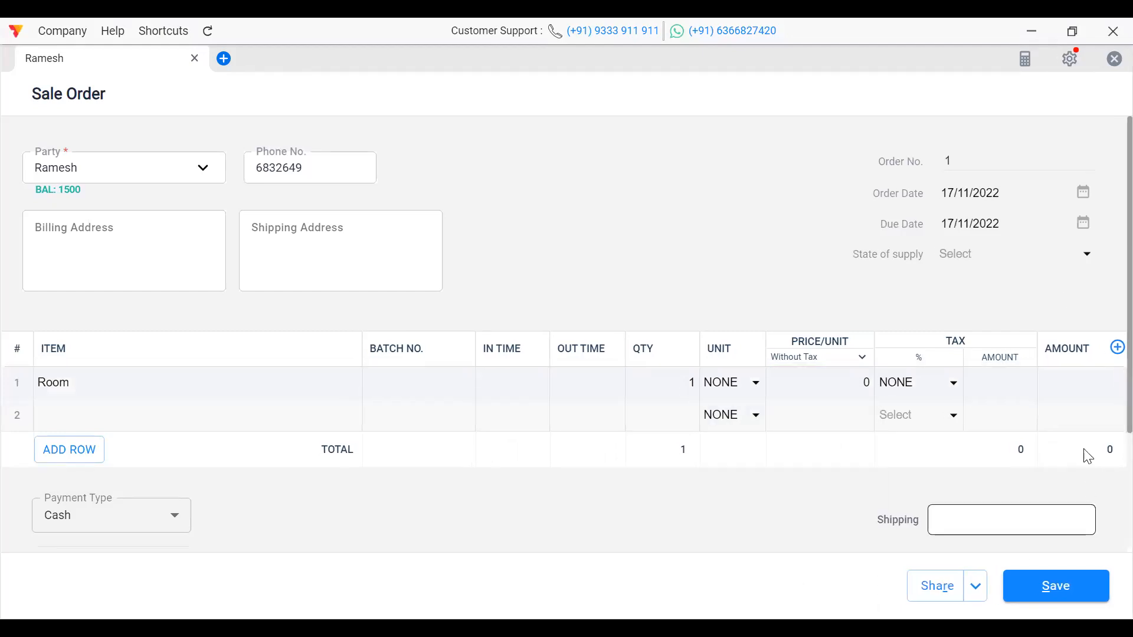
left_click(1113, 64)
left_click(705, 377)
Step: Search the items list for 'room' and open Room - 1 for editing
left_click(83, 188)
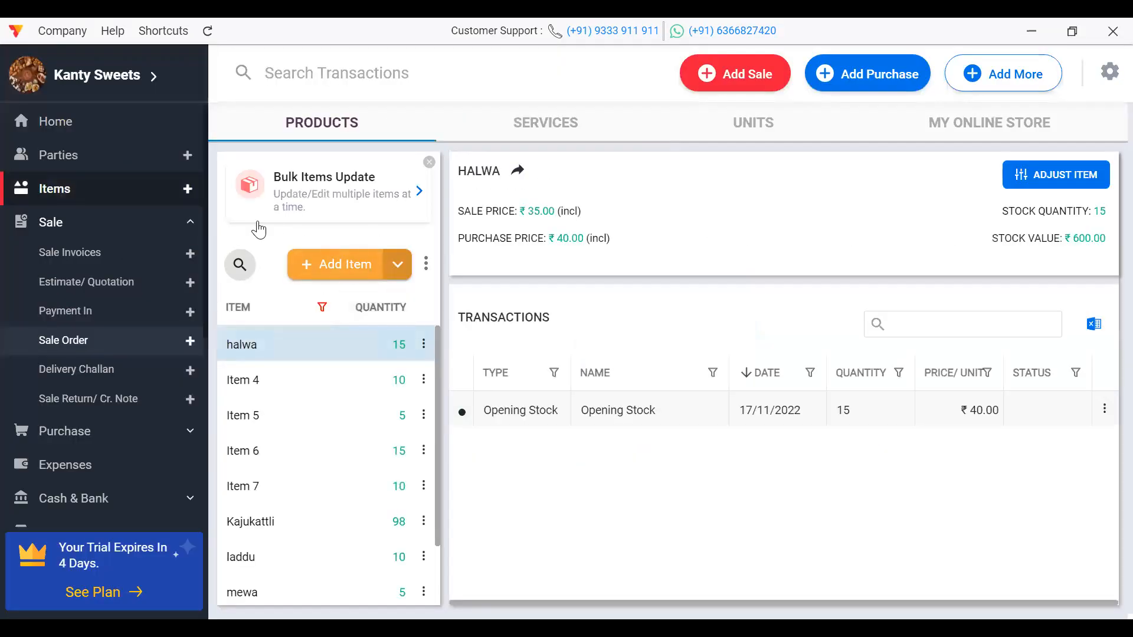
left_click(240, 264)
type("rom")
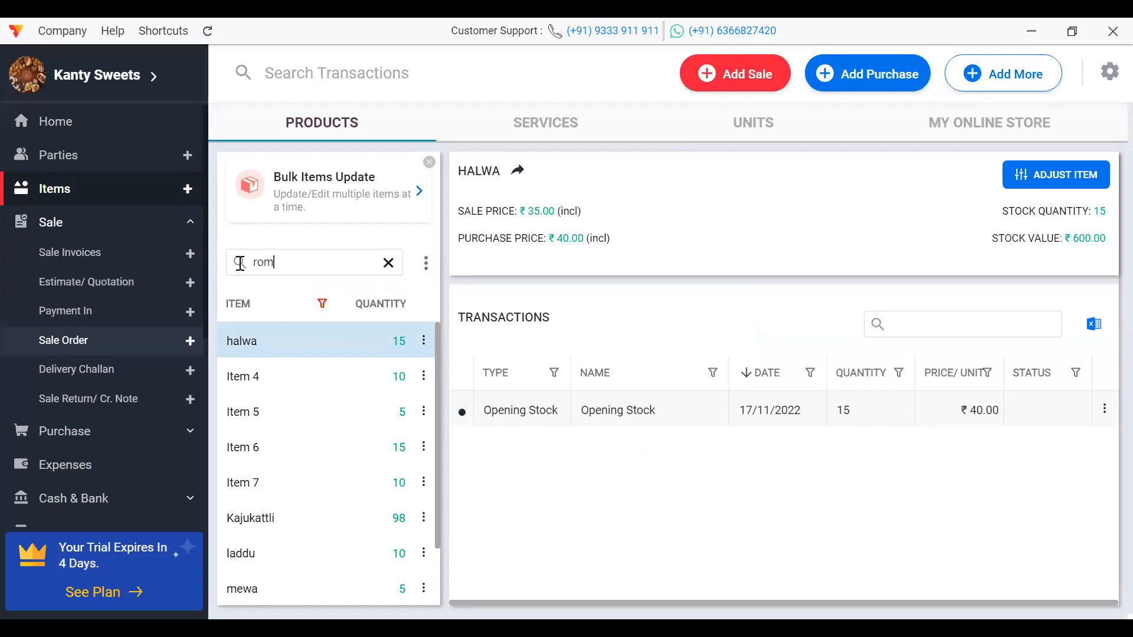
type("m")
key("BackSpace")
type("o")
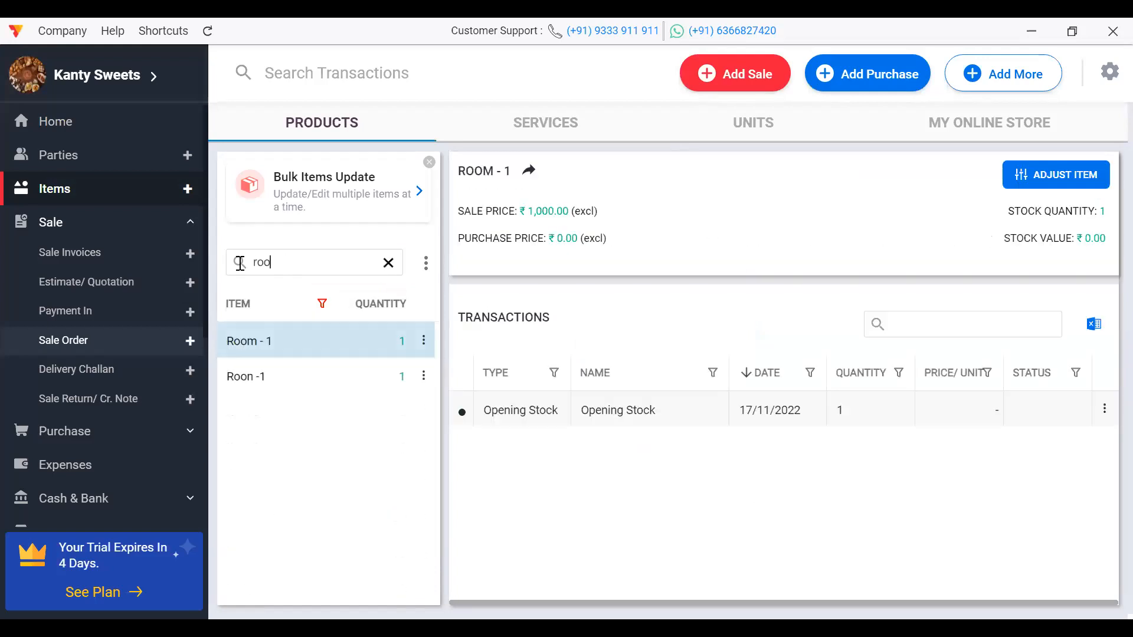
double_click(257, 354)
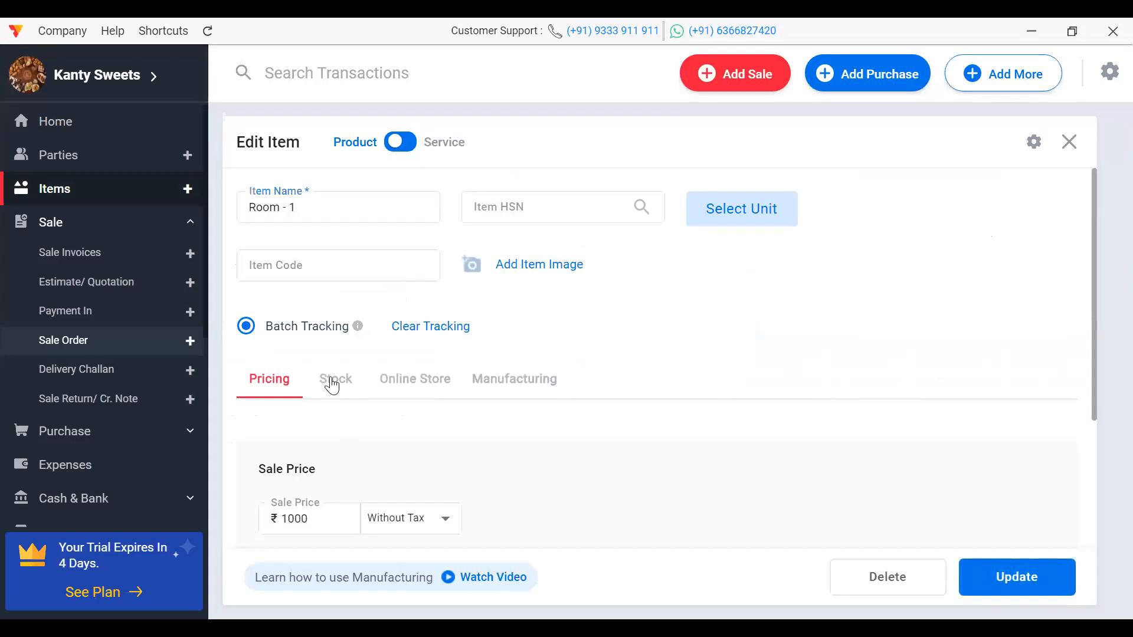
Step: Check Room - 1's opening stock of 1, update the item, and clear the search
left_click(332, 385)
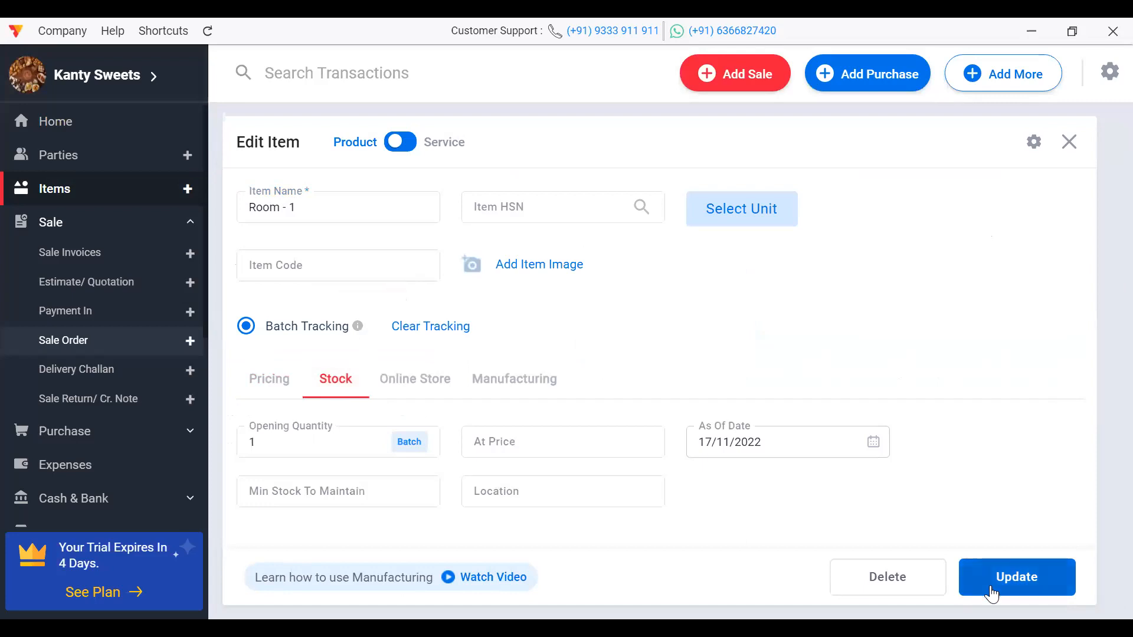
left_click(992, 590)
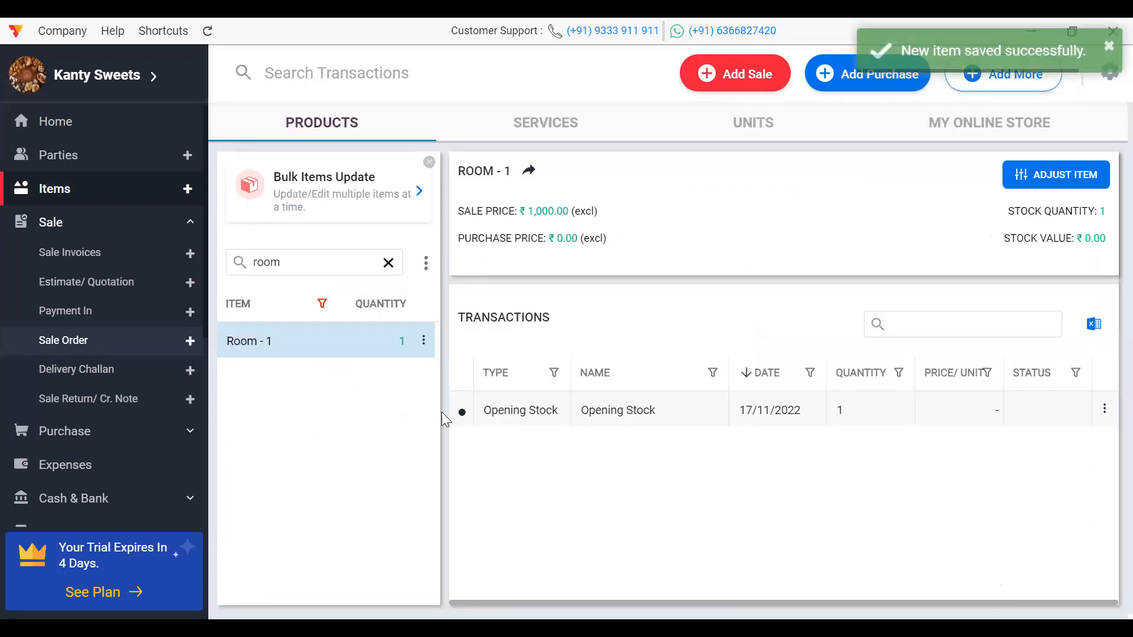
left_click(388, 262)
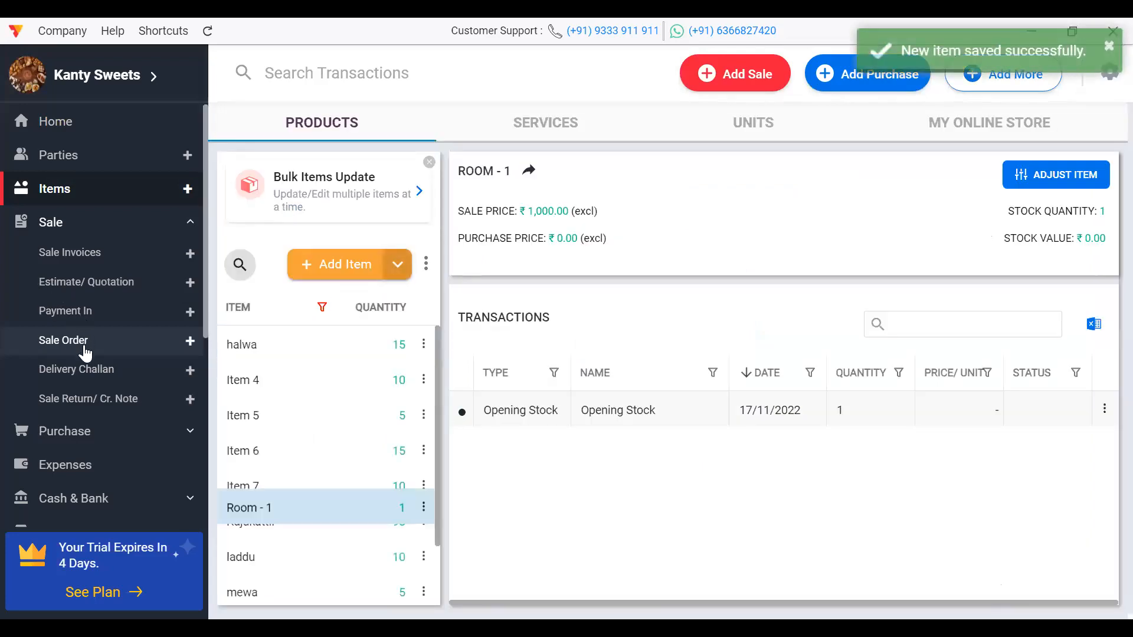
Step: Start a new sale order for the other customer with Room - 1 as the first line
left_click(61, 339)
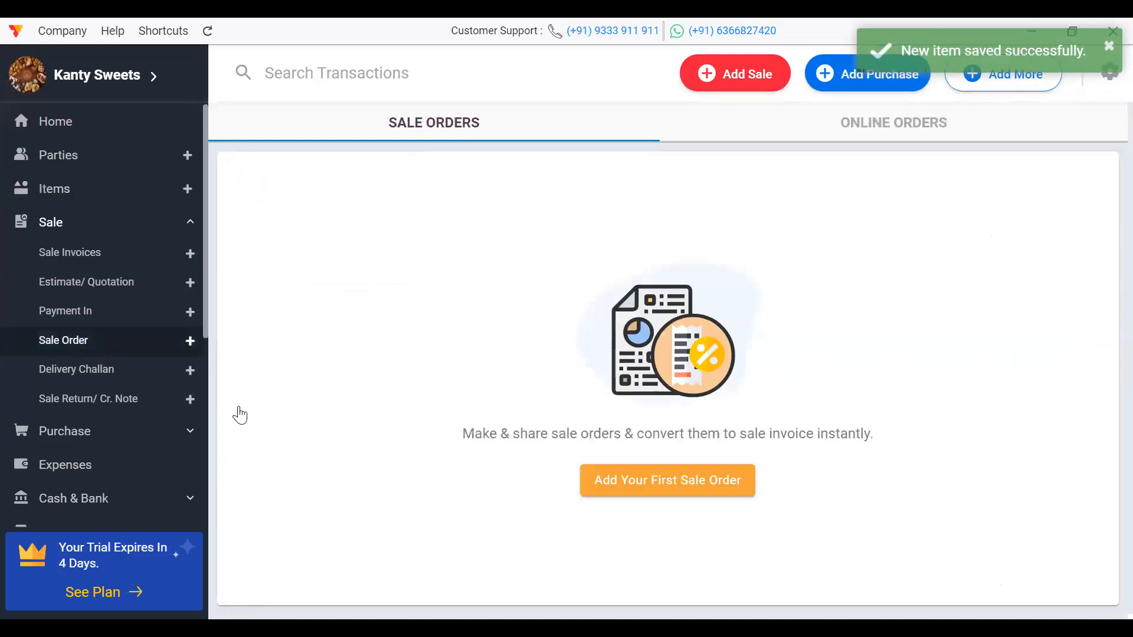
left_click(682, 491)
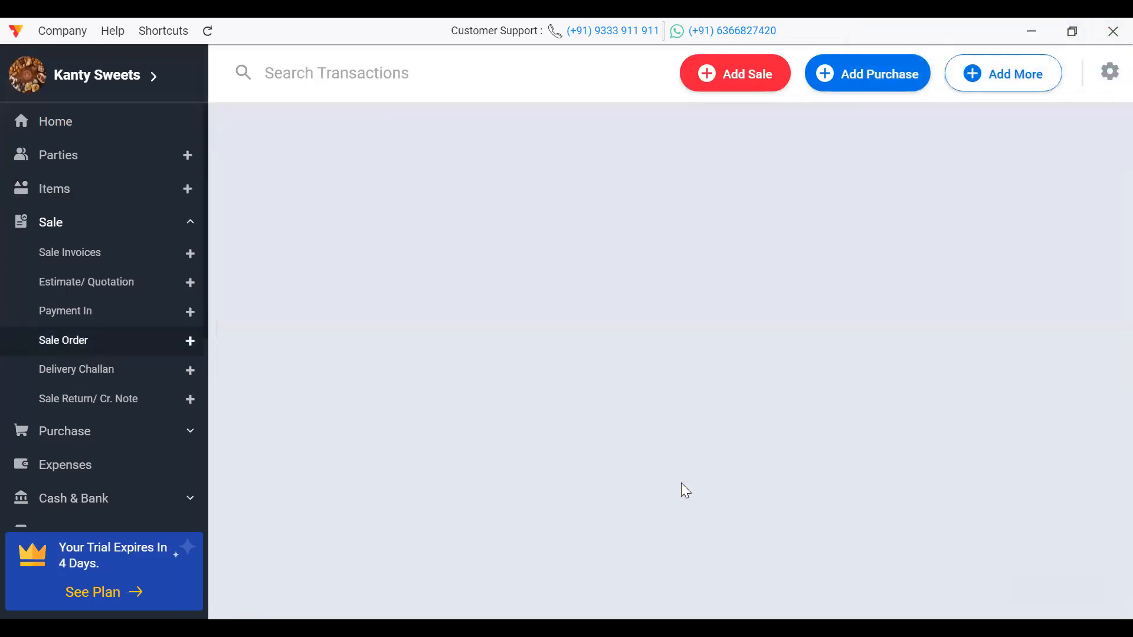
left_click(125, 167)
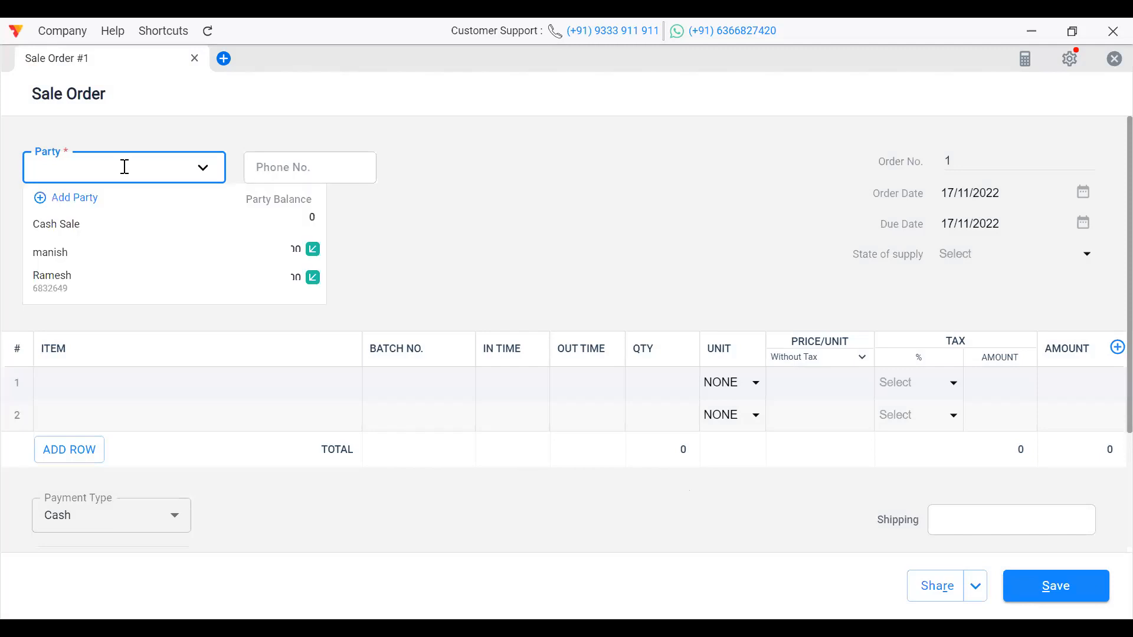
left_click(78, 255)
left_click(105, 374)
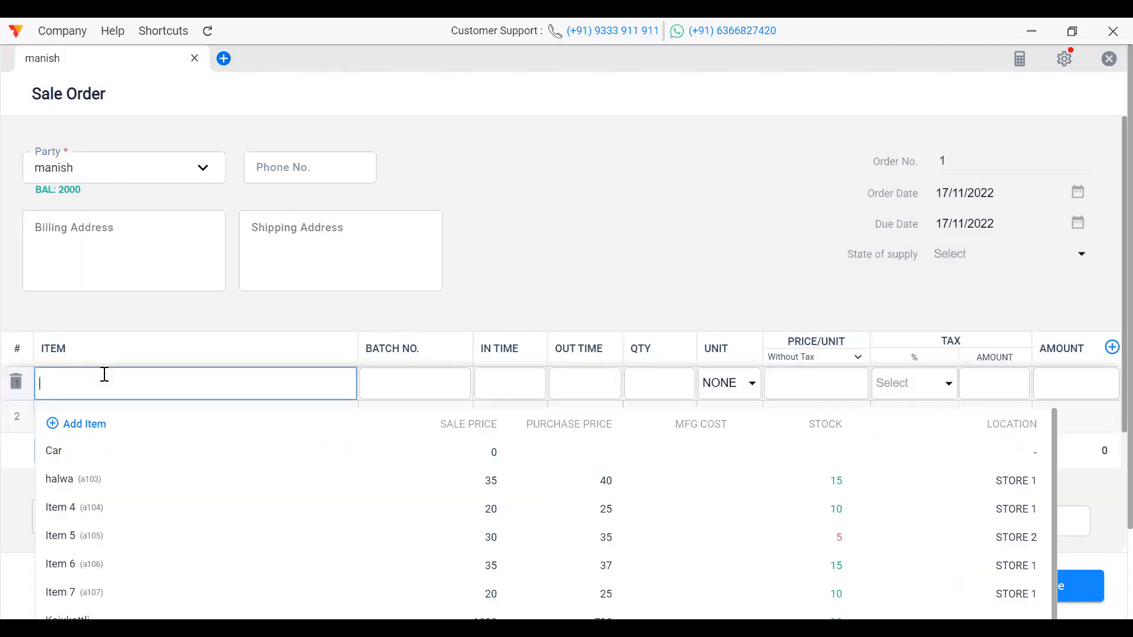
type("ro")
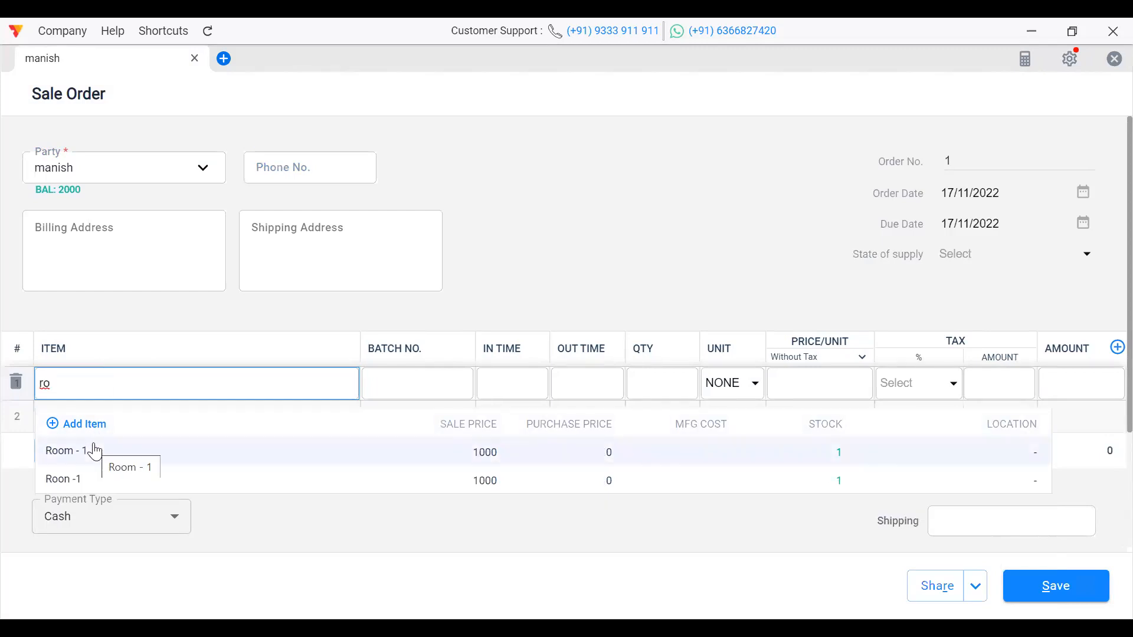
left_click(71, 455)
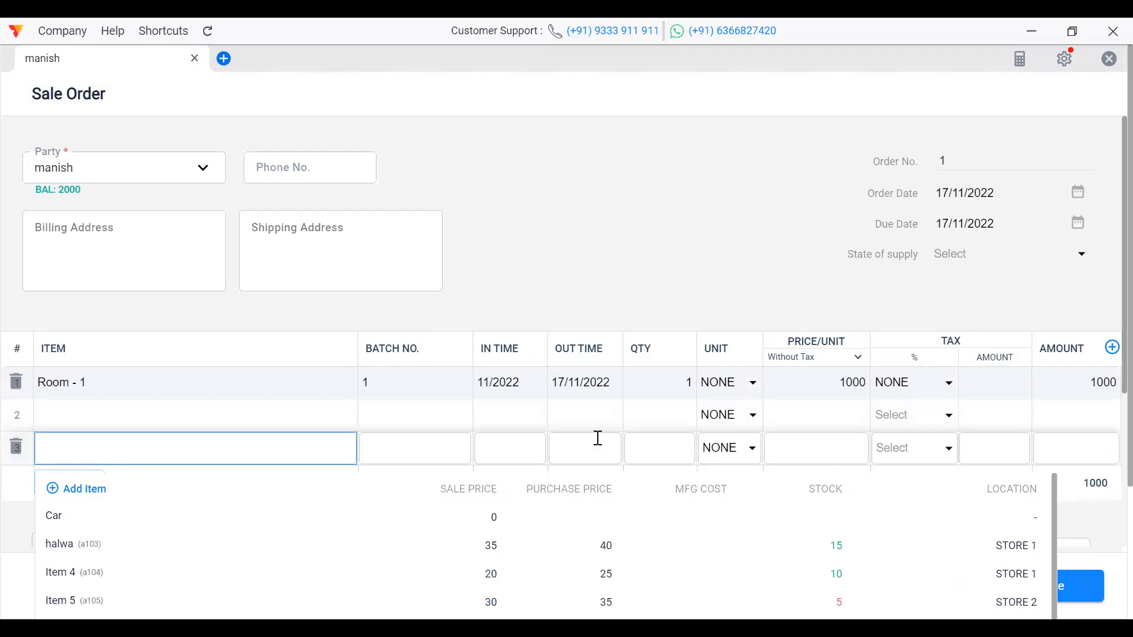
left_click(317, 417)
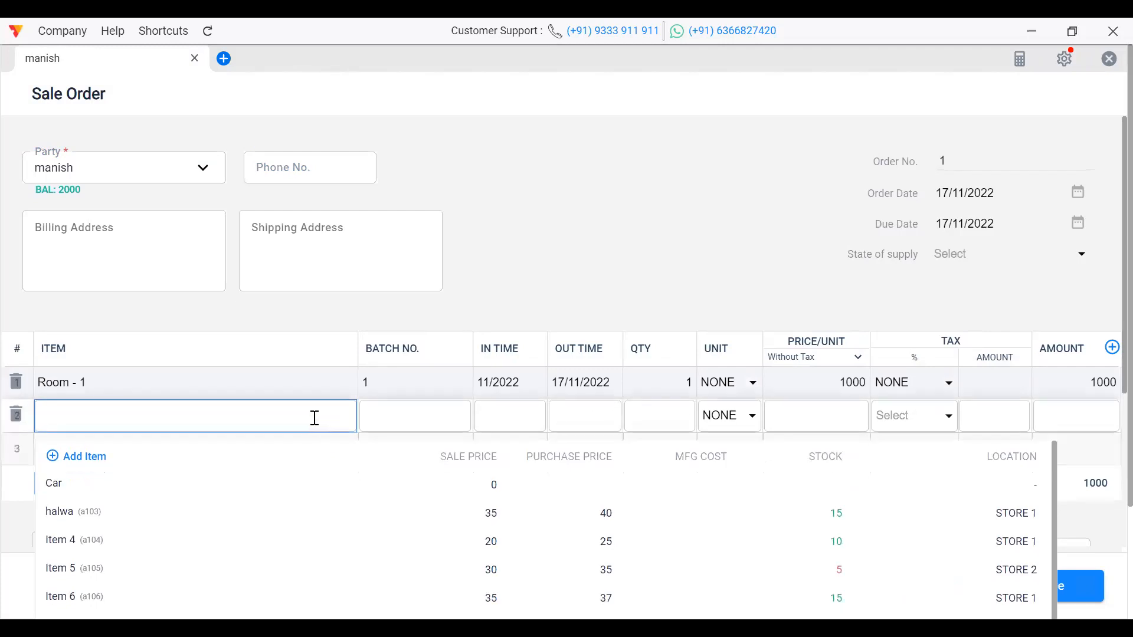
left_click(512, 267)
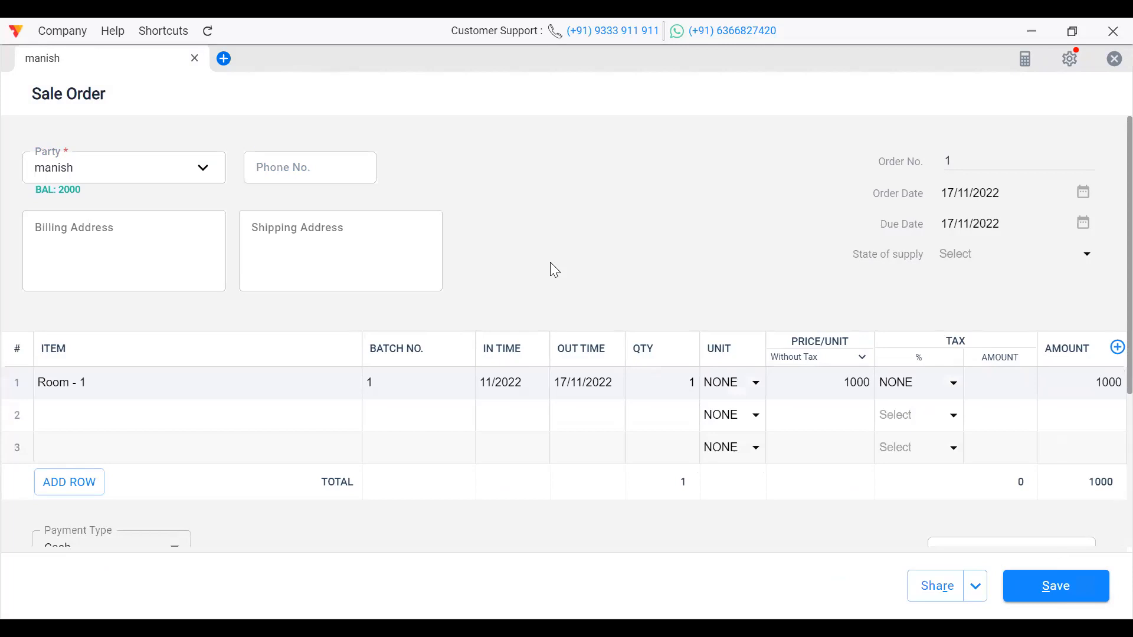
Step: Enter the customer's phone number, keep November 2022 In/Out times, and save the order
left_click(292, 176)
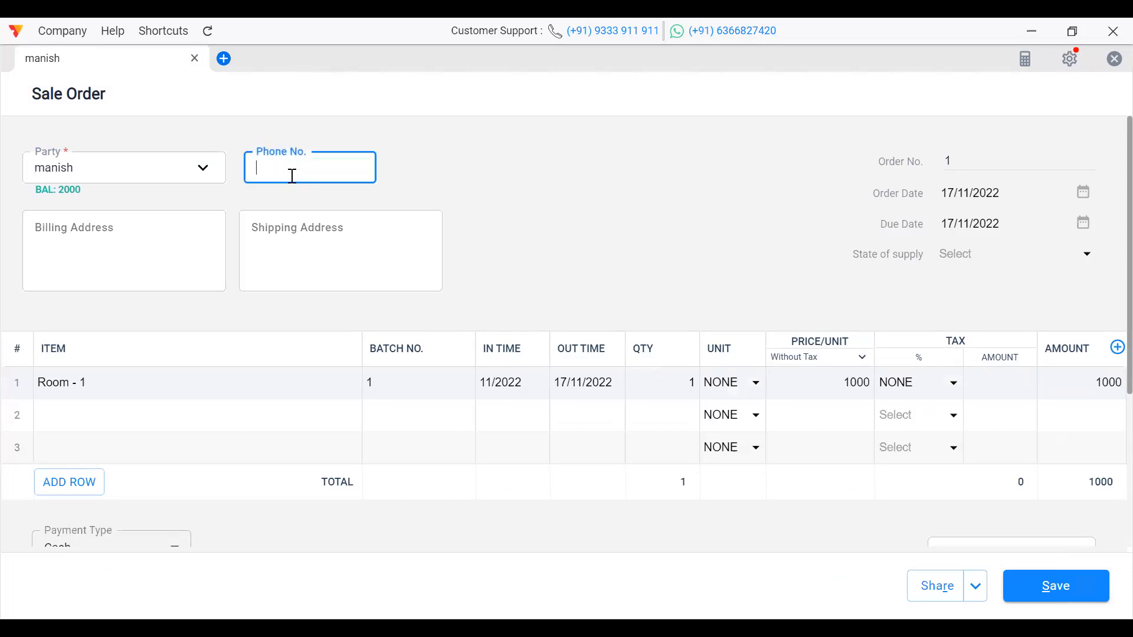
type("15789")
left_click(592, 382)
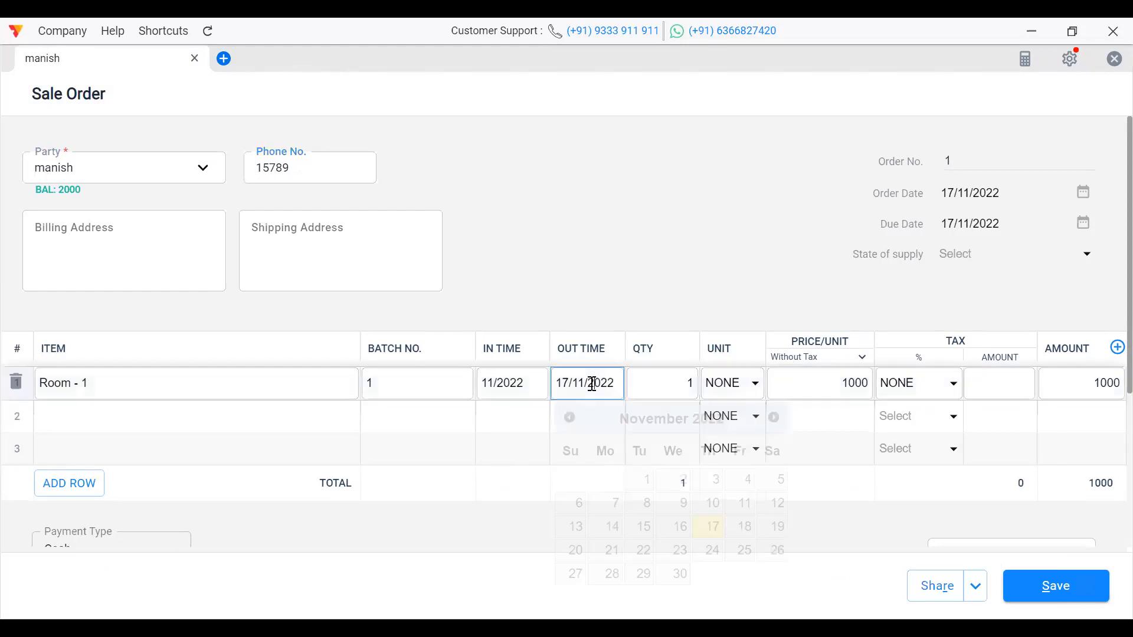
left_click(711, 526)
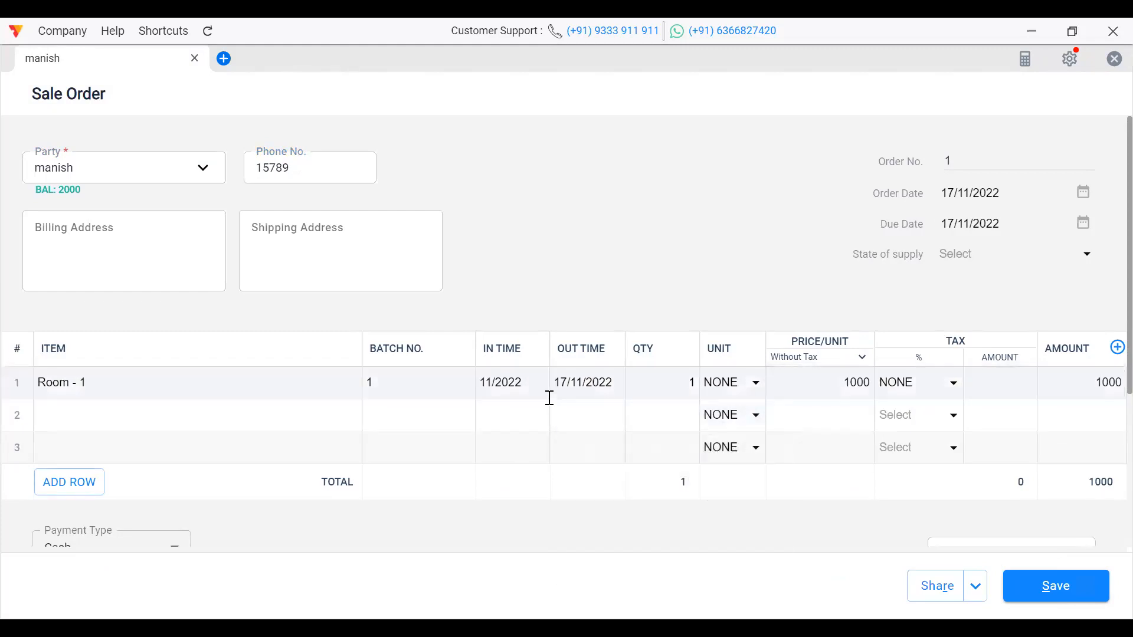
left_click(527, 394)
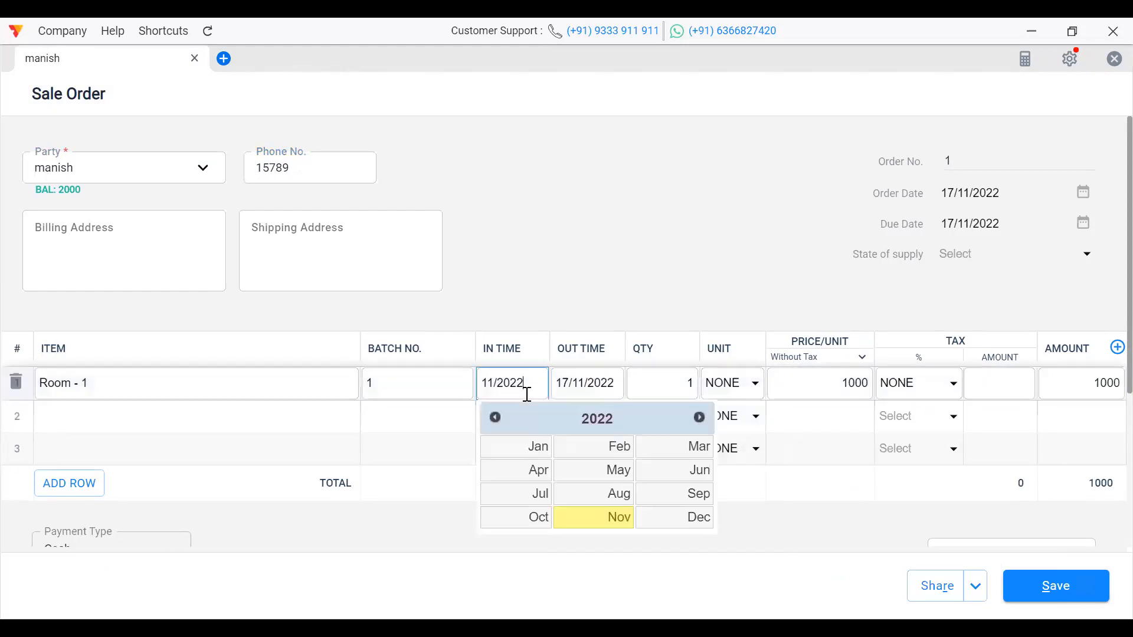
left_click(613, 529)
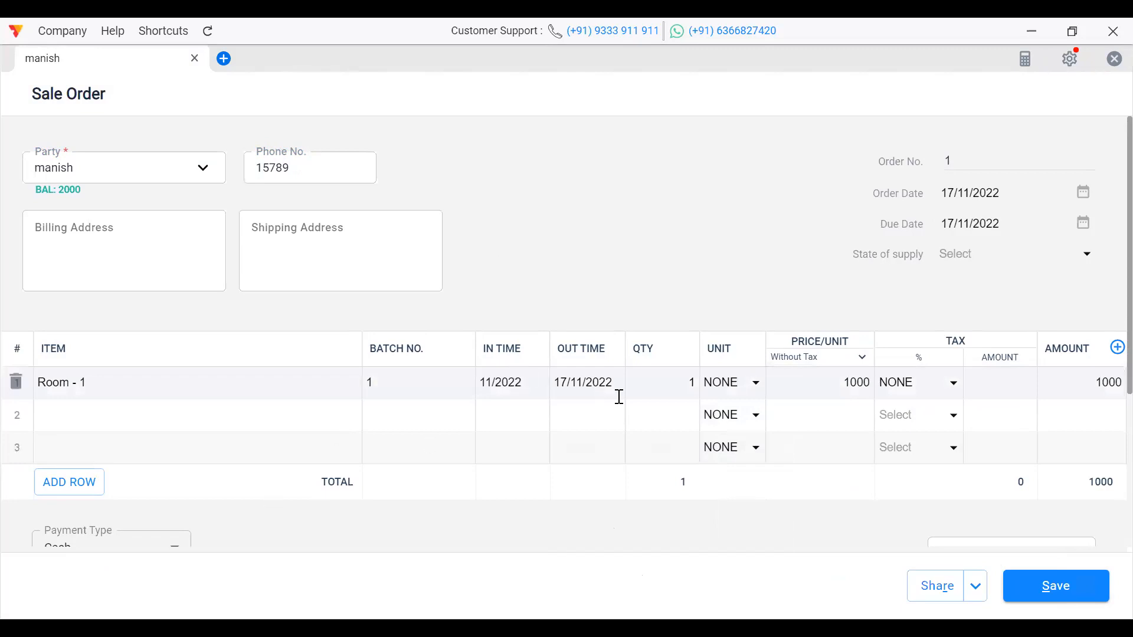
left_click(938, 602)
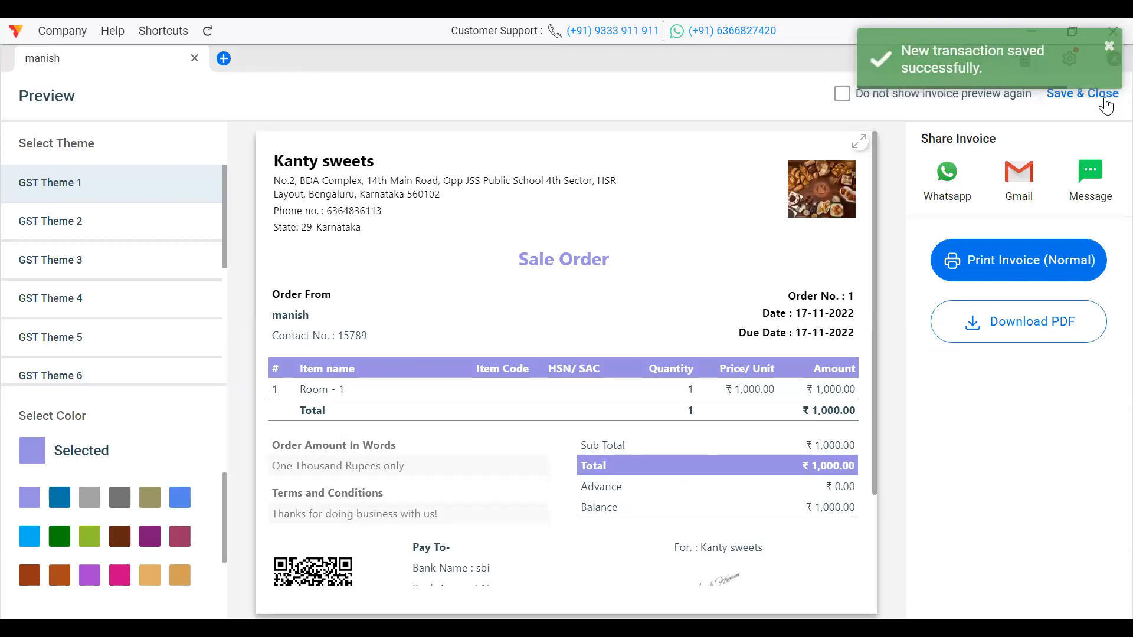
Step: Close the order preview and search items for 'room' to check Room - 1's reserved unit
left_click(1102, 96)
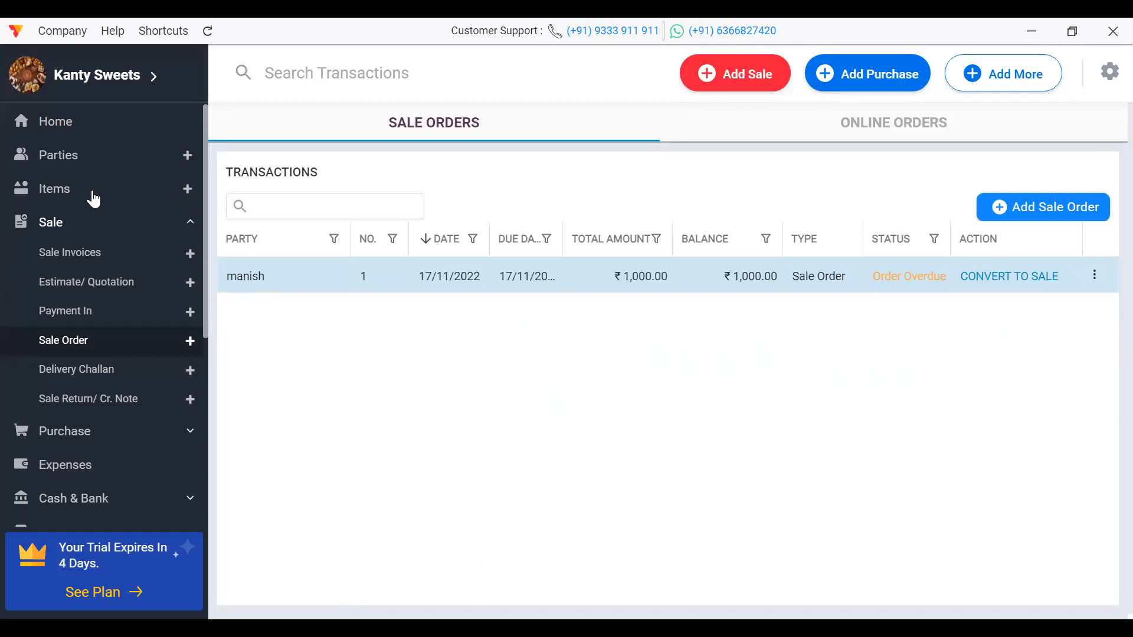
left_click(91, 192)
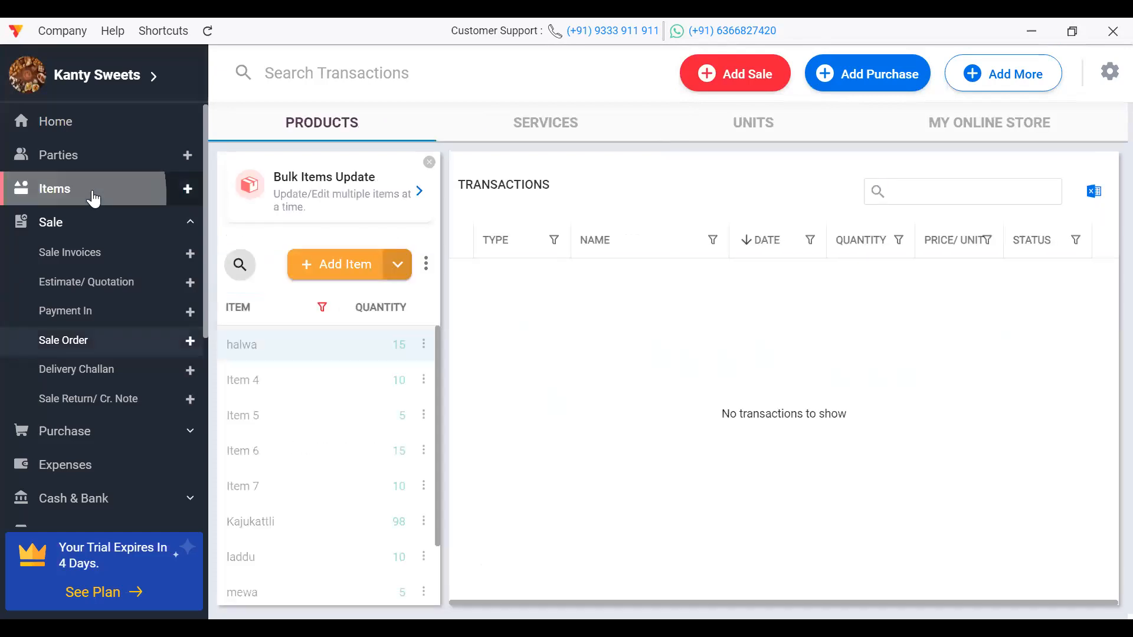
left_click(240, 264)
type("romm")
key("BackSpace")
key("BackSpace")
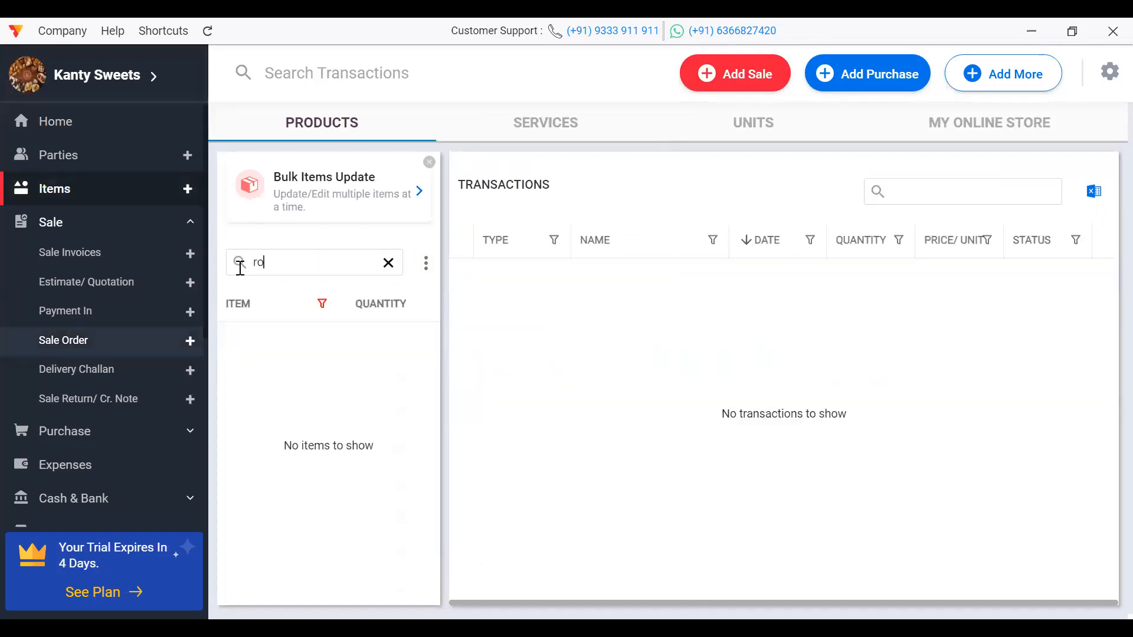
type("o")
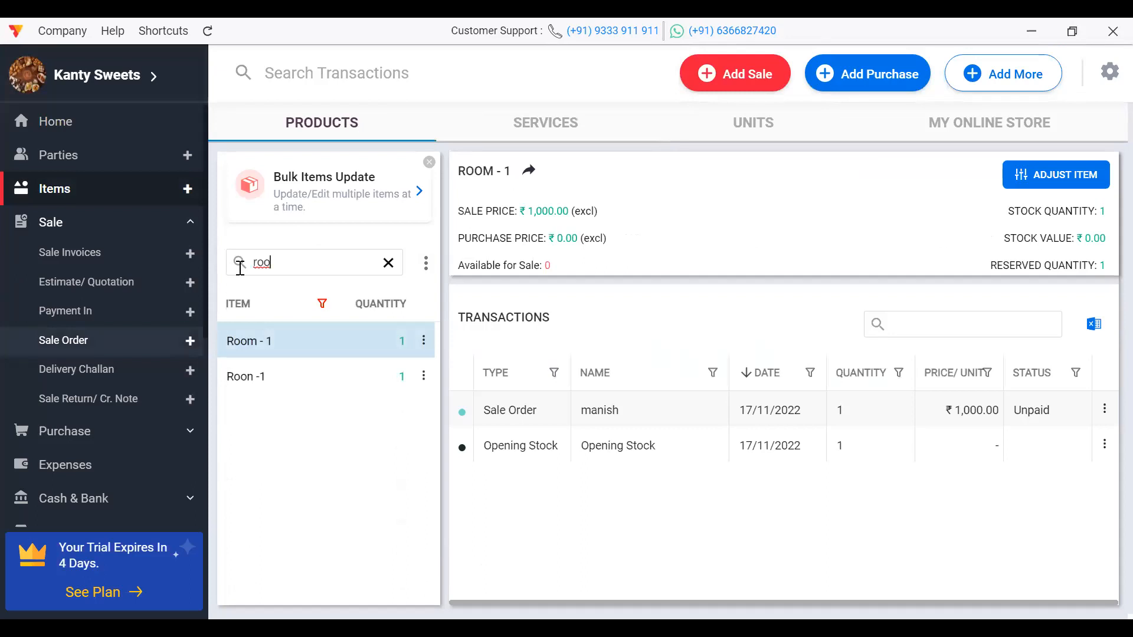
type(",")
Step: Open the Sale Invoices list from the sidebar
left_click(84, 221)
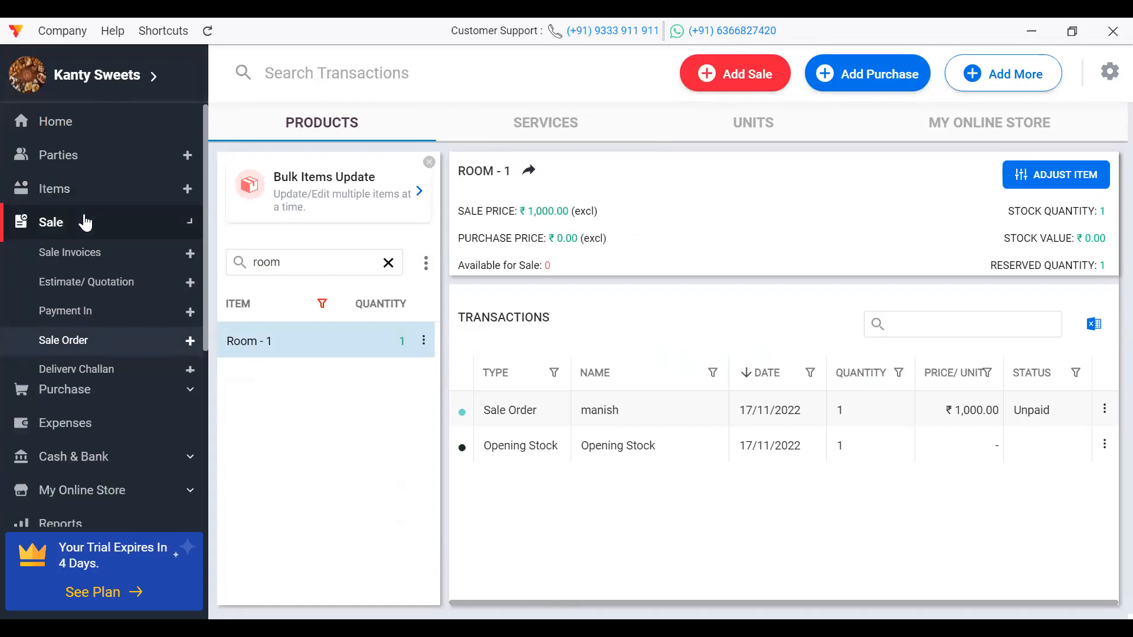
left_click(72, 186)
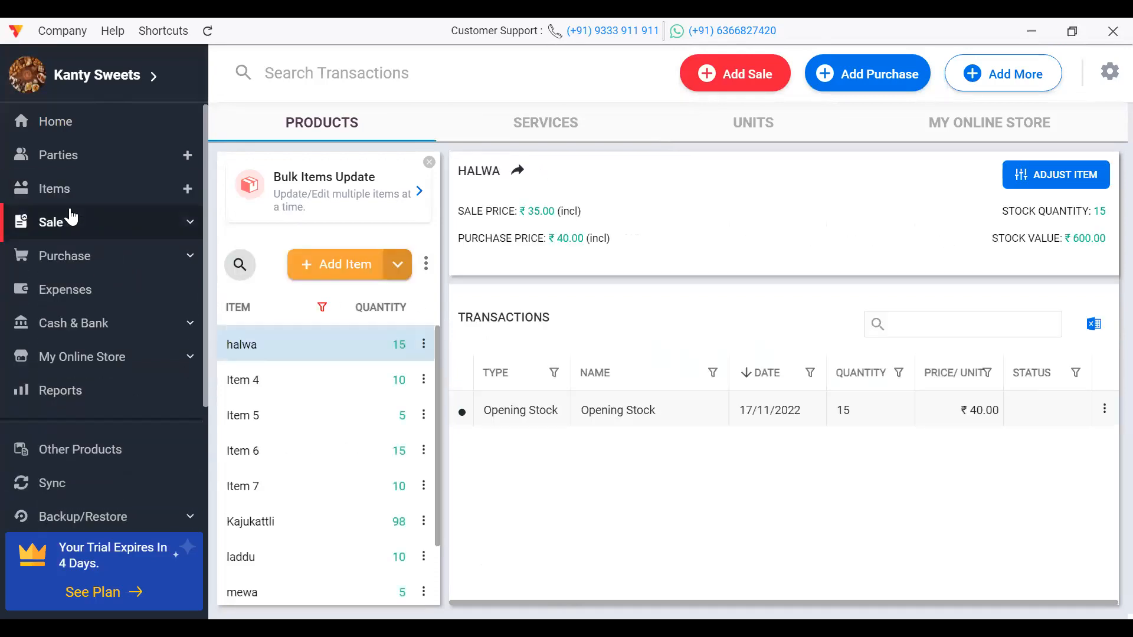
left_click(72, 218)
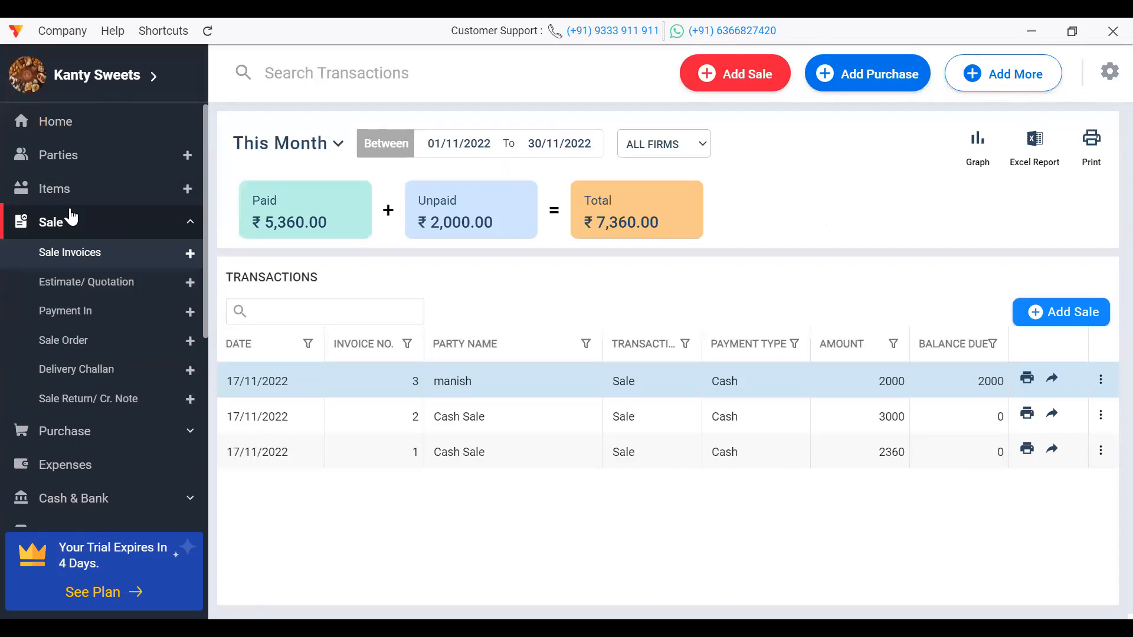
Step: Open the Sale Order list and convert the ₹1,000 Room - 1 order into a sale
left_click(72, 217)
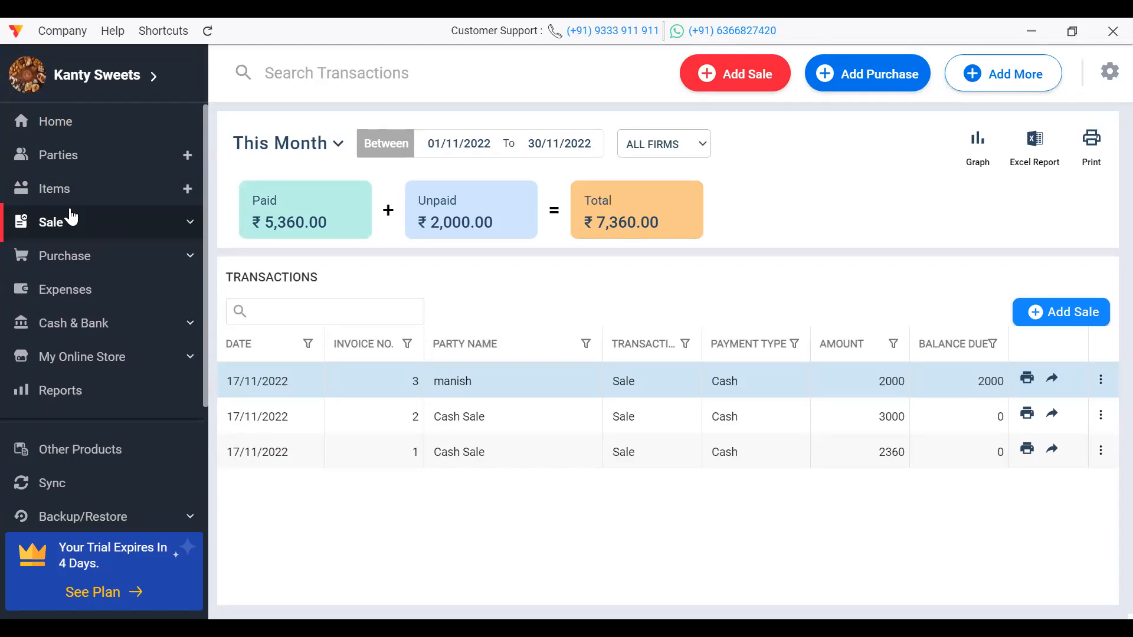
left_click(72, 218)
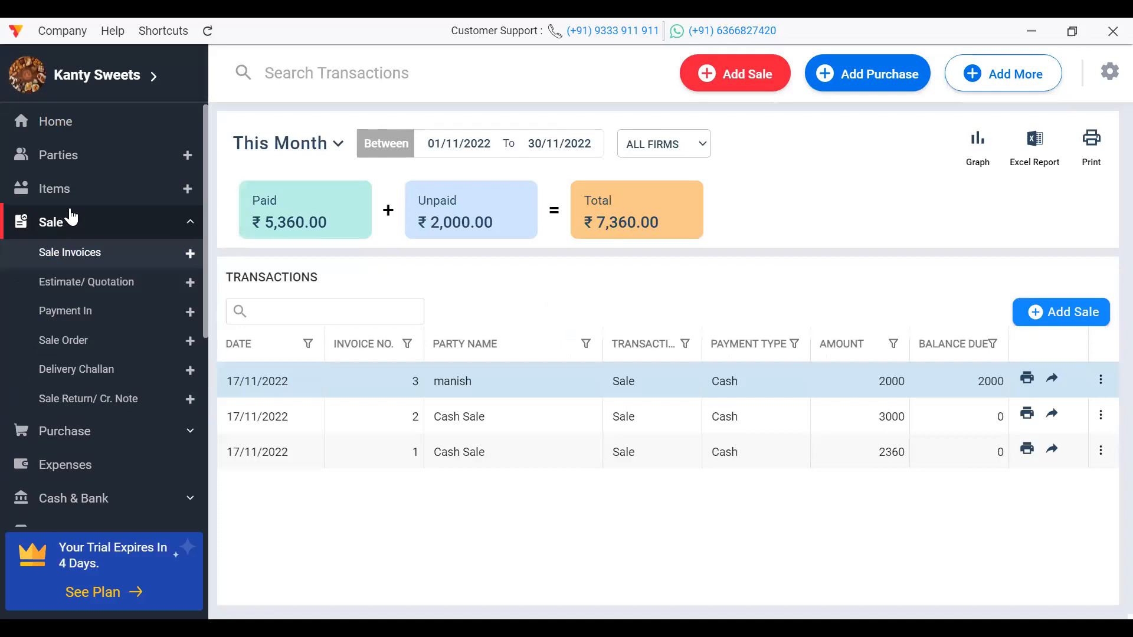
left_click(96, 341)
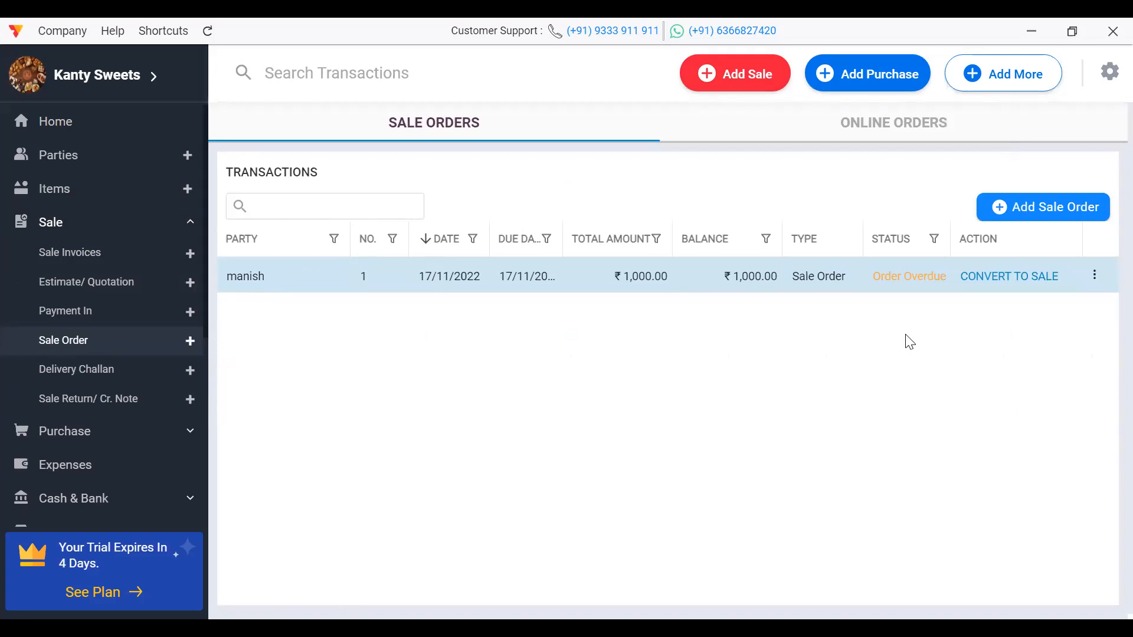
left_click(1023, 276)
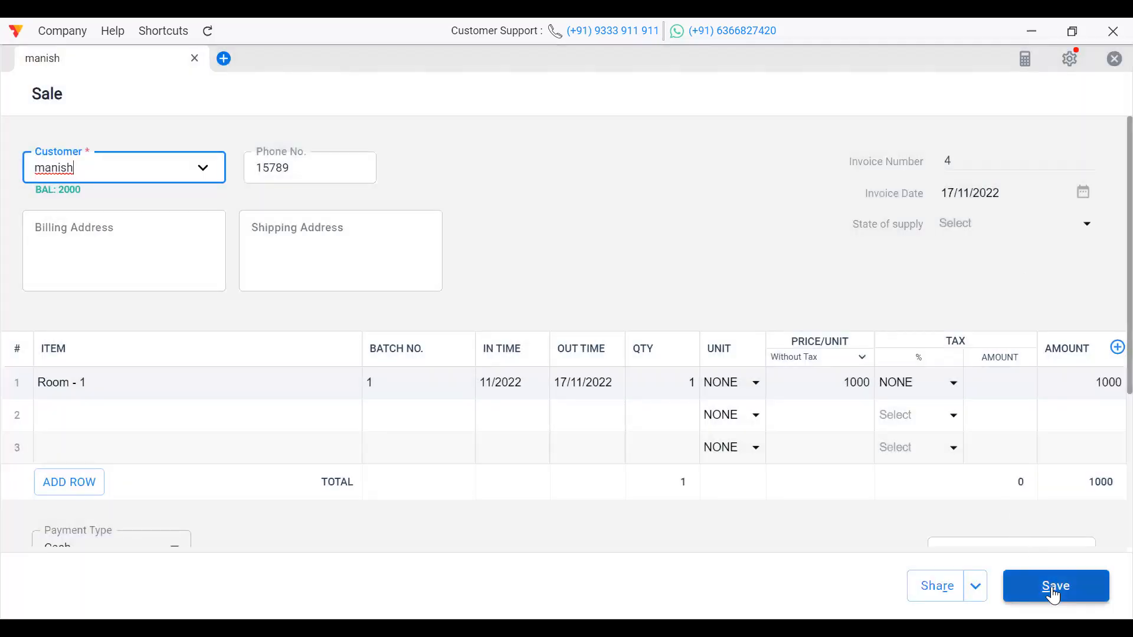
Step: Save the converted sale invoice 4 and close its preview
key("ctrl+s")
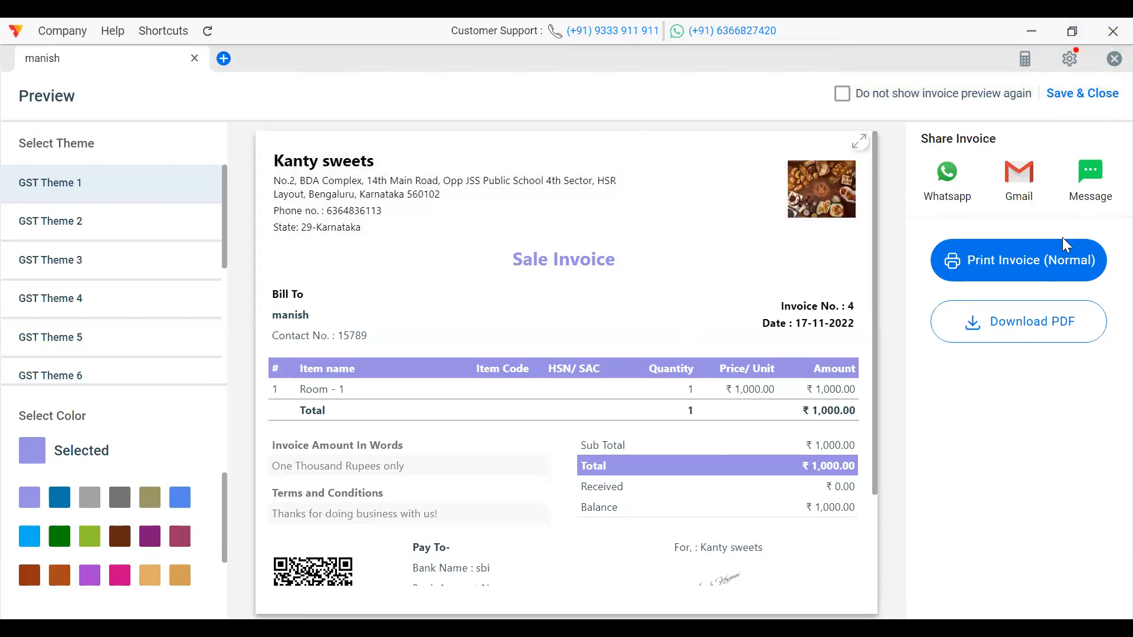
left_click(1075, 100)
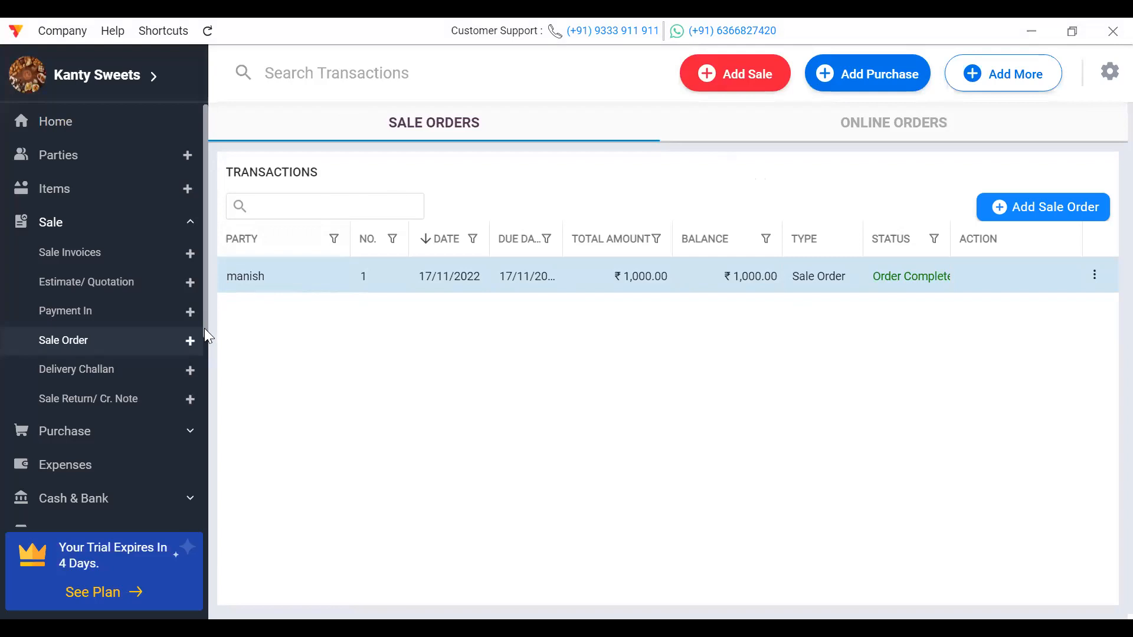
Step: Search items for 'roo' to confirm Room - 1 stock is 0, then open the Sales Graph
left_click(45, 162)
left_click(62, 193)
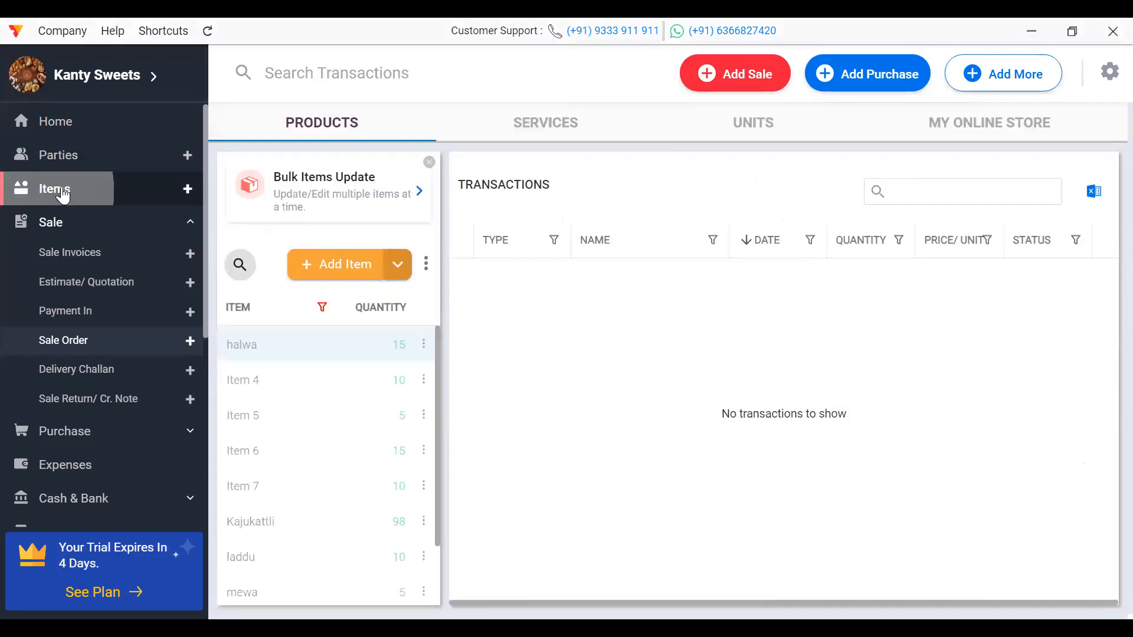
left_click(241, 266)
type("roo")
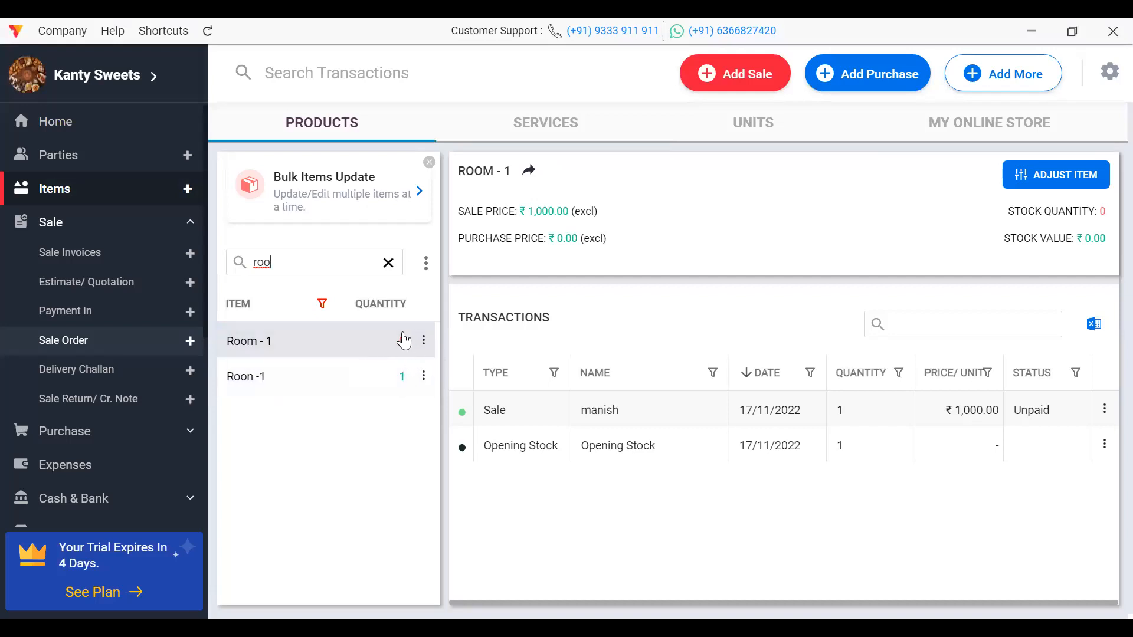
left_click(82, 127)
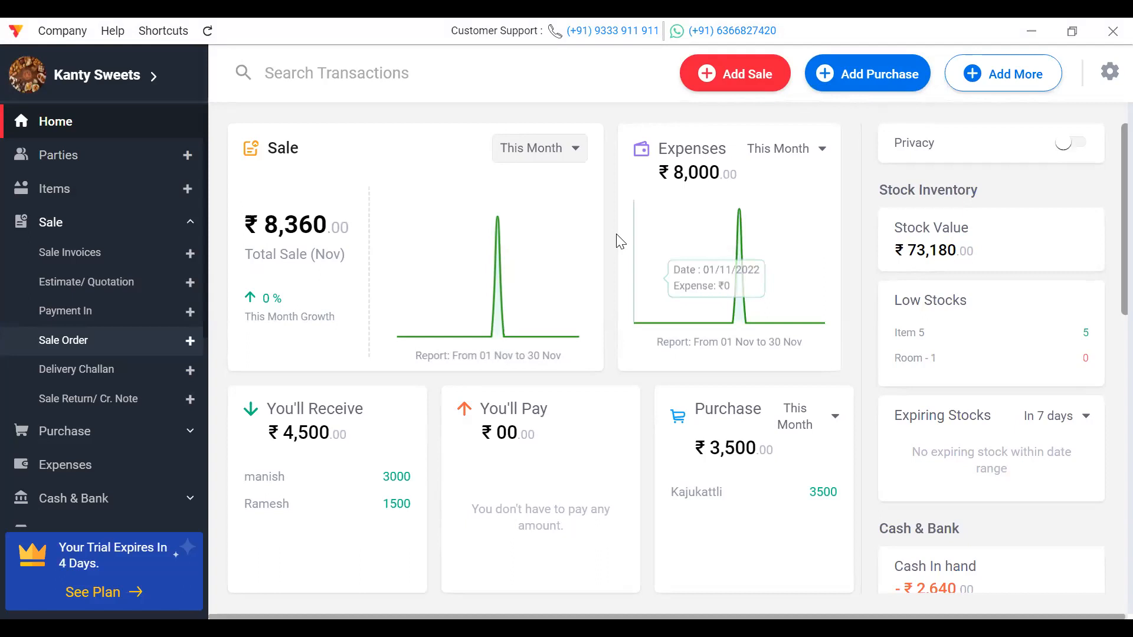
left_click(584, 252)
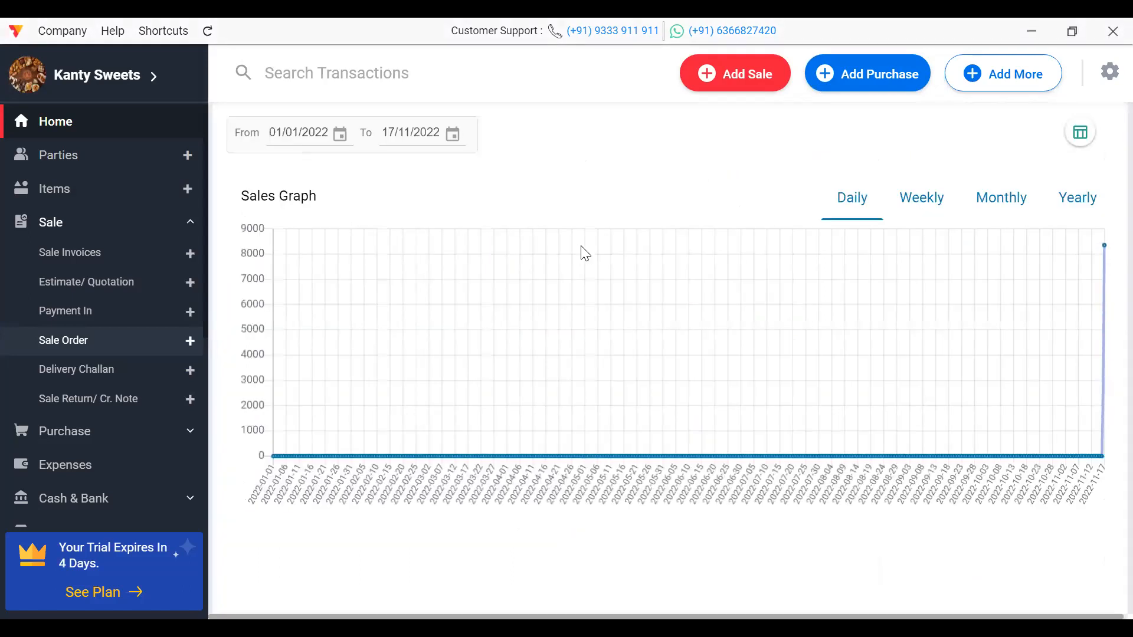
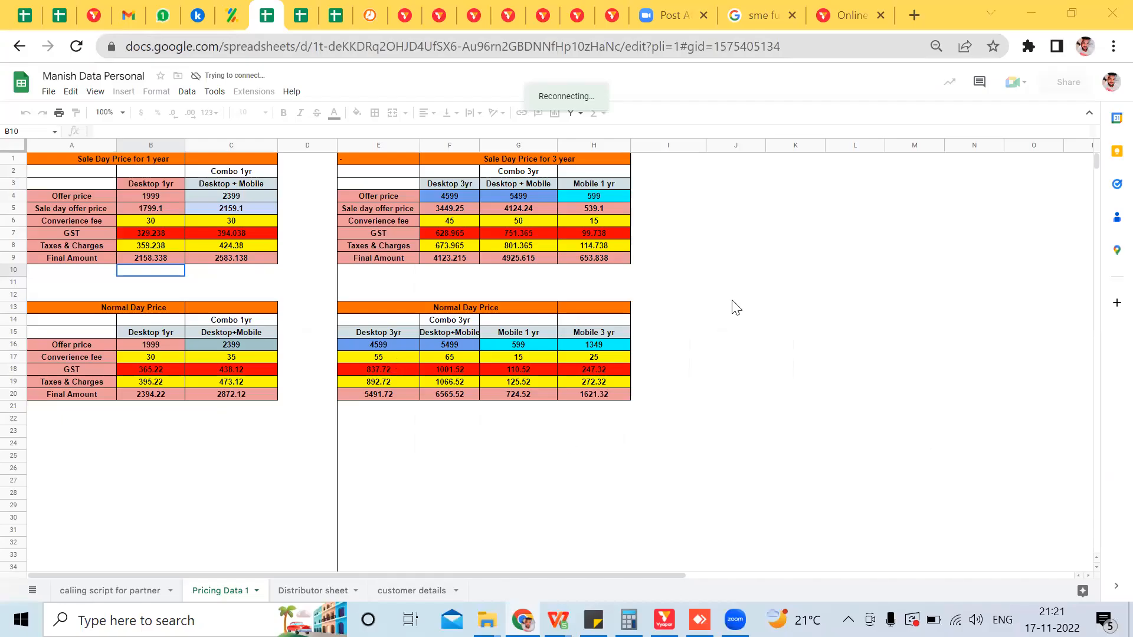
Step: Switch from the Vyapar dashboard to the Pricing Data 1 license-plan spreadsheet in Google Sheets
left_click(733, 296)
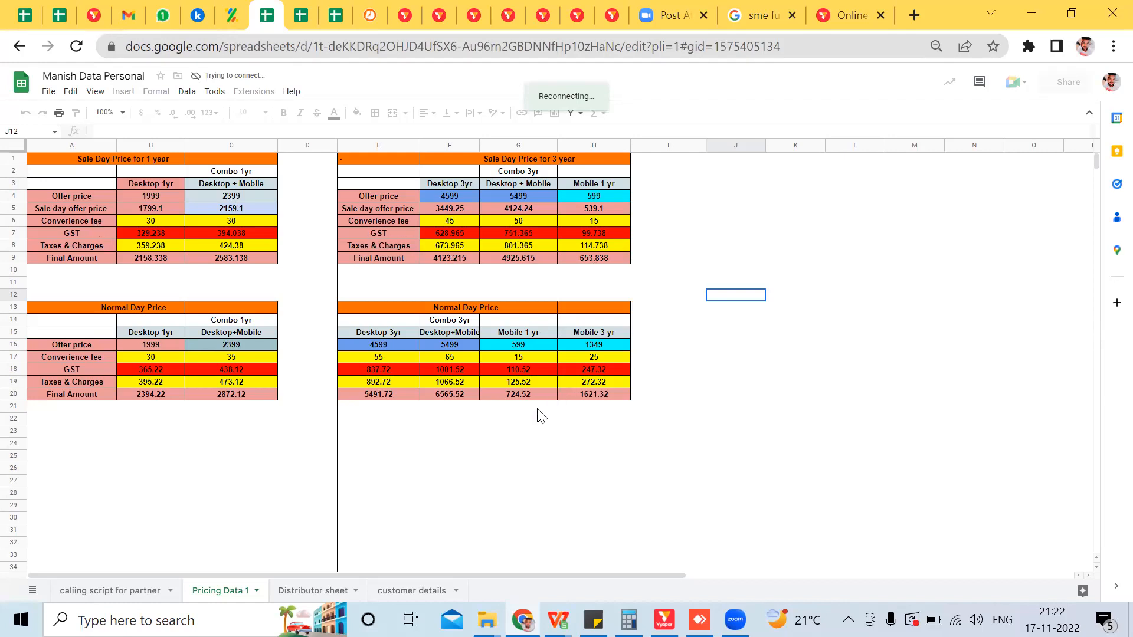
Step: Check the Desktop+Mobile 3-year and Mobile 1-year and 3-year final amounts, then return to the Kanty sweets store
left_click(437, 397)
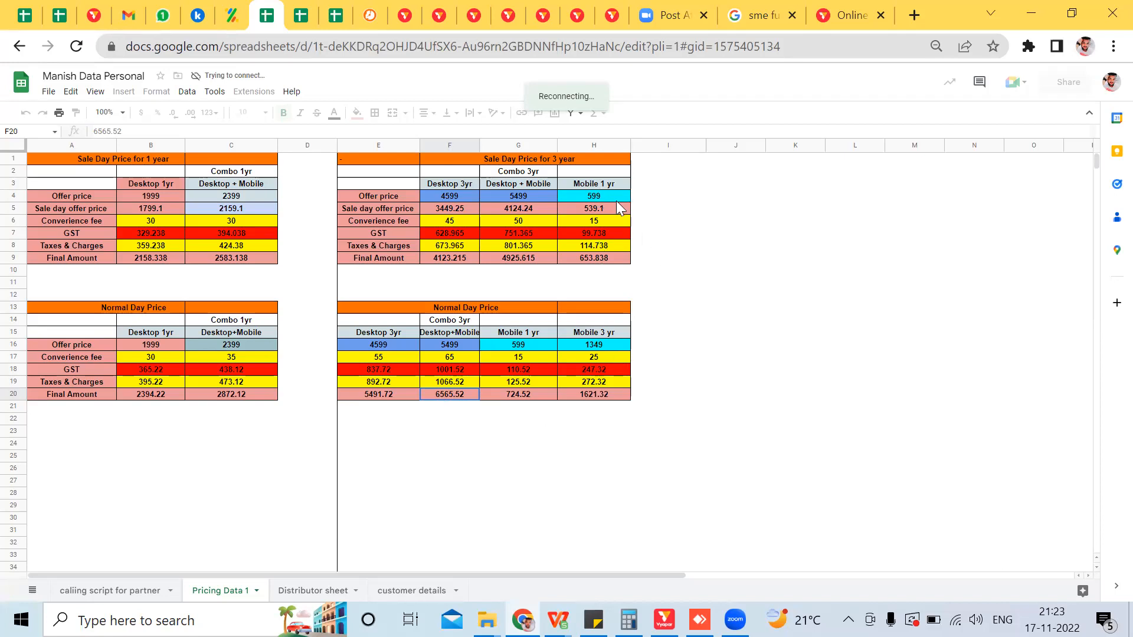
left_click(595, 256)
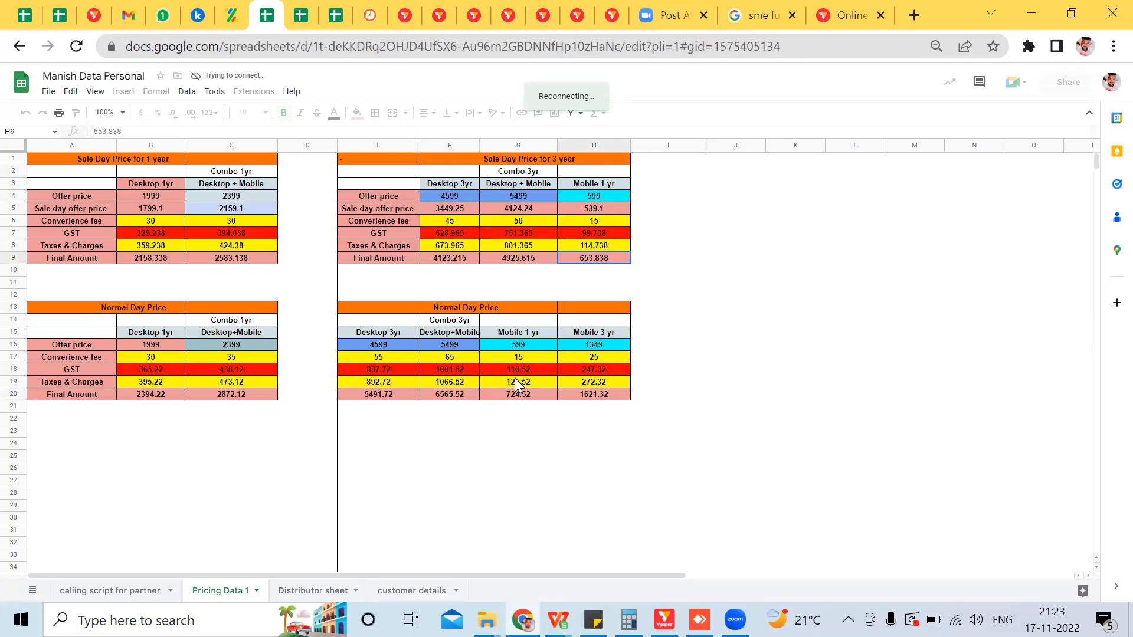
left_click(608, 342)
key("Down")
key("Down")
key("Down")
key("Down")
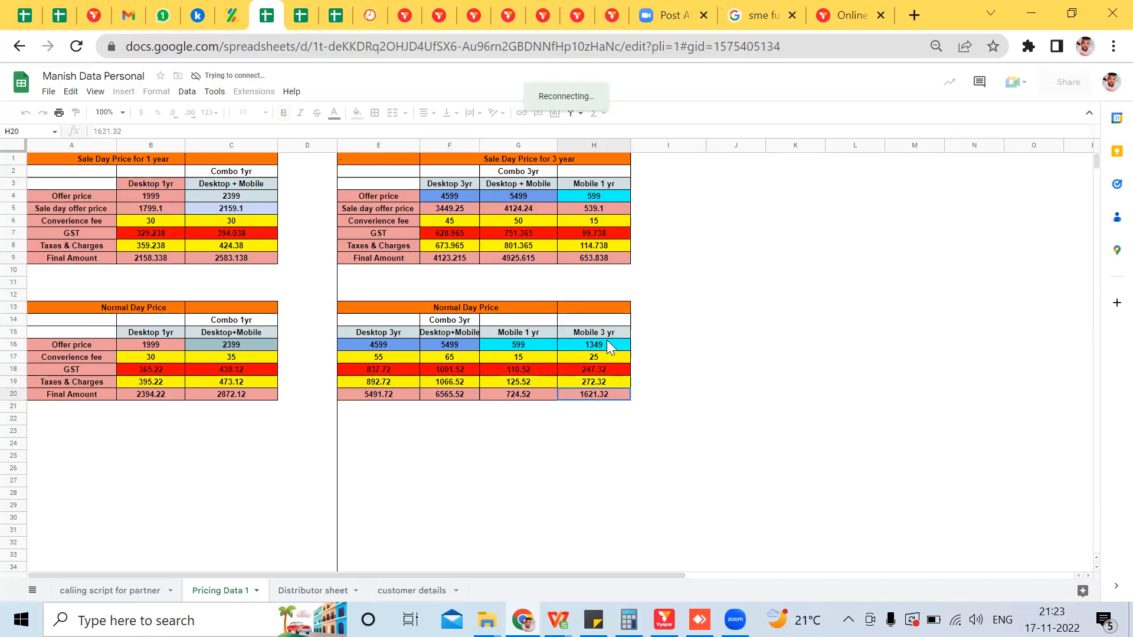
key("Up")
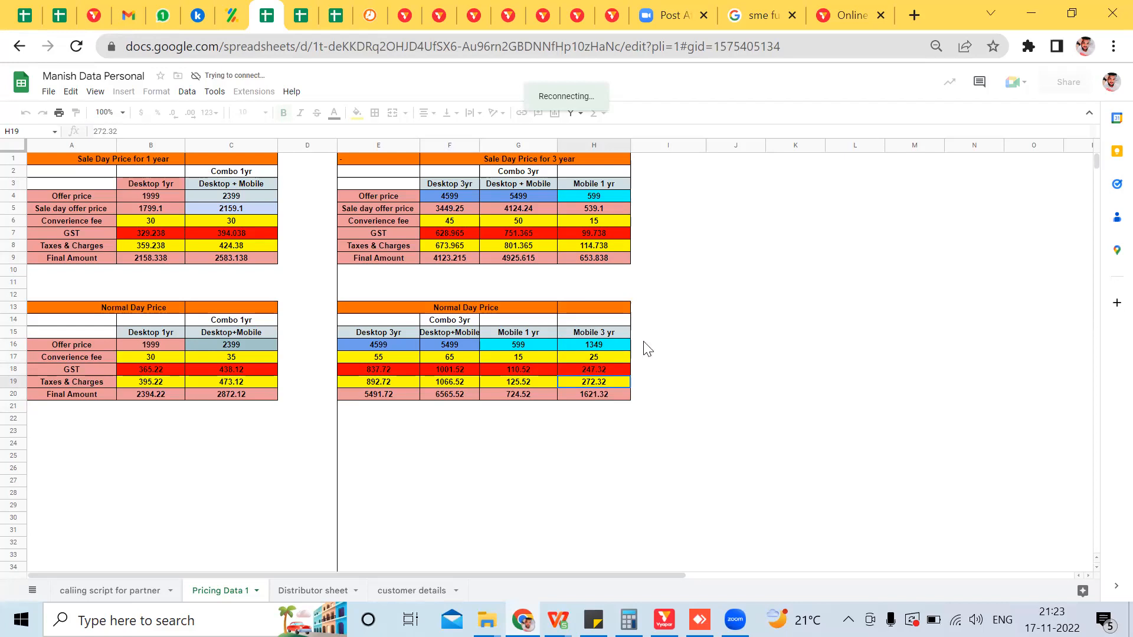
left_click(605, 398)
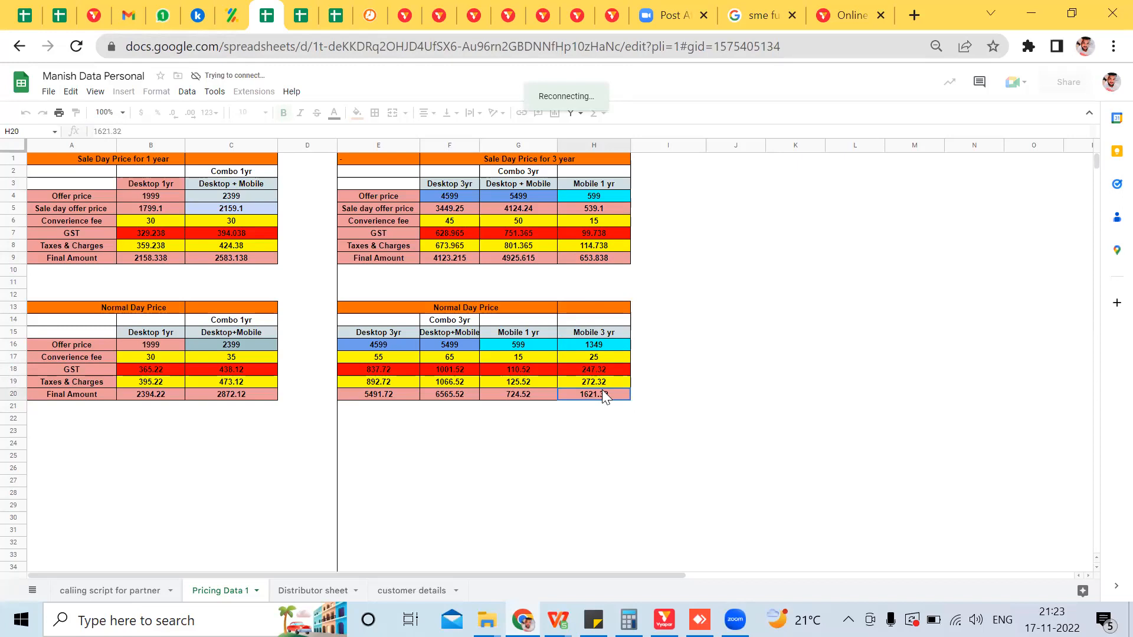
left_click(844, 12)
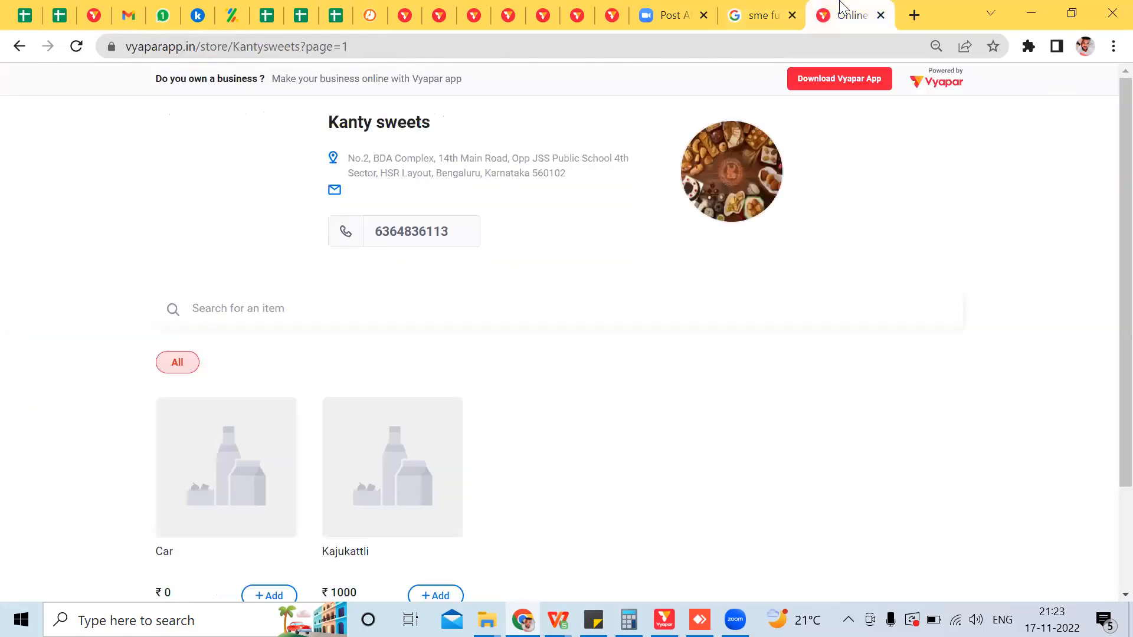
Step: Flip through the open browser pages, then open a new blank page
left_click(762, 5)
left_click(844, 13)
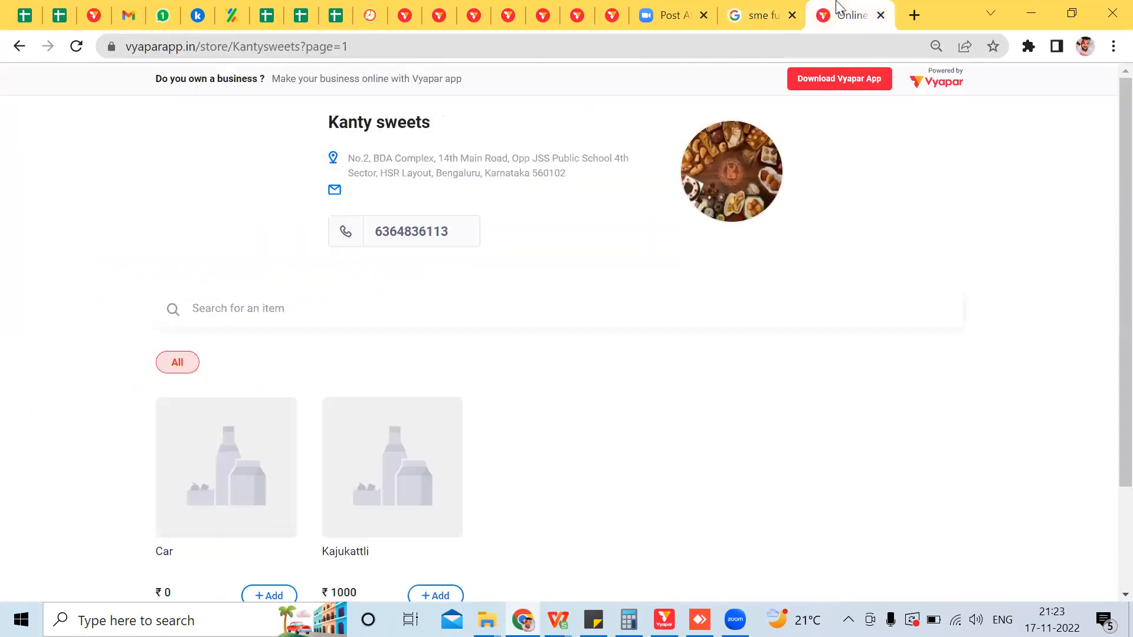
left_click(746, 7)
left_click(678, 12)
left_click(767, 9)
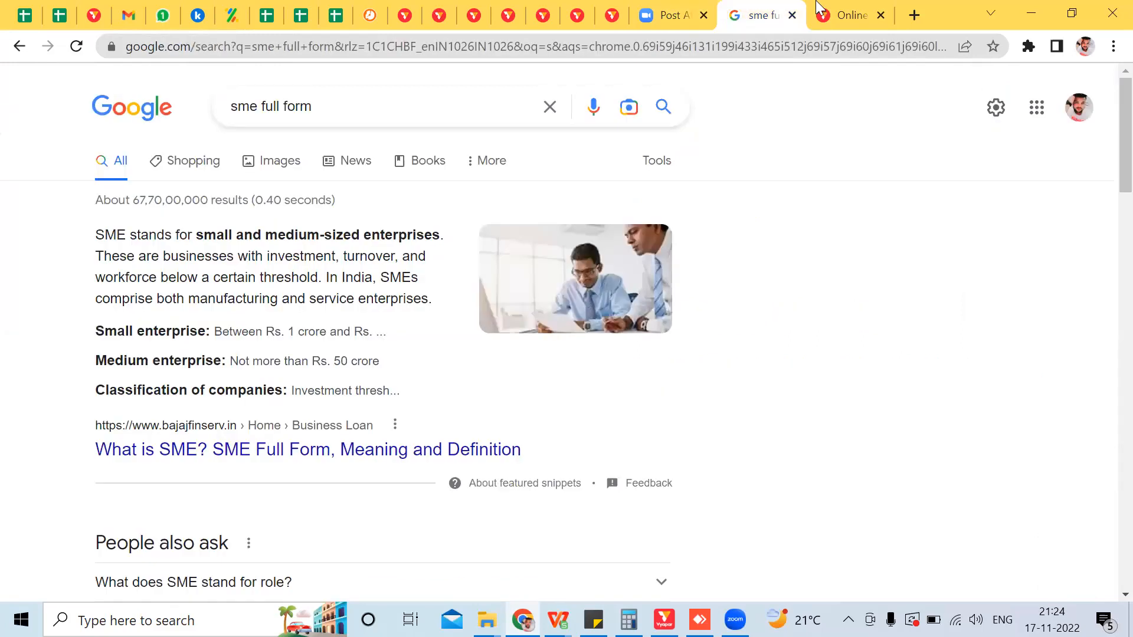
left_click(820, 8)
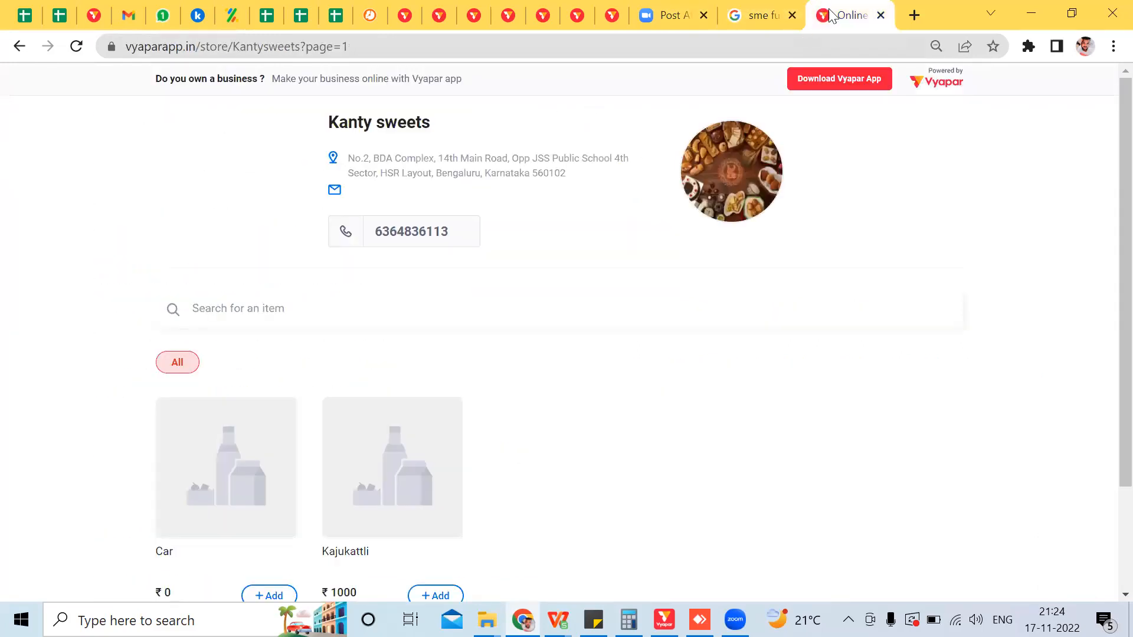
left_click(916, 10)
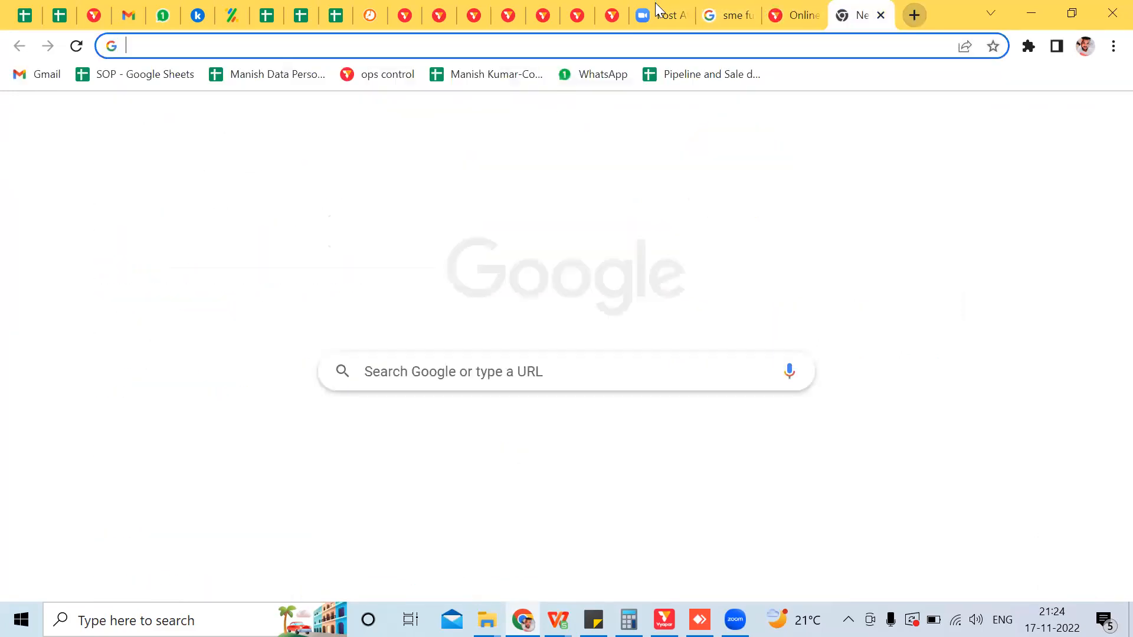
Step: Glance over the search results and spreadsheets, then bring up the Vyapar careers page
left_click(738, 8)
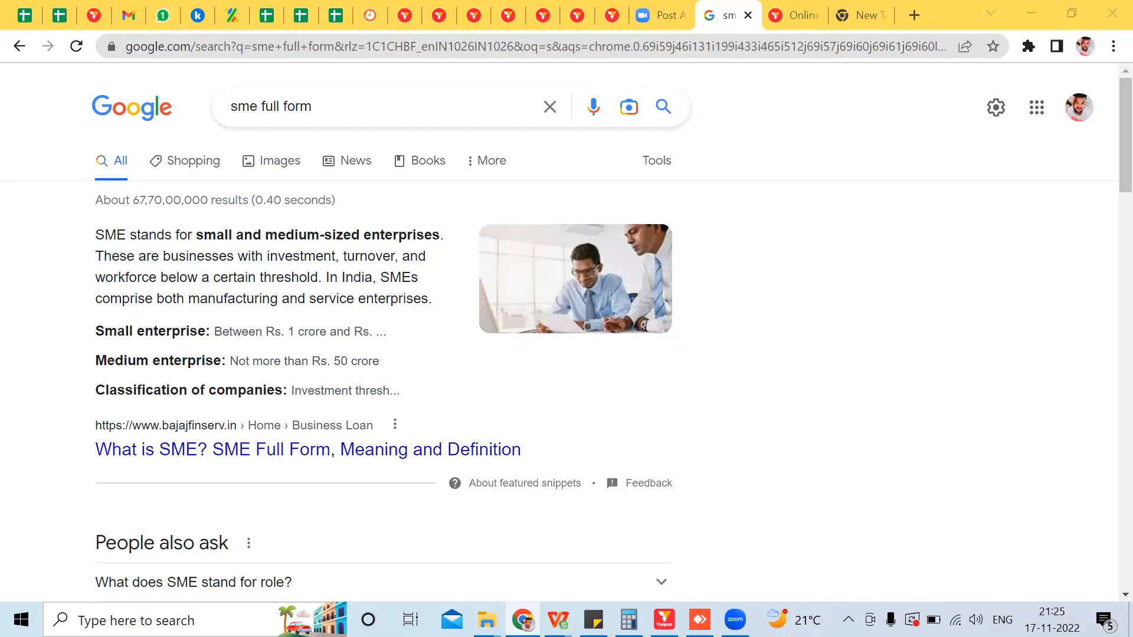
left_click(76, 8)
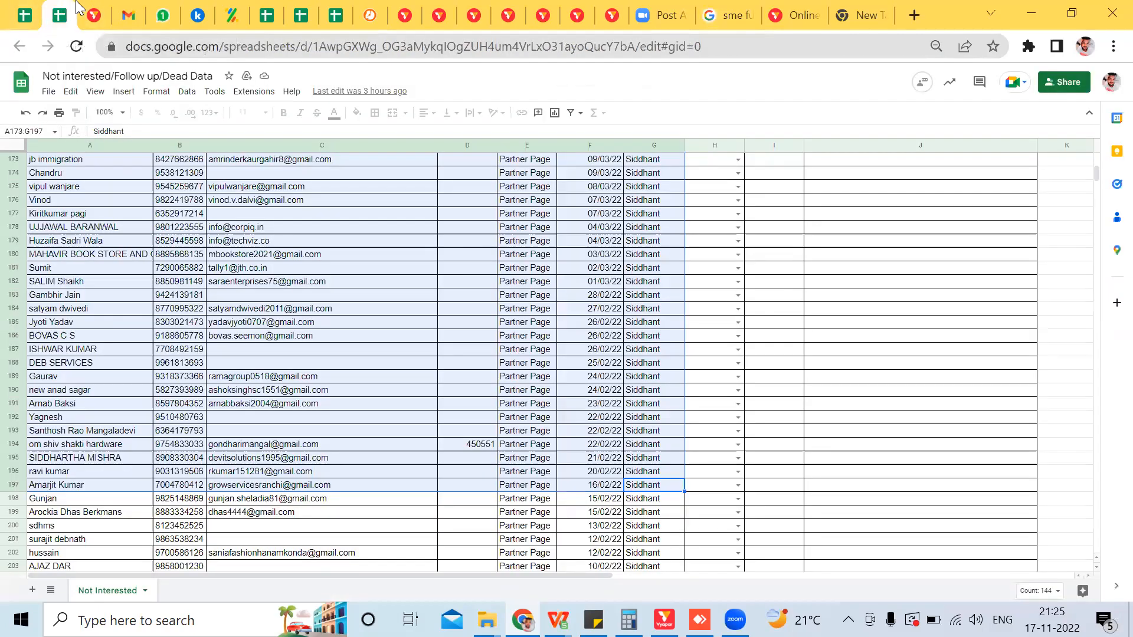
left_click(25, 10)
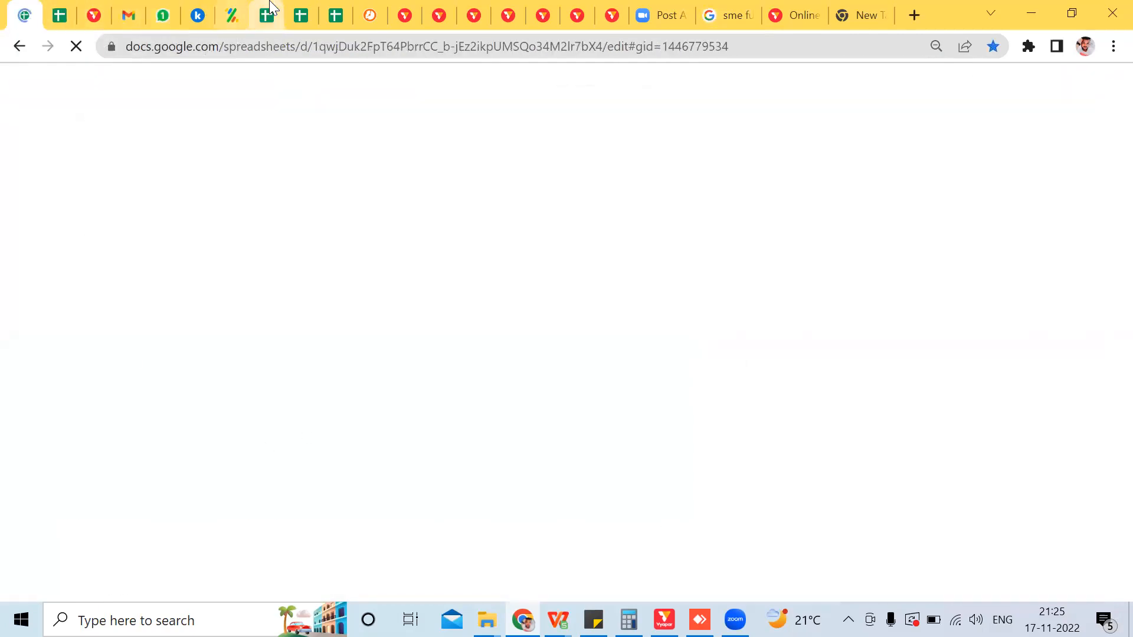
left_click(271, 6)
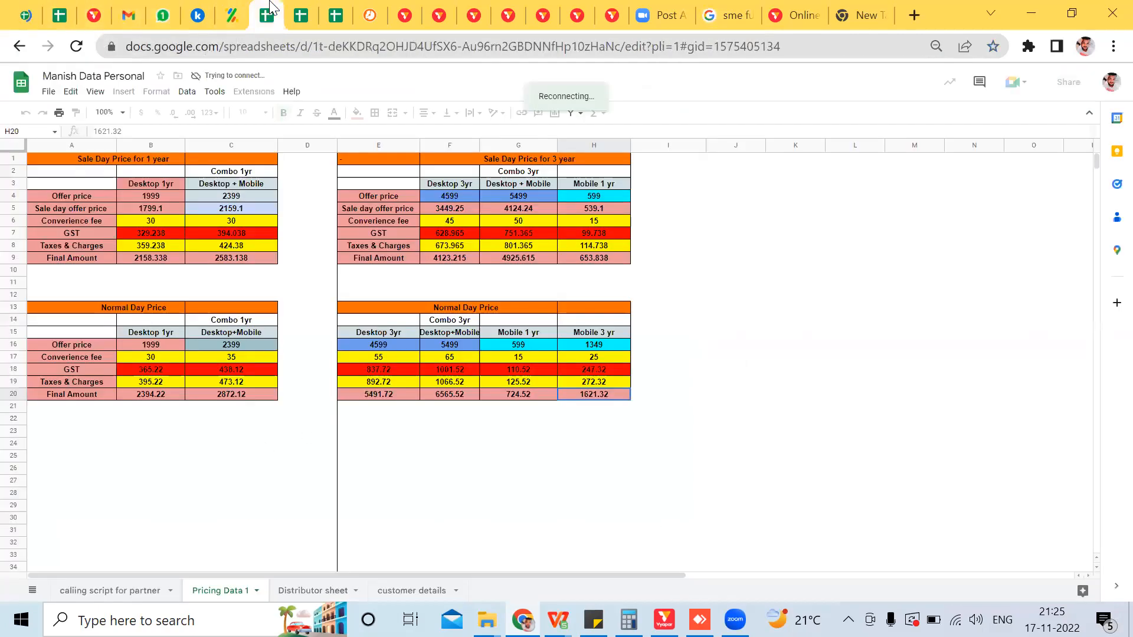
left_click(310, 10)
left_click(267, 13)
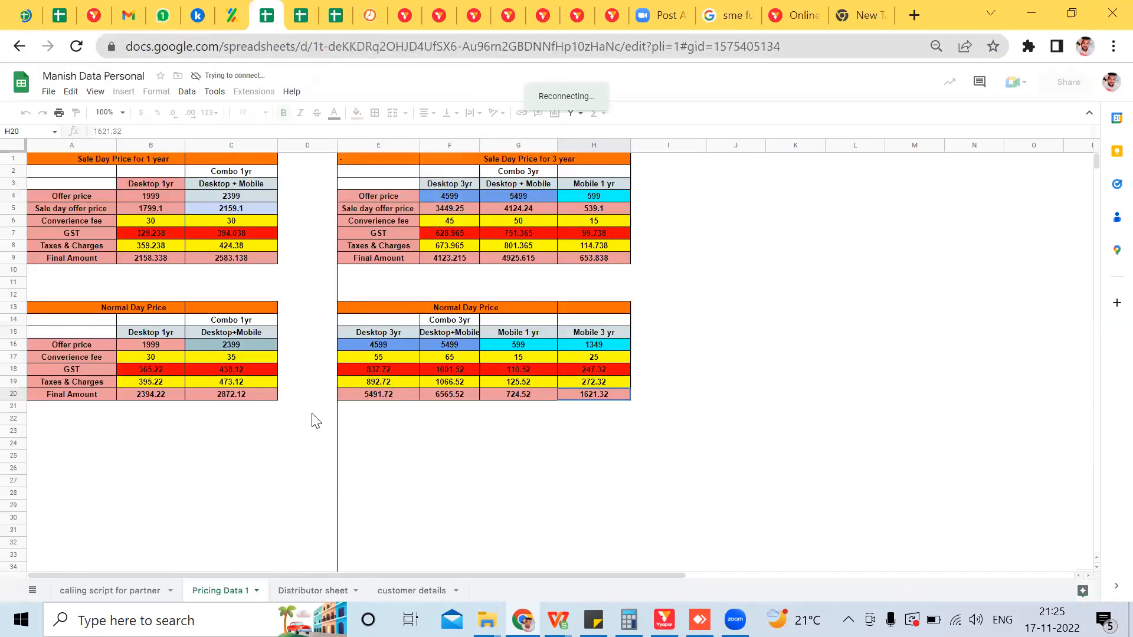
left_click(804, 11)
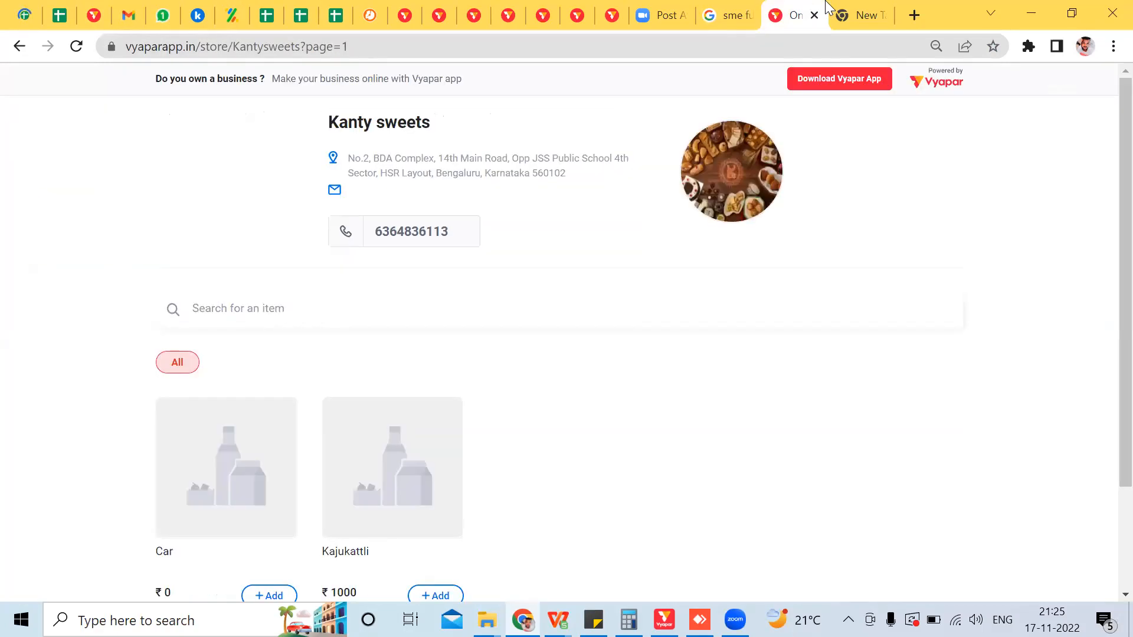
left_click(858, 13)
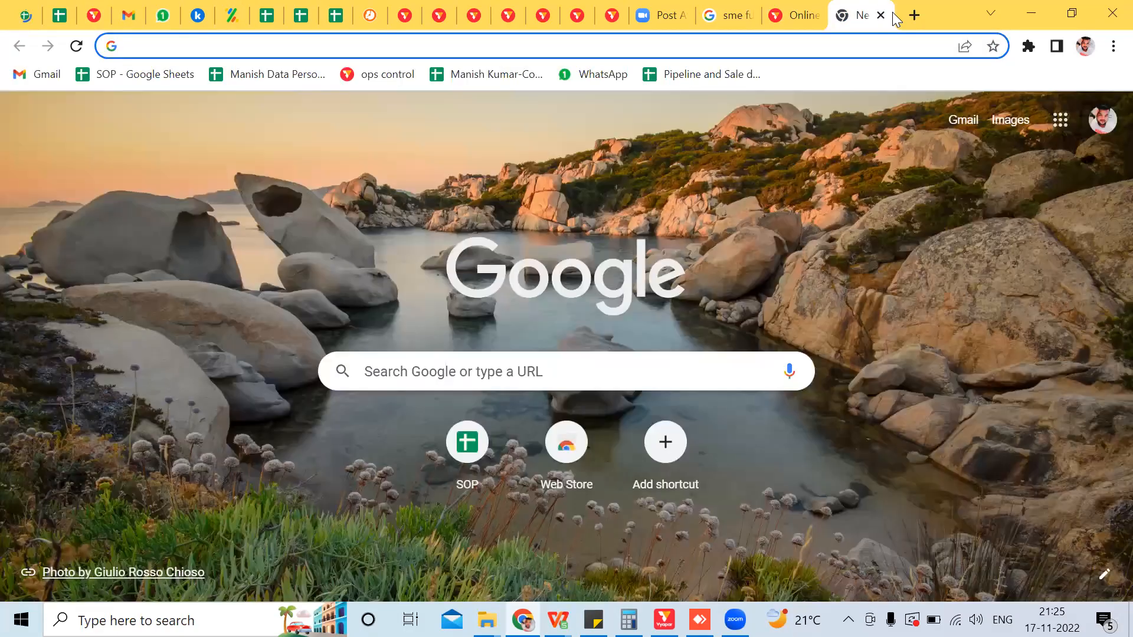
left_click(626, 8)
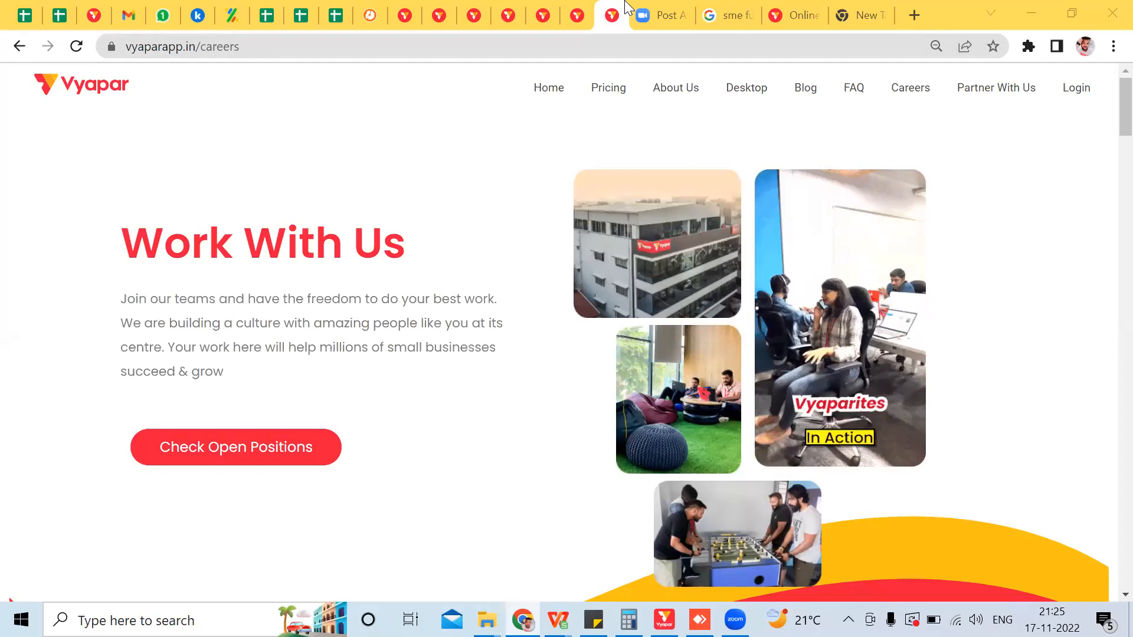
left_click(608, 87)
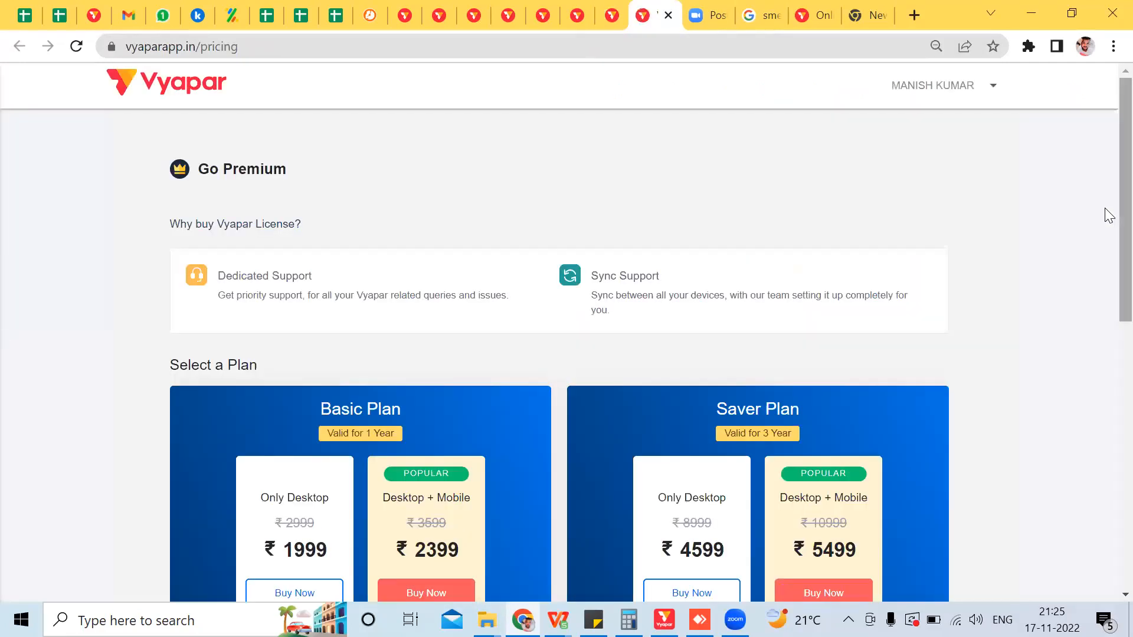
scroll(1108, 231, "down", 4)
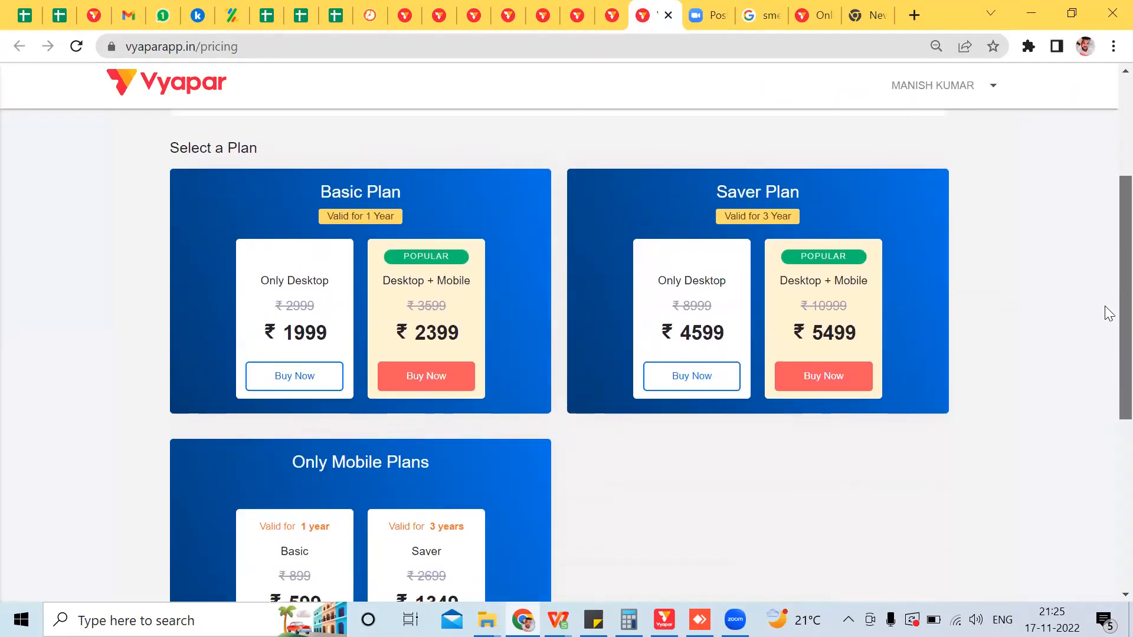
scroll(1104, 313, "down", 1)
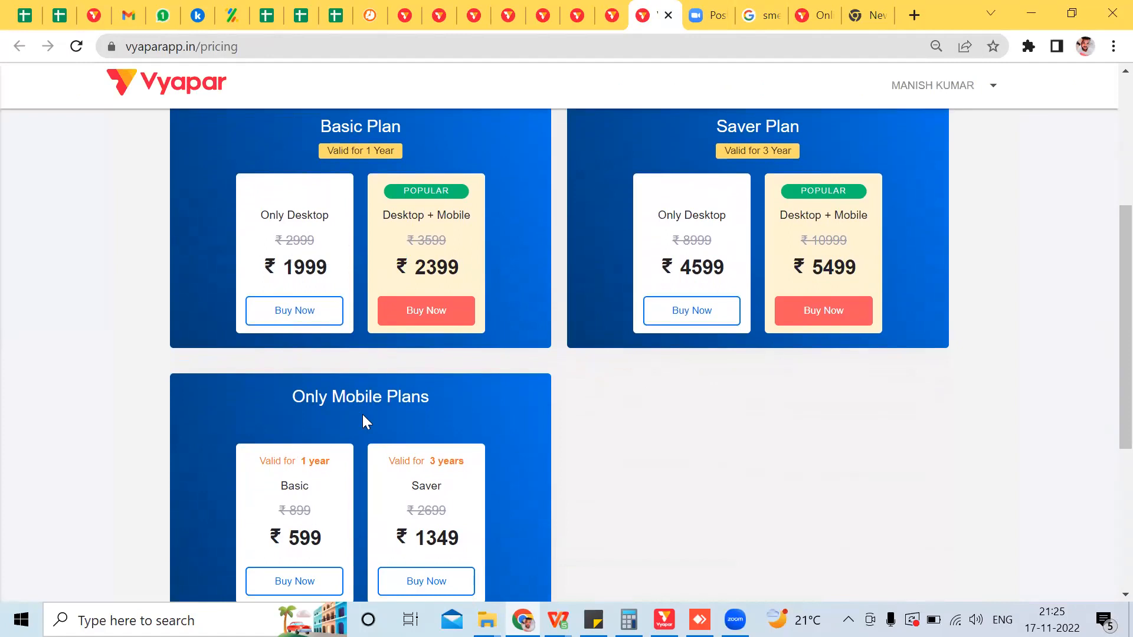
left_click_drag(1120, 319, 1120, 341)
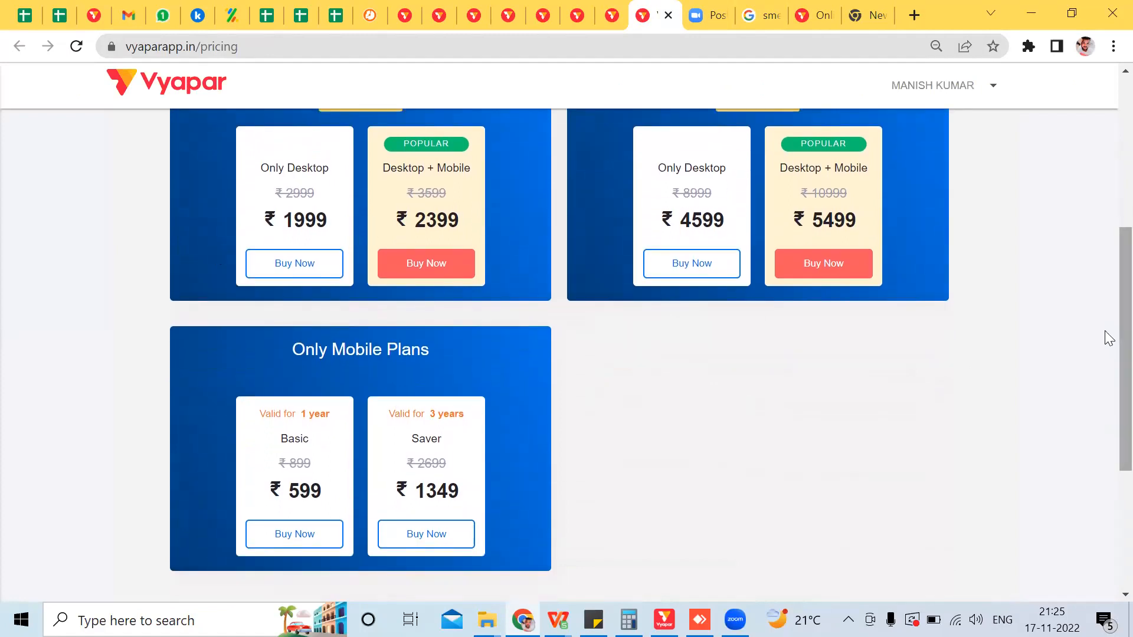
scroll(1109, 354, "down", 1)
mouse_move(1105, 347)
left_mouse_down()
mouse_move(1105, 332)
mouse_move(1105, 351)
left_mouse_up()
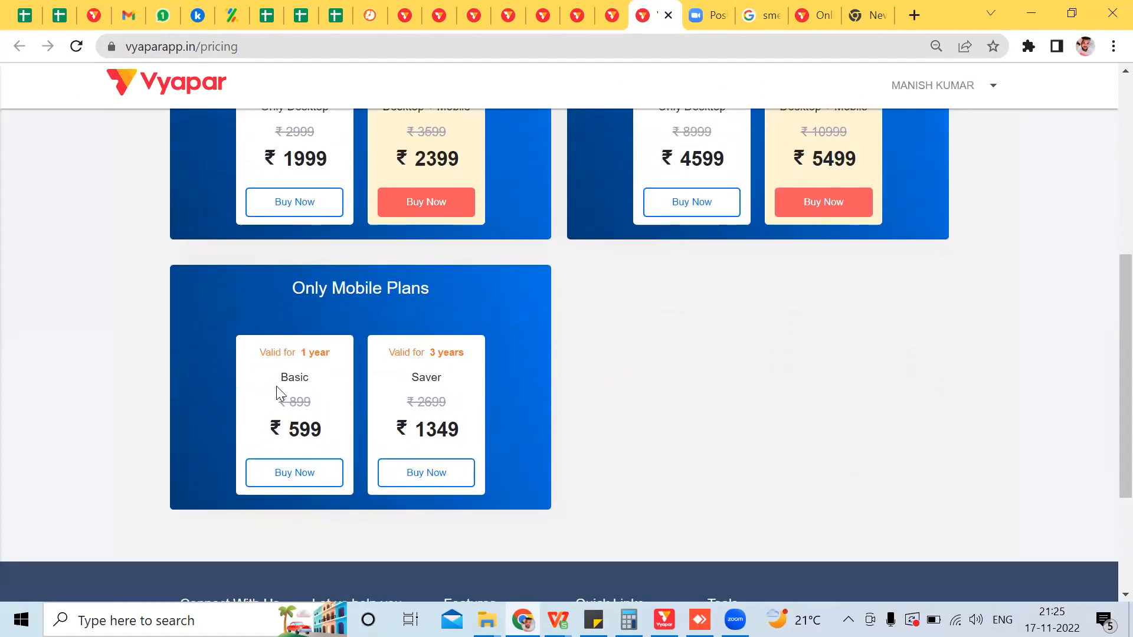
left_click(298, 481)
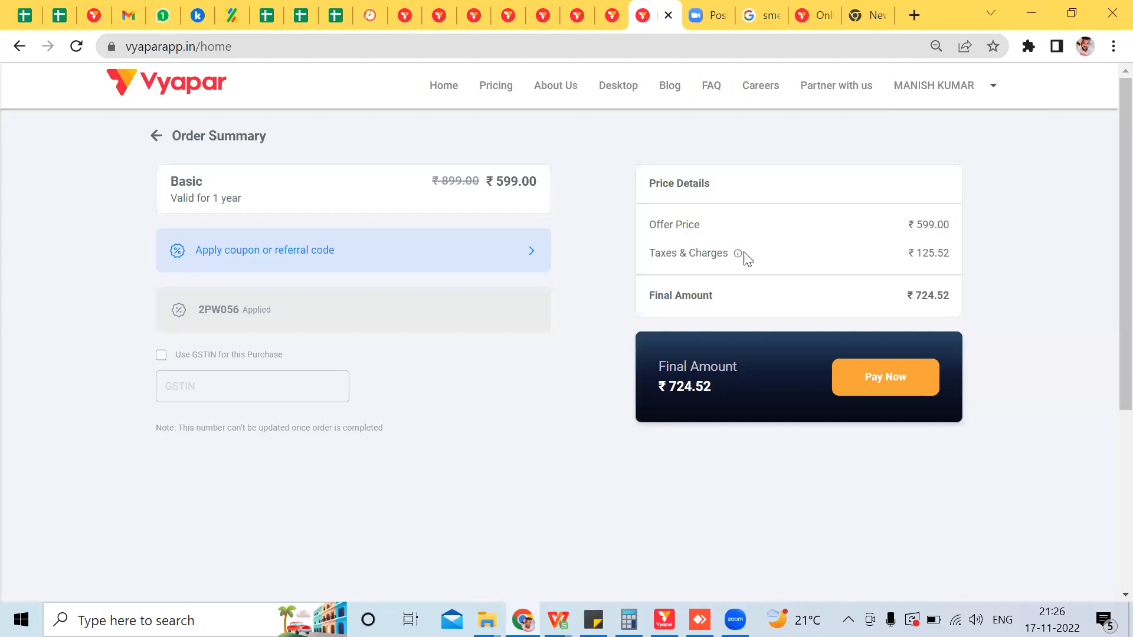
mouse_move(738, 254)
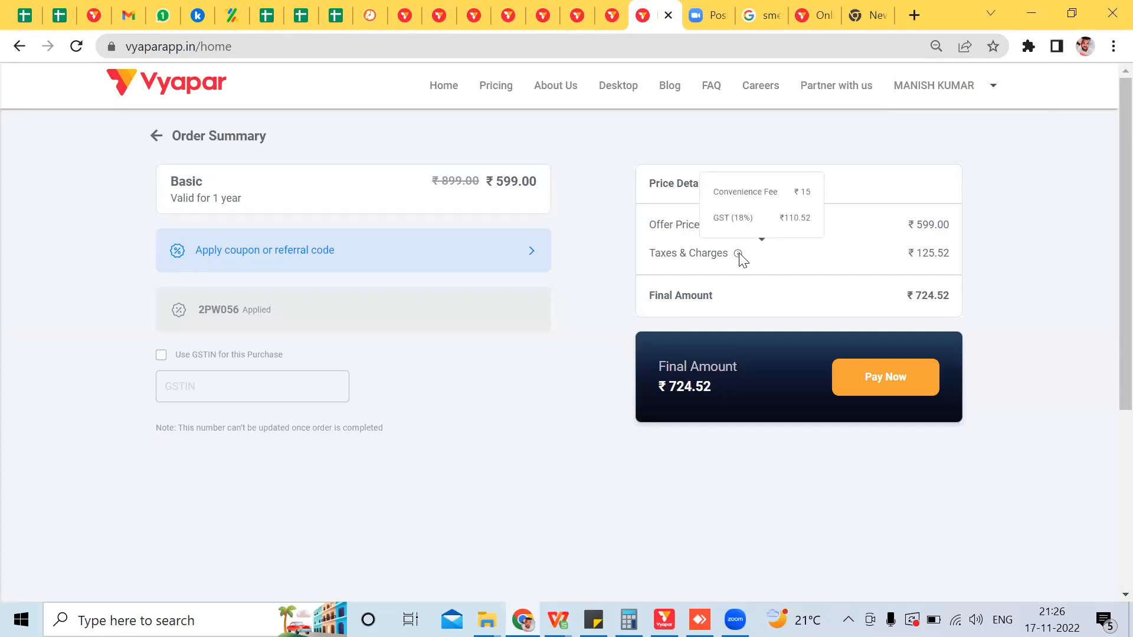
left_click(497, 85)
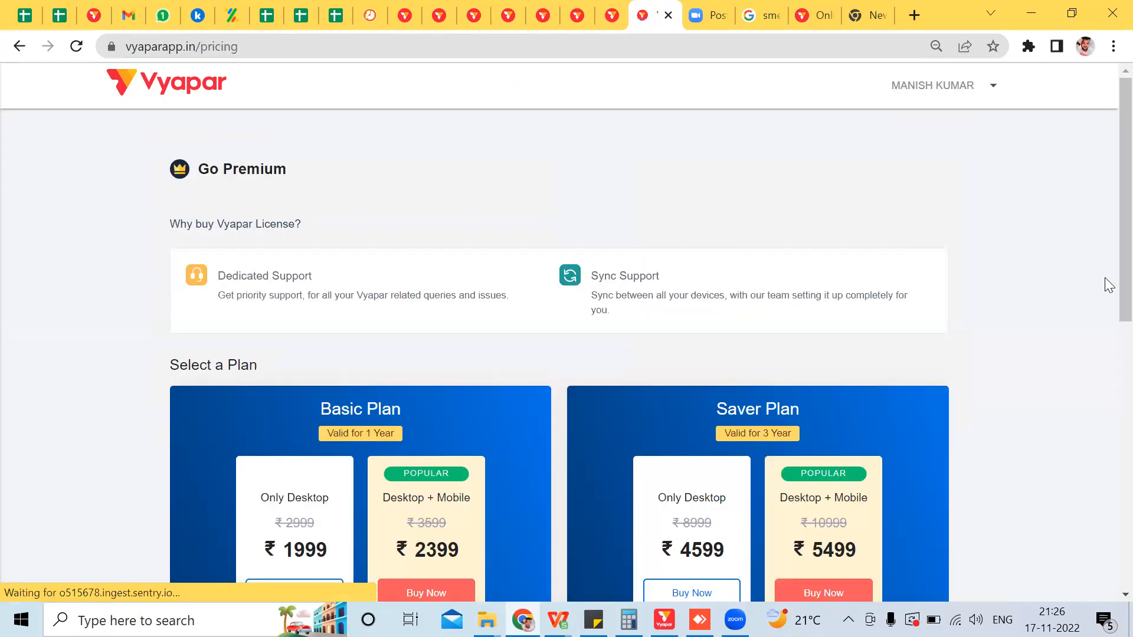
scroll(1105, 435, "down", 5)
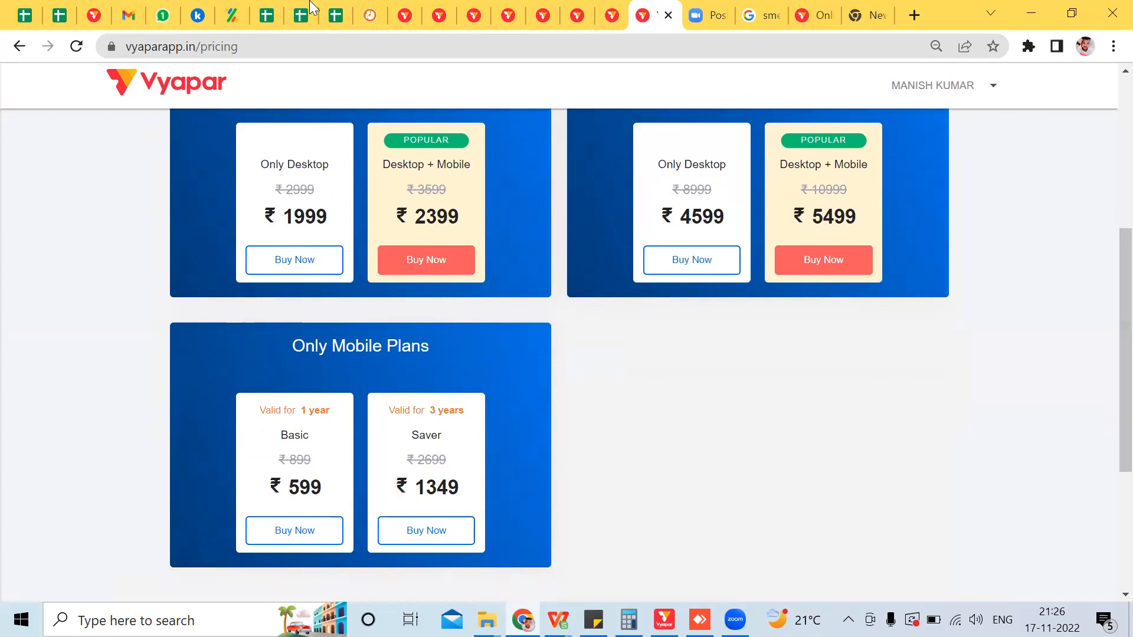
left_click(267, 14)
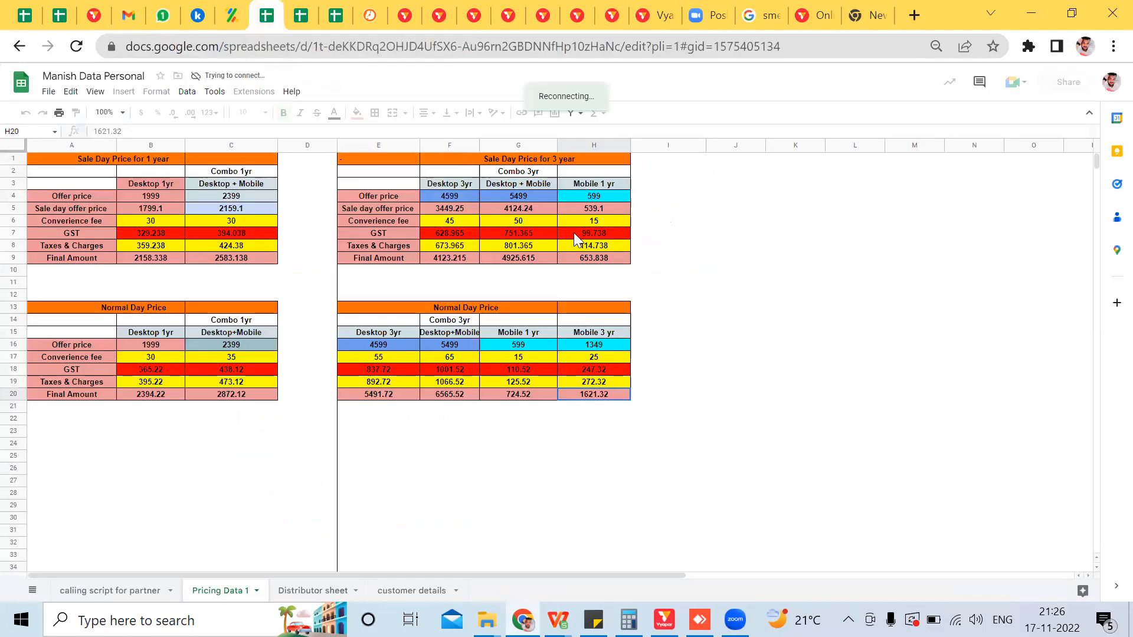
left_click(589, 262)
key("Up")
key("Up")
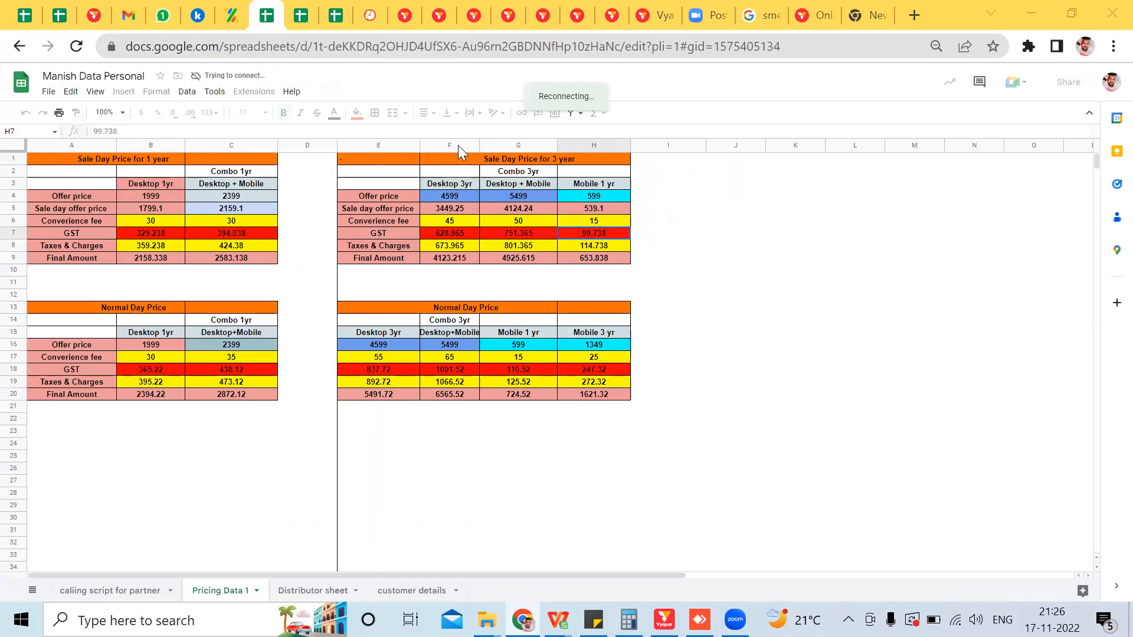
left_click(813, 15)
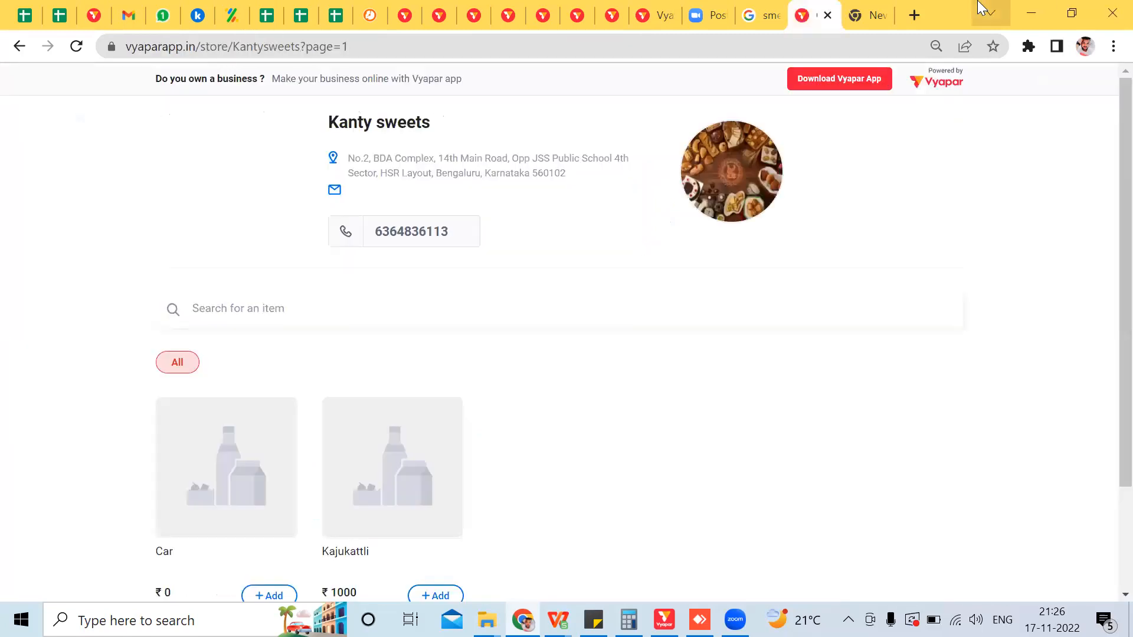
left_click(868, 15)
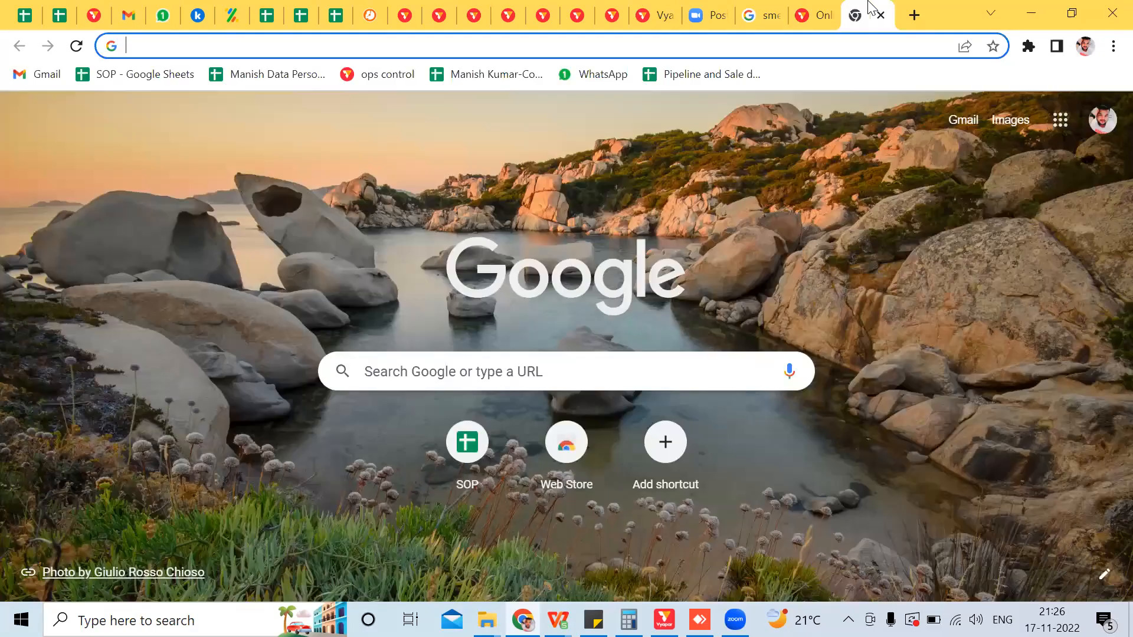
left_click(632, 8)
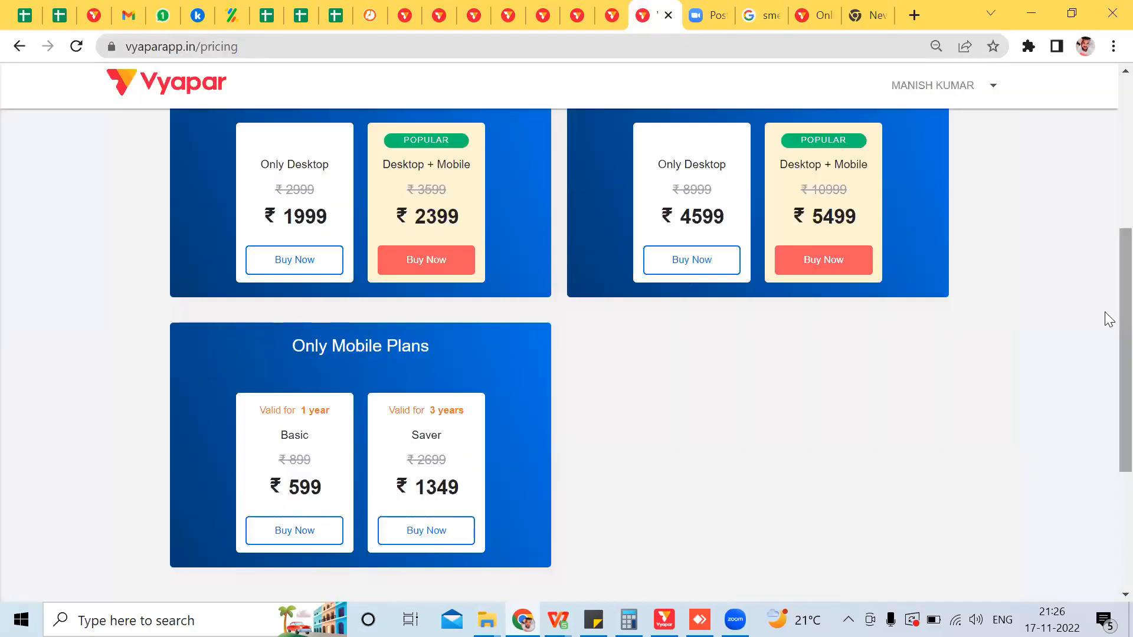
Step: View the 3-year Desktop + Mobile order summary, then the 1-year Only Desktop summary totalling ₹2394.22
scroll(1107, 295, "up", 2)
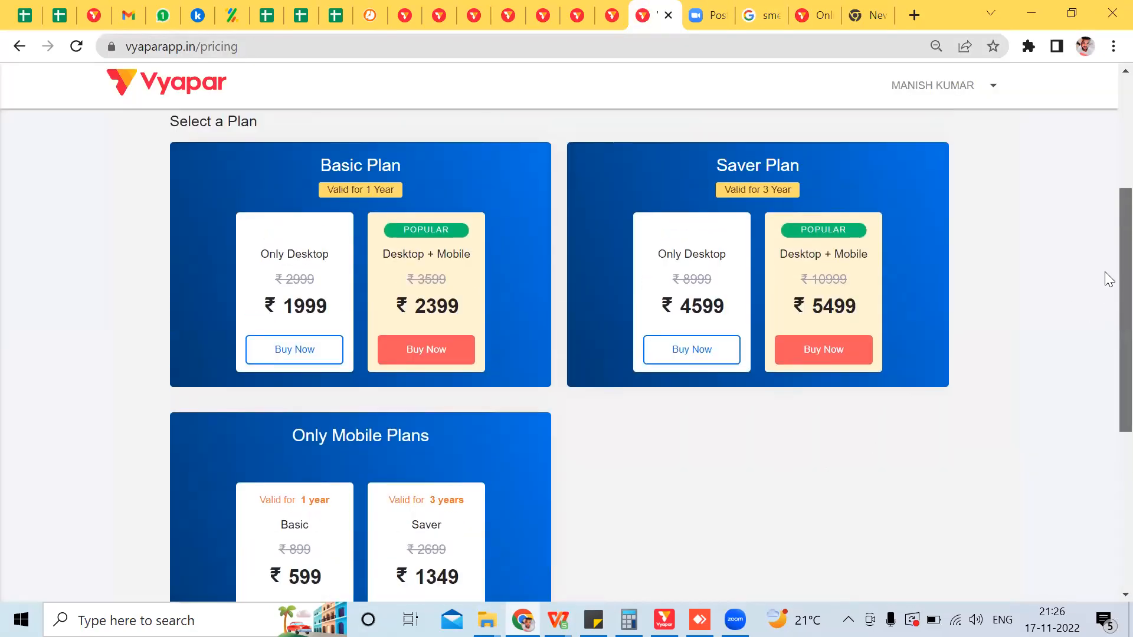
left_click(821, 356)
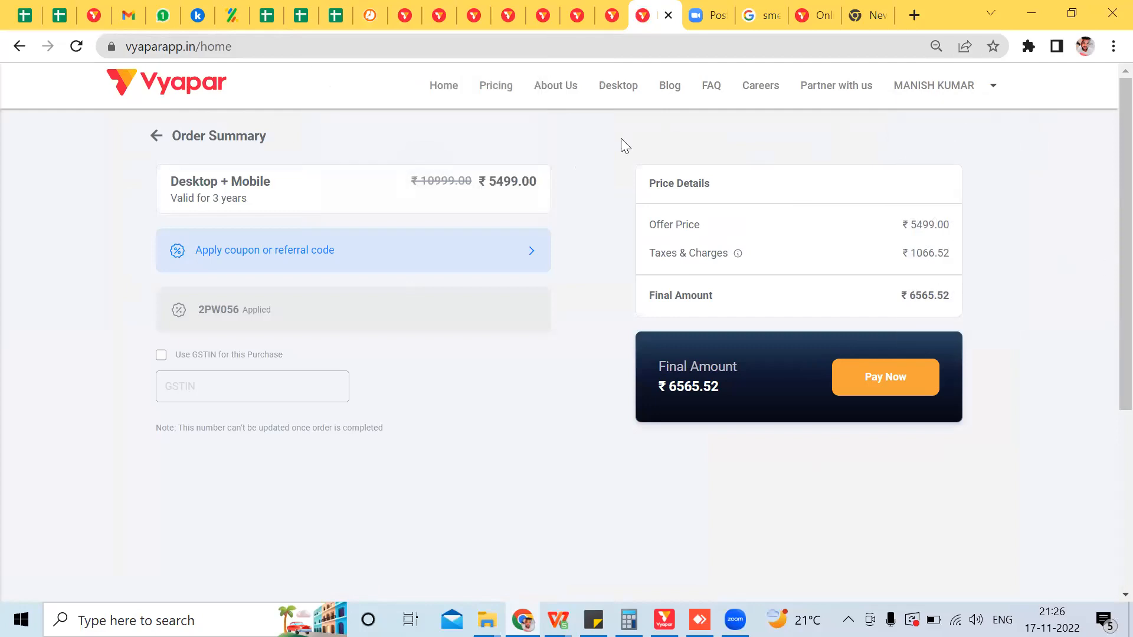
key("F5")
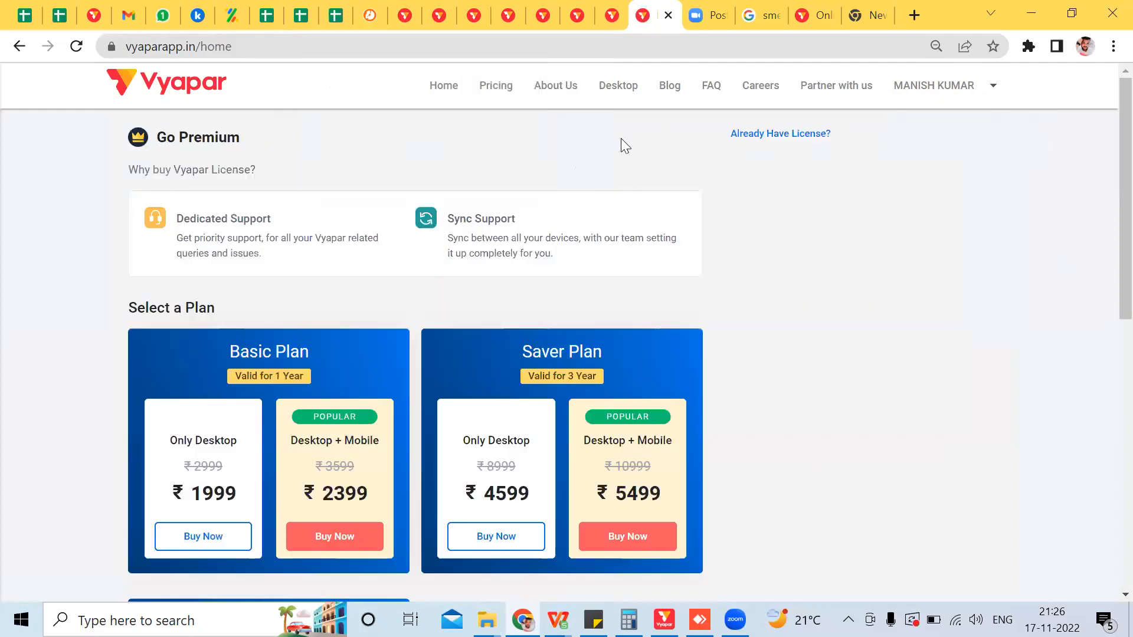
left_click(213, 538)
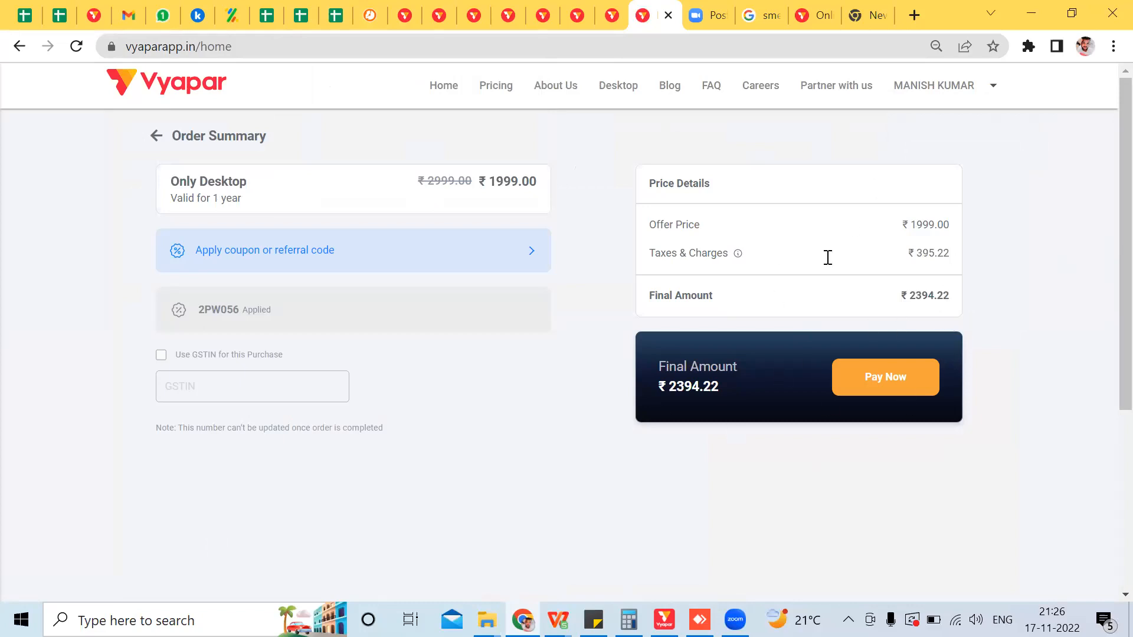
left_click(329, 7)
left_click(301, 12)
Step: Check cell B9's sale-day Desktop 1yr final amount of 2158.338 against the normal-day 2394.22
left_click(267, 11)
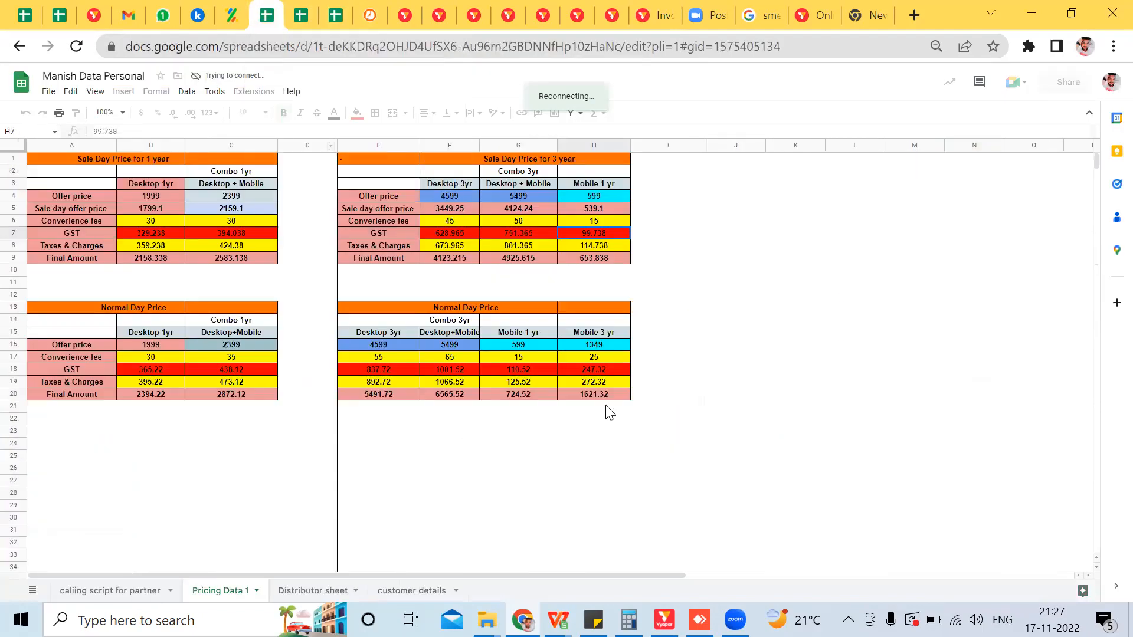
left_click(140, 261)
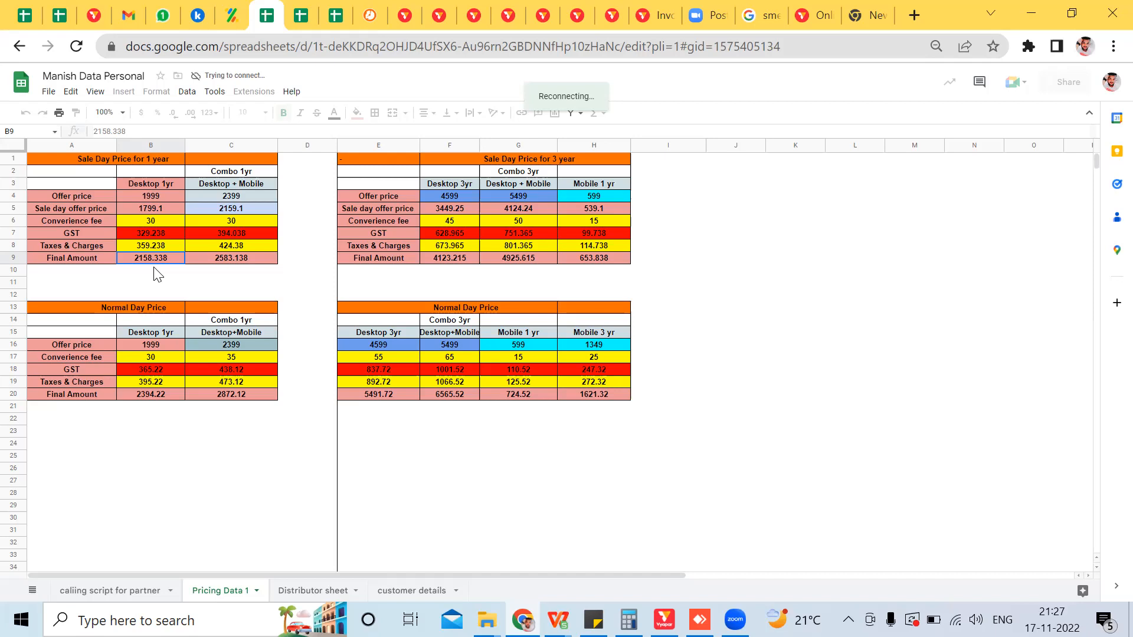
Step: Return from the order summary to the plan list: Basic ₹1999/₹2399, Saver ₹4599/₹5499
left_click(813, 8)
left_click(760, 15)
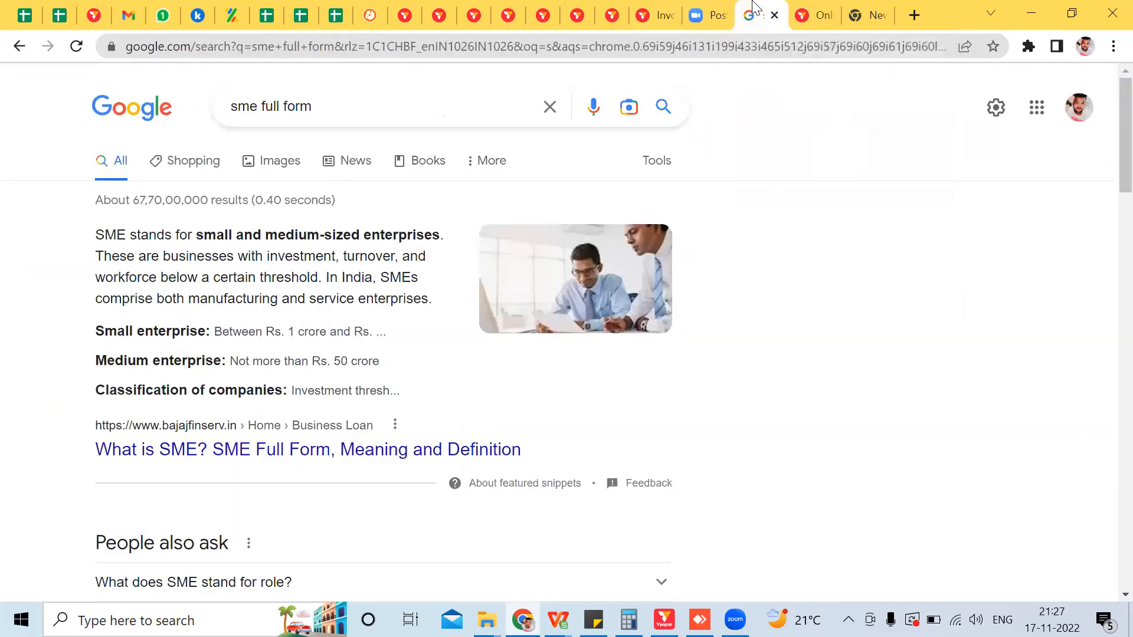
left_click(649, 8)
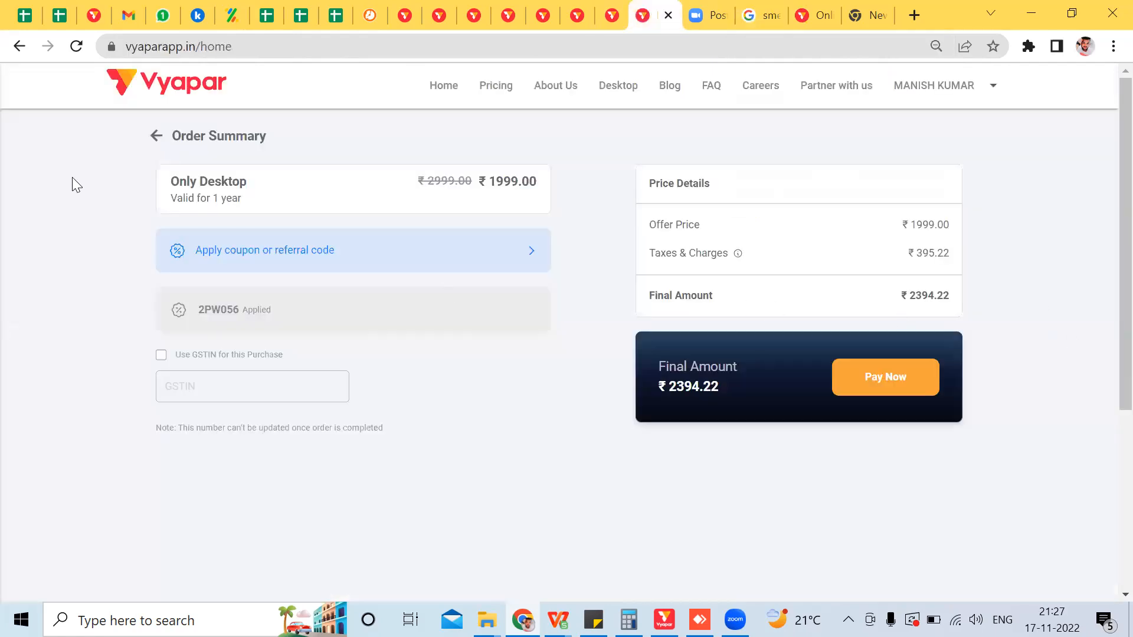
left_click(188, 139)
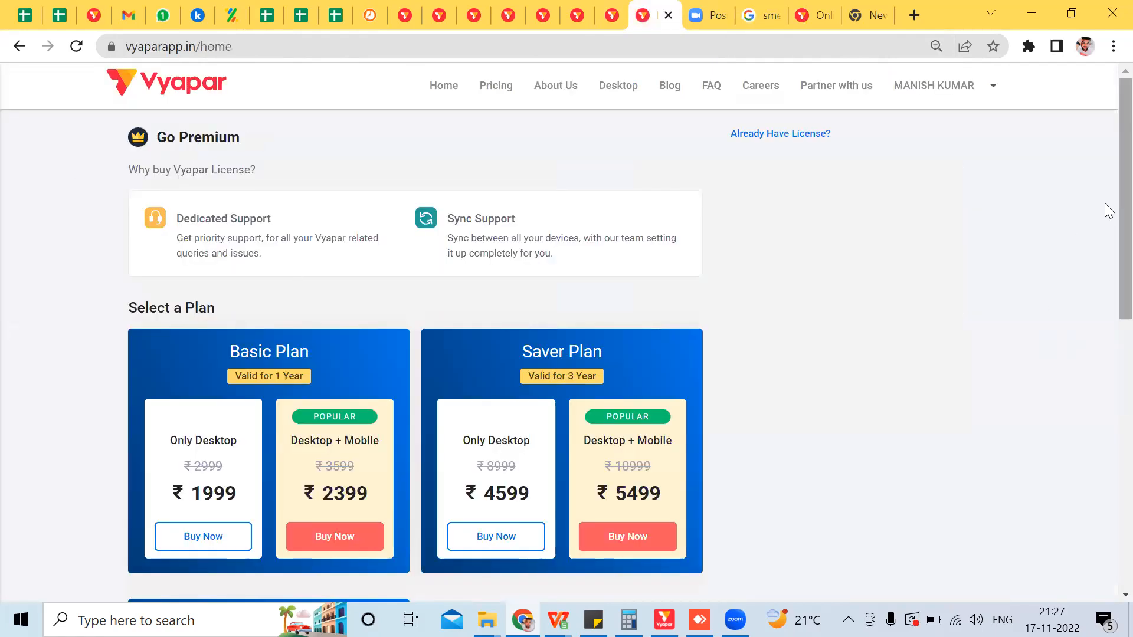
scroll(1108, 236, "down", 2)
scroll(1106, 271, "down", 1)
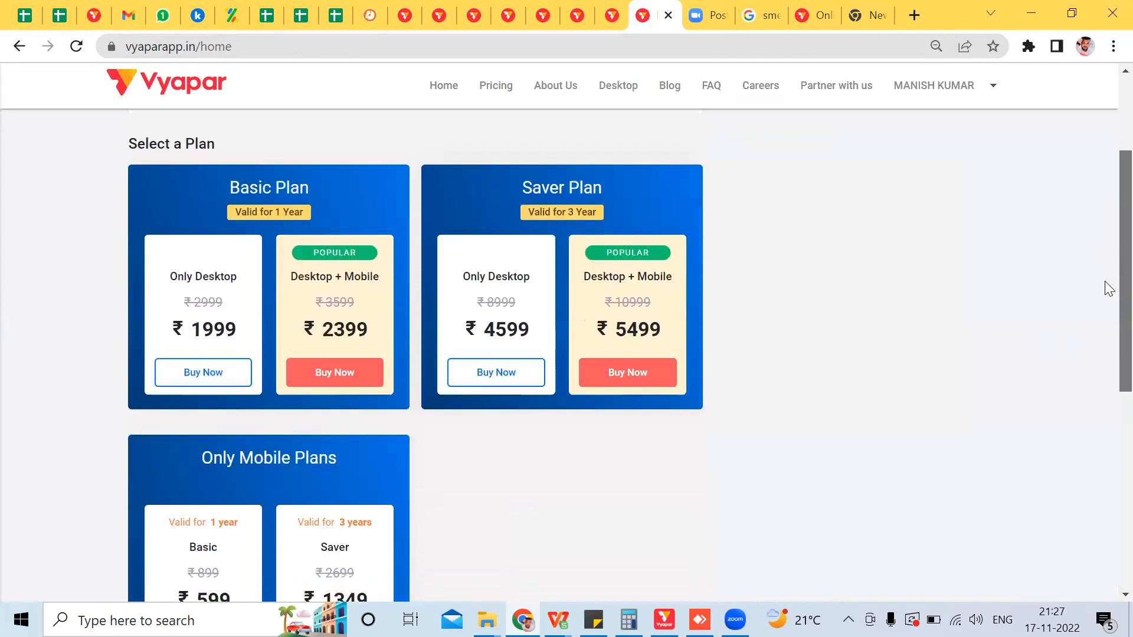